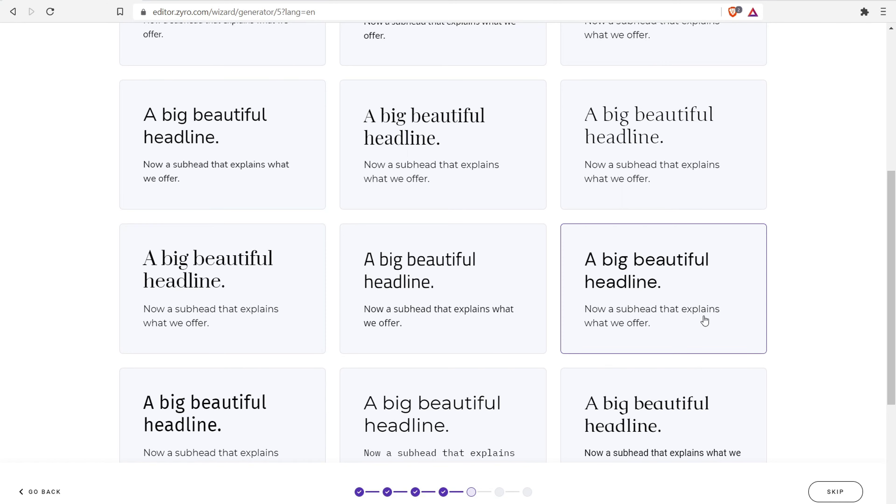
Choose the rounded sans-serif headline font pairing in the fourth visible row's preceding row, and continue with the preselected website features.
{"action": "left_click", "coordinate": [692, 285]}
{"action": "scroll", "coordinate": [584, 213], "scroll_direction": "up", "scroll_amount": 5}
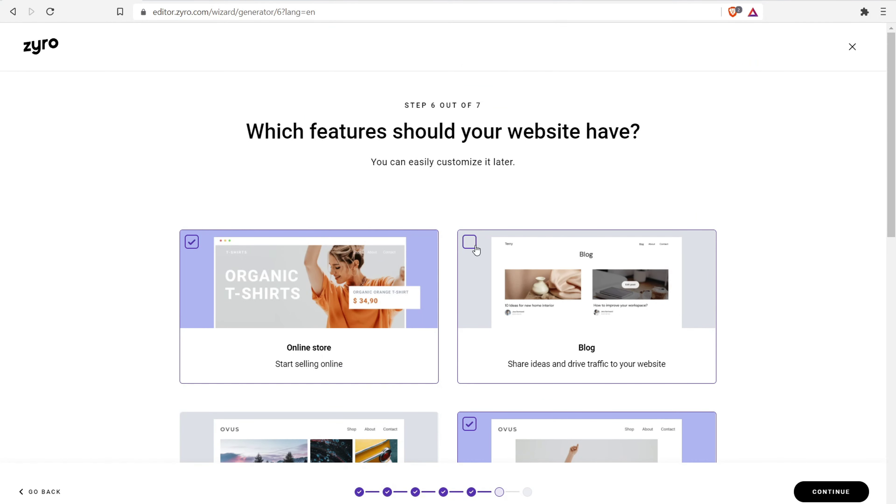
{"action": "scroll", "coordinate": [447, 312], "scroll_direction": "down", "scroll_amount": 5}
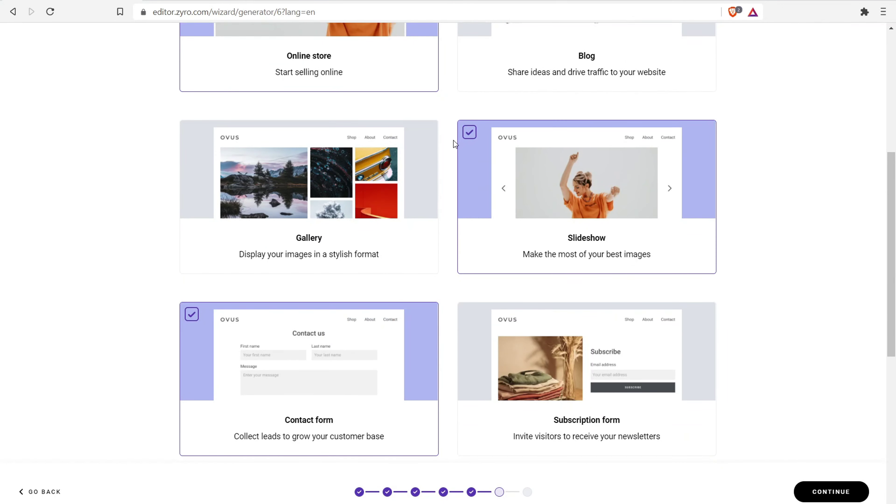
{"action": "scroll", "coordinate": [230, 332], "scroll_direction": "down", "scroll_amount": 6}
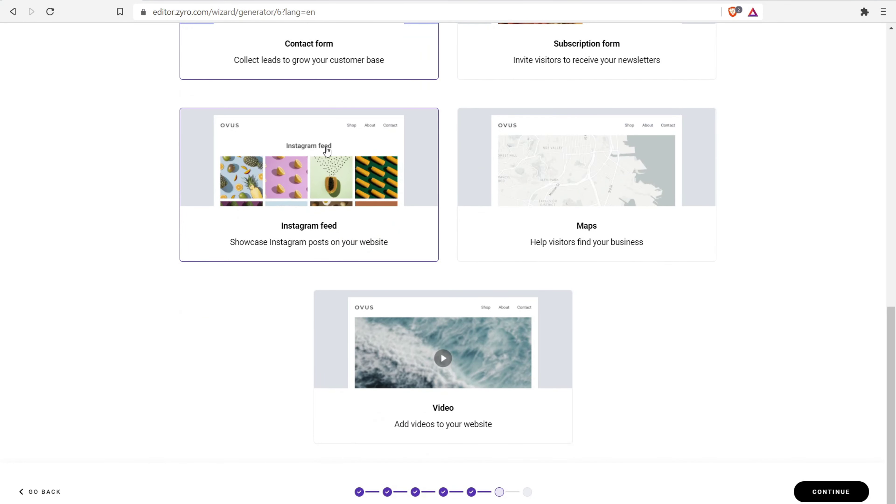
{"action": "scroll", "coordinate": [644, 278], "scroll_direction": "up", "scroll_amount": 6}
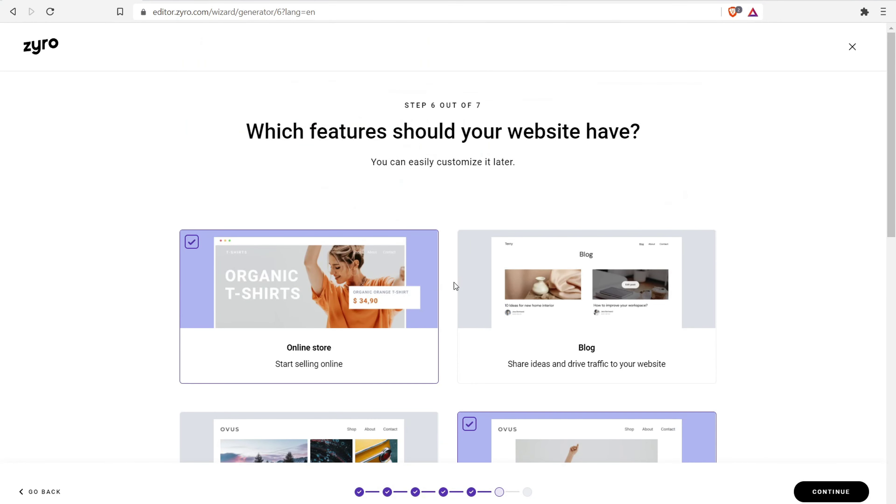
{"action": "scroll", "coordinate": [628, 258], "scroll_direction": "down", "scroll_amount": 6}
{"action": "left_click", "coordinate": [846, 495]}
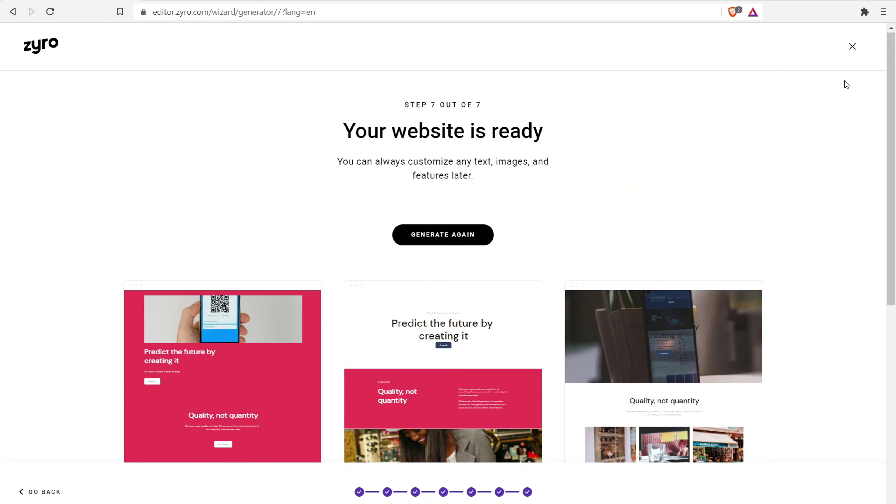
Choose the third generated website design, with the dark phone photo as its hero, and skip the welcome tour.
{"action": "left_click_drag", "start_coordinate": [892, 127], "coordinate": [895, 86]}
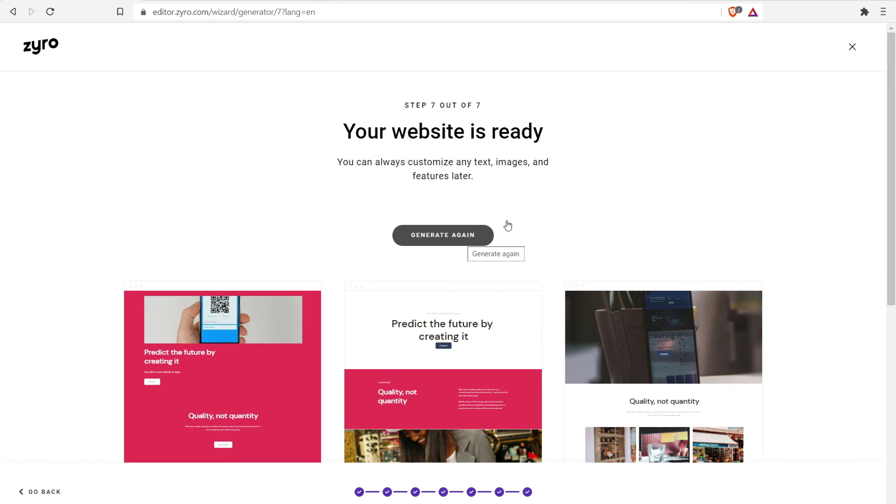
{"action": "left_click_drag", "start_coordinate": [895, 98], "coordinate": [894, 193]}
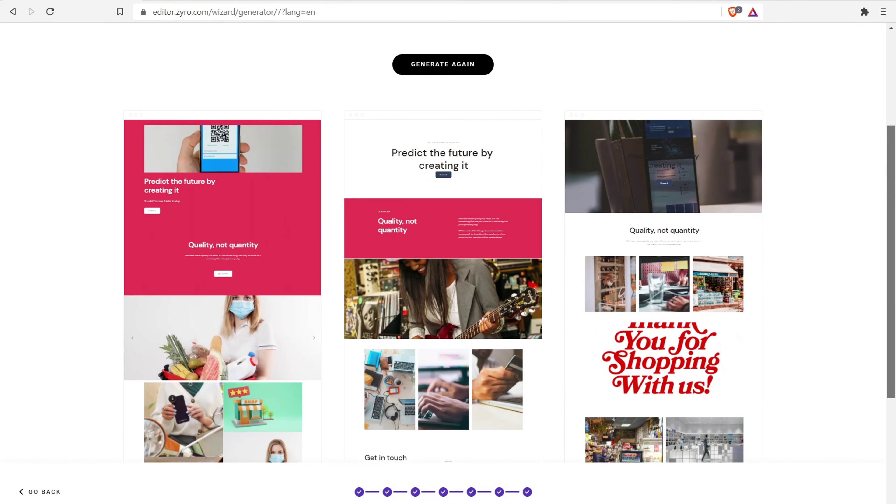
{"action": "mouse_move", "coordinate": [427, 273]}
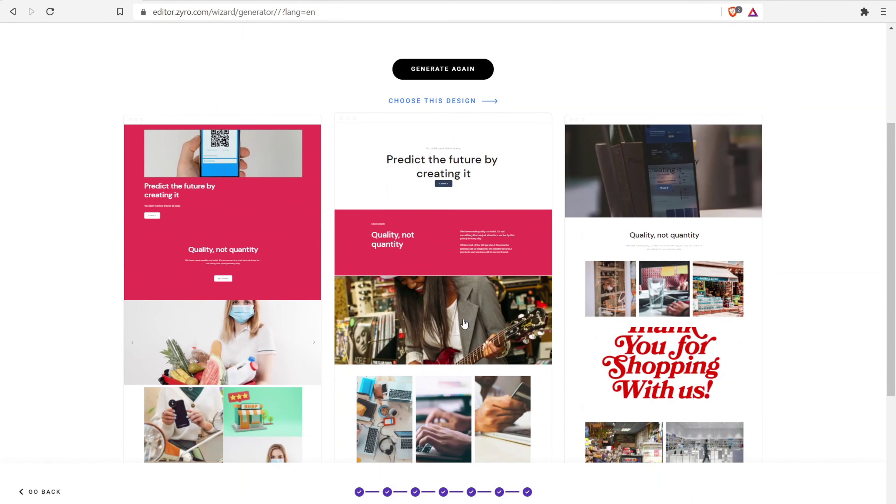
{"action": "left_click_drag", "start_coordinate": [895, 208], "coordinate": [894, 303]}
{"action": "scroll", "coordinate": [626, 176], "scroll_direction": "up", "scroll_amount": 2}
{"action": "mouse_move", "coordinate": [626, 176]}
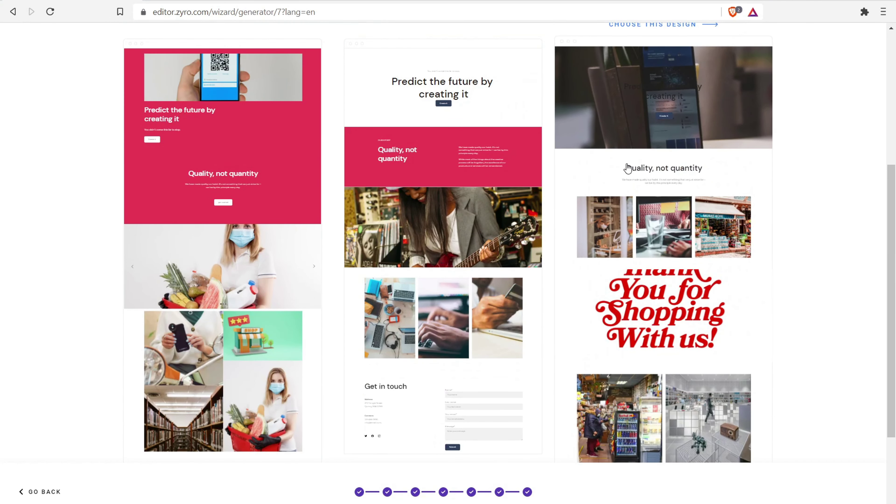
{"action": "left_click", "coordinate": [628, 169]}
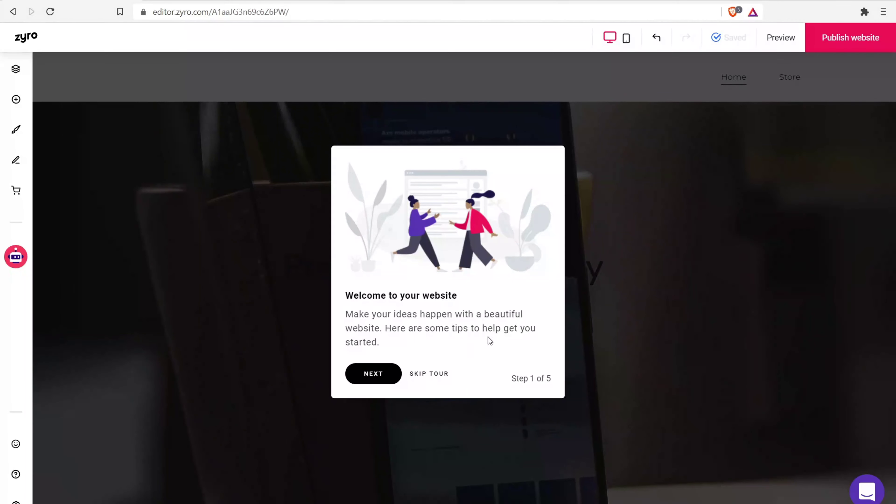
{"action": "left_click", "coordinate": [426, 375]}
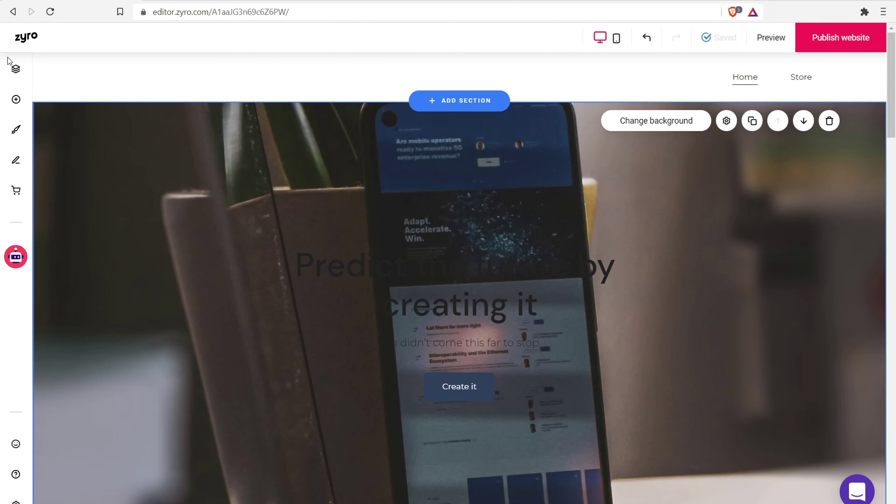
Examine the editor's page navigation, elements, styles, blog, online store and AI tools options.
{"action": "left_click", "coordinate": [15, 71]}
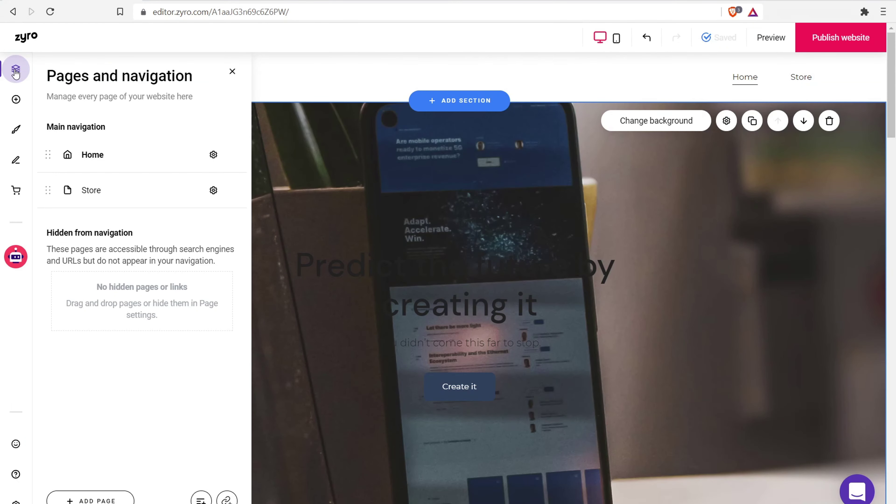
{"action": "left_click", "coordinate": [22, 107]}
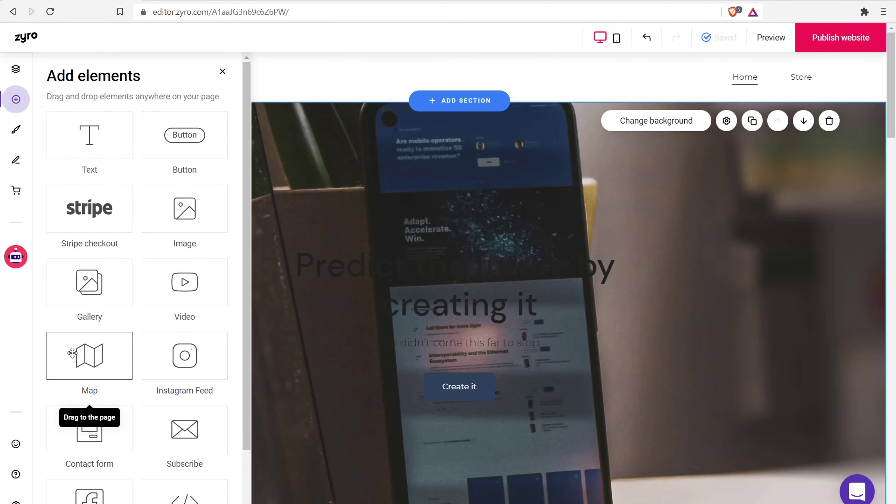
{"action": "scroll", "coordinate": [151, 369], "scroll_direction": "down", "scroll_amount": 2}
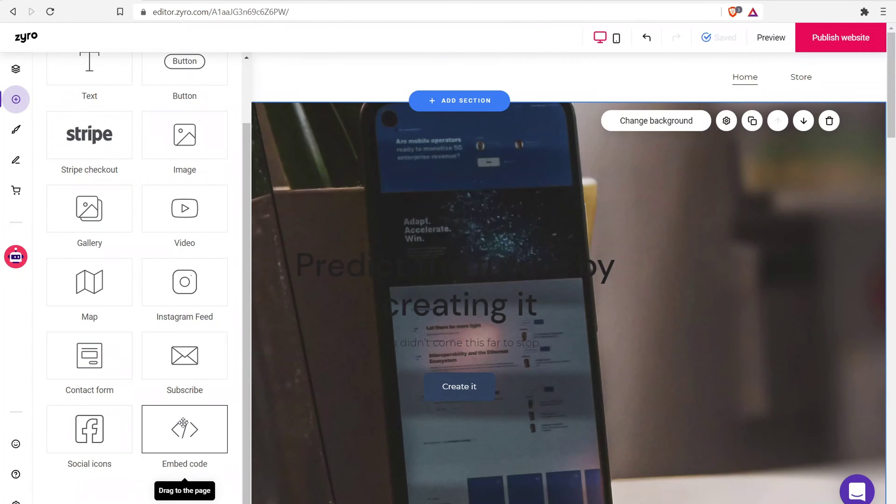
{"action": "left_click", "coordinate": [21, 134]}
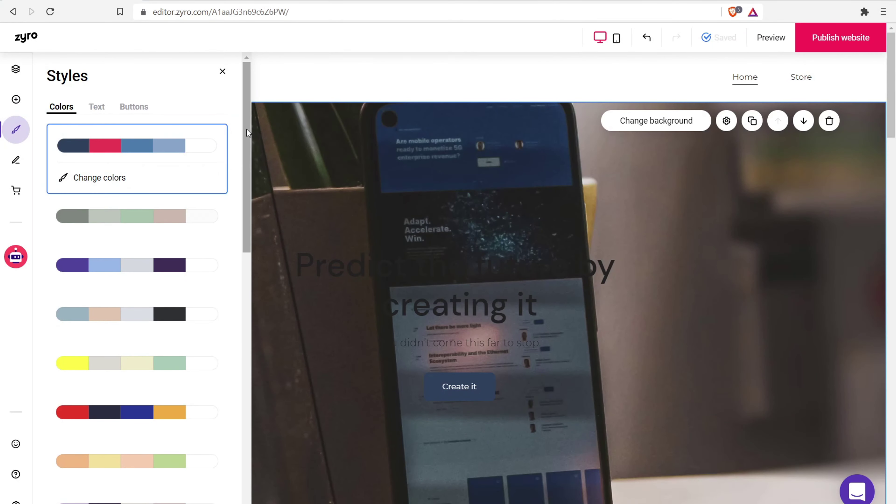
{"action": "left_click_drag", "start_coordinate": [246, 141], "coordinate": [225, 122]}
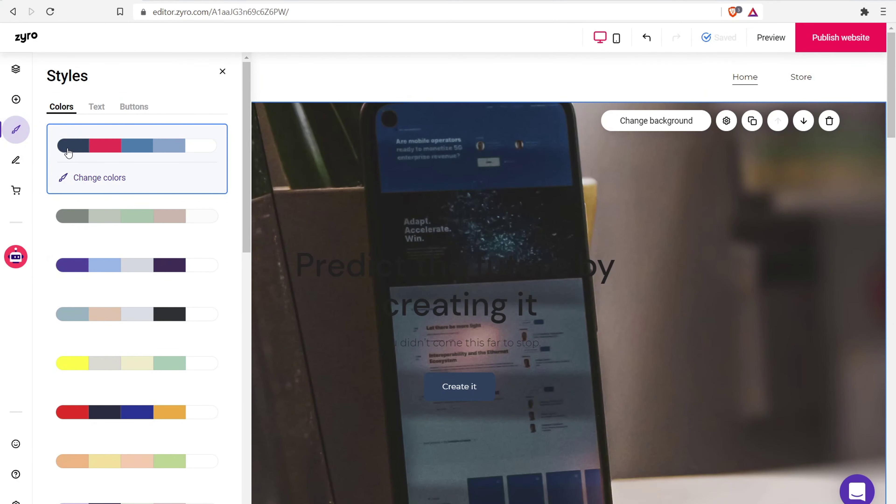
{"action": "left_click", "coordinate": [15, 161]}
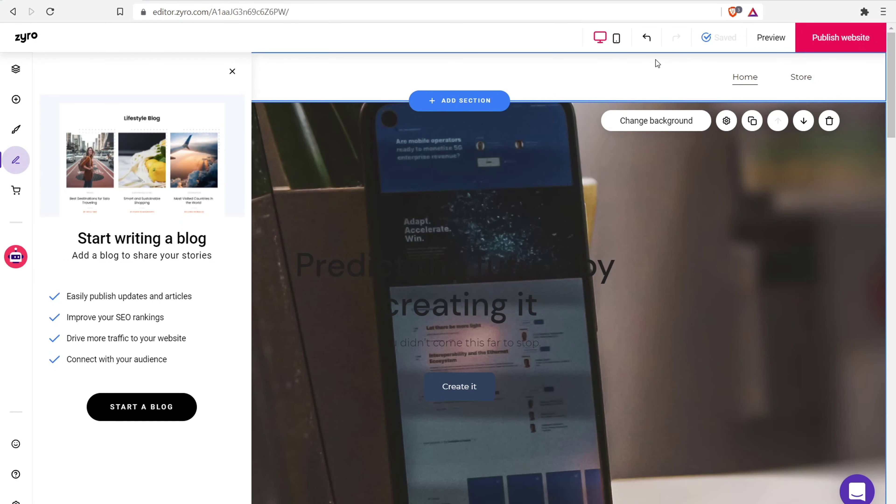
{"action": "left_click", "coordinate": [16, 190]}
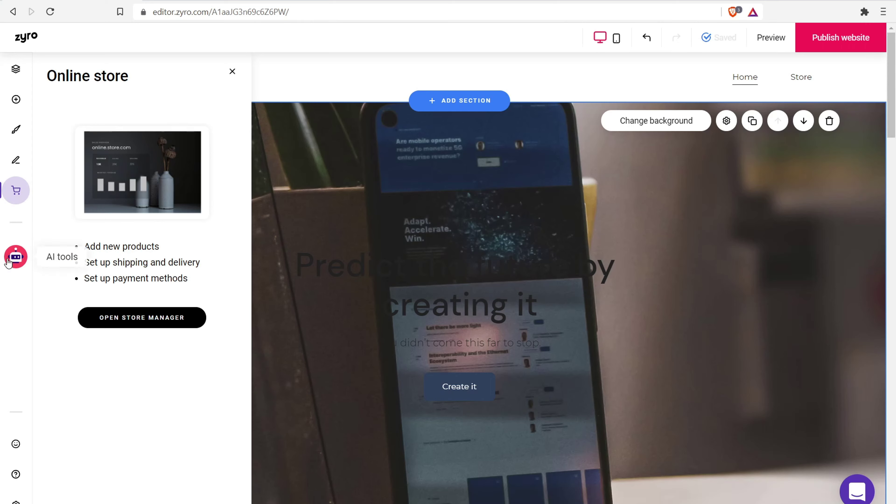
{"action": "left_click", "coordinate": [14, 265]}
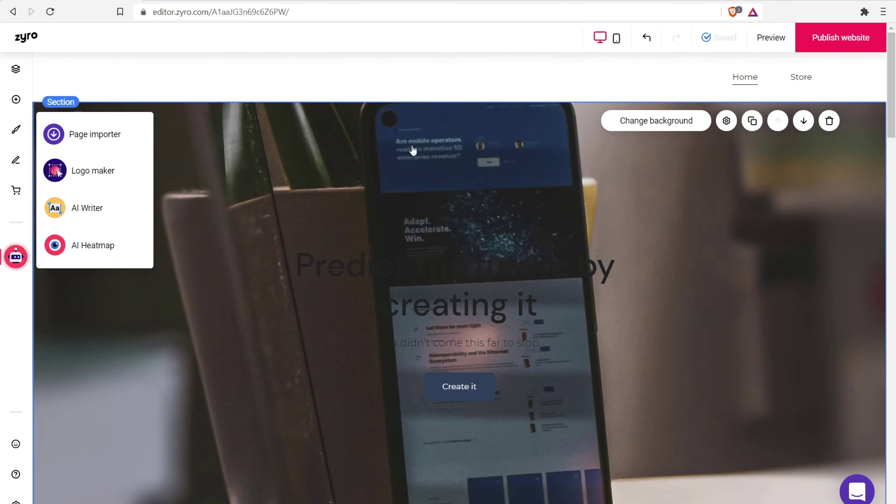
Move the hero headline toward the section's upper right and return it to its original place.
{"action": "left_click", "coordinate": [425, 281]}
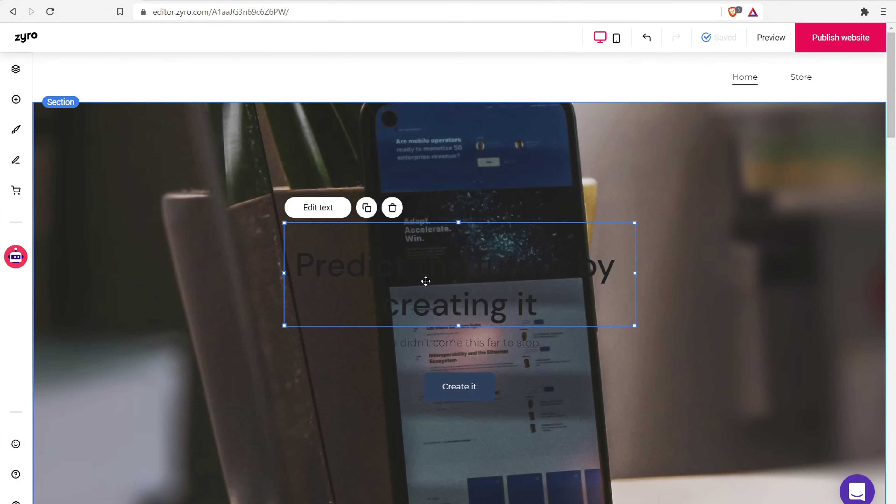
{"action": "left_click_drag", "start_coordinate": [457, 268], "coordinate": [648, 184]}
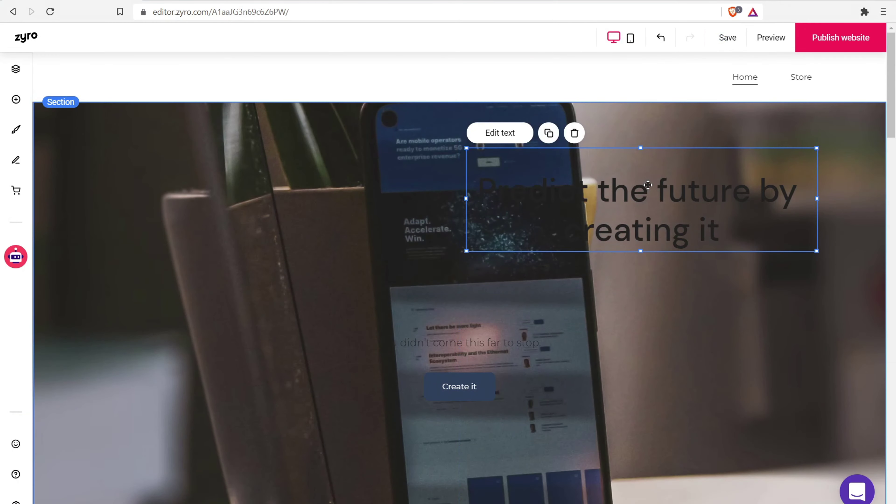
{"action": "left_click_drag", "start_coordinate": [648, 185], "coordinate": [467, 250]}
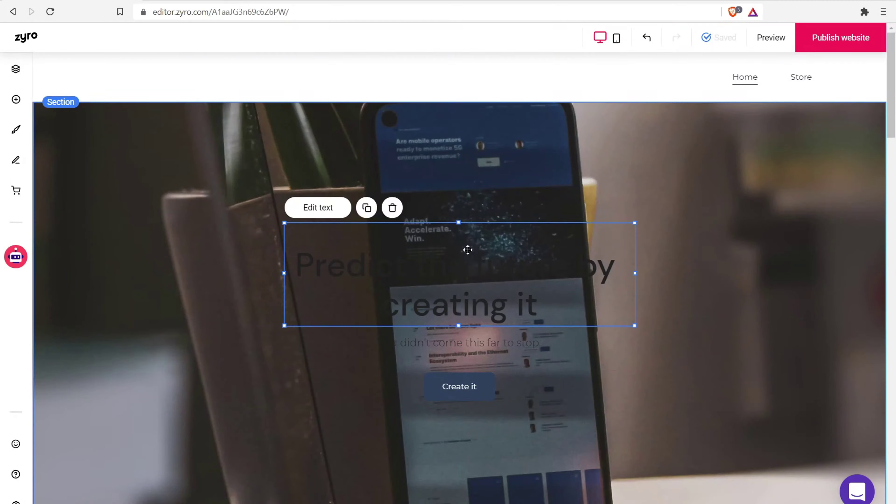
Change the text color of the hero headline "Predict the future by creating it" to white.
{"action": "left_click", "coordinate": [528, 292]}
{"action": "left_click_drag", "start_coordinate": [542, 303], "coordinate": [296, 273]}
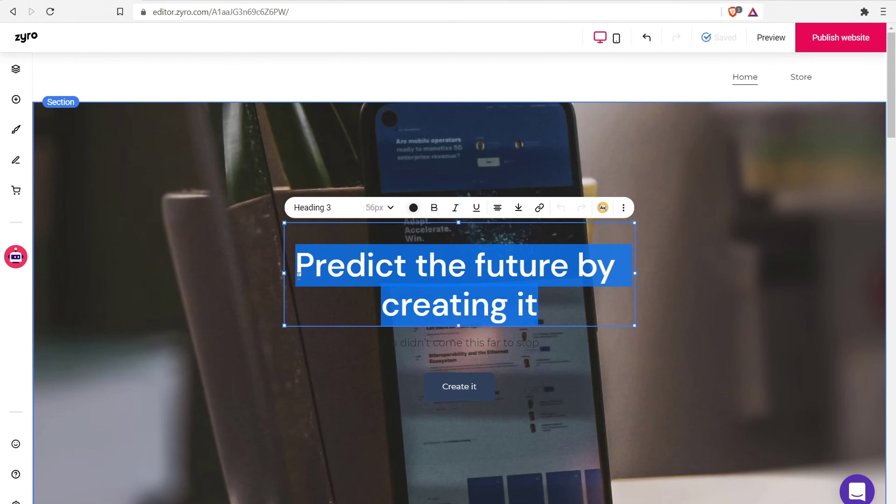
{"action": "left_click", "coordinate": [414, 208]}
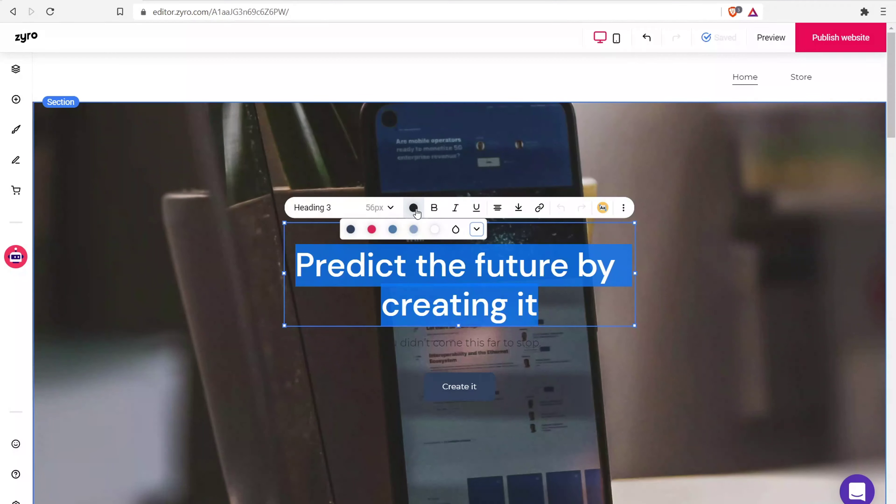
{"action": "left_click", "coordinate": [435, 230]}
{"action": "left_click", "coordinate": [181, 251]}
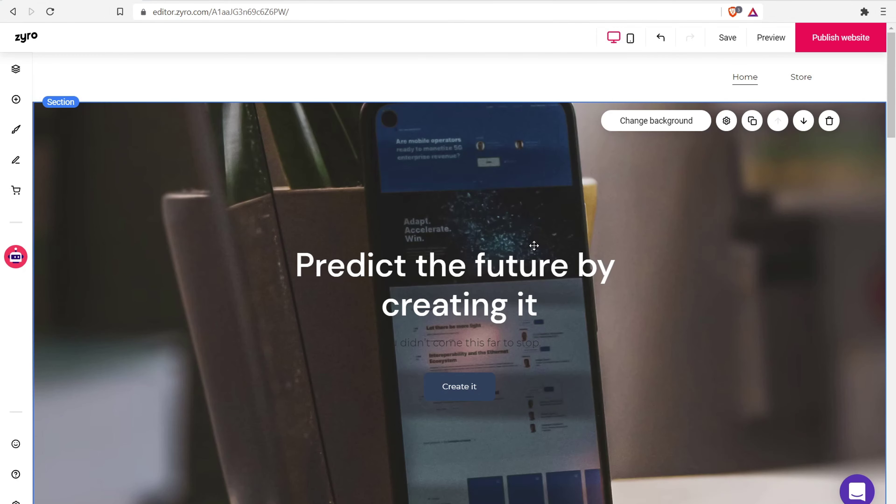
Examine the free images and website images sources for replacing the hero section's background, leaving the image as it is.
{"action": "left_click", "coordinate": [645, 120]}
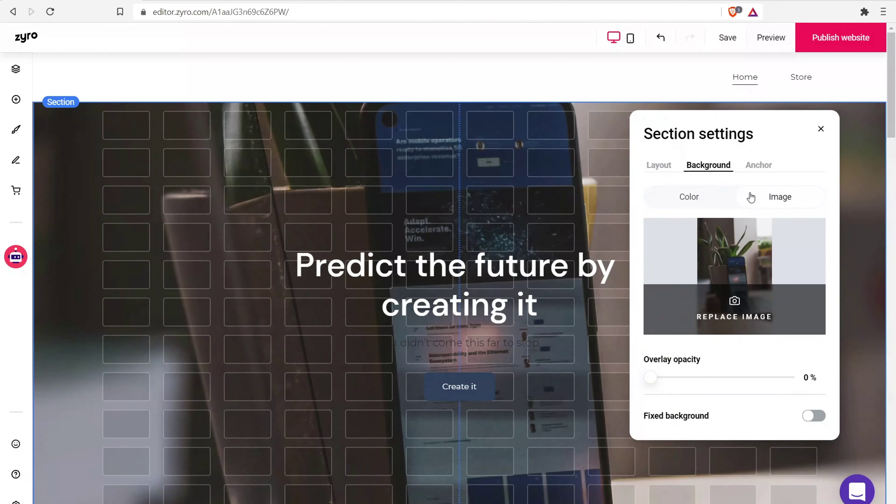
{"action": "left_click", "coordinate": [731, 313]}
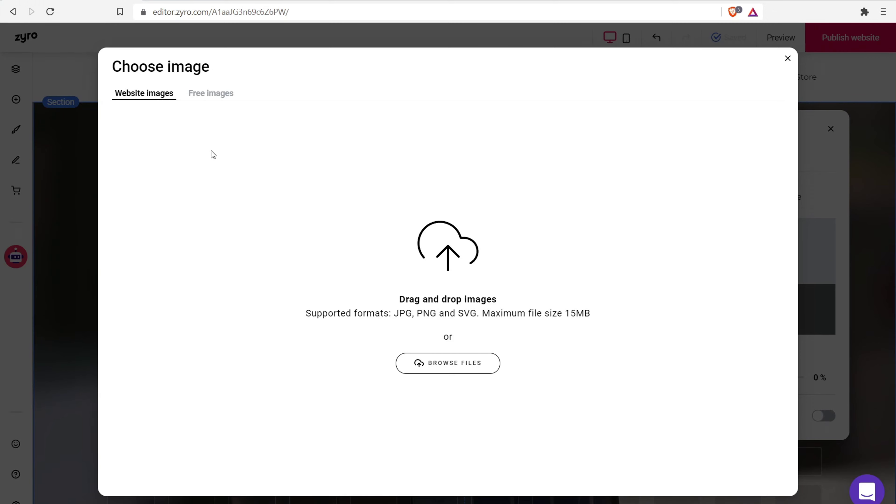
{"action": "left_click", "coordinate": [198, 102]}
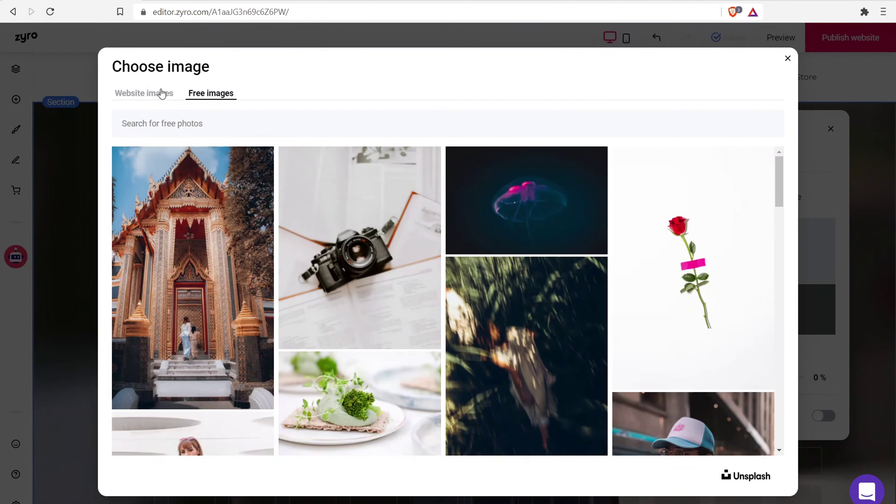
{"action": "left_click", "coordinate": [160, 95]}
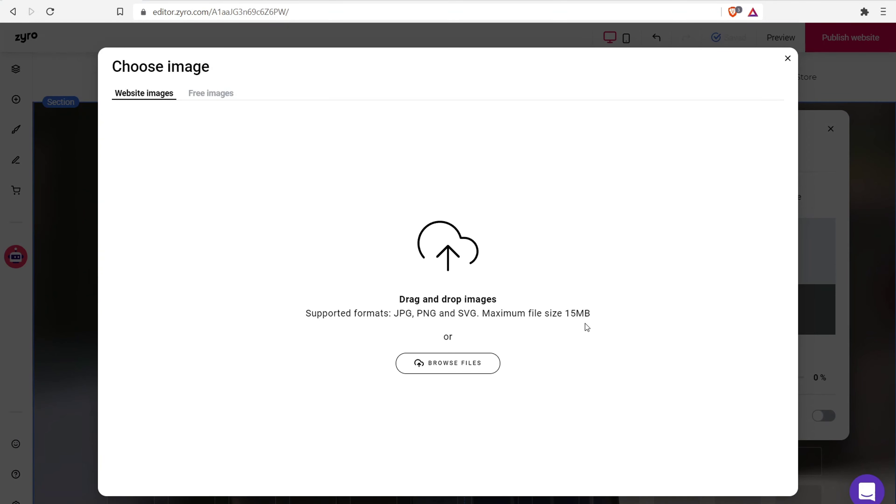
{"action": "left_click", "coordinate": [788, 58]}
{"action": "left_click", "coordinate": [822, 130]}
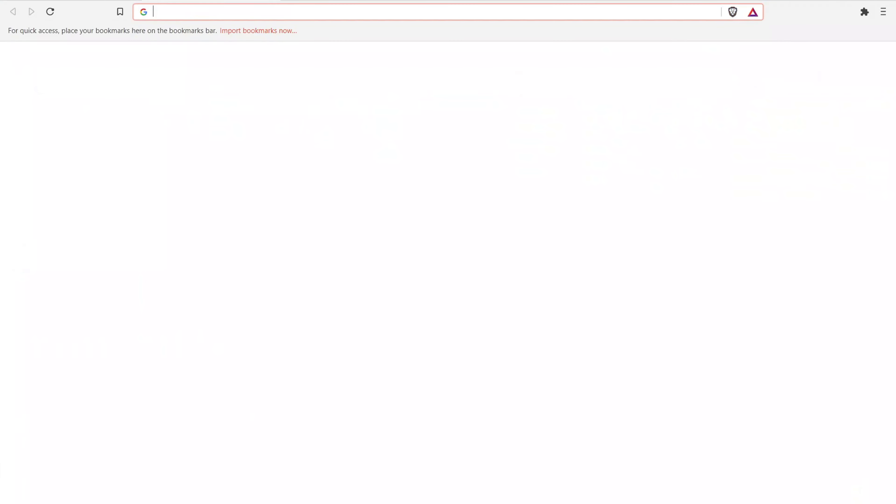
Open unsplash.com in a new browser tab, search for "wallets" and browse the photos.
{"action": "type", "text": "unsplash.com"}
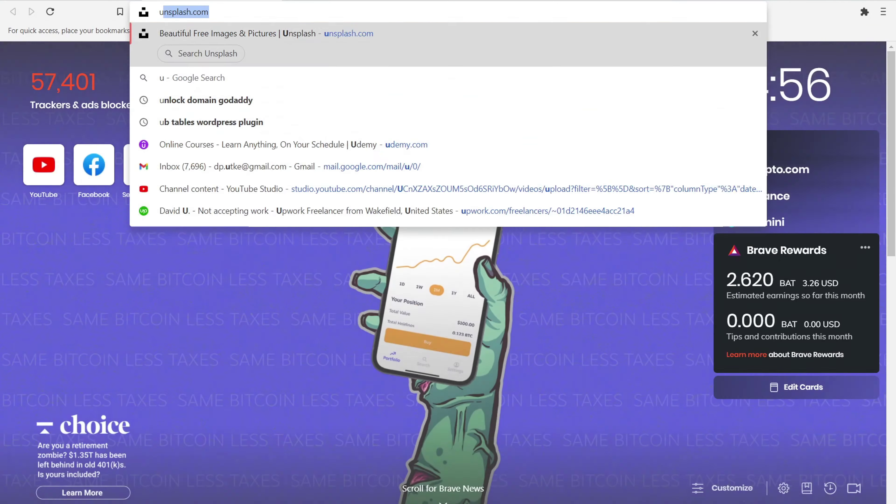
{"action": "key", "text": "Return"}
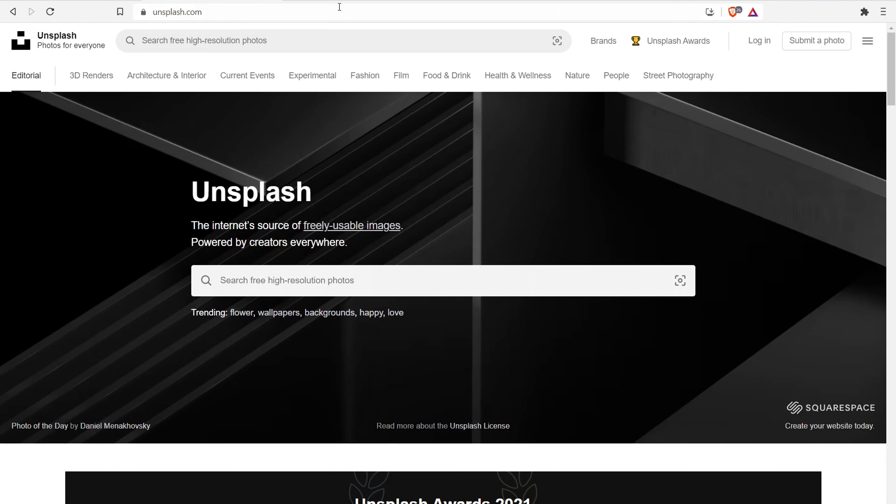
{"action": "left_click", "coordinate": [231, 37]}
{"action": "type", "text": "wallets"}
{"action": "key", "text": "Return"}
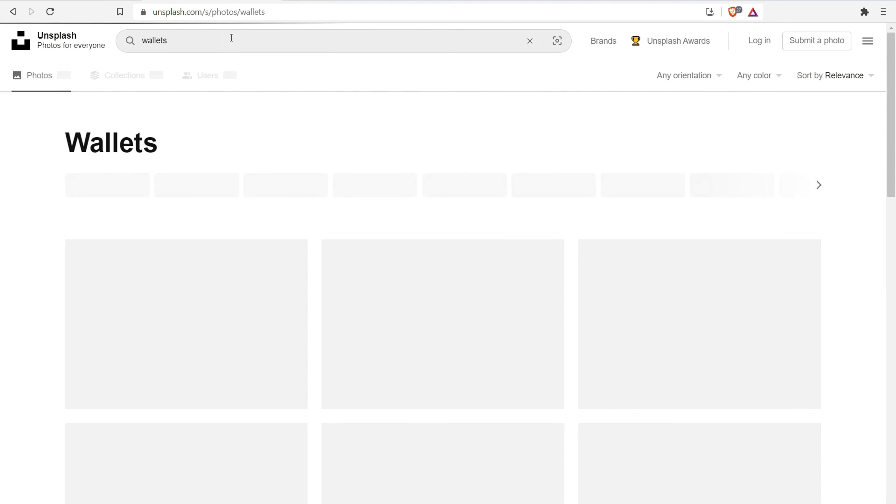
{"action": "scroll", "coordinate": [339, 118], "scroll_direction": "down", "scroll_amount": 10}
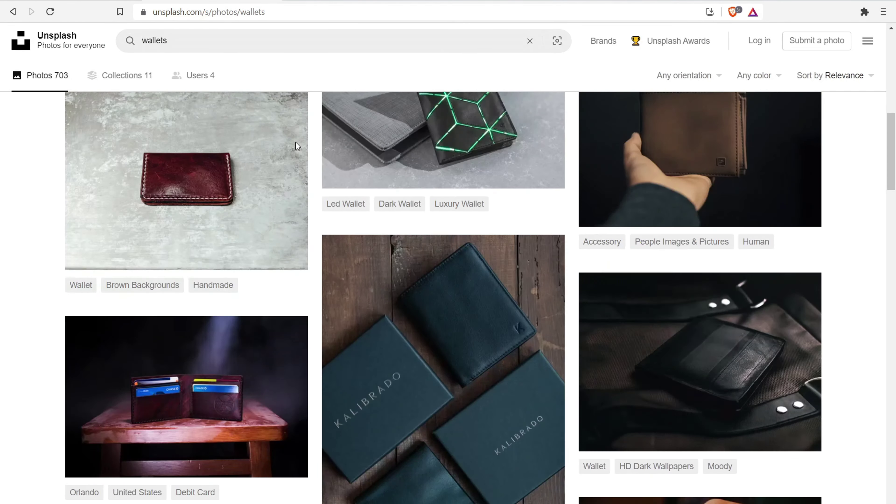
{"action": "scroll", "coordinate": [296, 144], "scroll_direction": "up", "scroll_amount": 5}
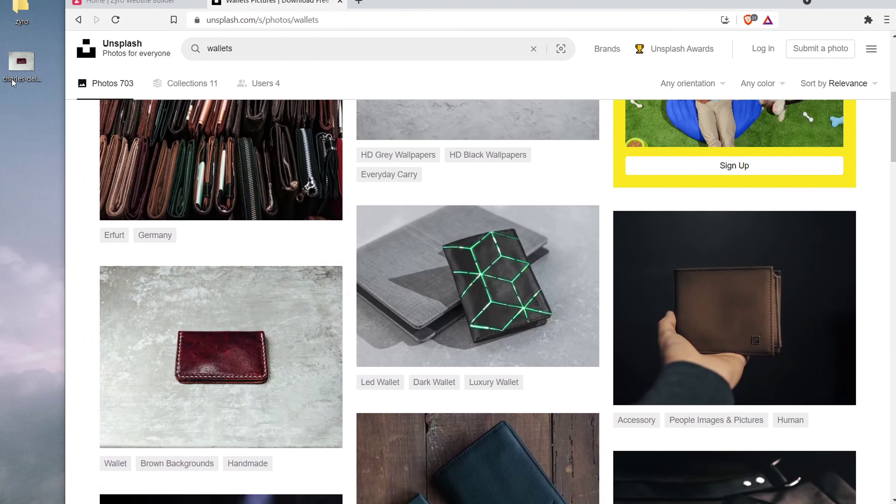
Open the downloaded wallet photo from the desktop in the Microsoft Office picture program and bring up its picture editing tools.
{"action": "left_click", "coordinate": [23, 66]}
{"action": "right_click", "coordinate": [23, 66]}
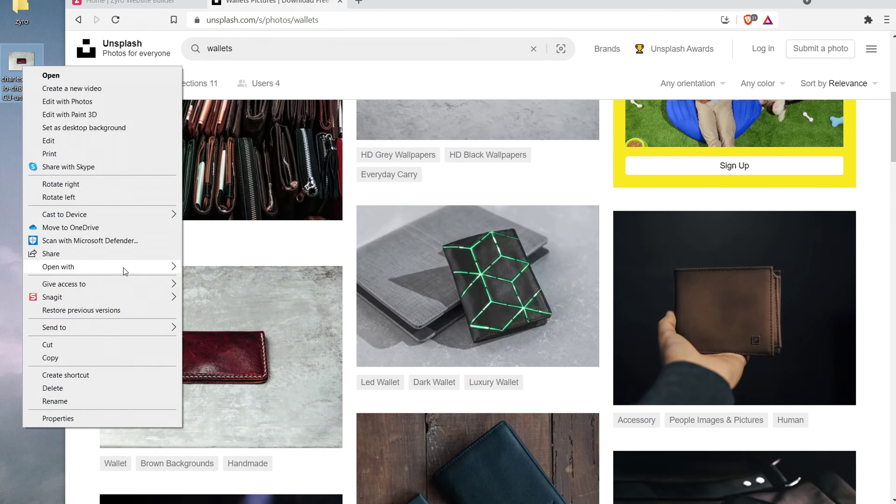
{"action": "mouse_move", "coordinate": [124, 267]}
{"action": "left_click", "coordinate": [233, 306]}
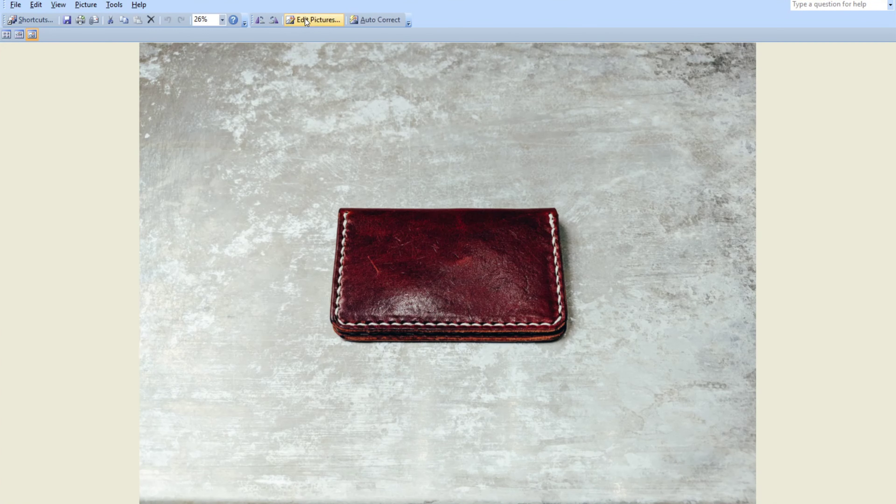
{"action": "left_click", "coordinate": [314, 18]}
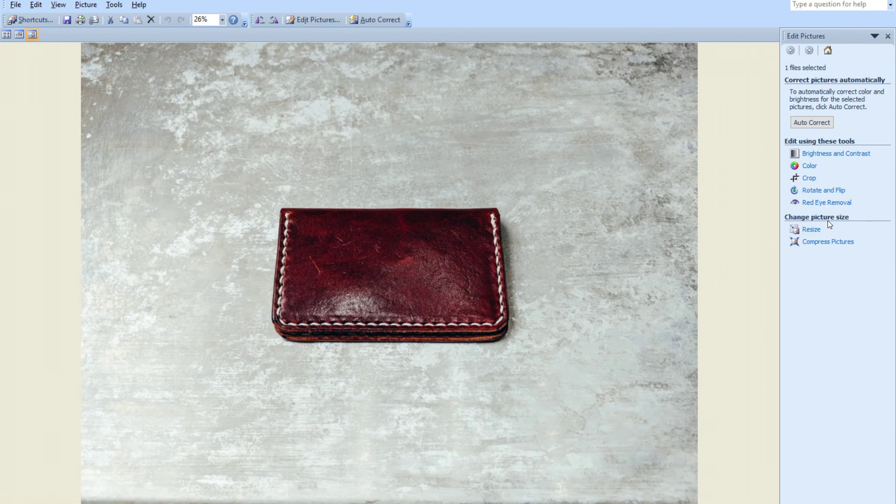
Resize the wallet photo to 26% of its original width and height, then close the program and save the change.
{"action": "left_click", "coordinate": [811, 230]}
{"action": "left_click_drag", "start_coordinate": [826, 194], "coordinate": [826, 194]}
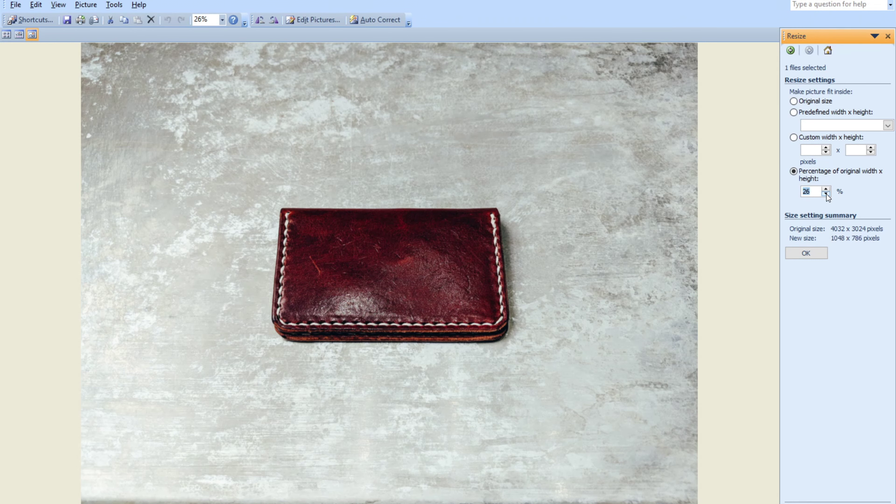
{"action": "left_click", "coordinate": [807, 252]}
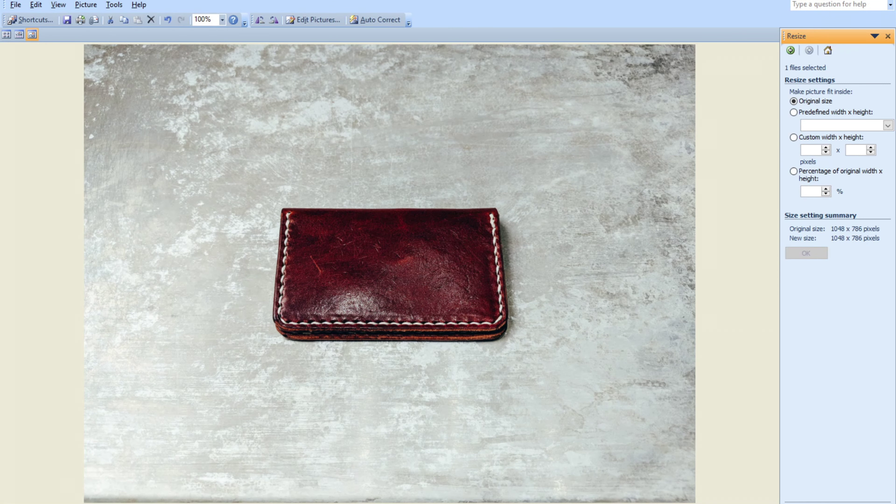
{"action": "left_click", "coordinate": [887, 0]}
{"action": "left_click", "coordinate": [389, 288]}
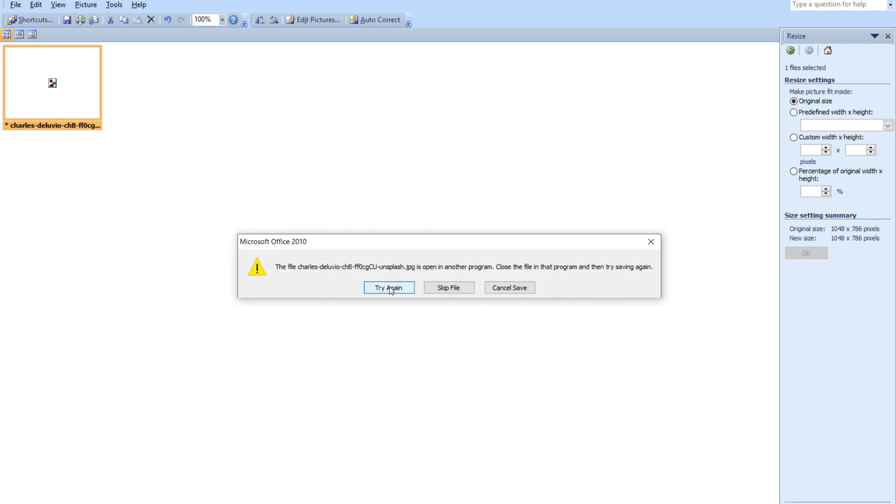
{"action": "left_click", "coordinate": [389, 287]}
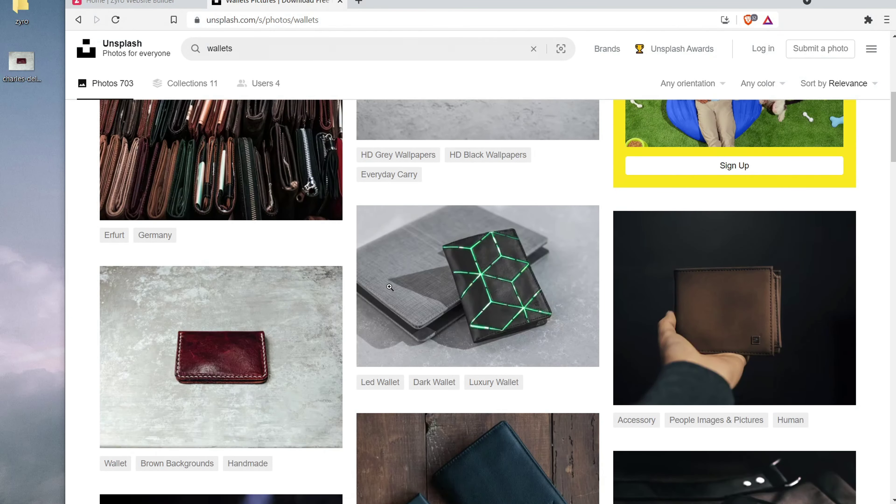
Back in the Zyro editor, upload the resized wallet photo and set it as the hero section's background image.
{"action": "left_click", "coordinate": [130, 2]}
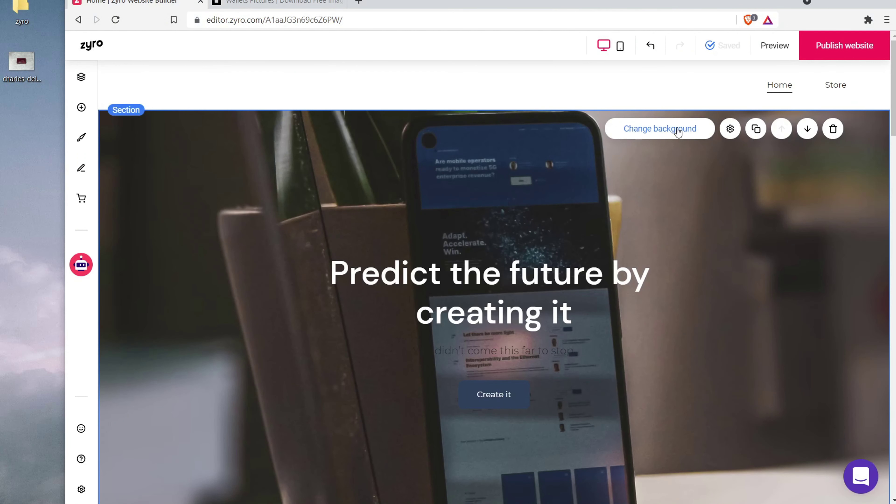
{"action": "left_click", "coordinate": [680, 129]}
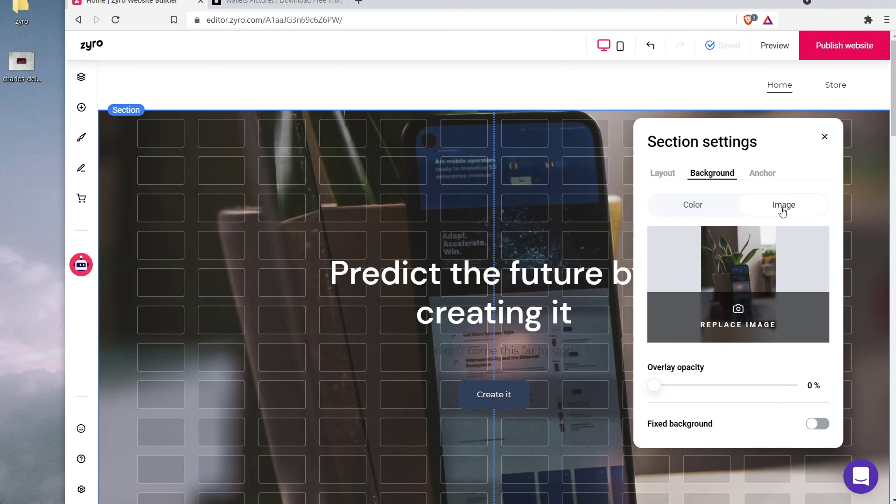
{"action": "left_click", "coordinate": [730, 314]}
{"action": "left_click_drag", "start_coordinate": [19, 63], "coordinate": [387, 257]}
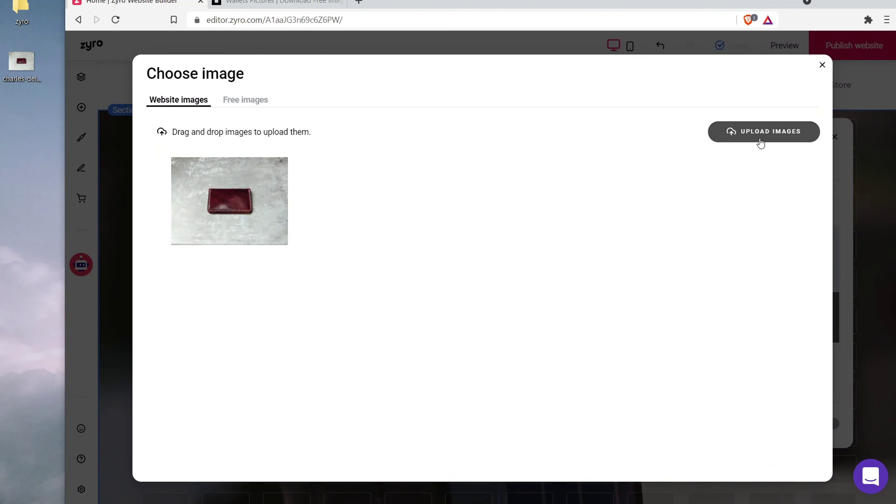
{"action": "left_click", "coordinate": [208, 217]}
{"action": "left_click", "coordinate": [732, 385]}
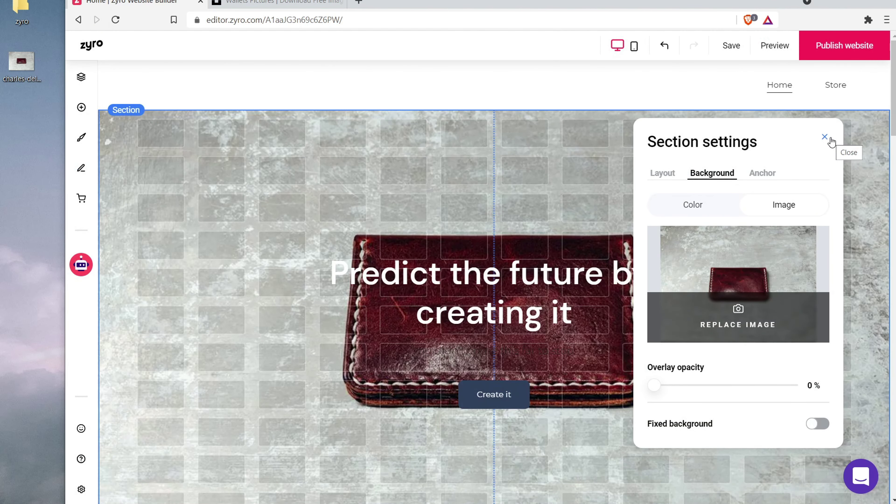
{"action": "left_click", "coordinate": [825, 138]}
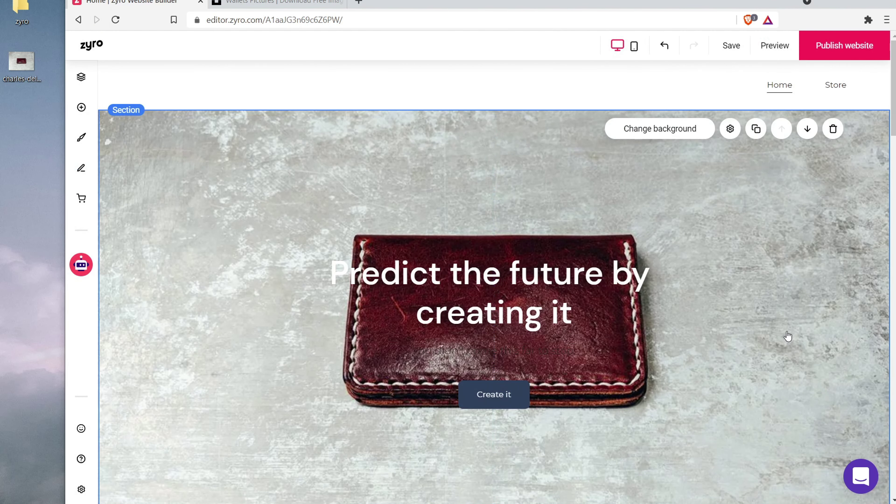
Move the hero headline above the wallet and format its text as bold in the custom color #000000.
{"action": "left_click_drag", "start_coordinate": [548, 283], "coordinate": [556, 178]}
{"action": "left_click", "coordinate": [238, 266]}
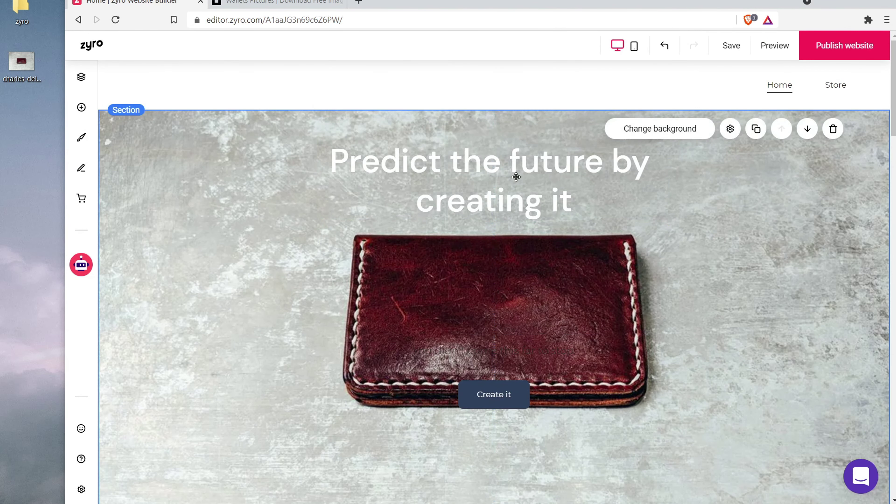
{"action": "left_click", "coordinate": [558, 180]}
{"action": "left_click_drag", "start_coordinate": [574, 200], "coordinate": [328, 131]}
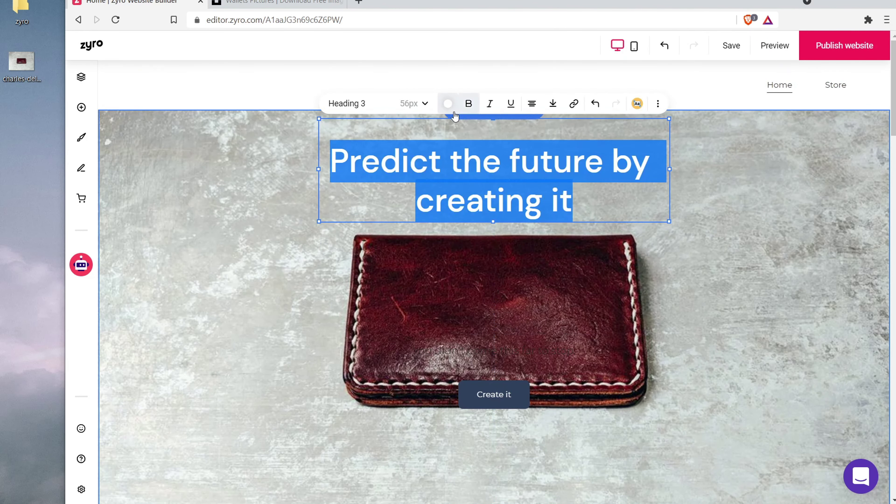
{"action": "left_click", "coordinate": [446, 105]}
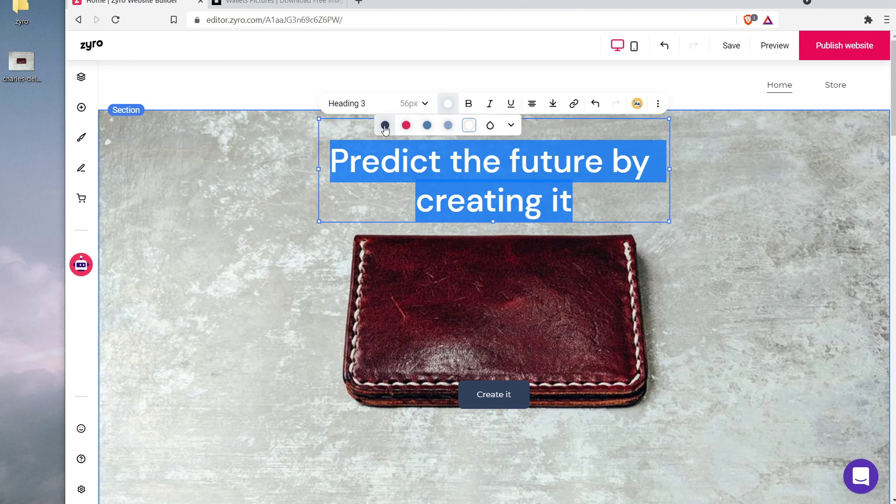
{"action": "left_click", "coordinate": [511, 126]}
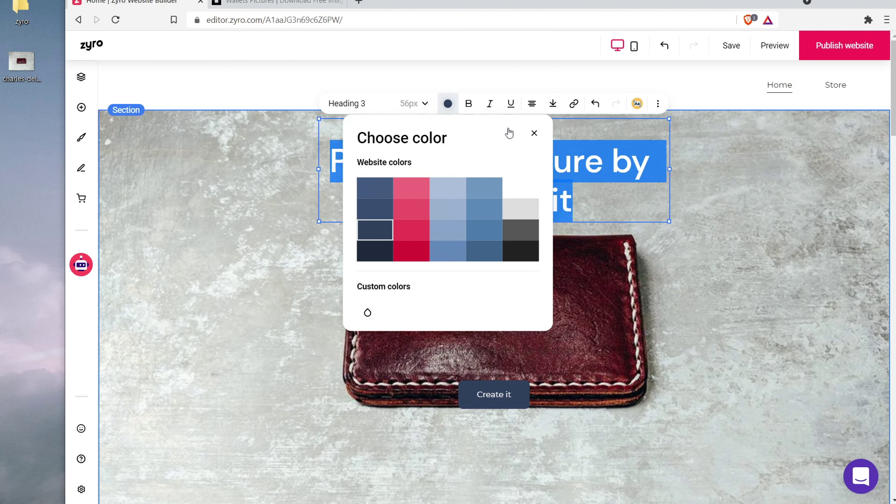
{"action": "left_click", "coordinate": [377, 258]}
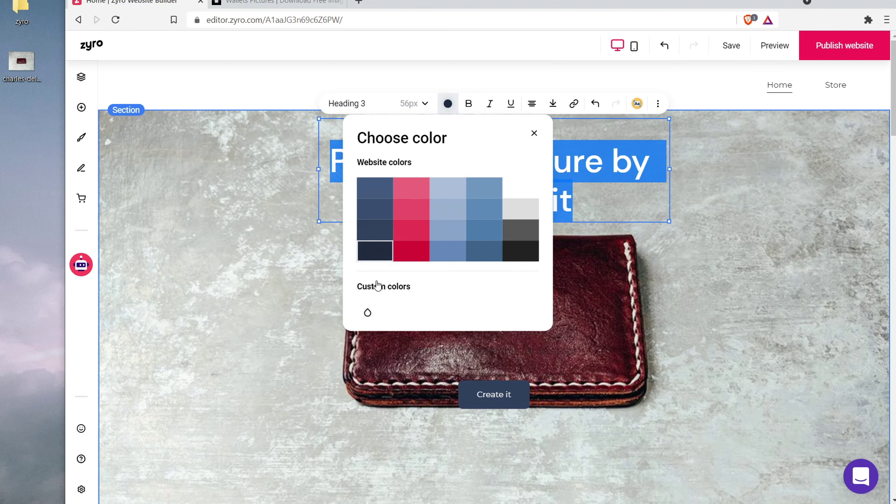
{"action": "left_click", "coordinate": [367, 312]}
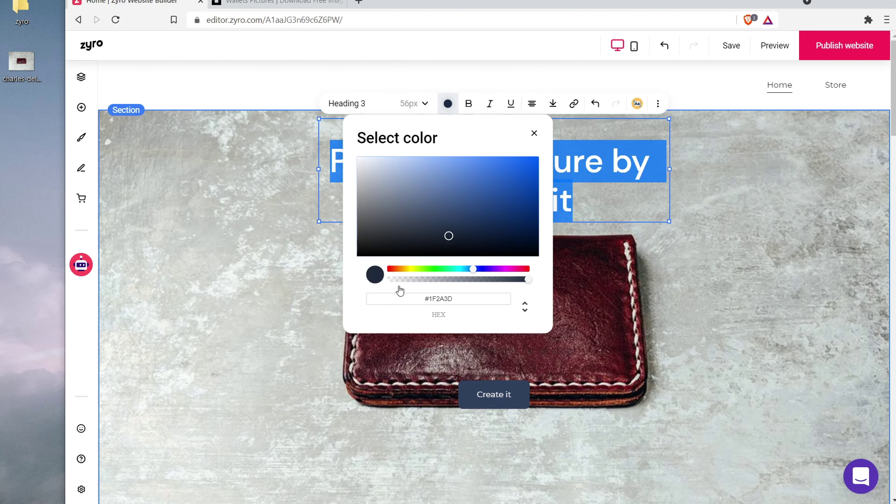
{"action": "left_click_drag", "start_coordinate": [449, 235], "coordinate": [374, 256]}
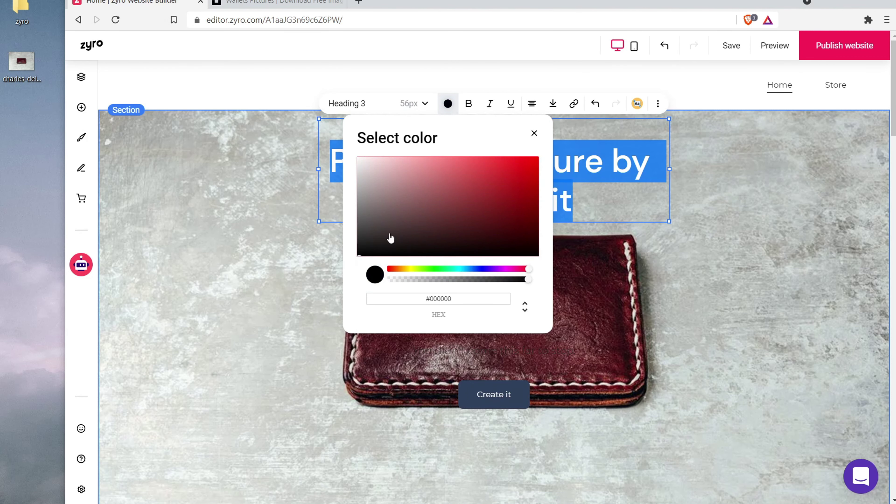
{"action": "left_click", "coordinate": [535, 133]}
{"action": "left_click", "coordinate": [476, 116]}
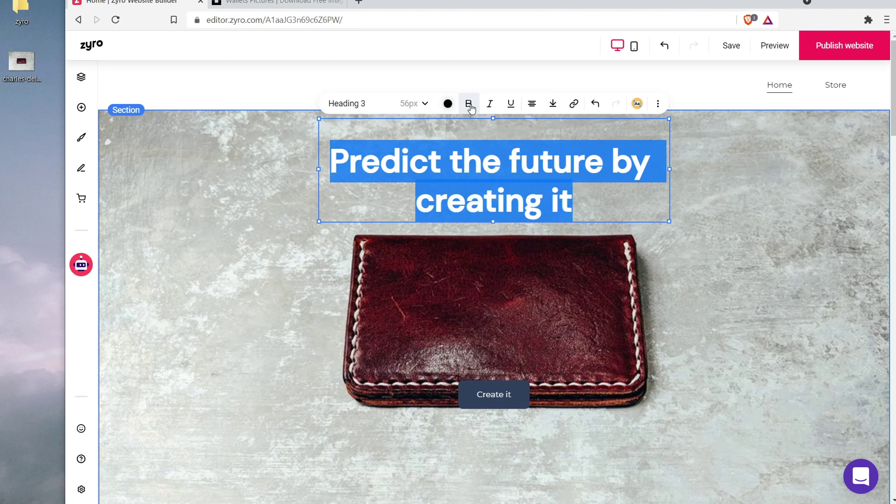
{"action": "left_click", "coordinate": [280, 242]}
Move the "Create it" button just below the wallet, leaving the headline in its position above it.
{"action": "left_click", "coordinate": [489, 158]}
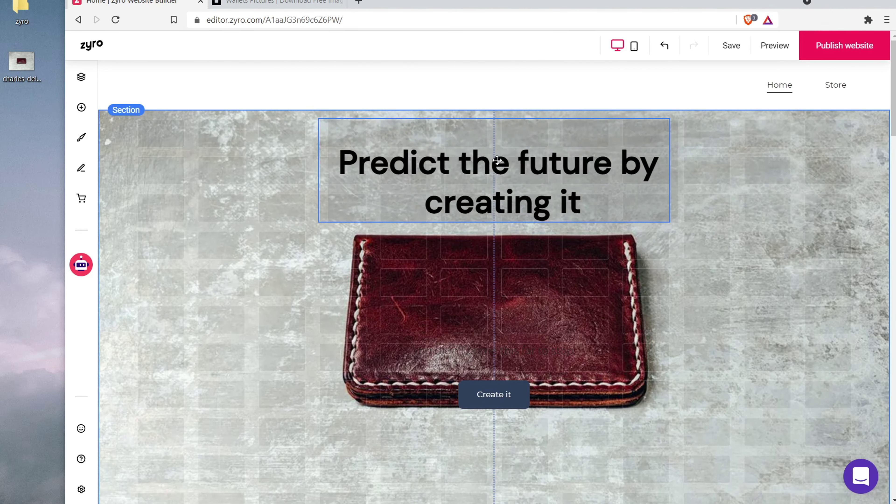
{"action": "left_click_drag", "start_coordinate": [466, 408], "coordinate": [475, 448]}
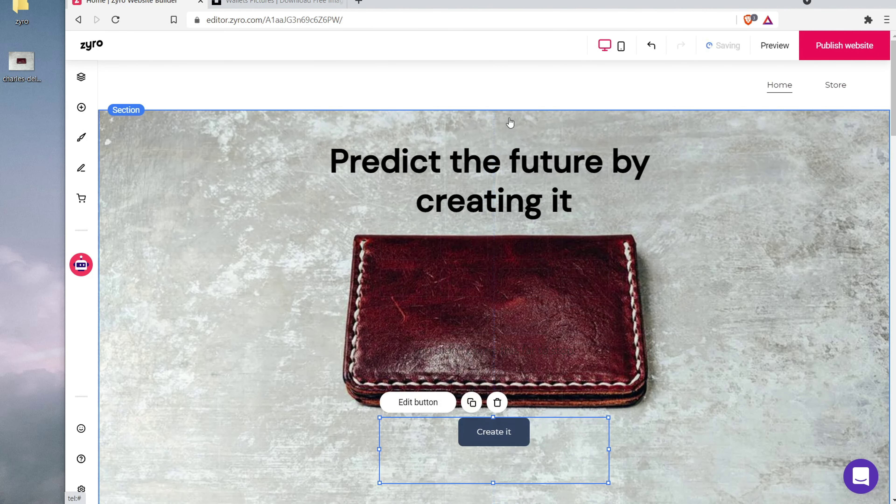
{"action": "left_click", "coordinate": [258, 295]}
{"action": "left_click_drag", "start_coordinate": [477, 179], "coordinate": [484, 193]}
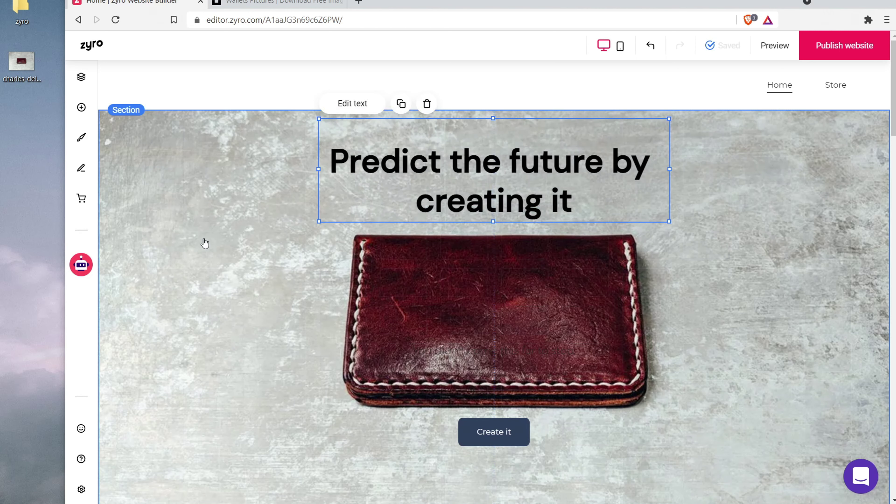
{"action": "left_click", "coordinate": [233, 271]}
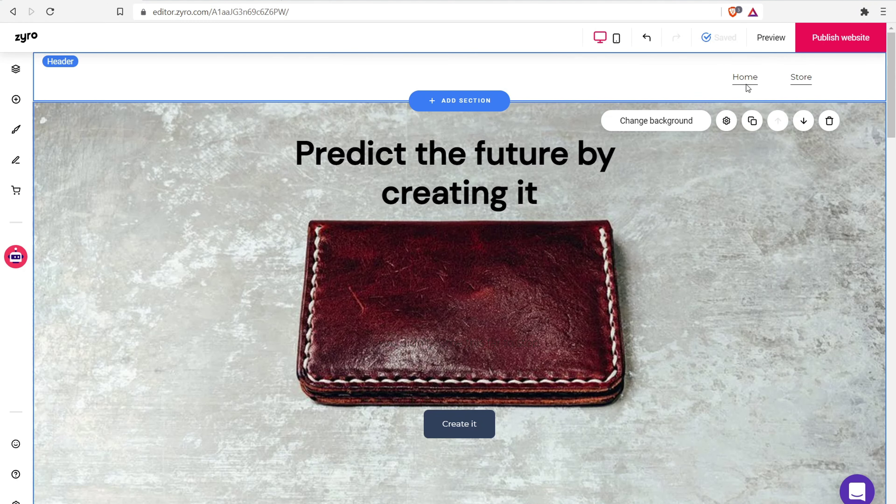
Examine the header's page navigation and its logo settings.
{"action": "left_click", "coordinate": [607, 75]}
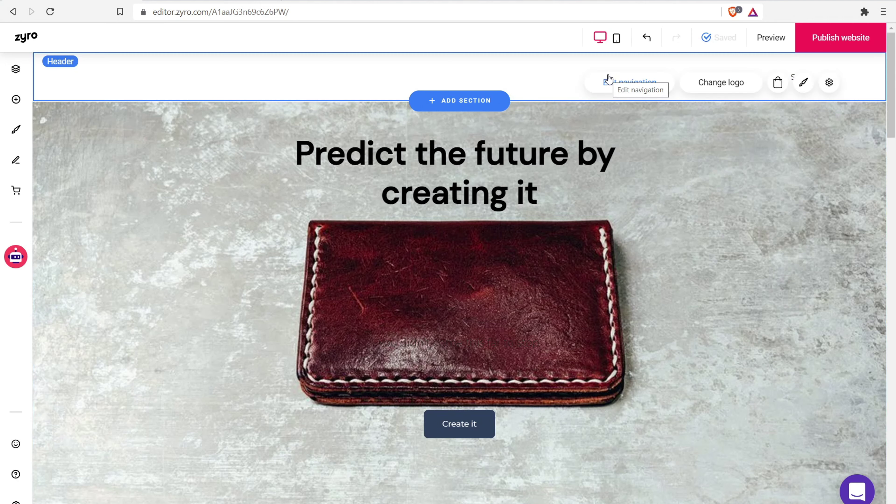
{"action": "left_click", "coordinate": [625, 84]}
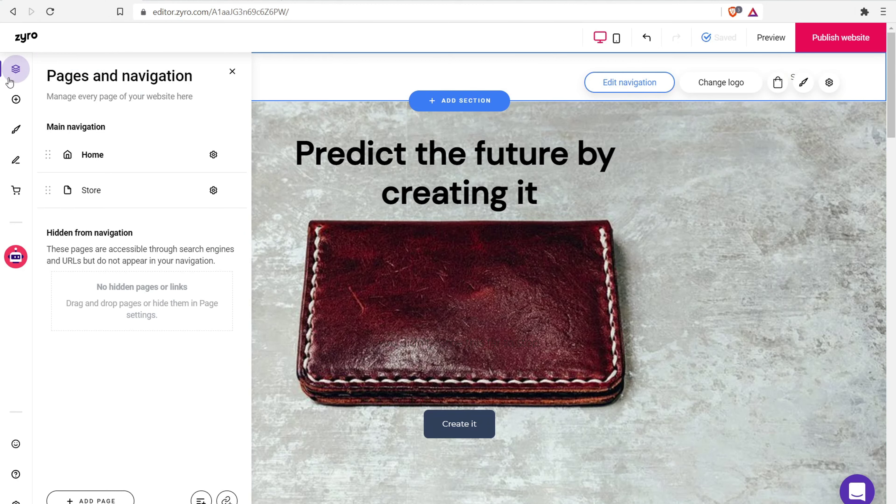
{"action": "left_click", "coordinate": [721, 85]}
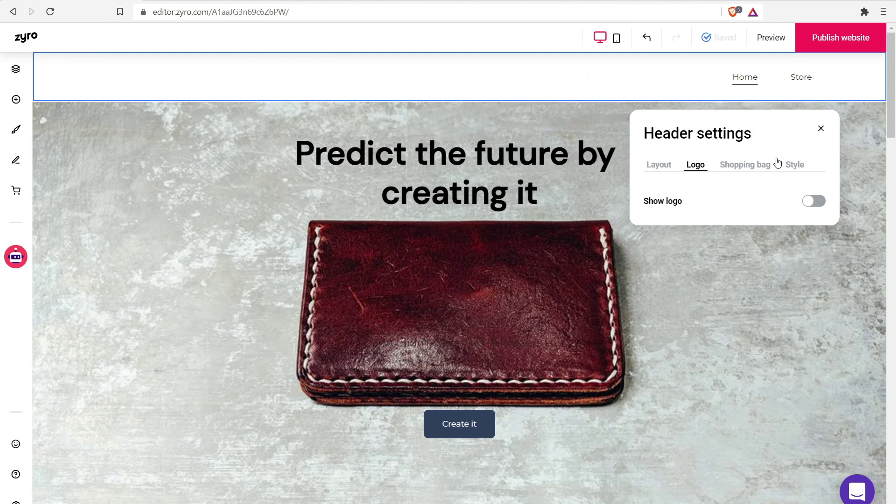
Show the shopping bag in the header and hide it again.
{"action": "left_click", "coordinate": [738, 170]}
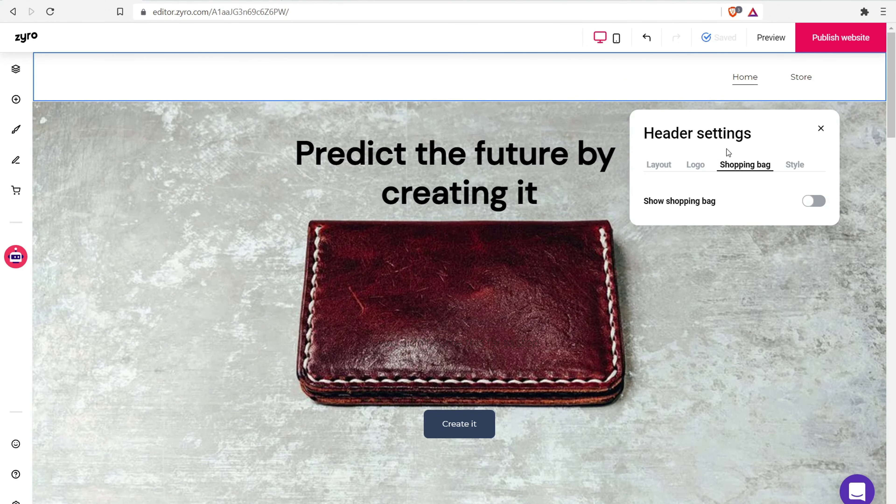
{"action": "left_click", "coordinate": [815, 202]}
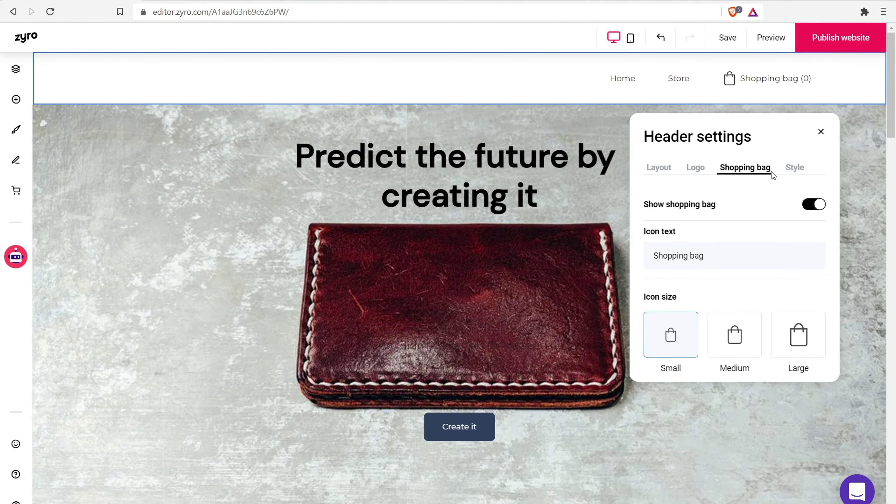
{"action": "left_click", "coordinate": [815, 206]}
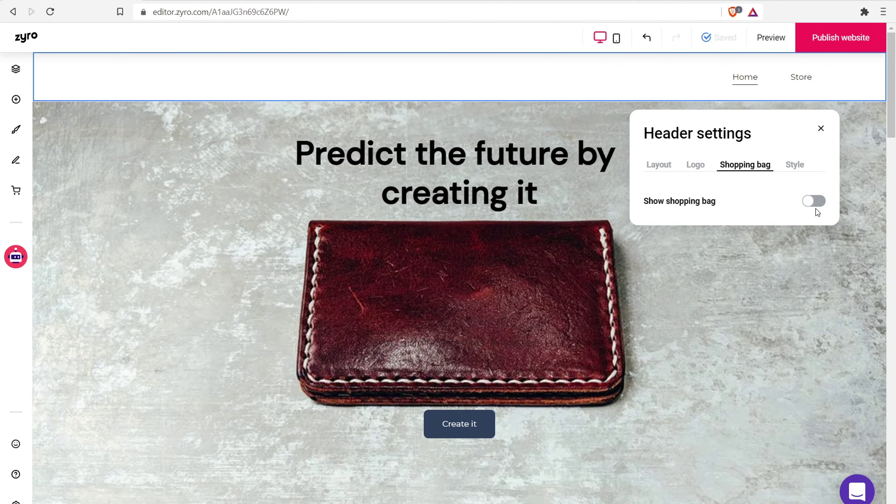
Try the transparent header style over the hero image and turn it off again.
{"action": "left_click", "coordinate": [794, 165]}
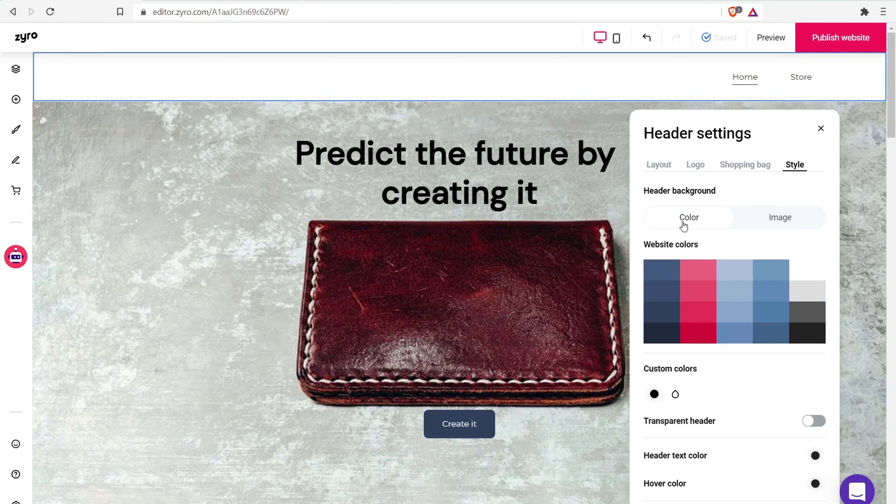
{"action": "left_click", "coordinate": [810, 422]}
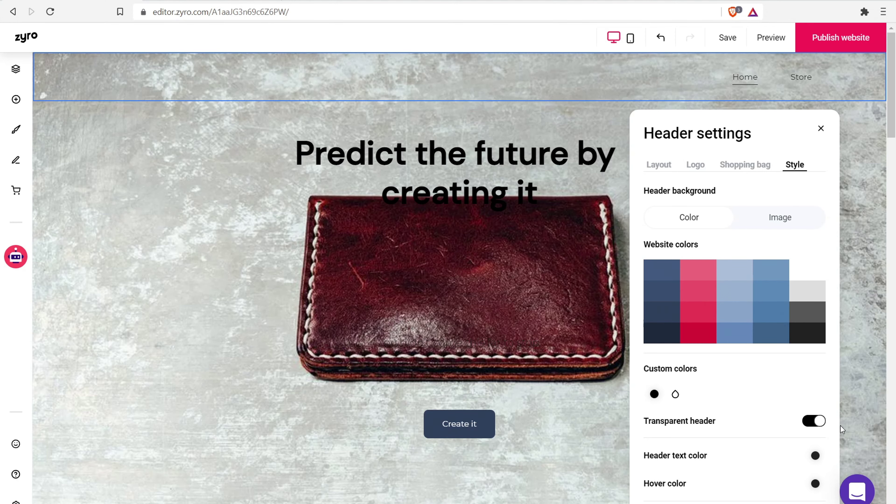
{"action": "left_click", "coordinate": [815, 424]}
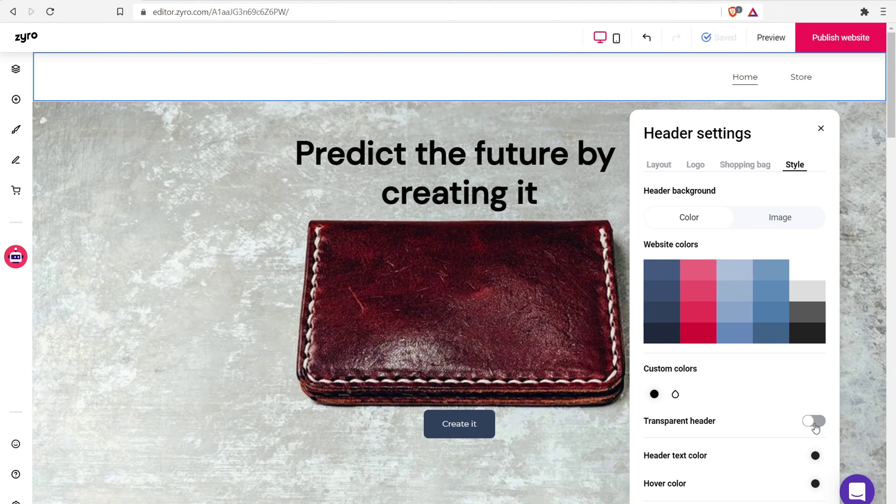
{"action": "left_click", "coordinate": [814, 424]}
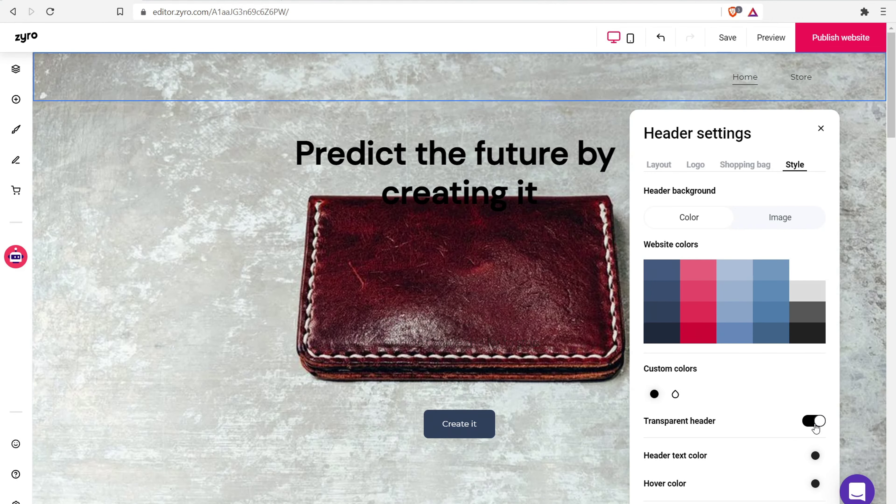
{"action": "left_click", "coordinate": [815, 424]}
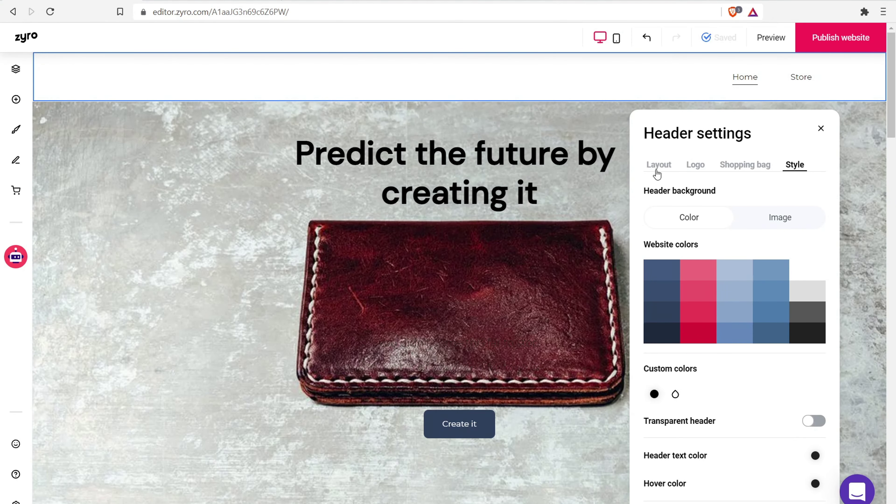
Turn off the sticky header in the header's layout settings and check how the header behaves along the page.
{"action": "left_click", "coordinate": [658, 166]}
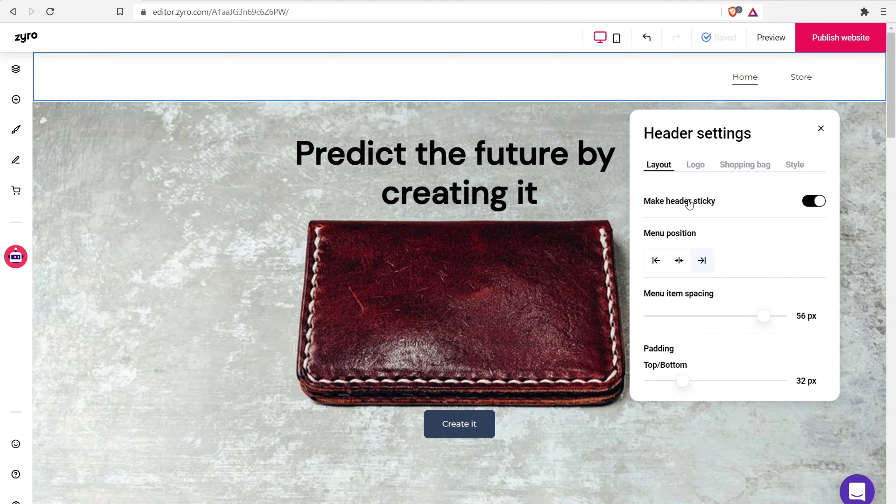
{"action": "mouse_move", "coordinate": [892, 73]}
{"action": "left_mouse_down"}
{"action": "mouse_move", "coordinate": [894, 140]}
{"action": "mouse_move", "coordinate": [892, 73]}
{"action": "left_mouse_up"}
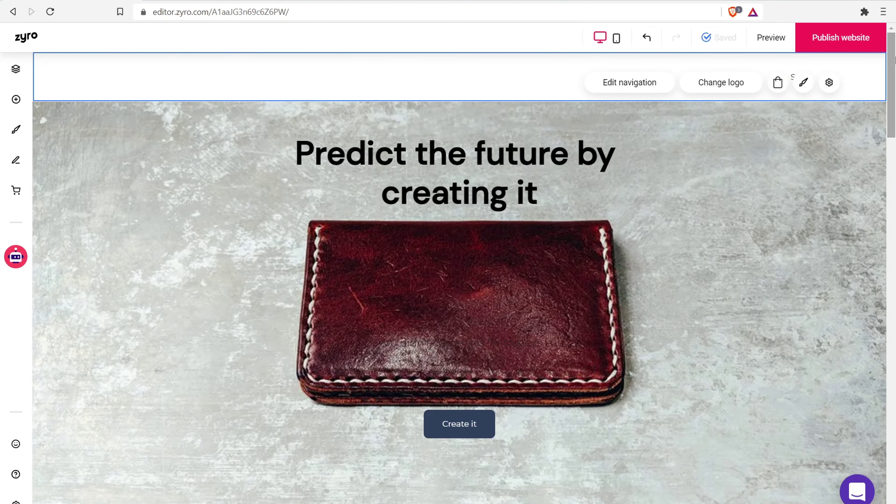
{"action": "left_click", "coordinate": [803, 83]}
{"action": "left_click", "coordinate": [661, 167]}
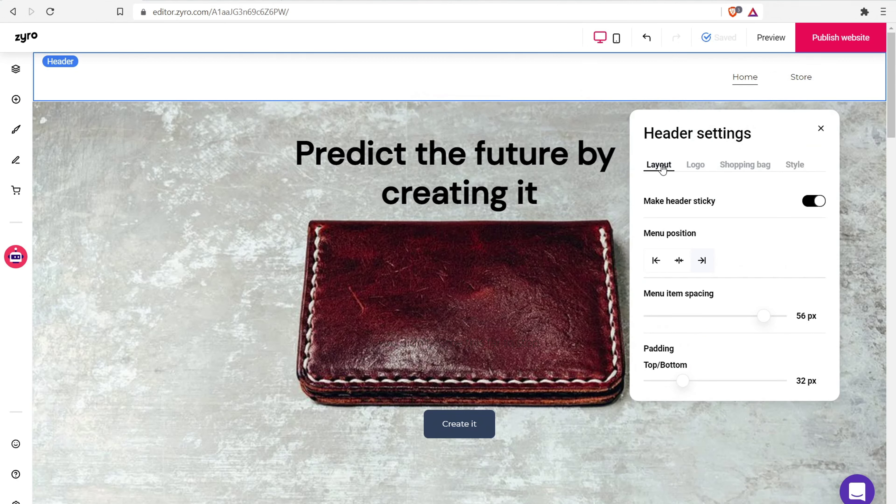
{"action": "left_click", "coordinate": [819, 208]}
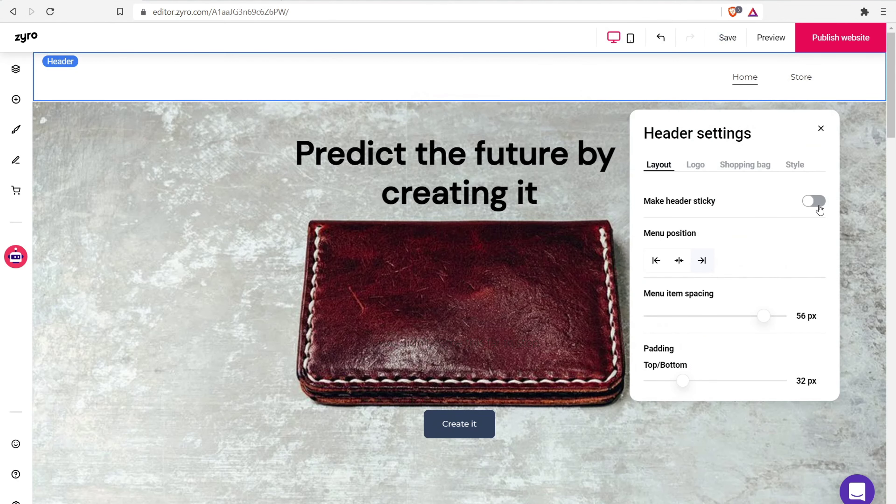
{"action": "scroll", "coordinate": [805, 183], "scroll_direction": "down", "scroll_amount": 5}
{"action": "scroll", "coordinate": [805, 182], "scroll_direction": "up", "scroll_amount": 5}
{"action": "scroll", "coordinate": [815, 219], "scroll_direction": "down", "scroll_amount": 4}
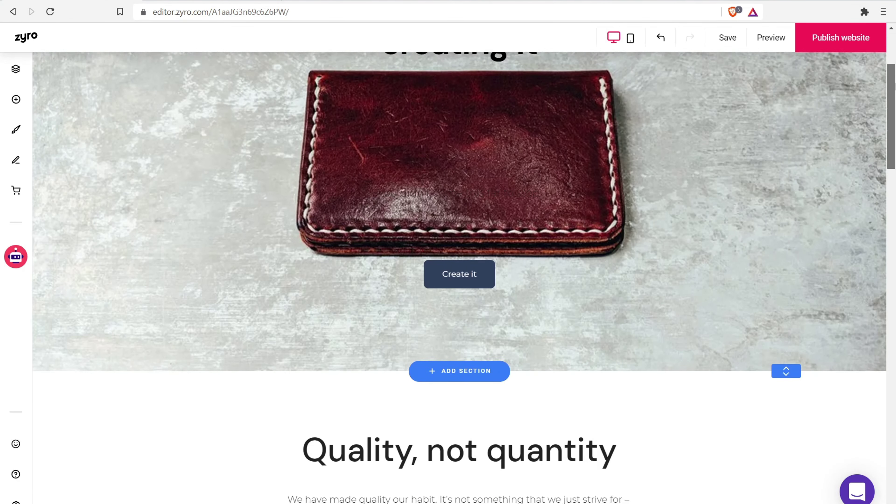
{"action": "scroll", "coordinate": [825, 141], "scroll_direction": "up", "scroll_amount": 4}
{"action": "scroll", "coordinate": [839, 45], "scroll_direction": "down", "scroll_amount": 5}
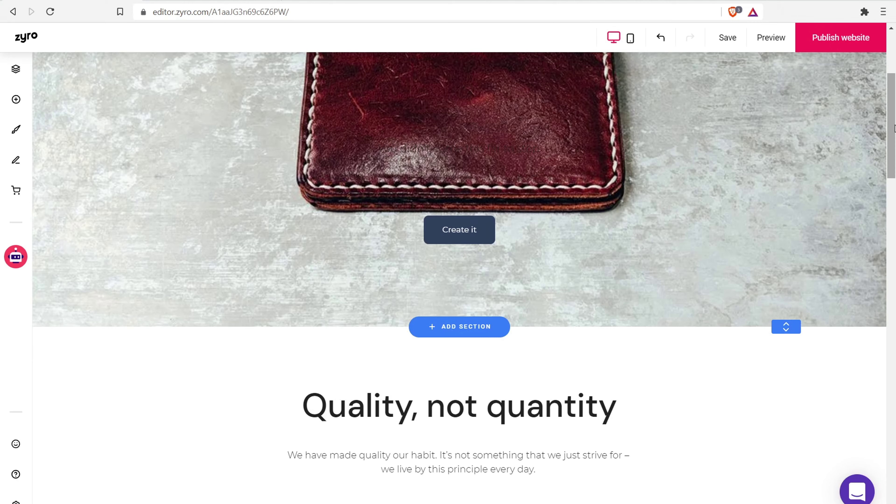
{"action": "left_click_drag", "start_coordinate": [895, 129], "coordinate": [895, 71]}
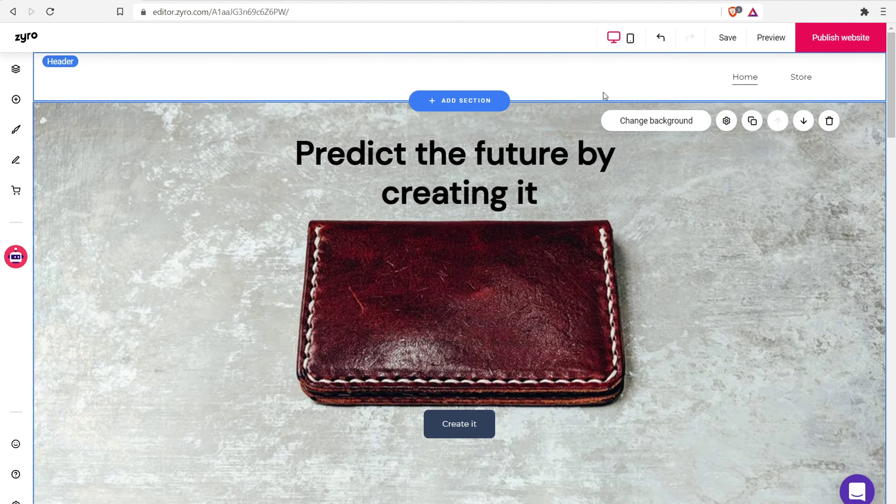
Shift the "Quality, not quantity" heading and the paragraph below it upward to free space above the three images.
{"action": "left_click_drag", "start_coordinate": [895, 113], "coordinate": [824, 190]}
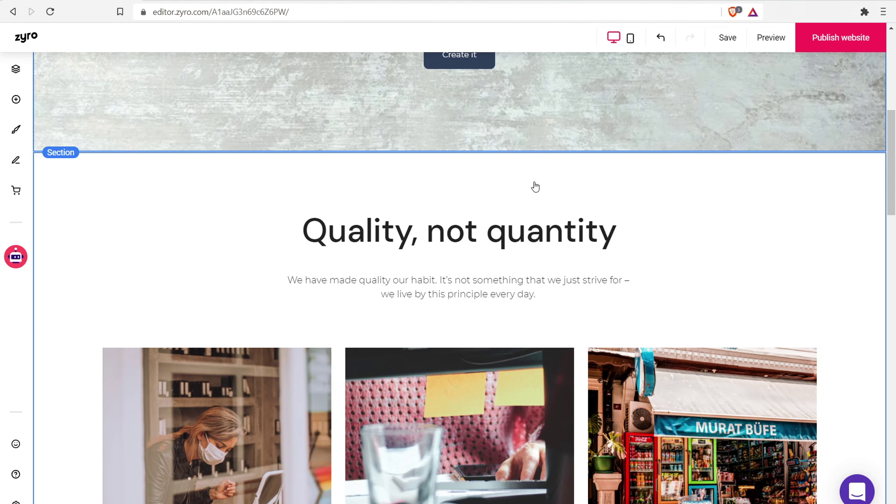
{"action": "left_click", "coordinate": [511, 236]}
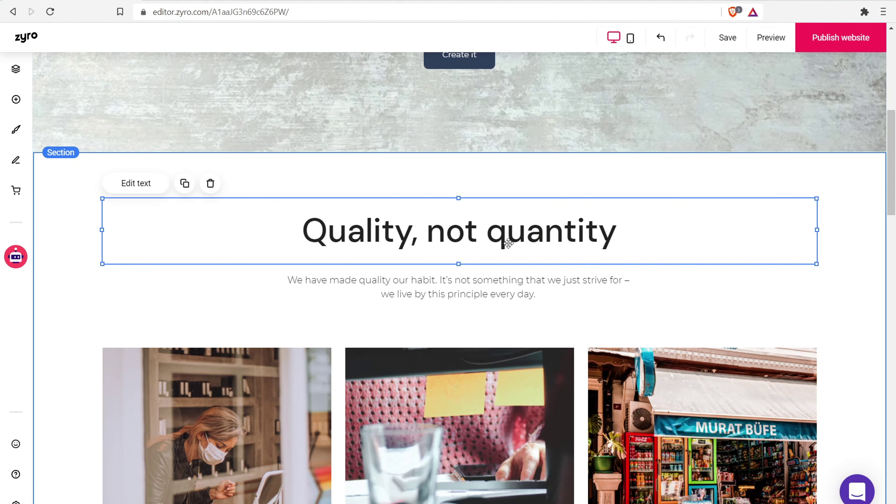
{"action": "mouse_move", "coordinate": [511, 240]}
{"action": "left_mouse_down"}
{"action": "mouse_move", "coordinate": [516, 194]}
{"action": "mouse_move", "coordinate": [511, 238]}
{"action": "left_mouse_up"}
{"action": "mouse_move", "coordinate": [470, 284]}
{"action": "left_mouse_down"}
{"action": "mouse_move", "coordinate": [519, 309]}
{"action": "mouse_move", "coordinate": [496, 287]}
{"action": "mouse_move", "coordinate": [462, 283]}
{"action": "mouse_move", "coordinate": [477, 285]}
{"action": "left_mouse_up"}
{"action": "left_click", "coordinate": [248, 206]}
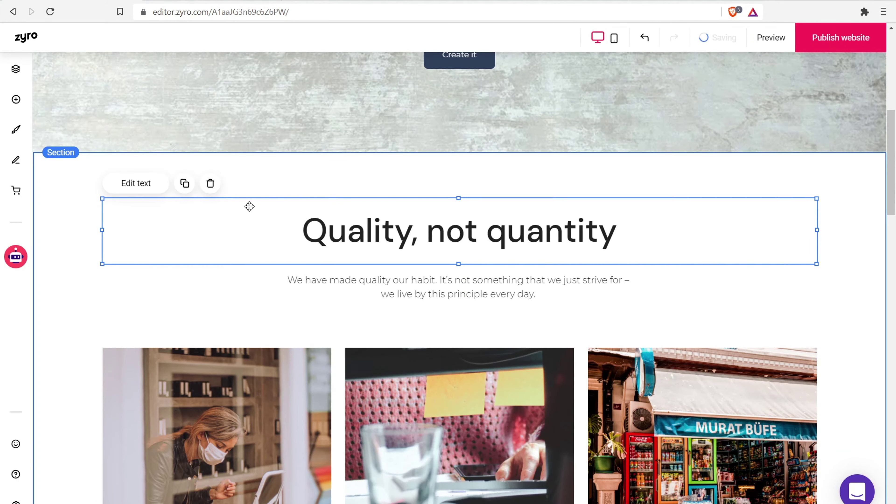
{"action": "left_click", "coordinate": [15, 100]}
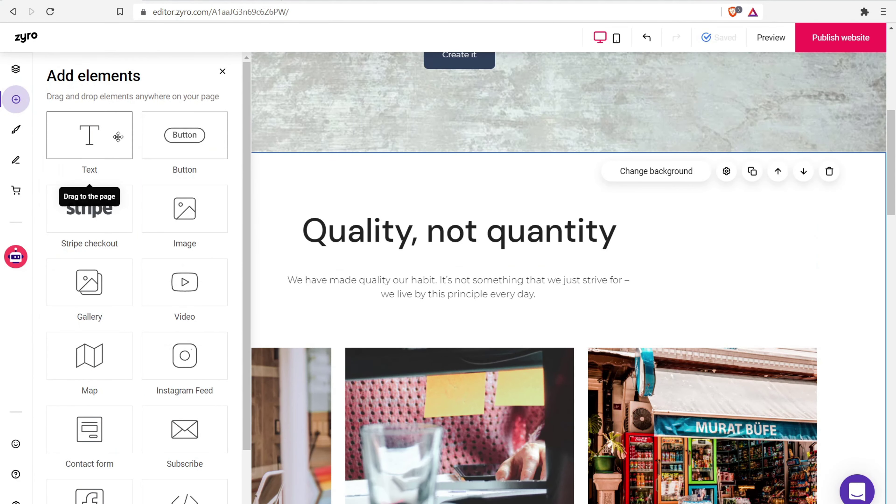
{"action": "left_click", "coordinate": [467, 235]}
{"action": "left_click_drag", "start_coordinate": [468, 235], "coordinate": [465, 196]}
{"action": "left_click_drag", "start_coordinate": [453, 292], "coordinate": [454, 254]}
{"action": "left_click_drag", "start_coordinate": [461, 298], "coordinate": [462, 265]}
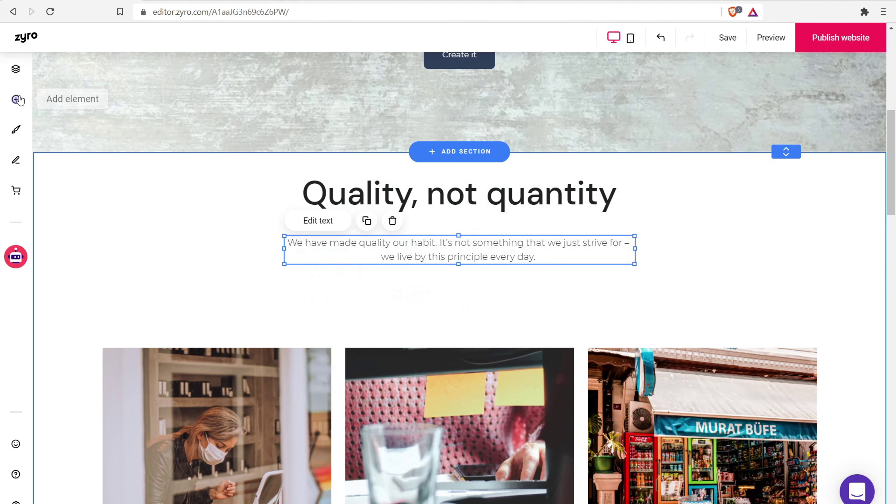
Add a text element between the paragraph and the images, centred and as wide as the paragraph above it.
{"action": "left_click", "coordinate": [16, 99]}
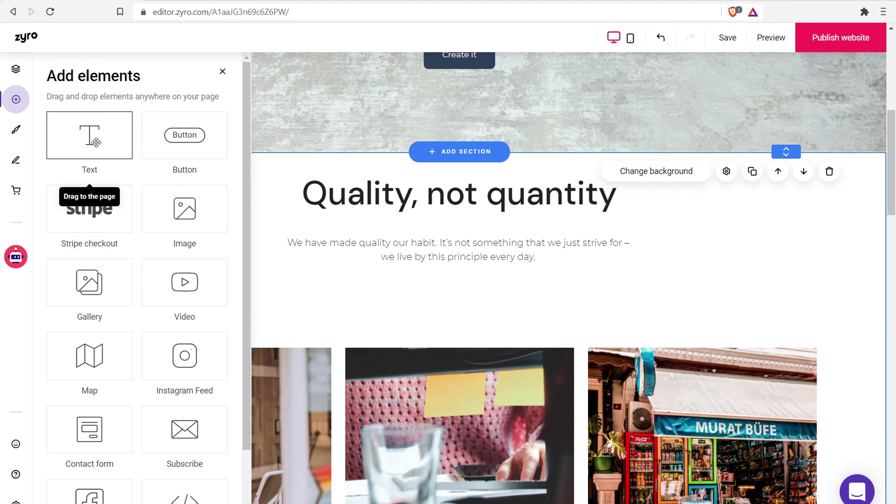
{"action": "left_click", "coordinate": [353, 266]}
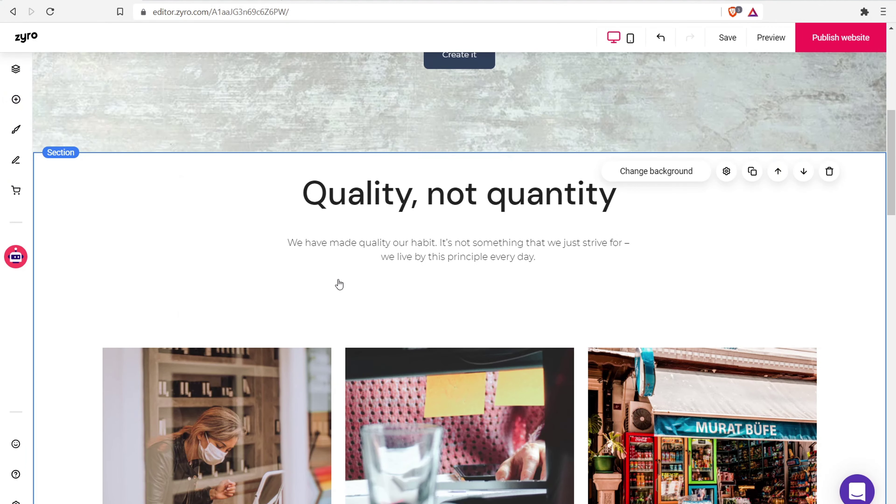
{"action": "left_click", "coordinate": [16, 100]}
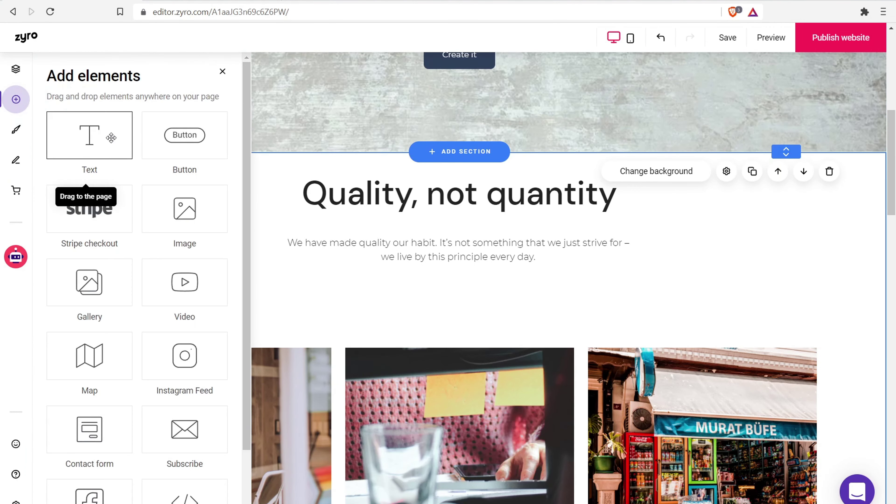
{"action": "left_click_drag", "start_coordinate": [86, 142], "coordinate": [441, 305]}
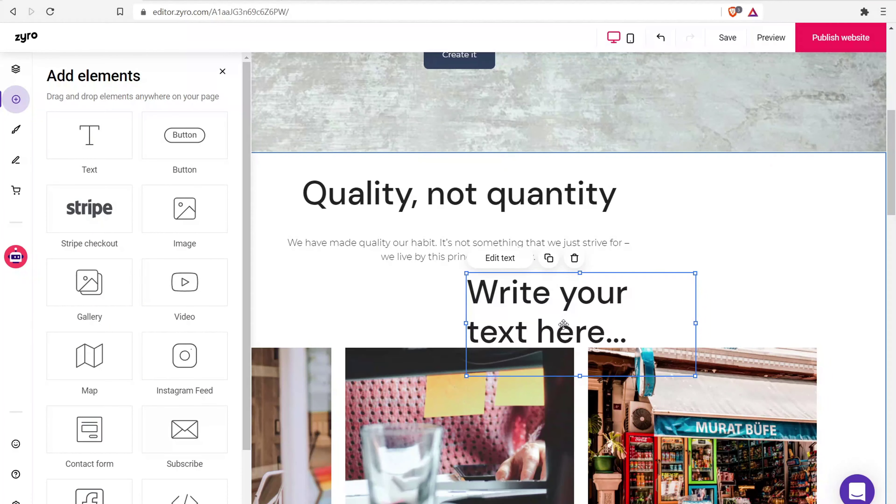
{"action": "left_click_drag", "start_coordinate": [464, 325], "coordinate": [286, 328]}
{"action": "left_click_drag", "start_coordinate": [402, 326], "coordinate": [391, 326]}
{"action": "left_click_drag", "start_coordinate": [695, 324], "coordinate": [616, 323]}
{"action": "double_click", "coordinate": [446, 278]}
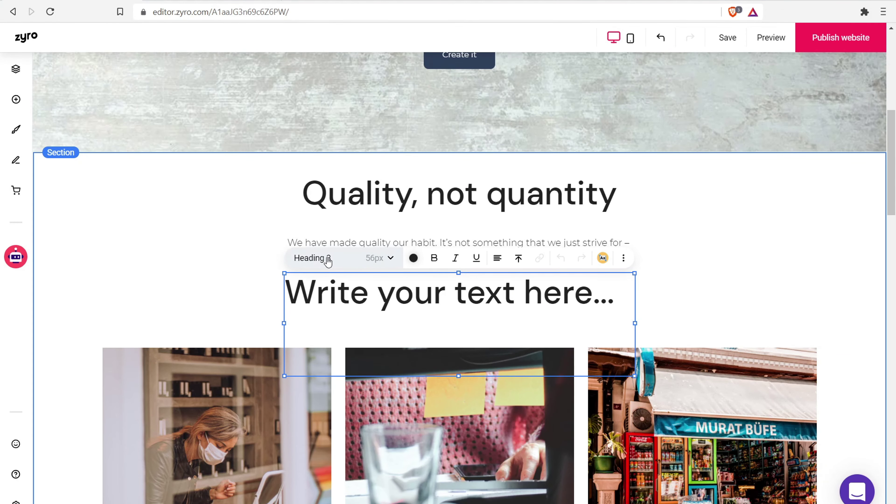
Set the "Quality, not quantity" title to the Heading 2 text style.
{"action": "scroll", "coordinate": [376, 218], "scroll_direction": "up", "scroll_amount": 10}
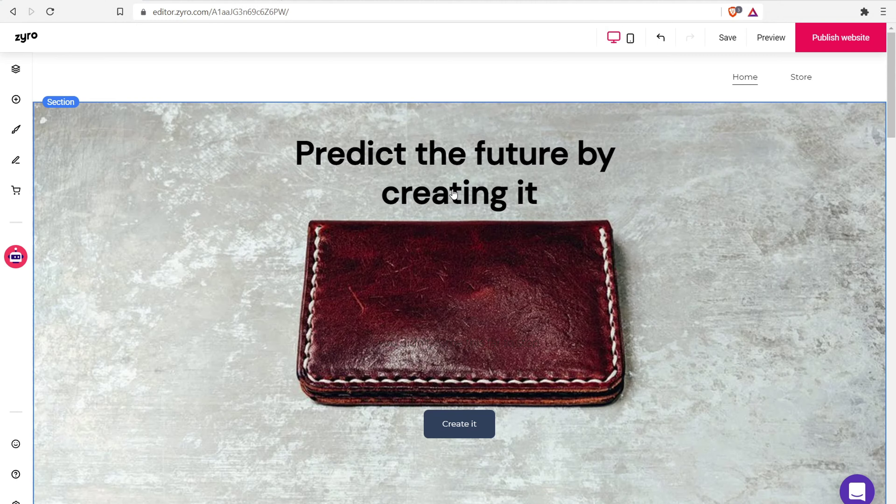
{"action": "scroll", "coordinate": [454, 193], "scroll_direction": "down", "scroll_amount": 8}
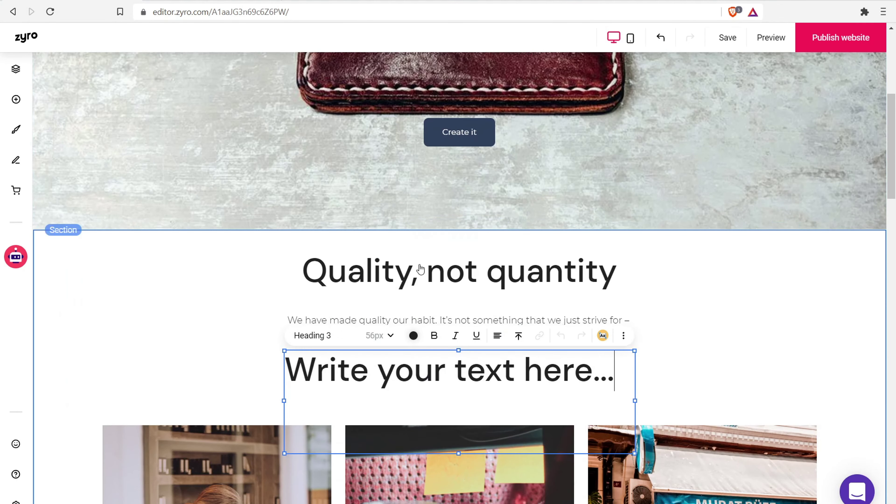
{"action": "left_click", "coordinate": [422, 272]}
{"action": "left_click", "coordinate": [433, 268]}
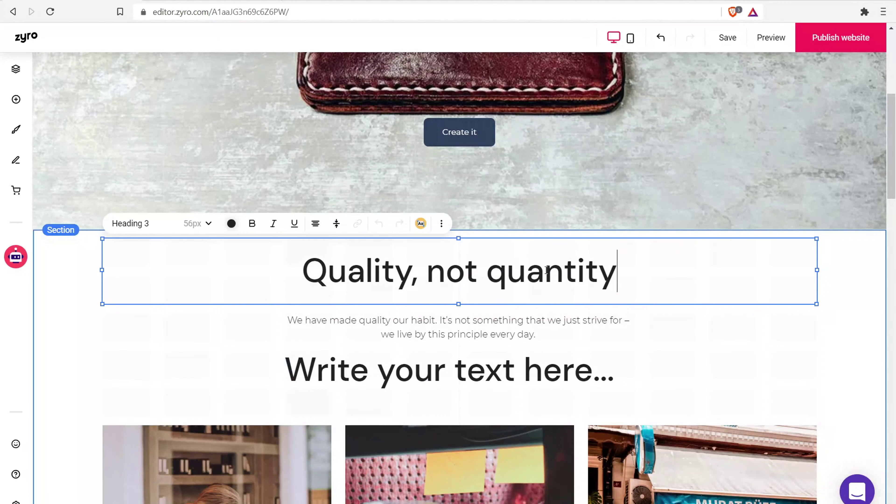
{"action": "left_click_drag", "start_coordinate": [621, 266], "coordinate": [191, 258]}
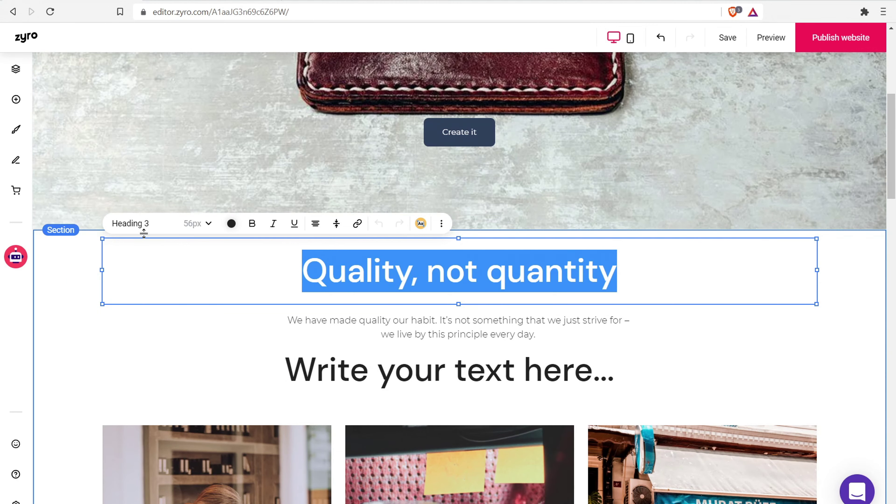
{"action": "left_click", "coordinate": [144, 223]}
{"action": "left_click", "coordinate": [151, 276]}
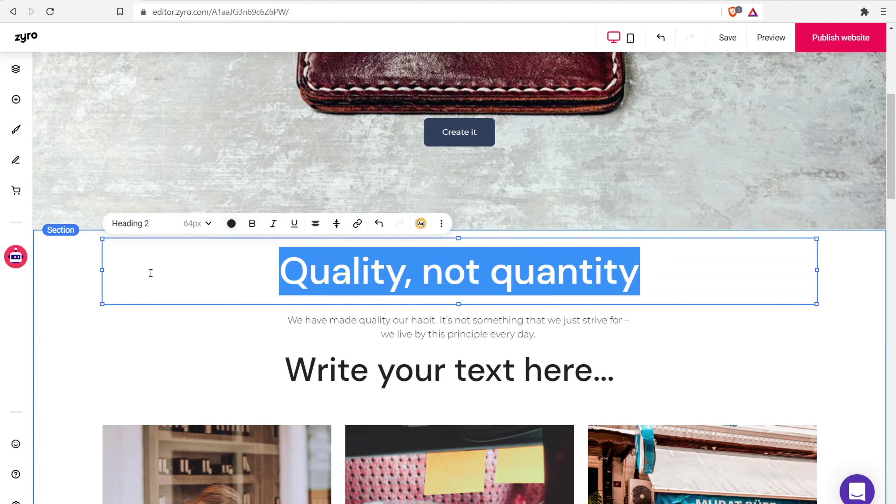
Set the new "Write your text here..." text to the Paragraph 2 style.
{"action": "left_click", "coordinate": [384, 371]}
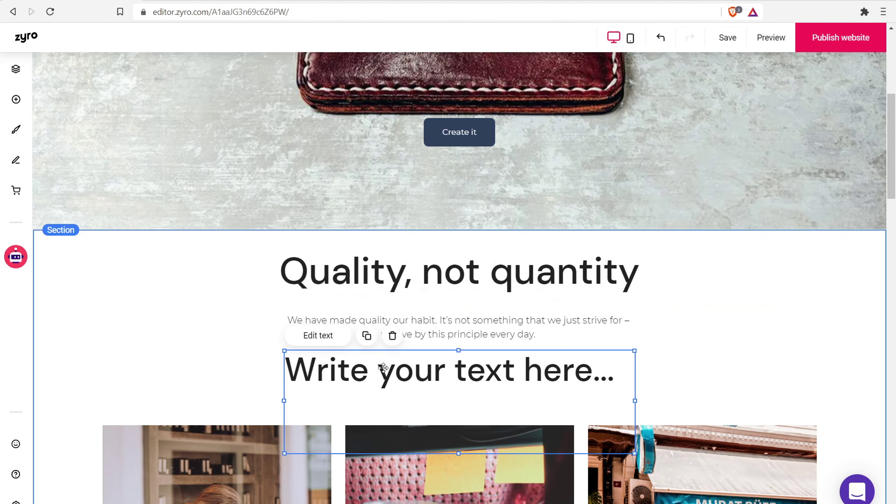
{"action": "left_click", "coordinate": [437, 281]}
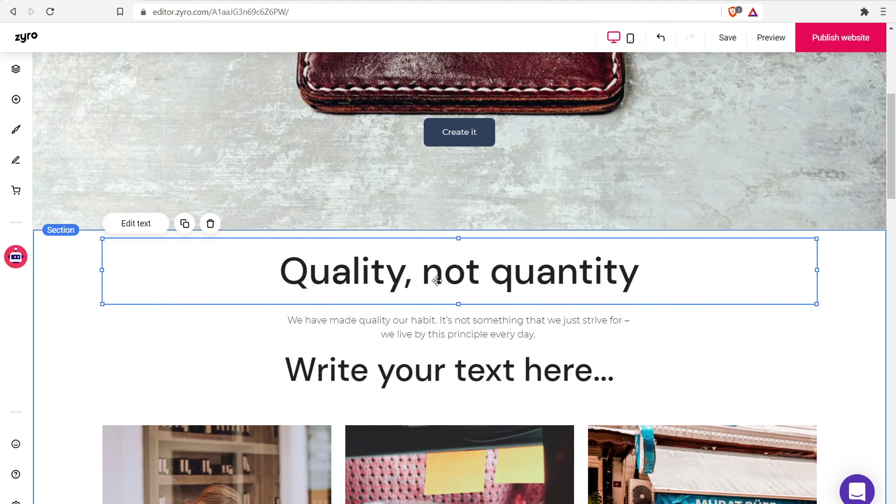
{"action": "left_click", "coordinate": [489, 376]}
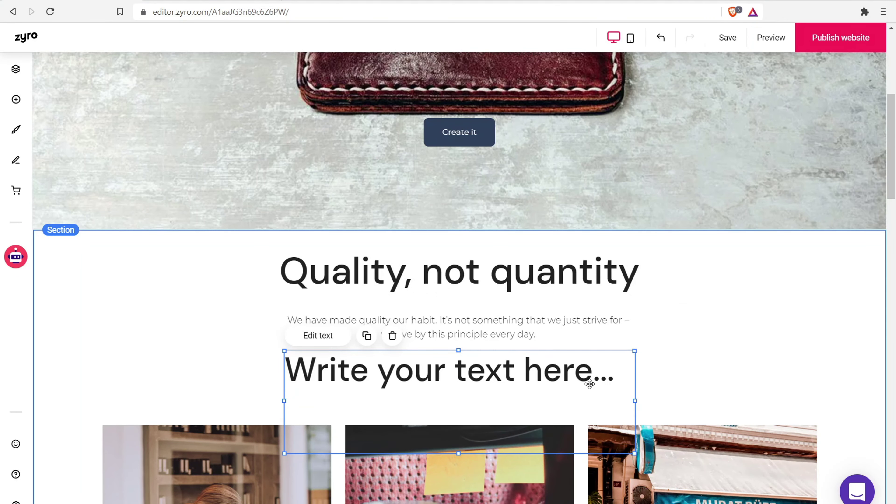
{"action": "left_click", "coordinate": [612, 369]}
{"action": "left_click_drag", "start_coordinate": [617, 374], "coordinate": [280, 369]}
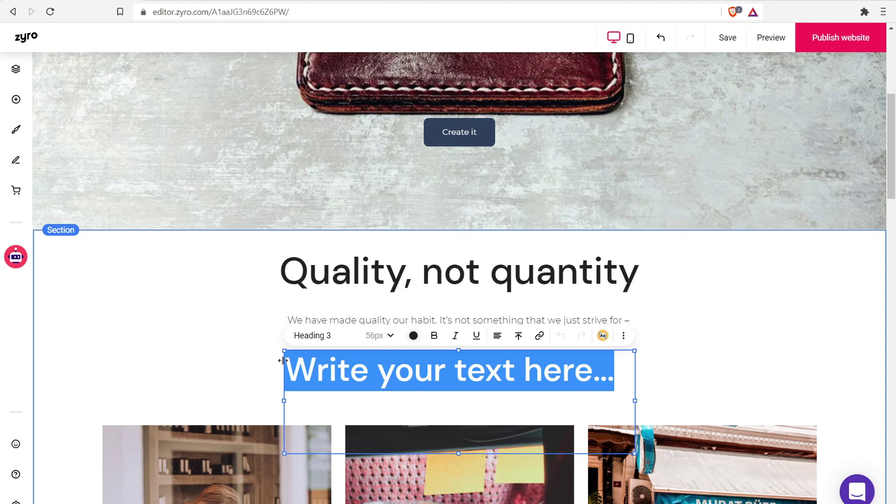
{"action": "left_click", "coordinate": [329, 336]}
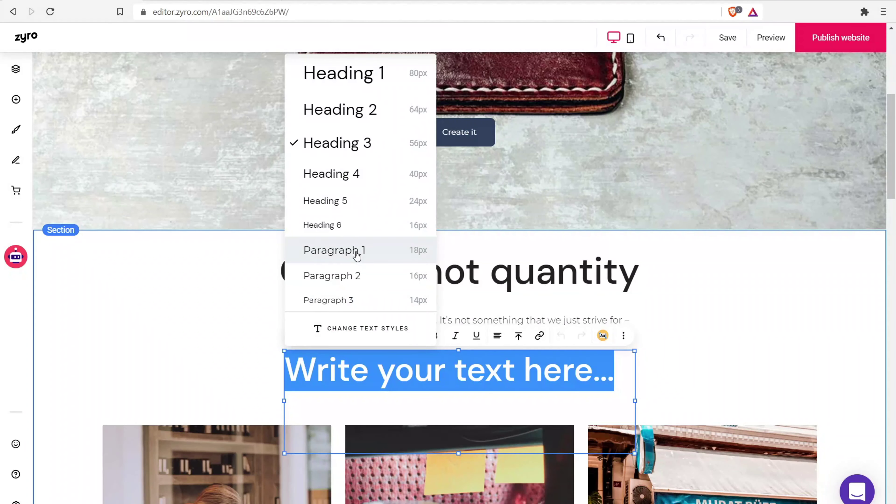
{"action": "left_click", "coordinate": [366, 274]}
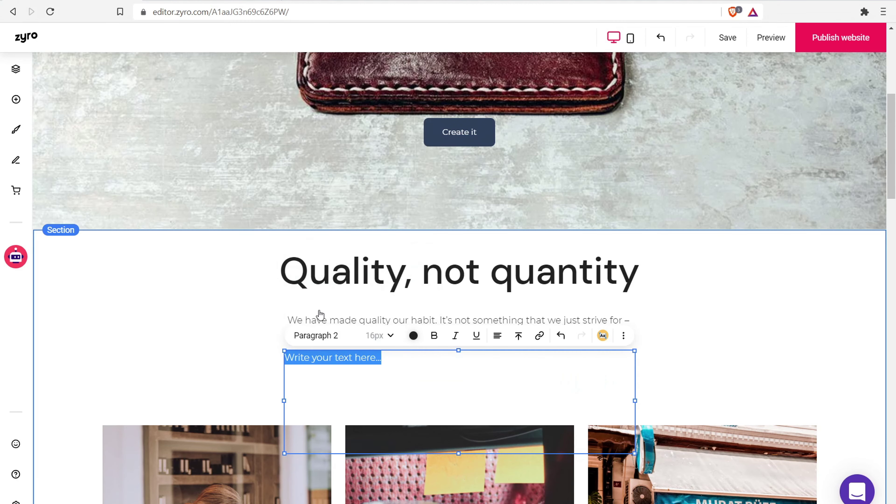
{"action": "left_click", "coordinate": [249, 360]}
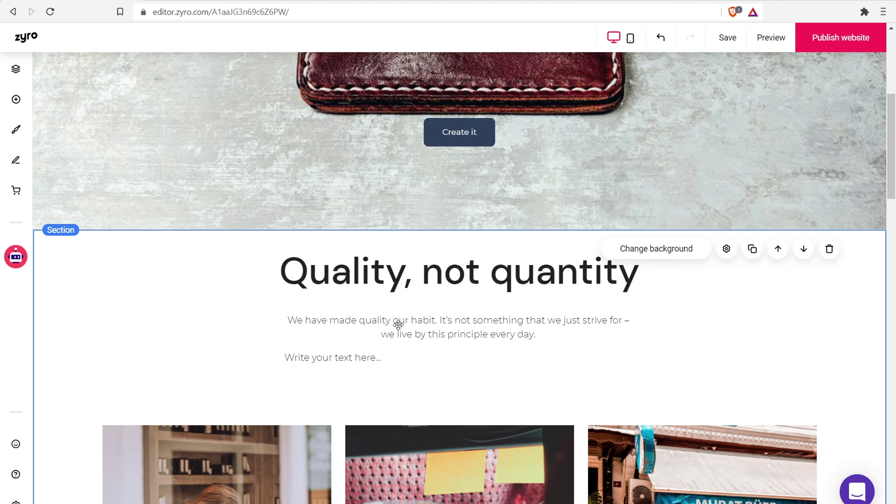
Set the paragraph under the "Quality, not quantity" heading to the Paragraph 1 style.
{"action": "left_click", "coordinate": [418, 323]}
{"action": "left_click", "coordinate": [450, 325]}
{"action": "left_click", "coordinate": [550, 335]}
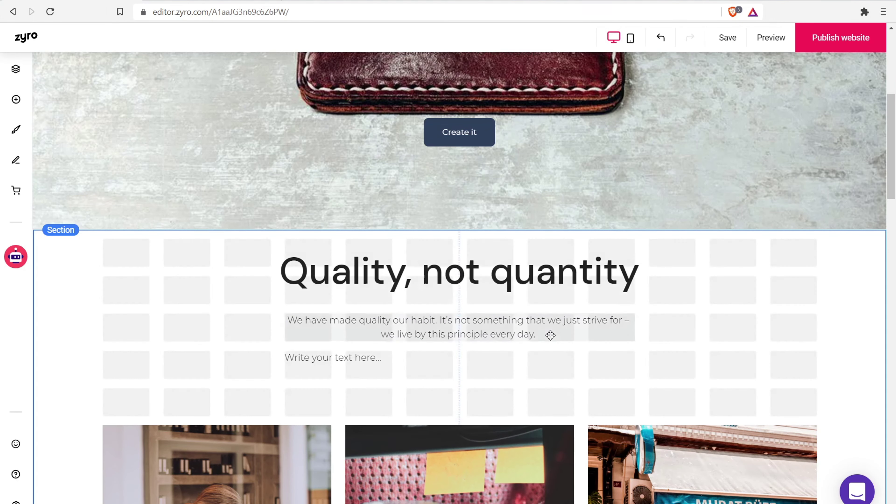
{"action": "left_click_drag", "start_coordinate": [545, 335], "coordinate": [244, 324]}
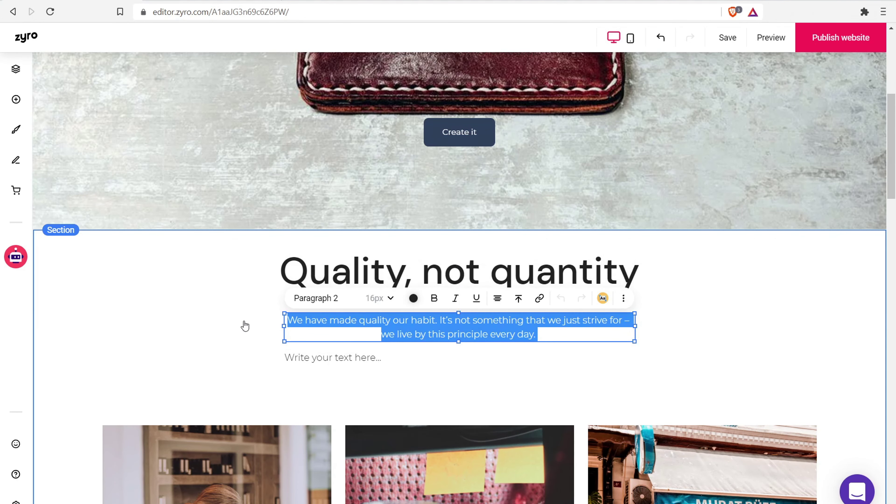
{"action": "left_click", "coordinate": [346, 301]}
{"action": "left_click", "coordinate": [335, 211]}
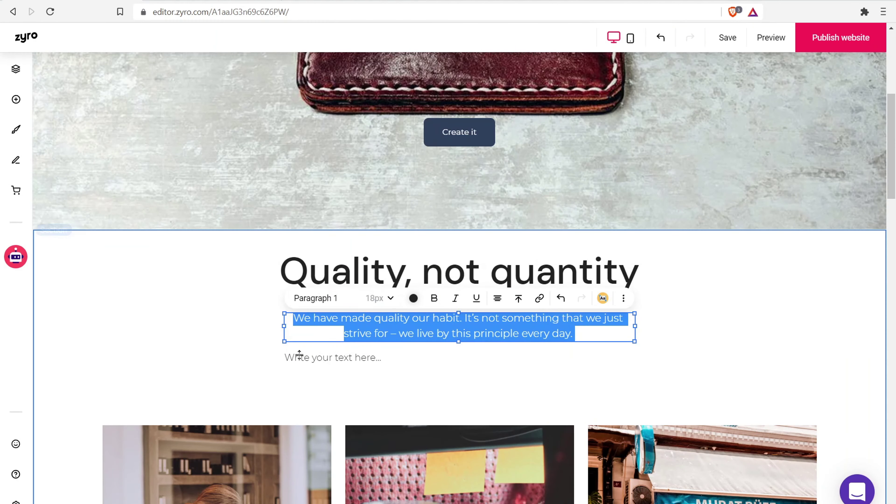
{"action": "left_click", "coordinate": [337, 348]}
{"action": "left_click", "coordinate": [353, 355]}
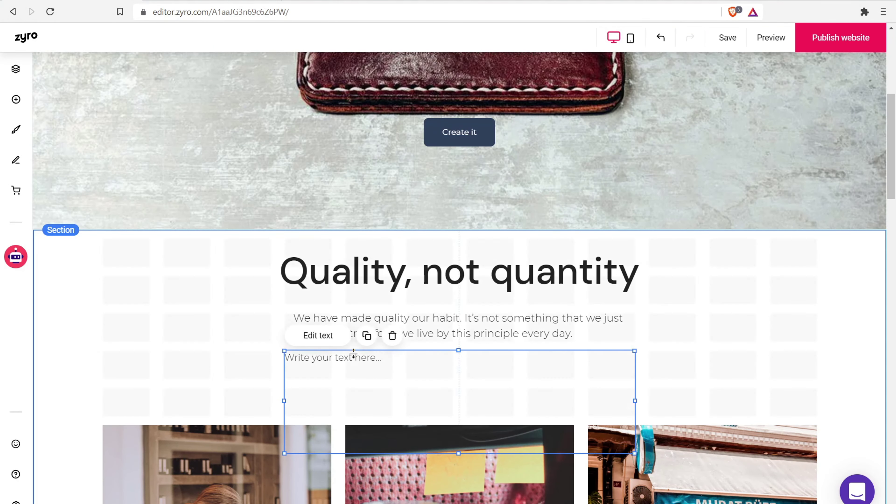
{"action": "left_click", "coordinate": [454, 319]}
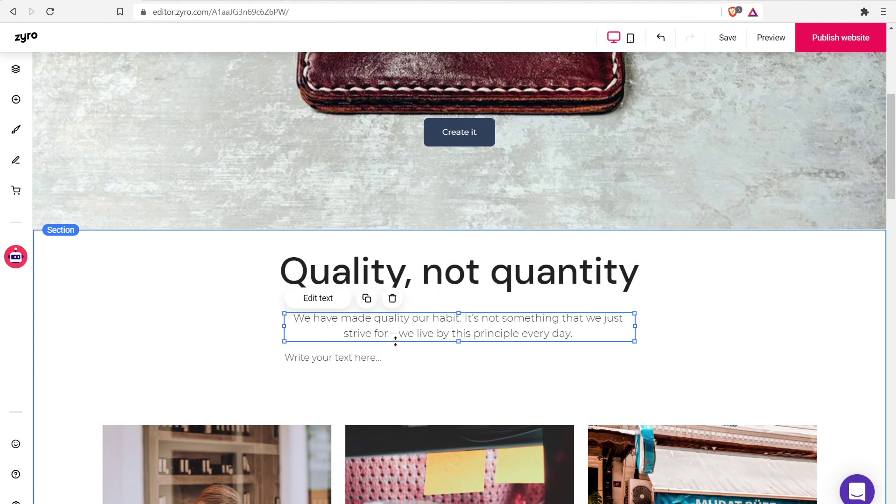
{"action": "left_click", "coordinate": [15, 99]}
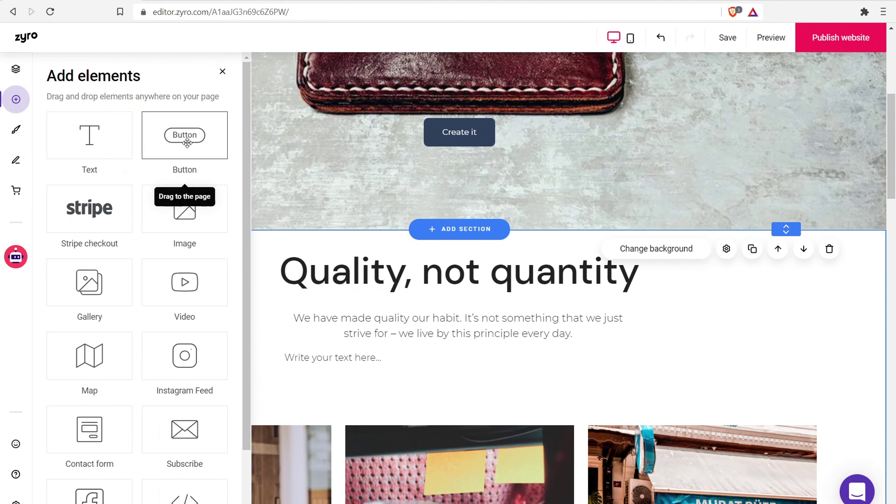
{"action": "scroll", "coordinate": [237, 239], "scroll_direction": "down", "scroll_amount": 2}
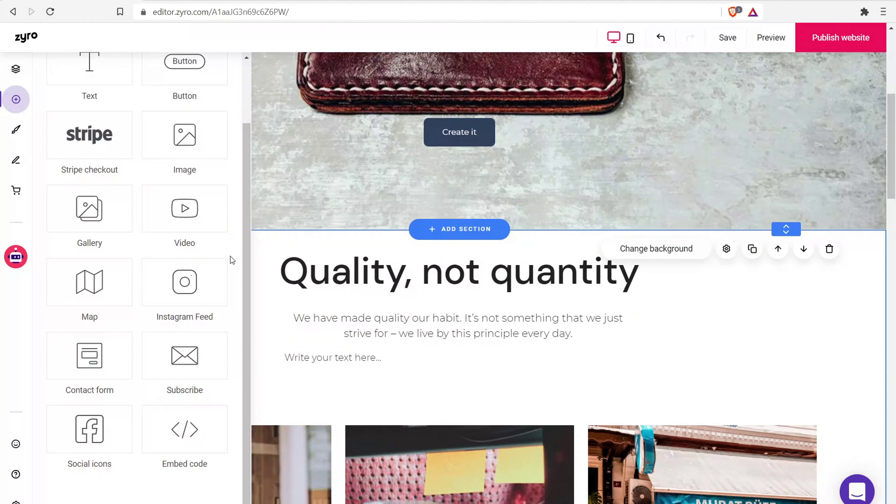
{"action": "left_click", "coordinate": [466, 321]}
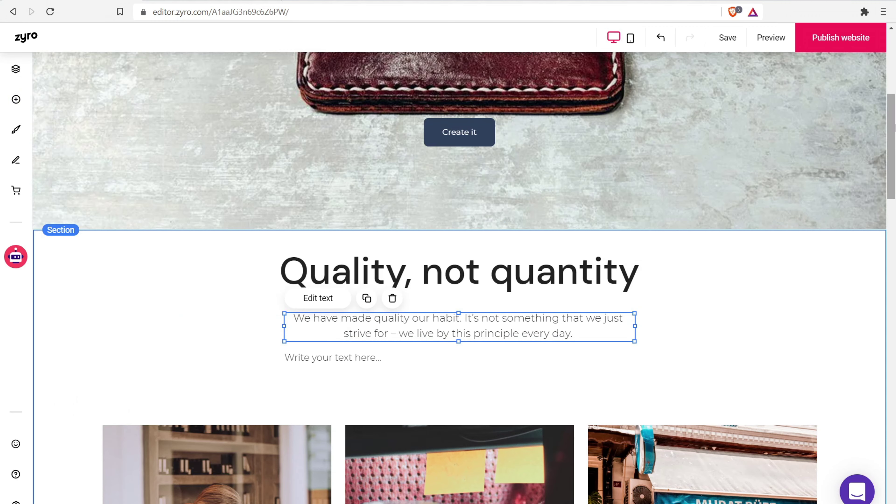
{"action": "left_click_drag", "start_coordinate": [895, 113], "coordinate": [895, 176]}
{"action": "left_click", "coordinate": [399, 200]}
{"action": "left_click_drag", "start_coordinate": [399, 200], "coordinate": [442, 236]}
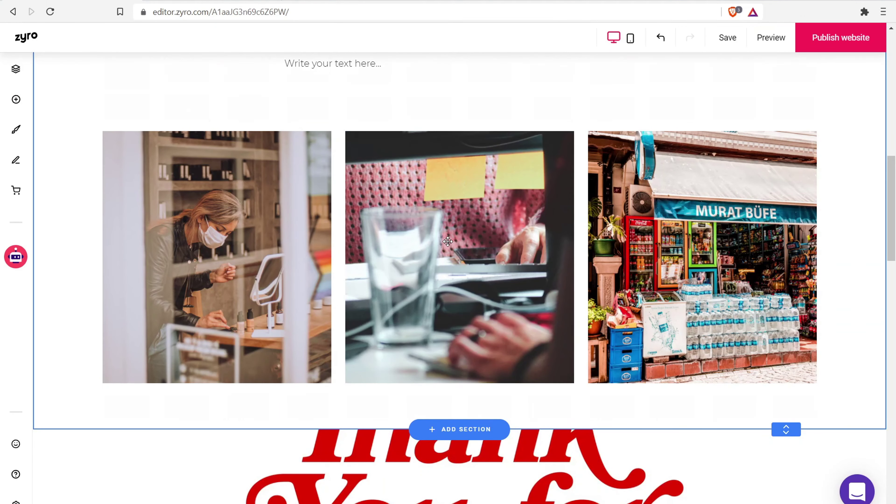
{"action": "left_click", "coordinate": [646, 230]}
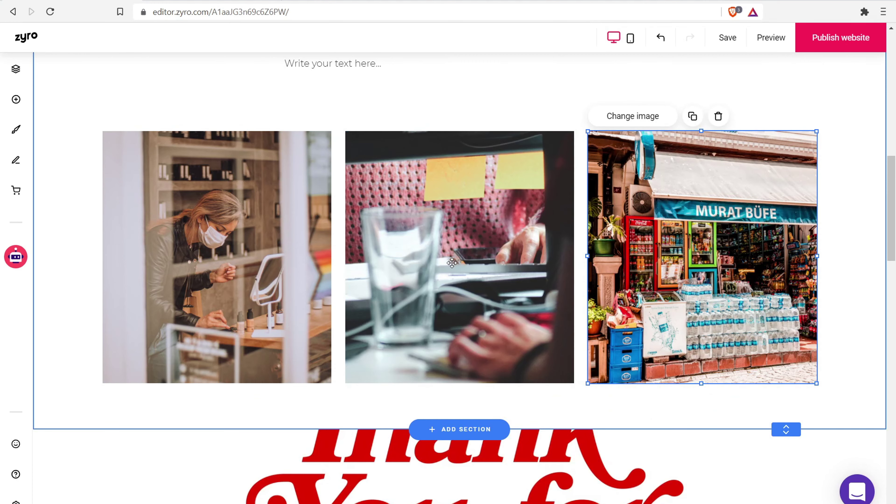
Place a new image element over the storefront image at the end of the three-image row, and delete it.
{"action": "scroll", "coordinate": [451, 263], "scroll_direction": "up", "scroll_amount": 2}
{"action": "left_click", "coordinate": [16, 99]}
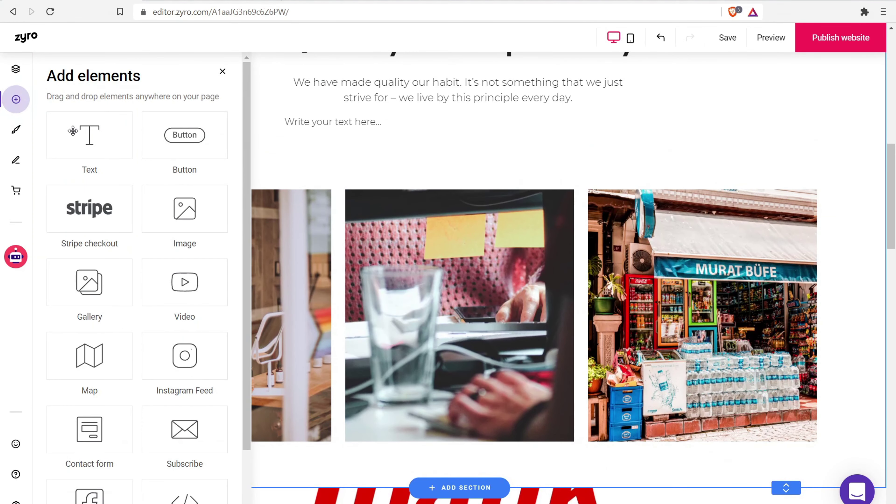
{"action": "left_click_drag", "start_coordinate": [186, 213], "coordinate": [704, 114]}
{"action": "left_click_drag", "start_coordinate": [780, 180], "coordinate": [774, 153]}
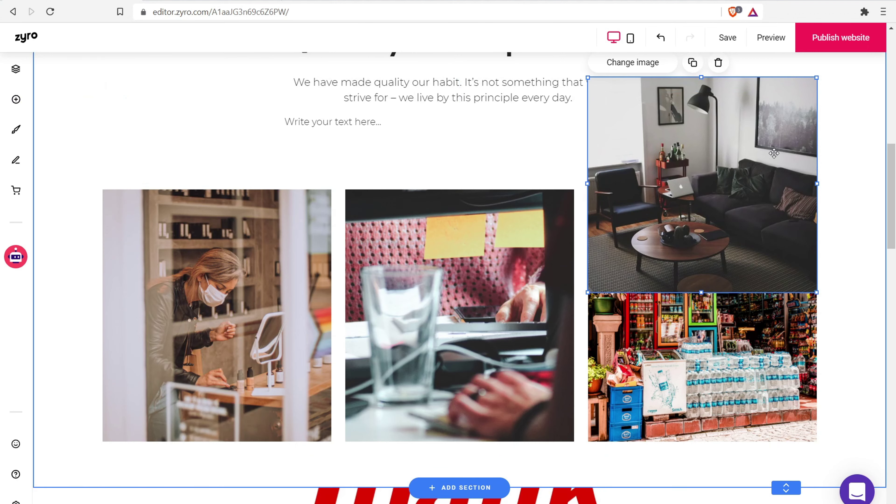
{"action": "left_click", "coordinate": [719, 63]}
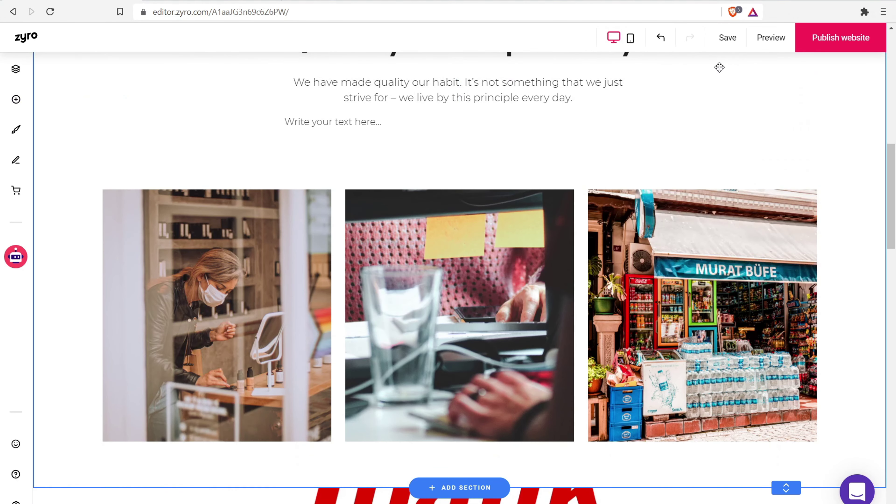
{"action": "mouse_move", "coordinate": [710, 313]}
{"action": "left_mouse_down"}
{"action": "mouse_move", "coordinate": [702, 337]}
{"action": "mouse_move", "coordinate": [705, 319]}
{"action": "left_mouse_up"}
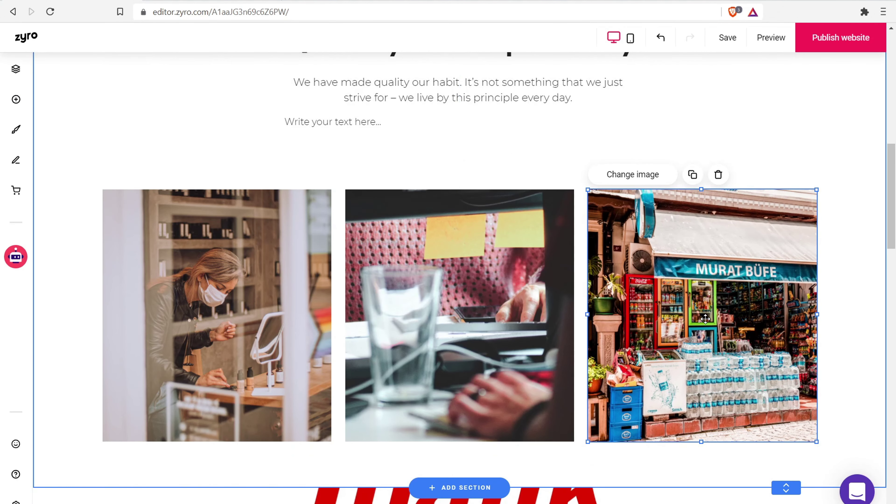
{"action": "left_click", "coordinate": [555, 312]}
{"action": "left_click", "coordinate": [266, 256]}
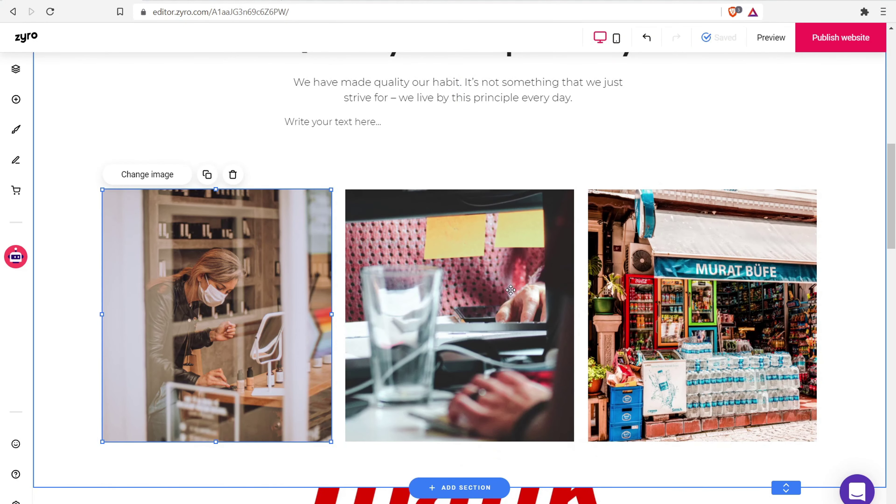
Shift the placeholder text below the paragraph one grid column to the right and replace its wording with "AS SEEN IN".
{"action": "left_click_drag", "start_coordinate": [319, 127], "coordinate": [370, 129]}
{"action": "left_click", "coordinate": [464, 132]}
{"action": "left_click_drag", "start_coordinate": [447, 122], "coordinate": [446, 121]}
{"action": "left_click", "coordinate": [446, 121]}
{"action": "key", "text": "BackSpace"}
{"action": "key", "text": "BackSpace"}
{"action": "key", "text": "BackSpace"}
{"action": "key", "text": "BackSpace"}
{"action": "key", "text": "BackSpace"}
{"action": "key", "text": "BackSpace"}
{"action": "key", "text": "BackSpace"}
{"action": "key", "text": "BackSpace"}
{"action": "key", "text": "BackSpace"}
{"action": "key", "text": "BackSpace"}
{"action": "key", "text": "BackSpace"}
{"action": "key", "text": "BackSpace"}
{"action": "key", "text": "BackSpace"}
{"action": "key", "text": "BackSpace"}
{"action": "key", "text": "BackSpace"}
{"action": "key", "text": "BackSpace"}
{"action": "key", "text": "BackSpace"}
{"action": "key", "text": "BackSpace"}
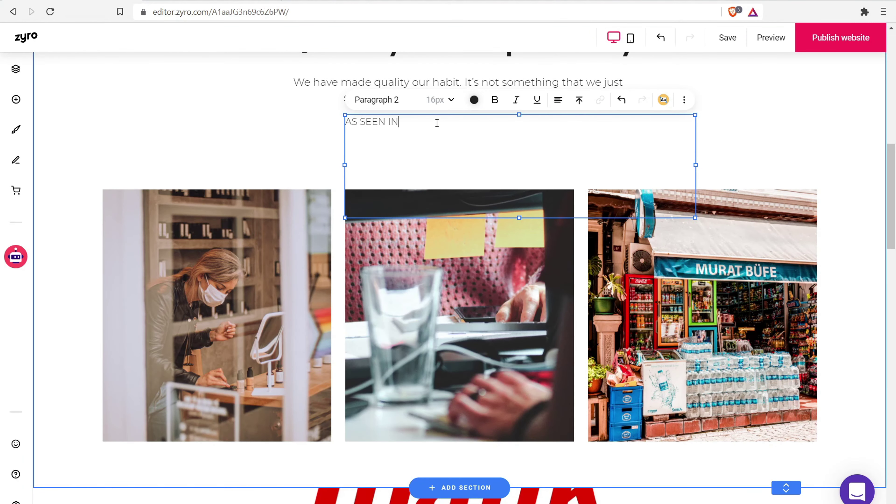
Make the "AS SEEN IN" text bold and shrink its box to one grid row high and about three columns wide.
{"action": "left_click_drag", "start_coordinate": [435, 121], "coordinate": [325, 130]}
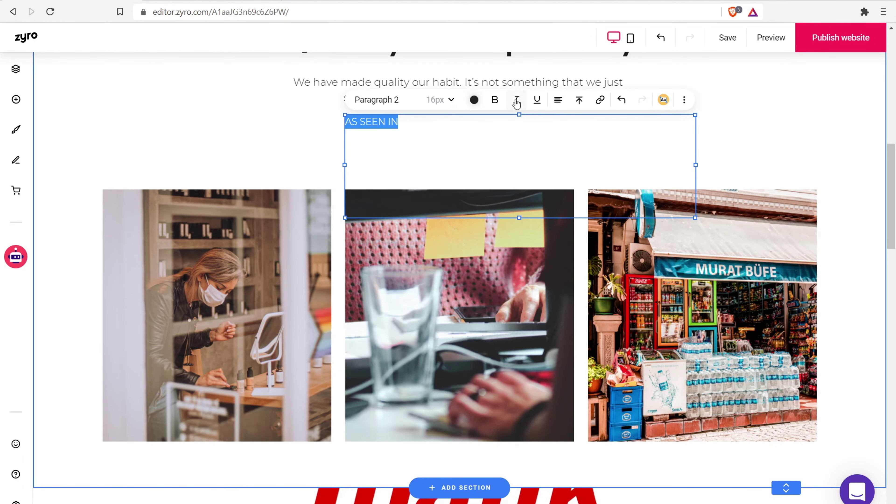
{"action": "left_click", "coordinate": [495, 99]}
{"action": "left_click_drag", "start_coordinate": [516, 218], "coordinate": [490, 144]}
{"action": "left_click_drag", "start_coordinate": [694, 127], "coordinate": [400, 117]}
{"action": "left_click", "coordinate": [428, 134]}
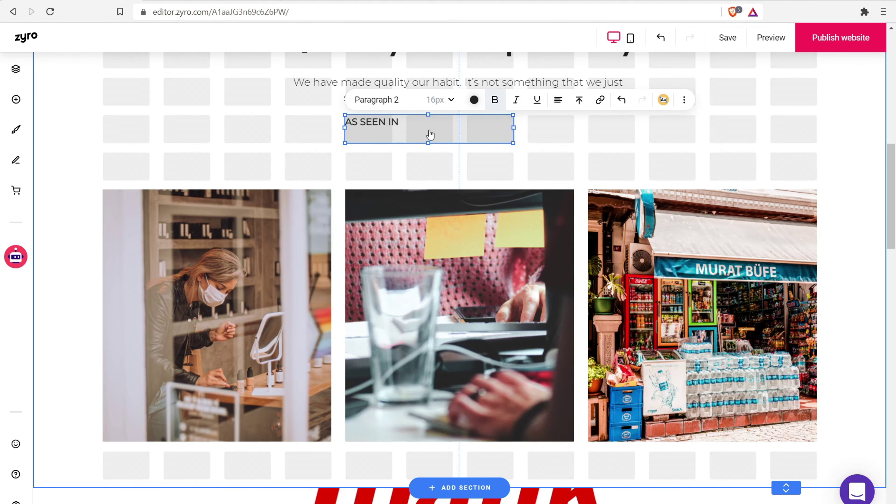
Set "AS SEEN IN" to the Heading 3 style and widen its box so the text fits on one line.
{"action": "left_click_drag", "start_coordinate": [403, 123], "coordinate": [342, 121]}
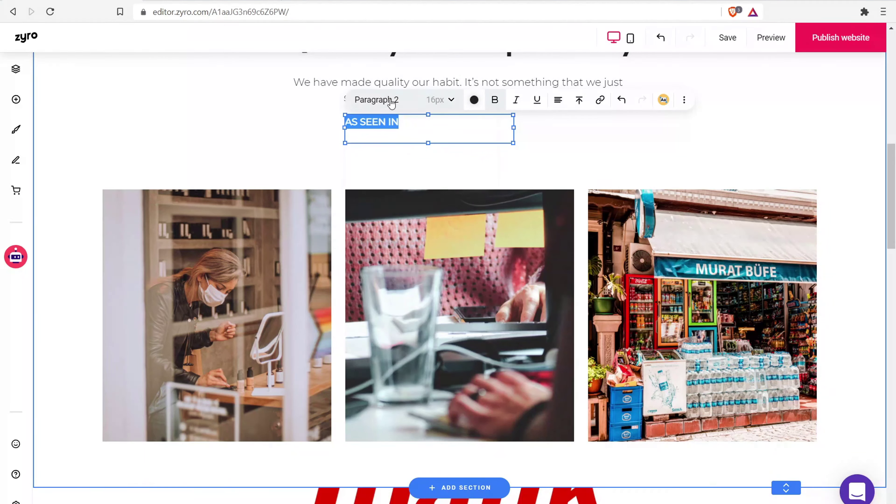
{"action": "left_click", "coordinate": [390, 100]}
{"action": "left_click", "coordinate": [398, 178]}
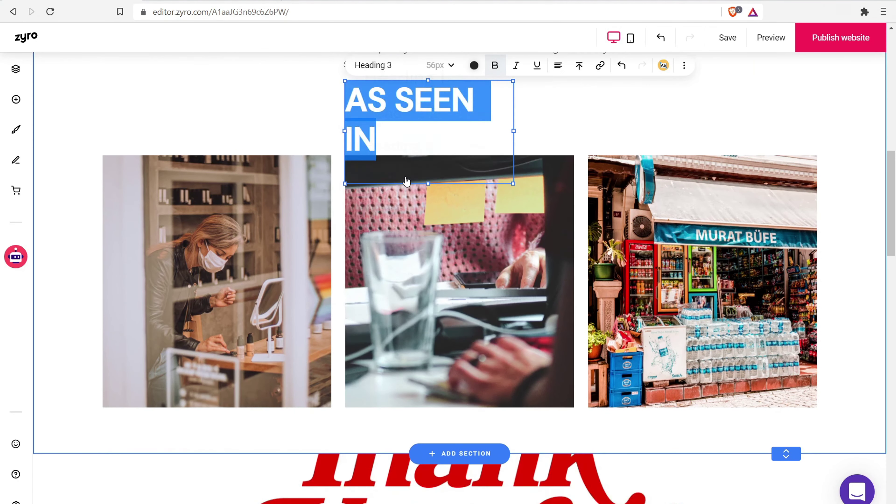
{"action": "left_click_drag", "start_coordinate": [517, 132], "coordinate": [634, 131]}
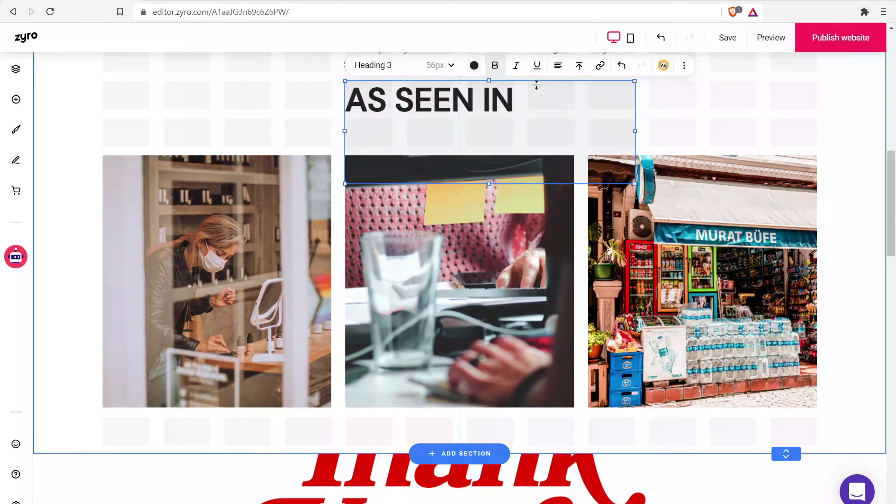
Move the "AS SEEN IN" heading down so it sits directly above the row of images, and adjust its box height.
{"action": "left_click_drag", "start_coordinate": [415, 120], "coordinate": [437, 157]}
{"action": "left_click_drag", "start_coordinate": [488, 220], "coordinate": [489, 146]}
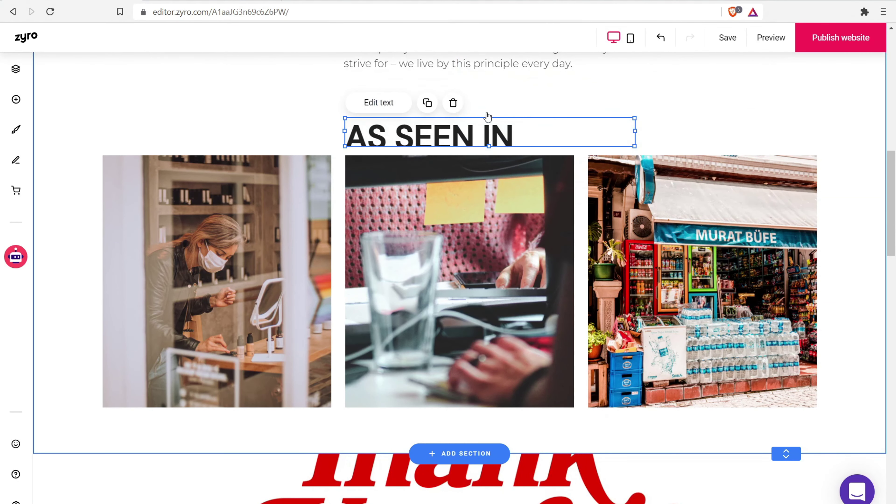
{"action": "left_click_drag", "start_coordinate": [489, 113], "coordinate": [489, 80]}
{"action": "left_click", "coordinate": [300, 120]}
Resize and reposition the "AS SEEN IN" box so it spans about the width of the middle image.
{"action": "scroll", "coordinate": [388, 195], "scroll_direction": "up", "scroll_amount": 5}
{"action": "left_click_drag", "start_coordinate": [414, 273], "coordinate": [393, 306]}
{"action": "left_click", "coordinate": [314, 283]}
{"action": "left_click", "coordinate": [357, 296]}
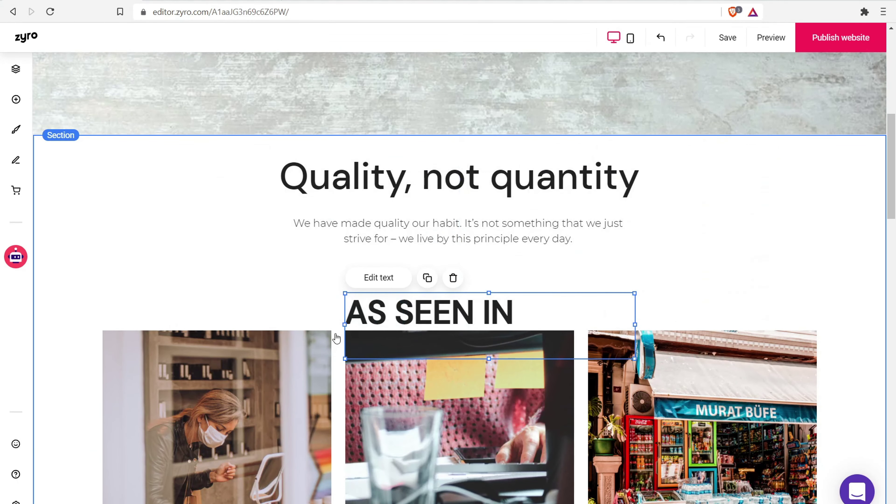
{"action": "left_click_drag", "start_coordinate": [341, 326], "coordinate": [286, 325]}
{"action": "left_click_drag", "start_coordinate": [415, 314], "coordinate": [477, 315]}
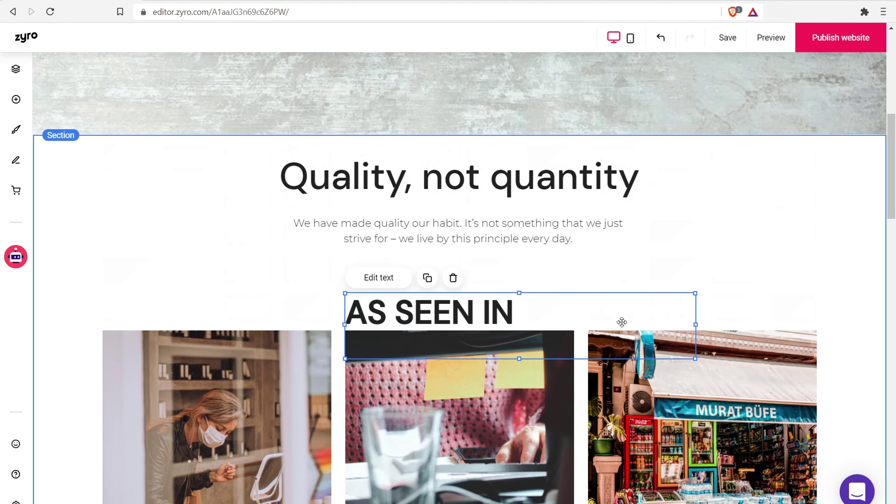
{"action": "left_click", "coordinate": [699, 327]}
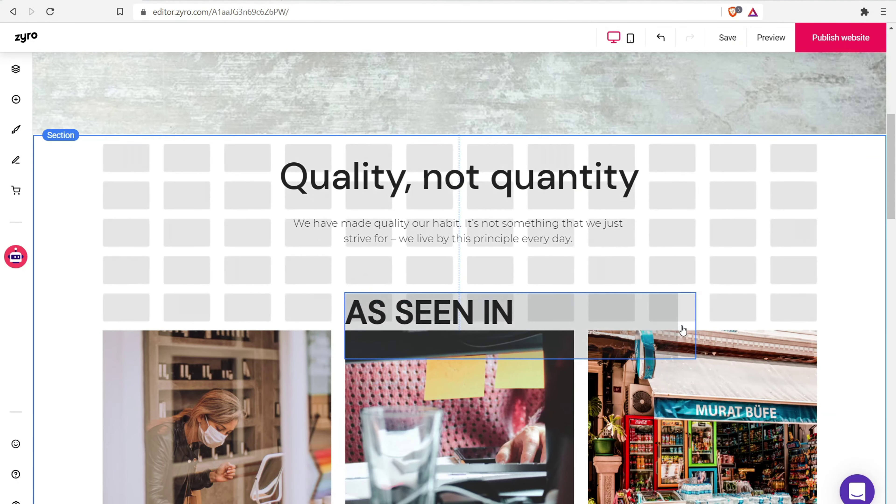
{"action": "left_click_drag", "start_coordinate": [699, 327], "coordinate": [571, 307]}
{"action": "left_click", "coordinate": [574, 270]}
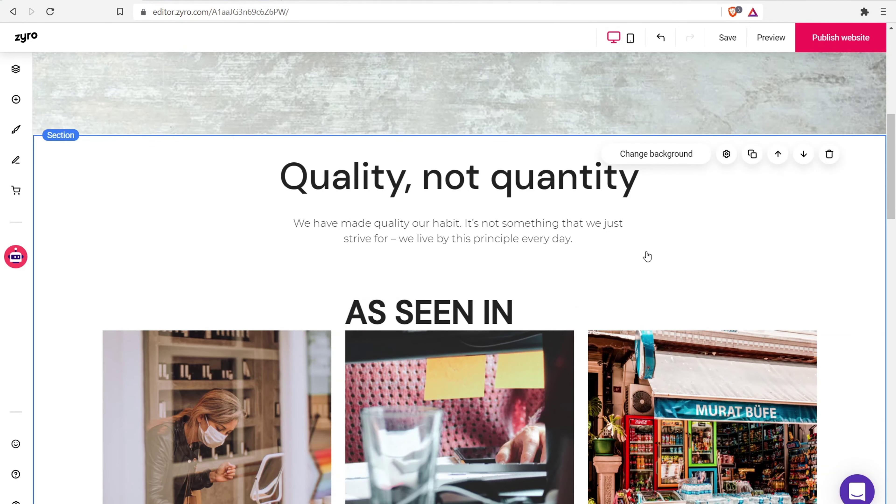
View the image settings of the first image under "AS SEEN IN" and close them.
{"action": "scroll", "coordinate": [408, 349], "scroll_direction": "down", "scroll_amount": 5}
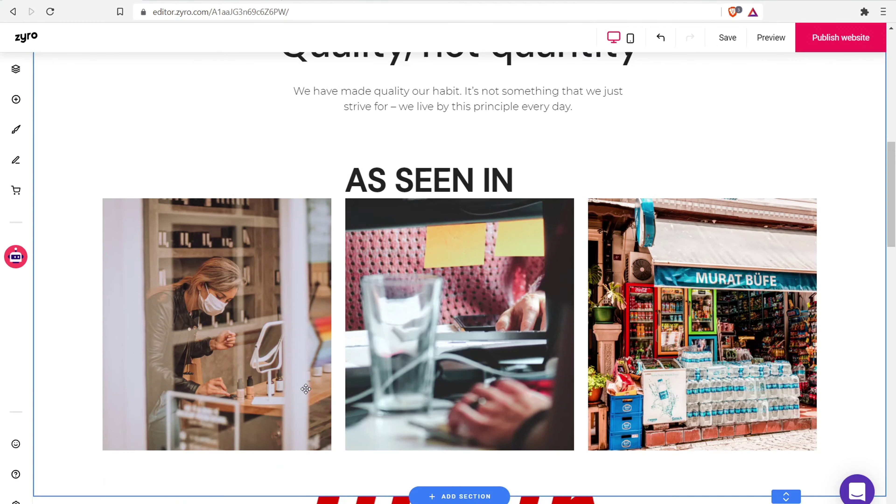
{"action": "left_click", "coordinate": [279, 269]}
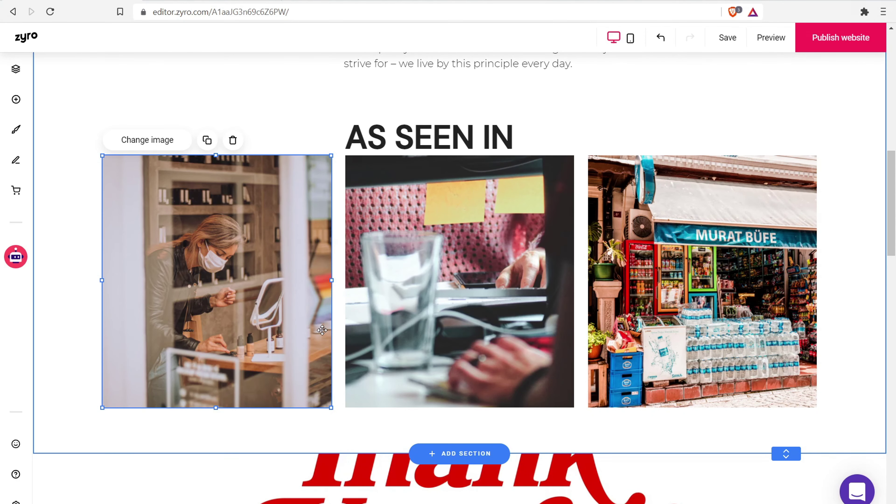
{"action": "left_click", "coordinate": [165, 146]}
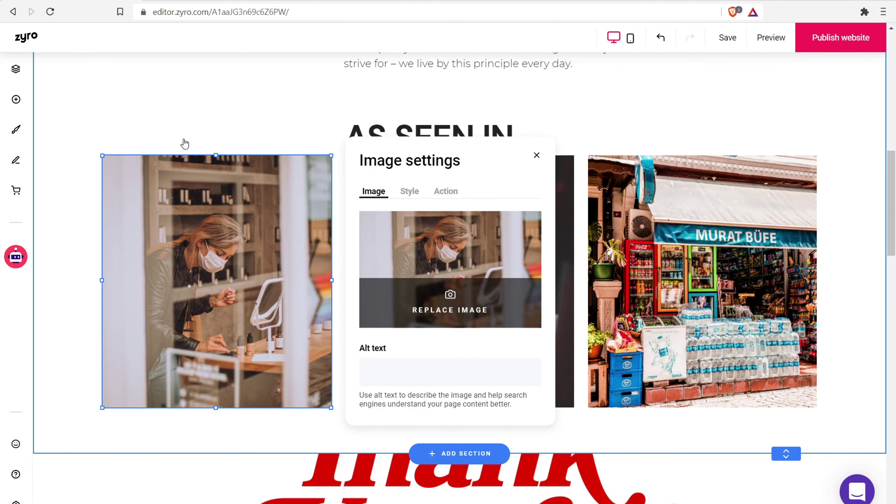
{"action": "left_click", "coordinate": [537, 155]}
{"action": "mouse_move", "coordinate": [181, 369]}
{"action": "left_mouse_down"}
{"action": "mouse_move", "coordinate": [299, 263]}
{"action": "mouse_move", "coordinate": [200, 285]}
{"action": "mouse_move", "coordinate": [167, 349]}
{"action": "mouse_move", "coordinate": [181, 369]}
{"action": "left_mouse_up"}
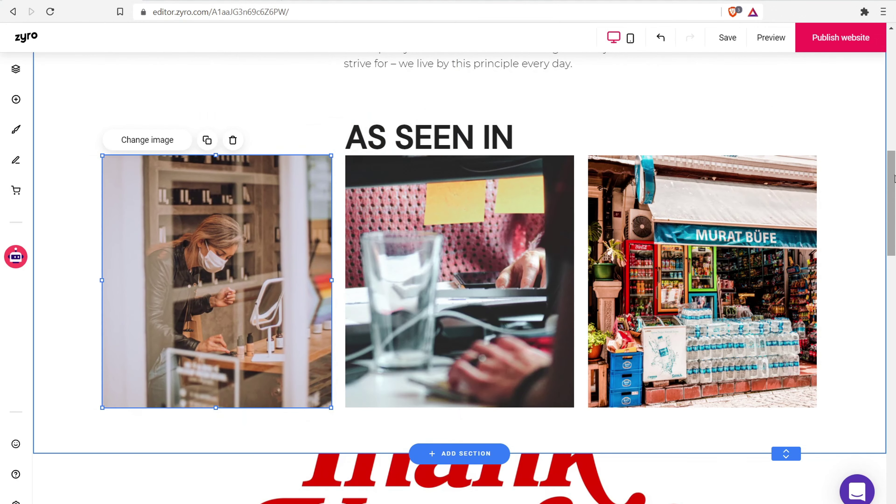
Increase the height of the "Thank You for Shopping With us!" section so its whole background image shows.
{"action": "scroll", "coordinate": [894, 255], "scroll_direction": "down", "scroll_amount": 5}
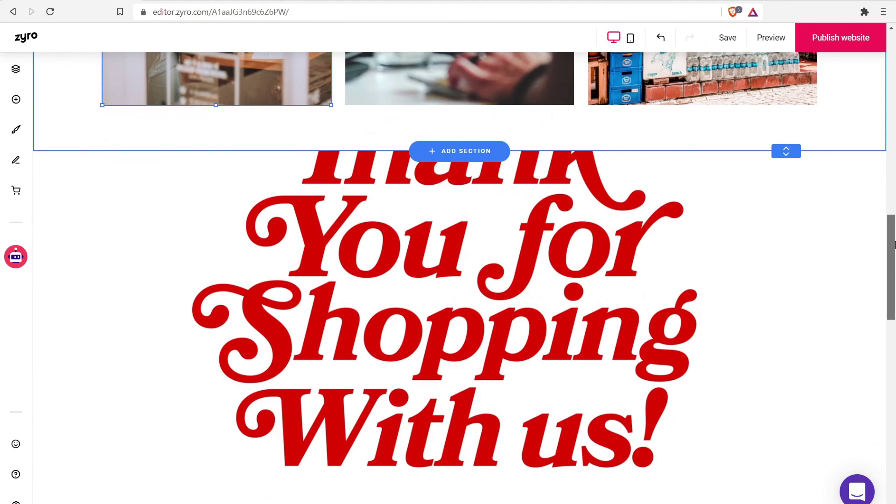
{"action": "left_click", "coordinate": [469, 337]}
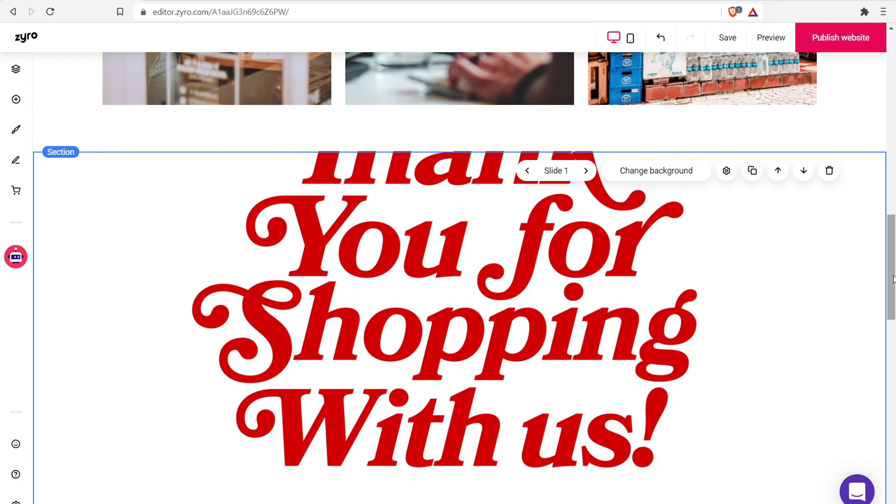
{"action": "scroll", "coordinate": [893, 303], "scroll_direction": "down", "scroll_amount": 4}
{"action": "scroll", "coordinate": [894, 291], "scroll_direction": "up", "scroll_amount": 2}
{"action": "left_click_drag", "start_coordinate": [894, 292], "coordinate": [893, 284]}
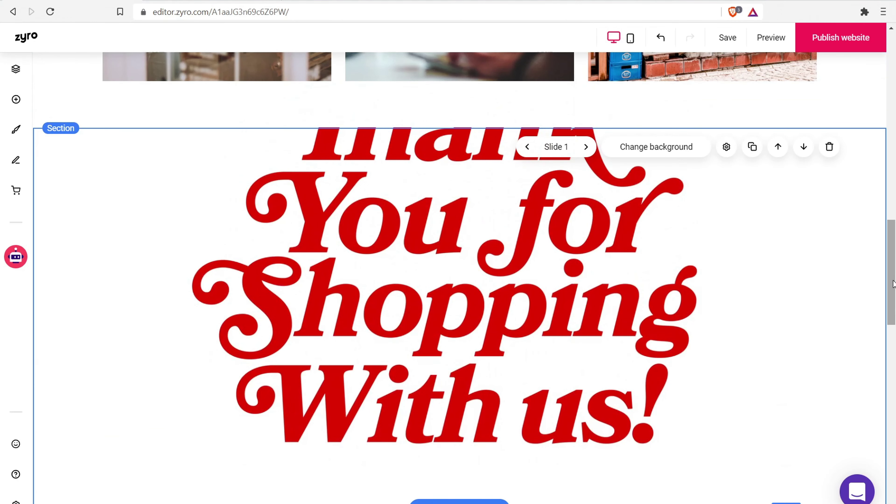
{"action": "scroll", "coordinate": [893, 285], "scroll_direction": "down", "scroll_amount": 1}
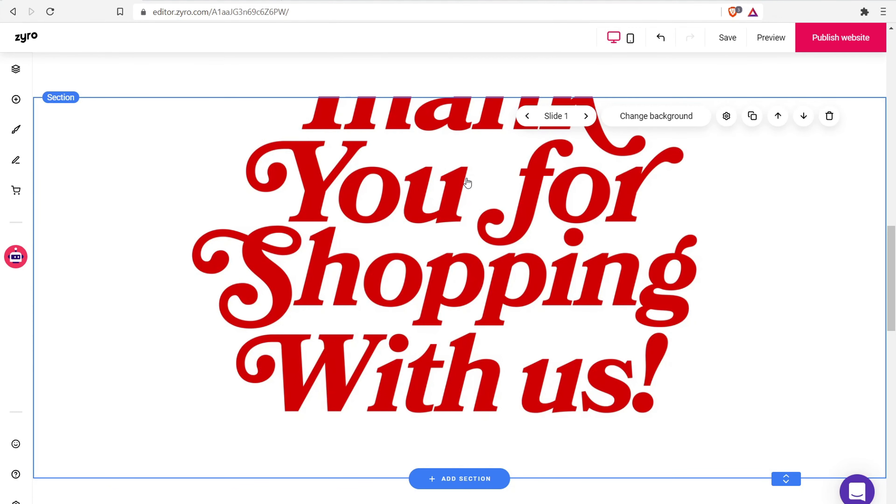
{"action": "scroll", "coordinate": [573, 201], "scroll_direction": "down", "scroll_amount": 5}
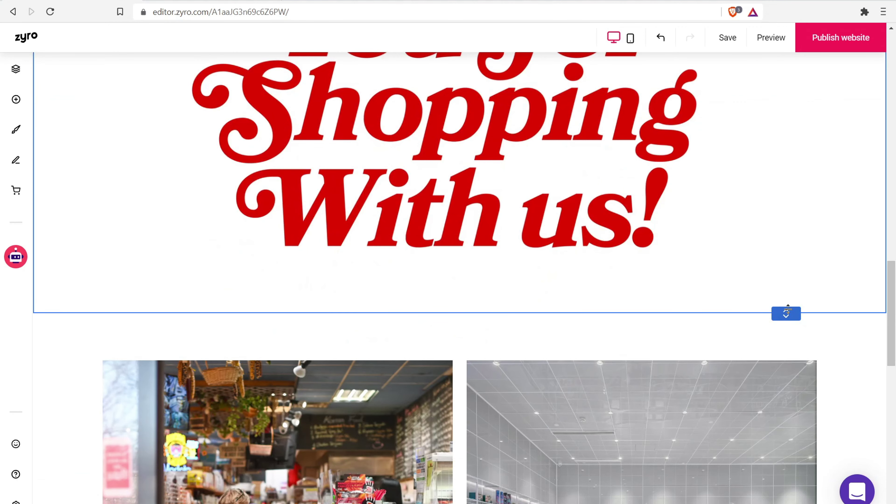
{"action": "left_click_drag", "start_coordinate": [787, 311], "coordinate": [816, 492]}
Delete the "Thank You for Shopping With us!" slideshow section.
{"action": "left_click_drag", "start_coordinate": [893, 349], "coordinate": [894, 259]}
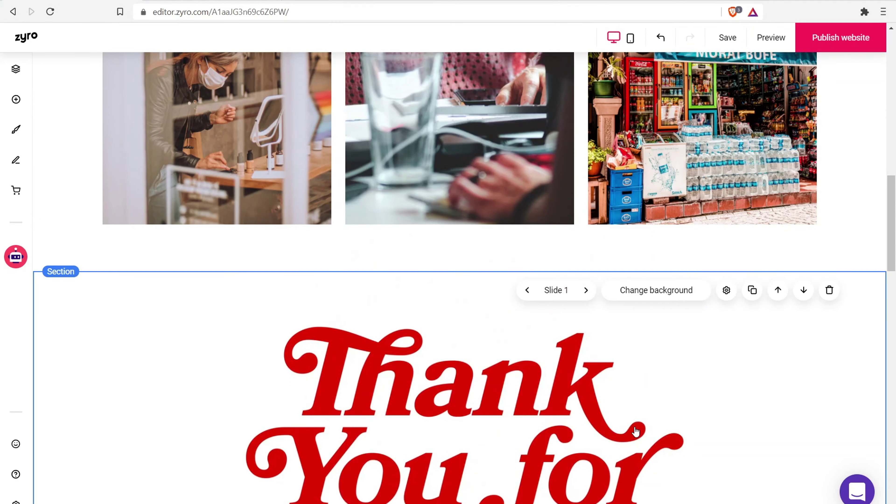
{"action": "mouse_move", "coordinate": [894, 229]}
{"action": "left_mouse_down"}
{"action": "mouse_move", "coordinate": [895, 312]}
{"action": "mouse_move", "coordinate": [894, 198]}
{"action": "mouse_move", "coordinate": [894, 215]}
{"action": "left_mouse_up"}
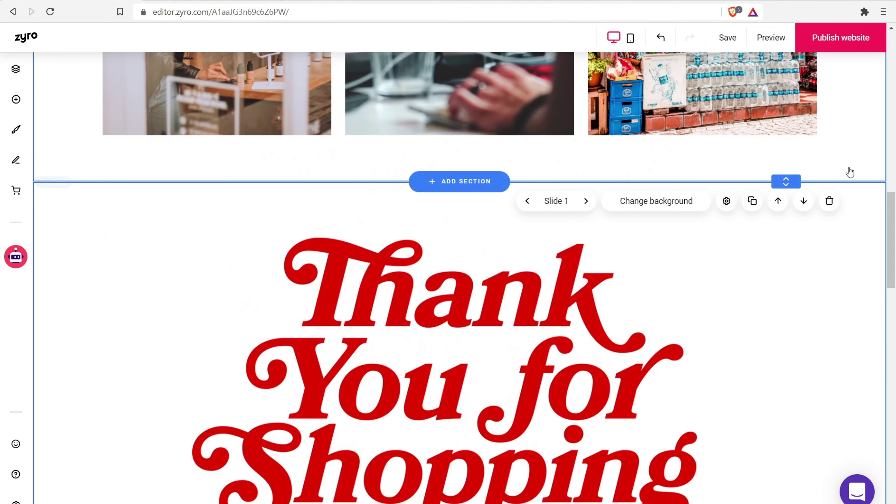
{"action": "left_click", "coordinate": [829, 202]}
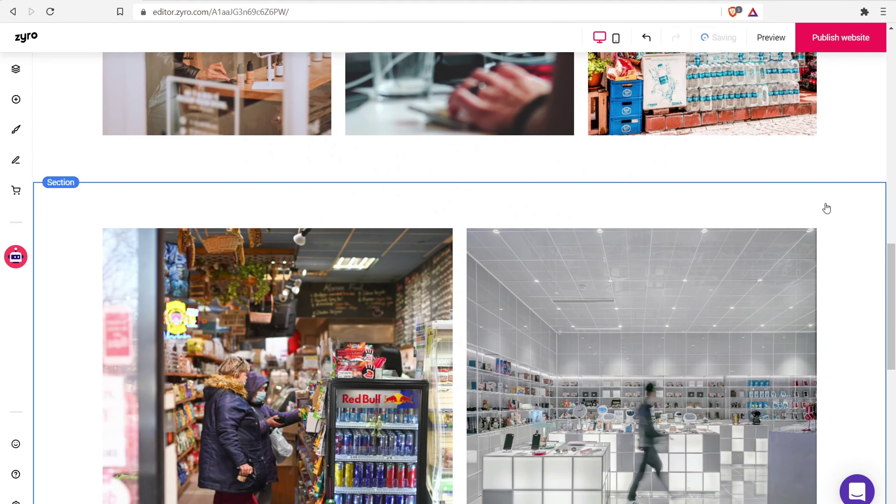
{"action": "scroll", "coordinate": [792, 283], "scroll_direction": "down", "scroll_amount": 5}
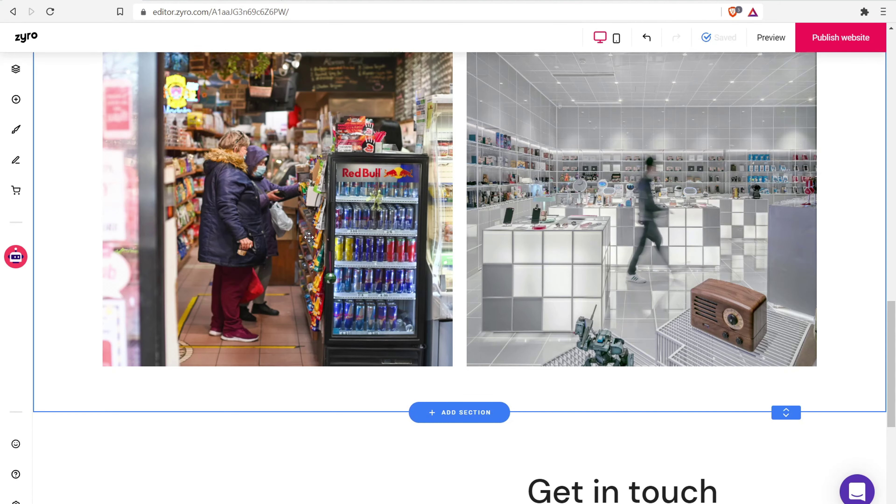
{"action": "scroll", "coordinate": [791, 282], "scroll_direction": "up", "scroll_amount": 5}
{"action": "left_click", "coordinate": [434, 353]}
{"action": "left_click_drag", "start_coordinate": [434, 353], "coordinate": [434, 318]}
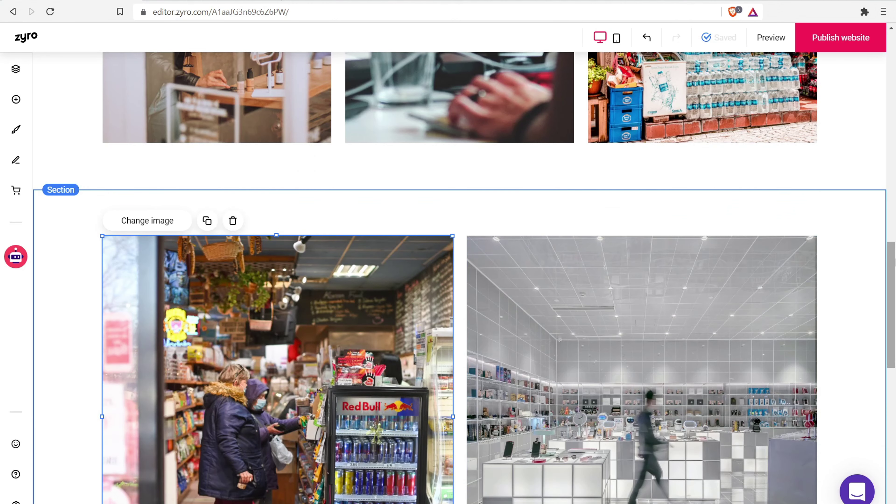
Delete the contact form under the "Get in touch" heading in the footer.
{"action": "left_click_drag", "start_coordinate": [895, 261], "coordinate": [895, 399]}
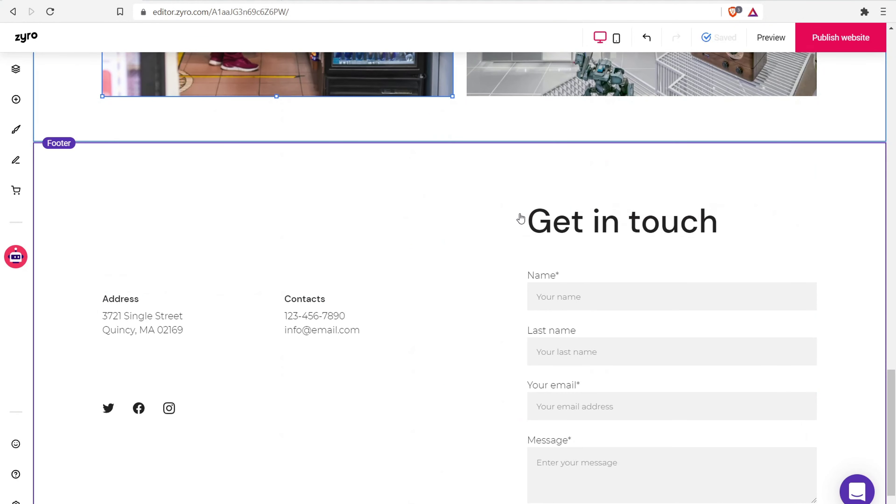
{"action": "scroll", "coordinate": [578, 252], "scroll_direction": "down", "scroll_amount": 2}
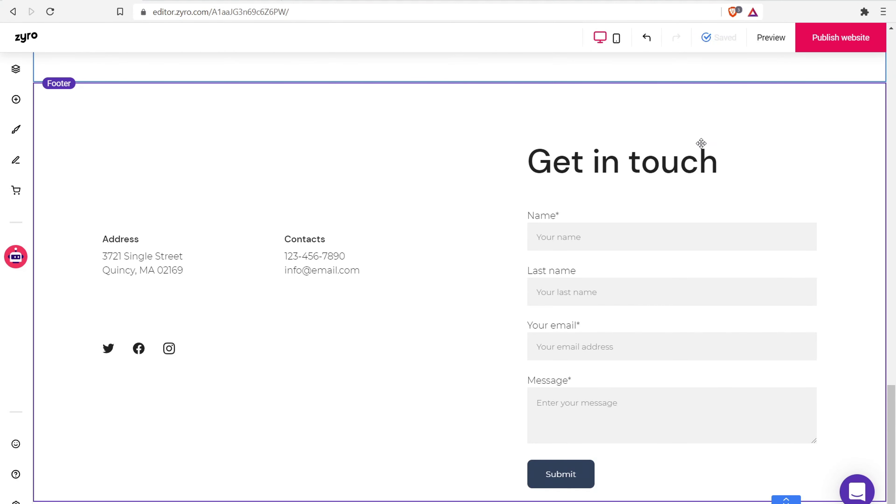
{"action": "left_click", "coordinate": [705, 277]}
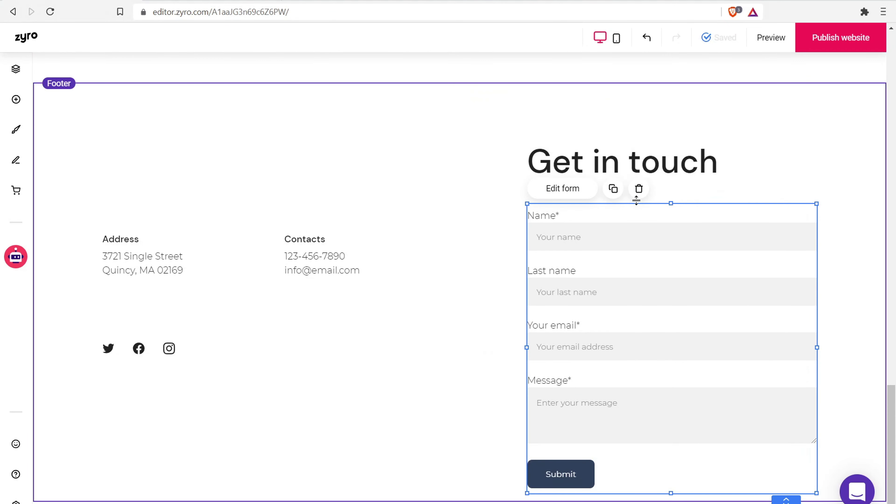
{"action": "left_click", "coordinate": [639, 189]}
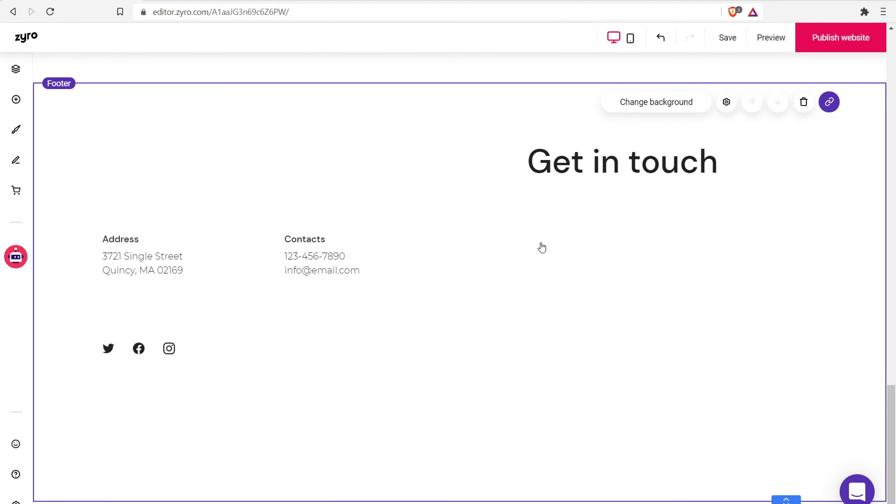
Add an embed code element to the footer below "Get in touch" and view its code editor, leaving the default code.
{"action": "left_click", "coordinate": [16, 99]}
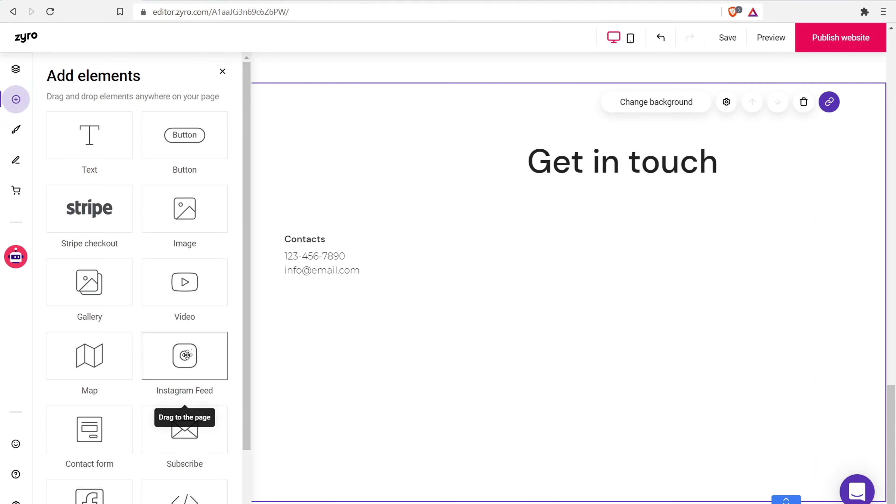
{"action": "scroll", "coordinate": [177, 447], "scroll_direction": "down", "scroll_amount": 2}
{"action": "left_click_drag", "start_coordinate": [182, 437], "coordinate": [651, 278]}
{"action": "left_click", "coordinate": [550, 264]}
{"action": "left_click", "coordinate": [517, 228]}
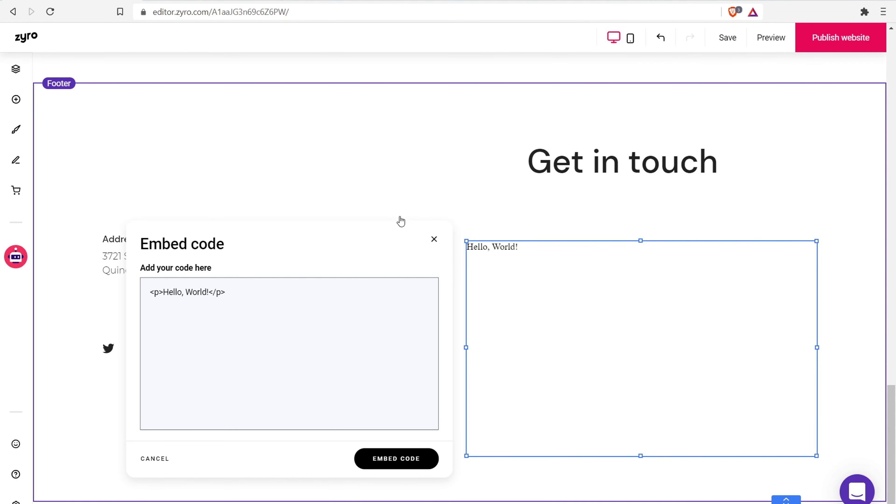
{"action": "left_click", "coordinate": [434, 240]}
{"action": "left_click", "coordinate": [614, 169]}
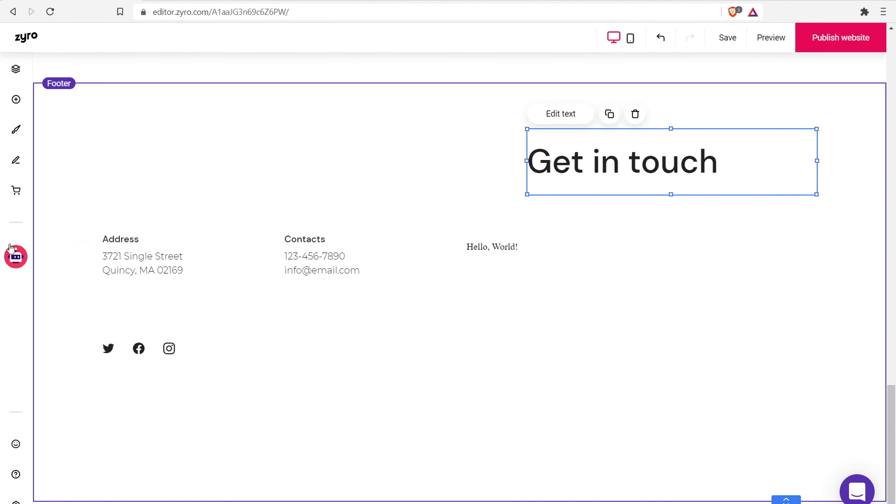
{"action": "left_click", "coordinate": [141, 263]}
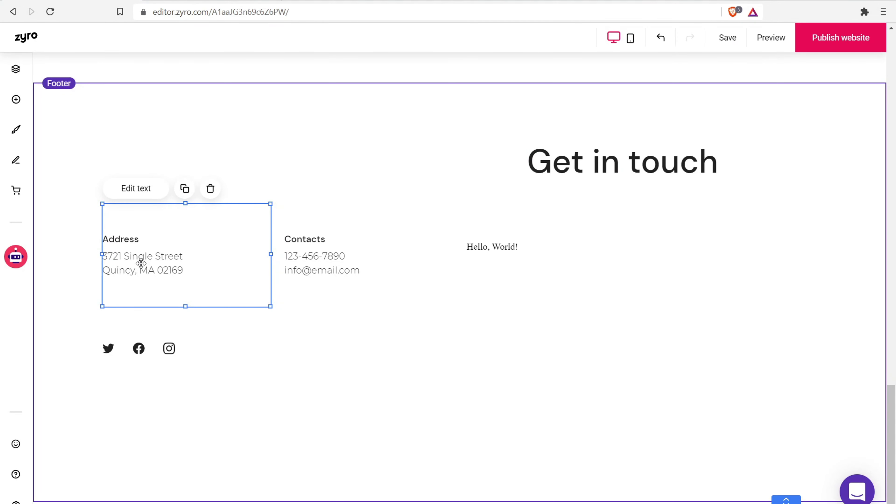
Add the white "OUR STORY" About section with text beside an image between the two store photos and the footer.
{"action": "scroll", "coordinate": [271, 336], "scroll_direction": "up", "scroll_amount": 5}
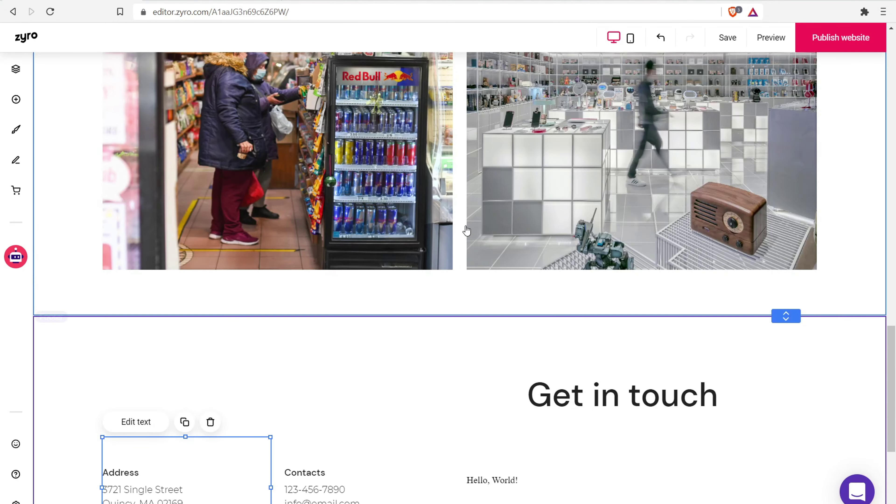
{"action": "scroll", "coordinate": [466, 378], "scroll_direction": "up", "scroll_amount": 3}
{"action": "left_click", "coordinate": [450, 374]}
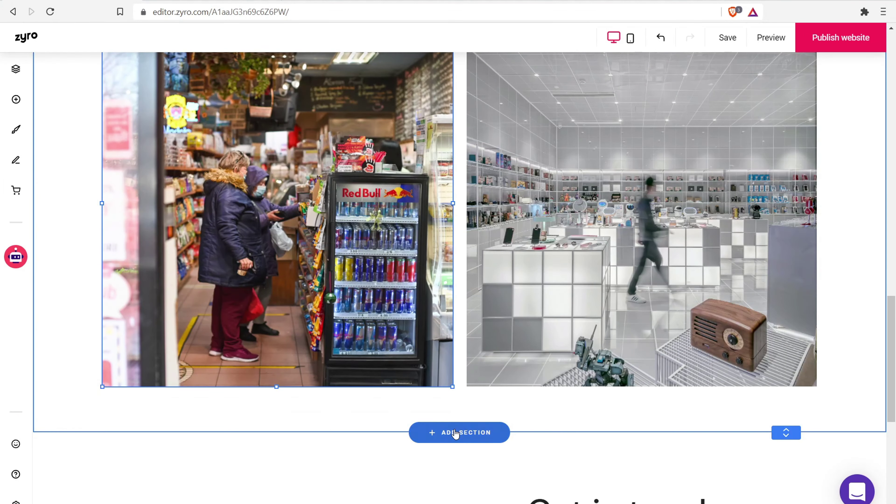
{"action": "left_click", "coordinate": [455, 433]}
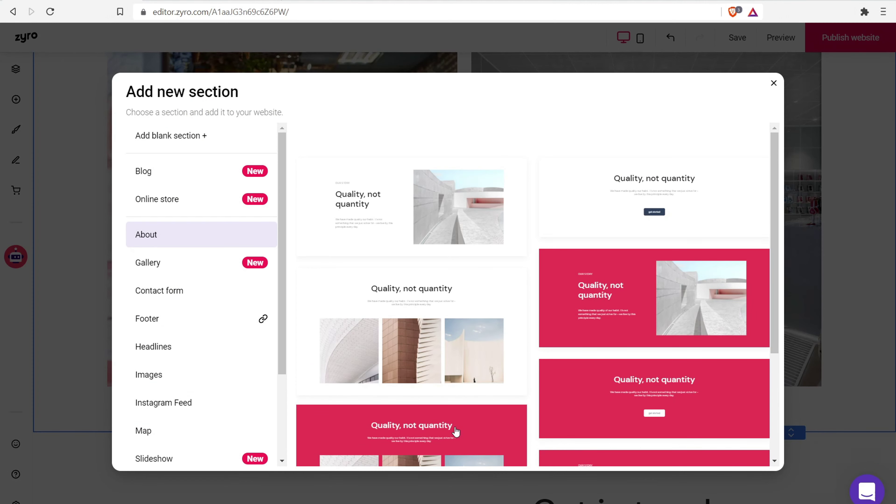
{"action": "left_click", "coordinate": [186, 198]}
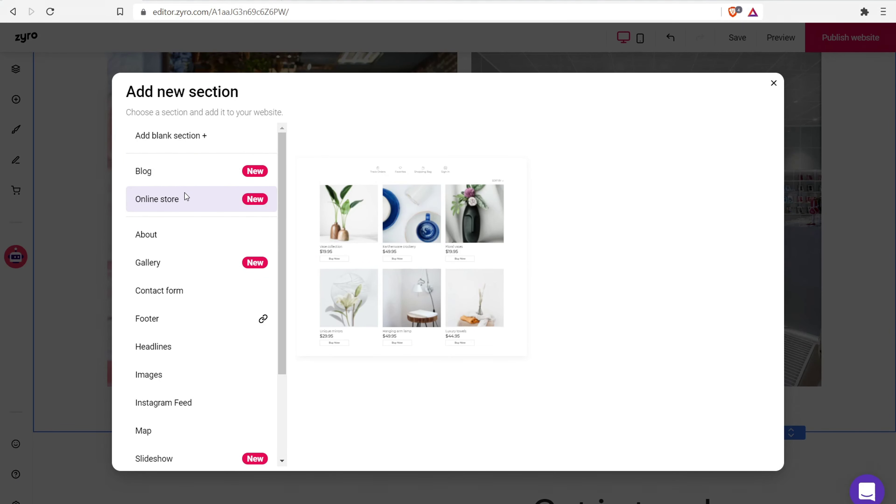
{"action": "left_click", "coordinate": [165, 172]}
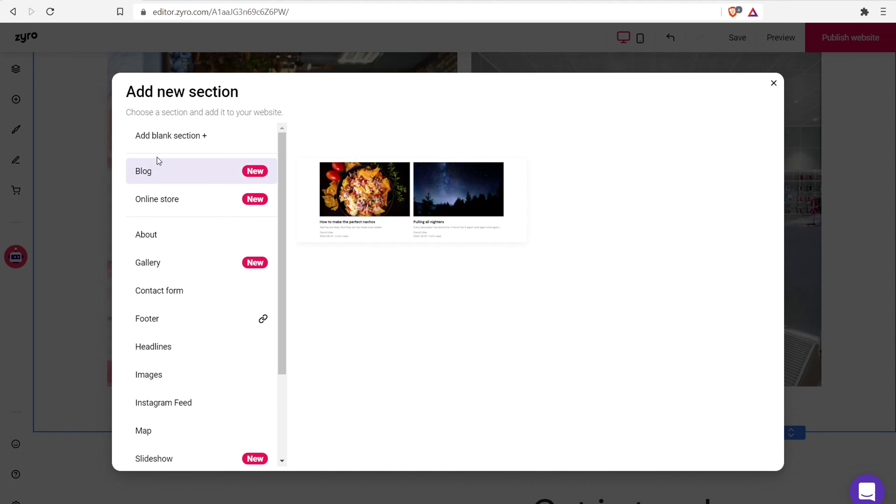
{"action": "left_click", "coordinate": [163, 234]}
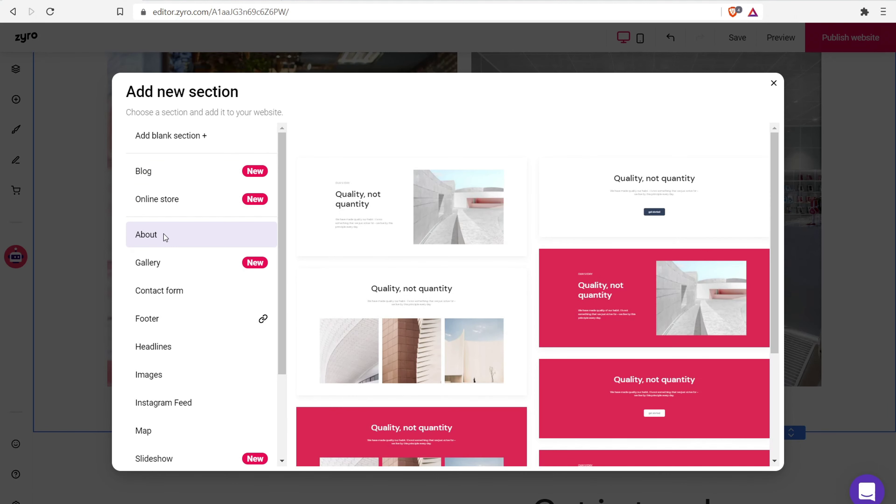
{"action": "left_click", "coordinate": [163, 261]}
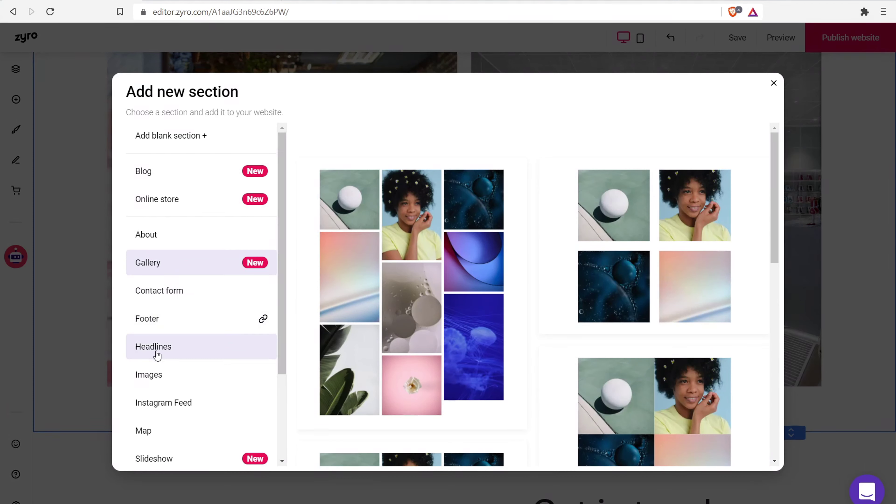
{"action": "left_click", "coordinate": [210, 326]}
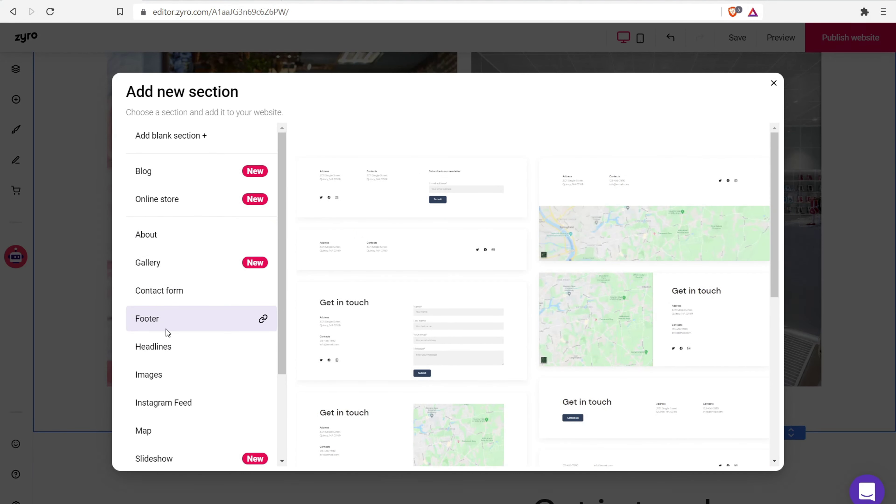
{"action": "left_click", "coordinate": [172, 241]}
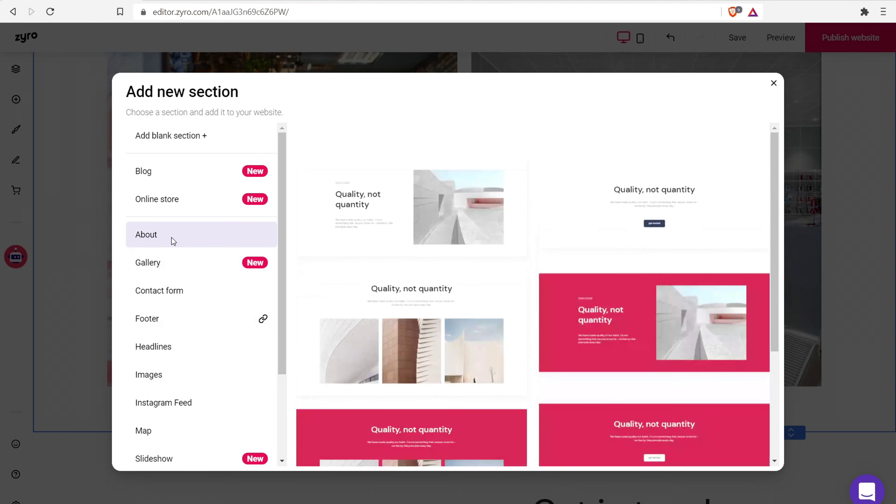
{"action": "left_click", "coordinate": [401, 195]}
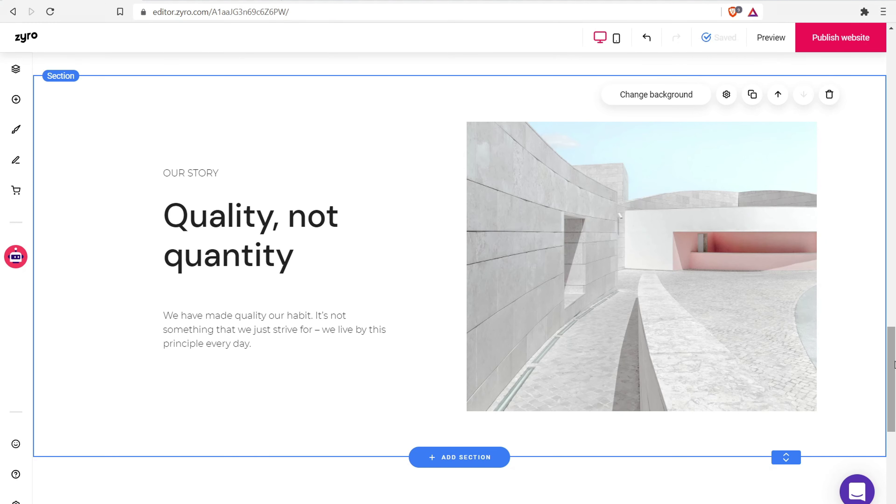
Move the "OUR STORY" section up two places so it sits above the section containing "AS SEEN IN".
{"action": "mouse_move", "coordinate": [786, 456]}
{"action": "left_mouse_down"}
{"action": "mouse_move", "coordinate": [786, 433]}
{"action": "mouse_move", "coordinate": [787, 453]}
{"action": "left_mouse_up"}
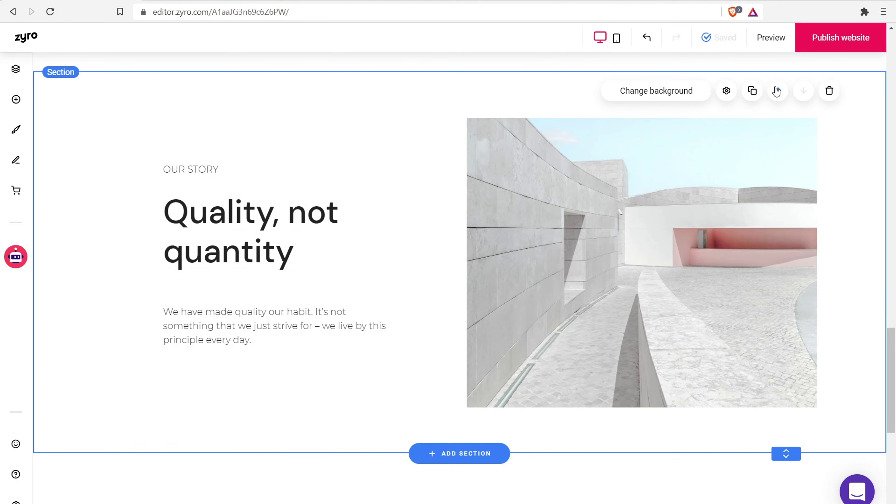
{"action": "left_click", "coordinate": [777, 92]}
{"action": "left_click", "coordinate": [776, 128]}
Review the section order from the hero down to the footer and check the list of new section templates.
{"action": "scroll", "coordinate": [706, 226], "scroll_direction": "up", "scroll_amount": 10}
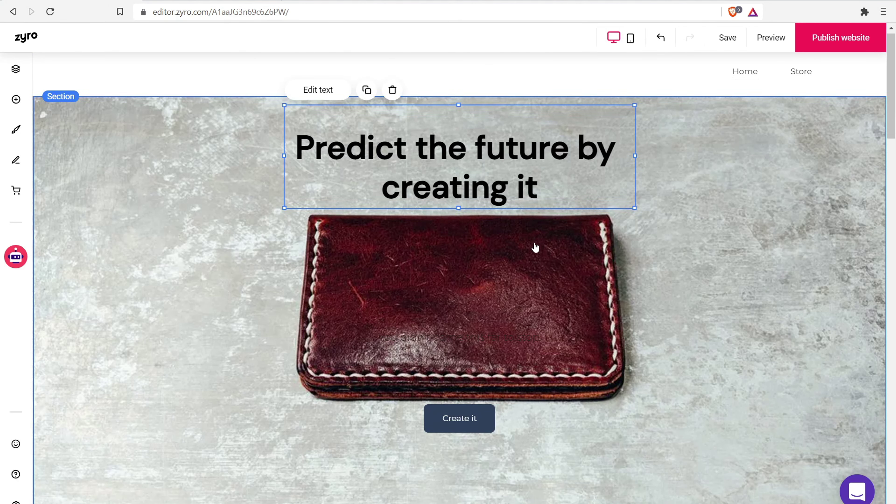
{"action": "scroll", "coordinate": [534, 243], "scroll_direction": "down", "scroll_amount": 9}
{"action": "scroll", "coordinate": [533, 241], "scroll_direction": "down", "scroll_amount": 4}
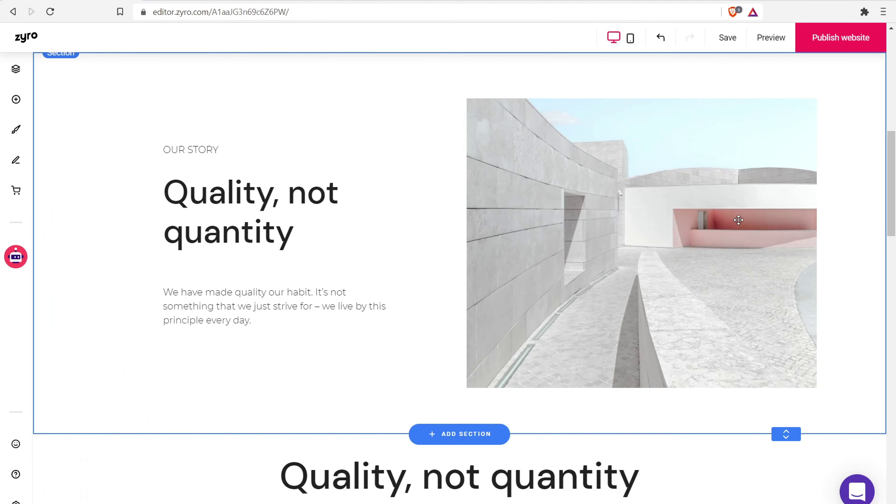
{"action": "scroll", "coordinate": [410, 131], "scroll_direction": "down", "scroll_amount": 11}
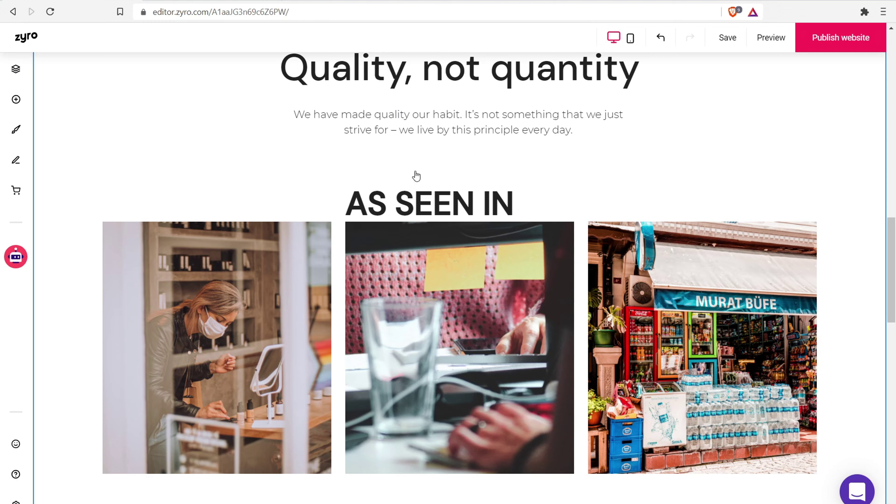
{"action": "scroll", "coordinate": [472, 241], "scroll_direction": "up", "scroll_amount": 5}
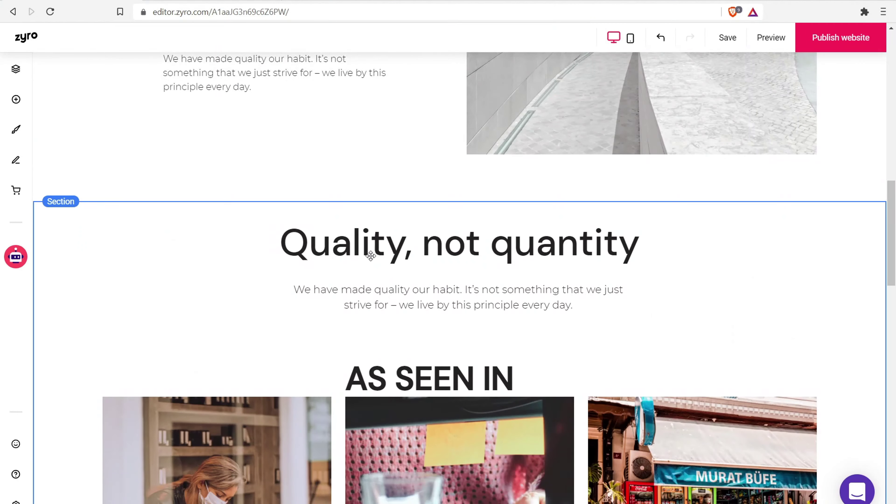
{"action": "scroll", "coordinate": [381, 261], "scroll_direction": "down", "scroll_amount": 10}
{"action": "scroll", "coordinate": [416, 258], "scroll_direction": "down", "scroll_amount": 18}
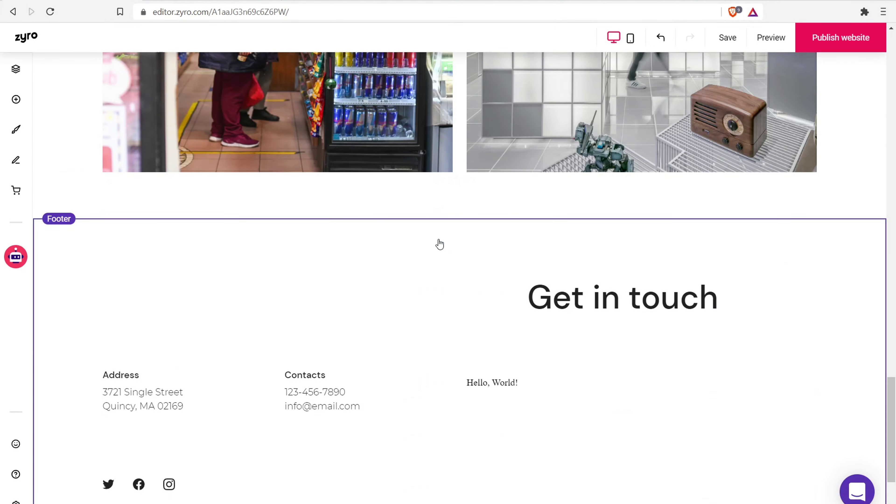
{"action": "scroll", "coordinate": [579, 462], "scroll_direction": "down", "scroll_amount": 3}
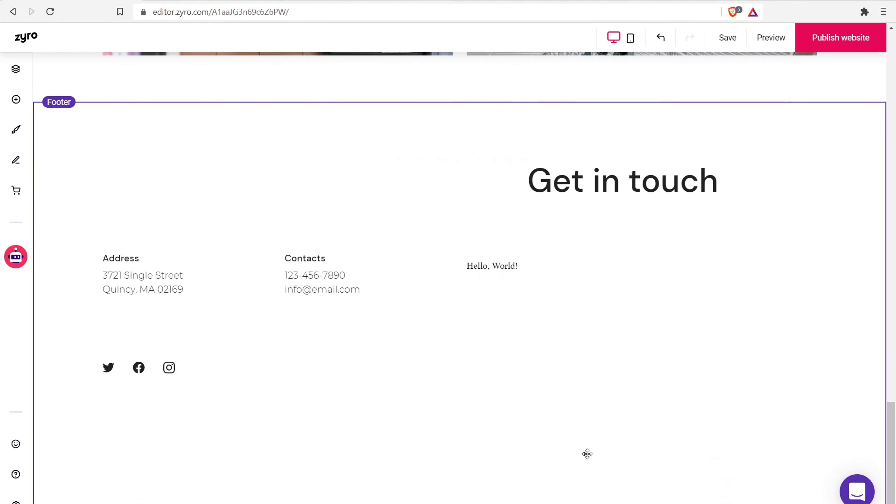
{"action": "scroll", "coordinate": [402, 230], "scroll_direction": "up", "scroll_amount": 7}
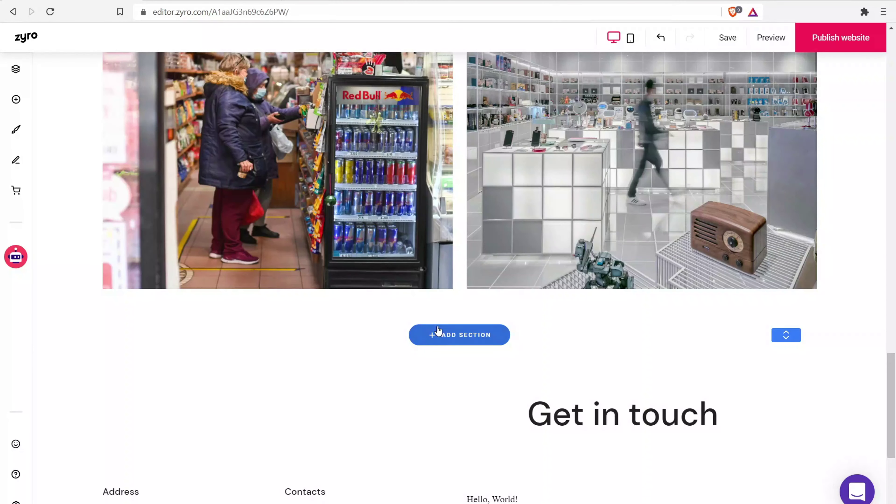
{"action": "scroll", "coordinate": [446, 321], "scroll_direction": "up", "scroll_amount": 5}
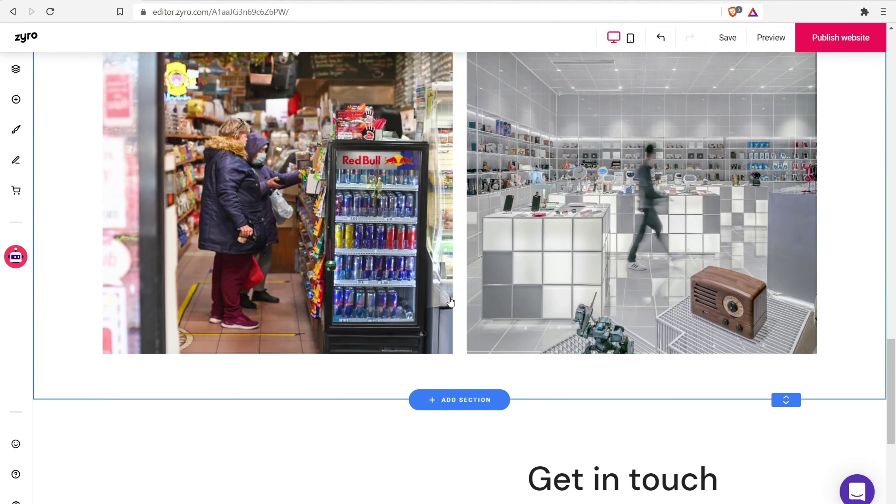
{"action": "mouse_move", "coordinate": [407, 285]}
{"action": "left_mouse_down"}
{"action": "mouse_move", "coordinate": [376, 370]}
{"action": "mouse_move", "coordinate": [377, 240]}
{"action": "mouse_move", "coordinate": [467, 279]}
{"action": "mouse_move", "coordinate": [422, 278]}
{"action": "left_mouse_up"}
{"action": "scroll", "coordinate": [422, 278], "scroll_direction": "down", "scroll_amount": 6}
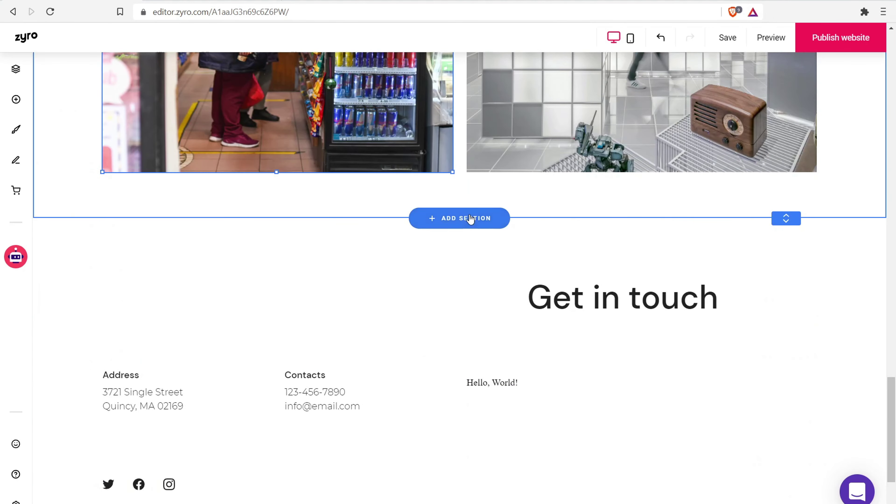
{"action": "left_click", "coordinate": [465, 219]}
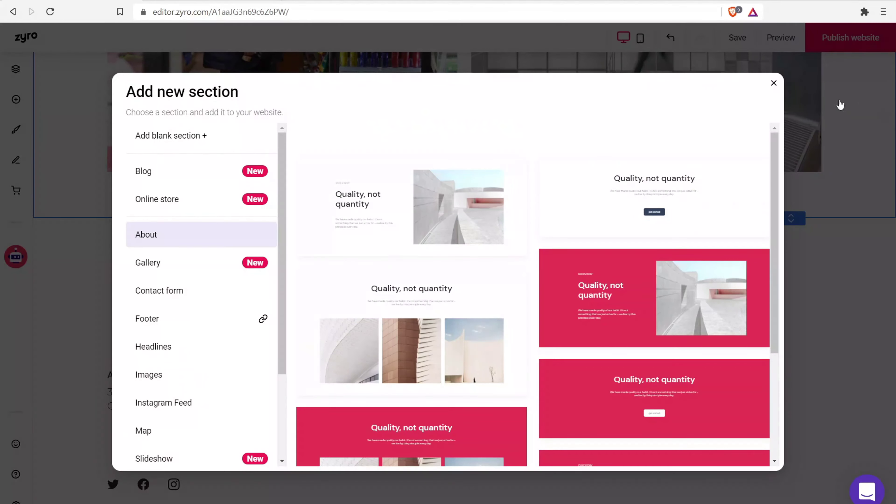
{"action": "left_click", "coordinate": [773, 83]}
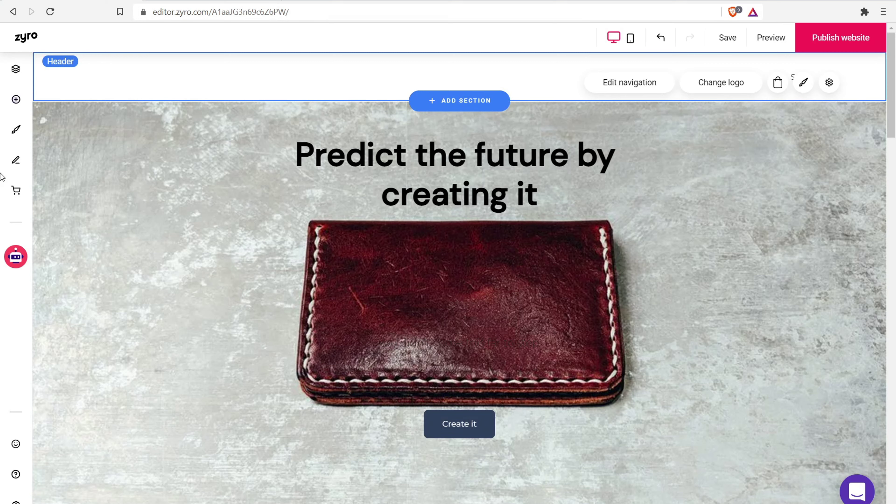
{"action": "left_click", "coordinate": [13, 259]}
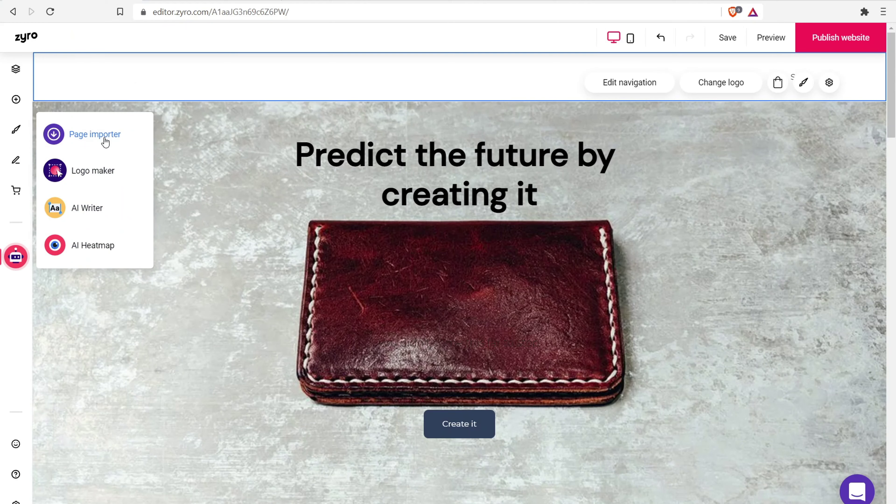
{"action": "left_click", "coordinate": [105, 141]}
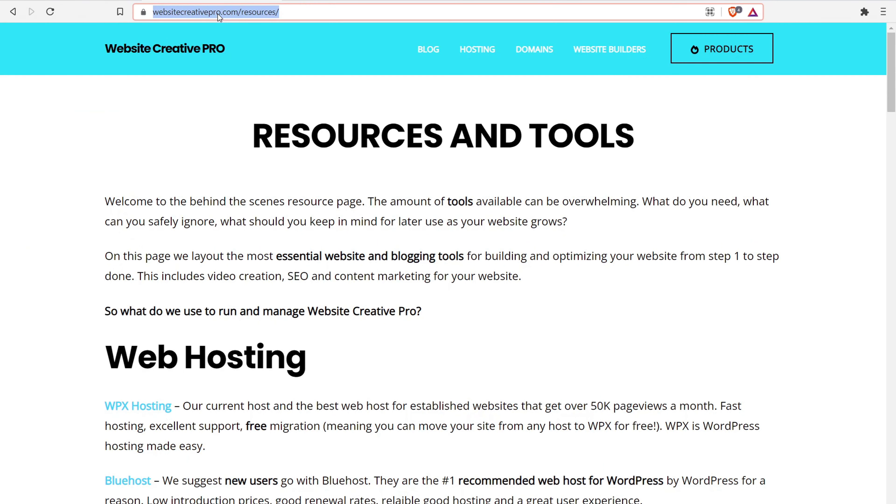
{"action": "right_click", "coordinate": [218, 16]}
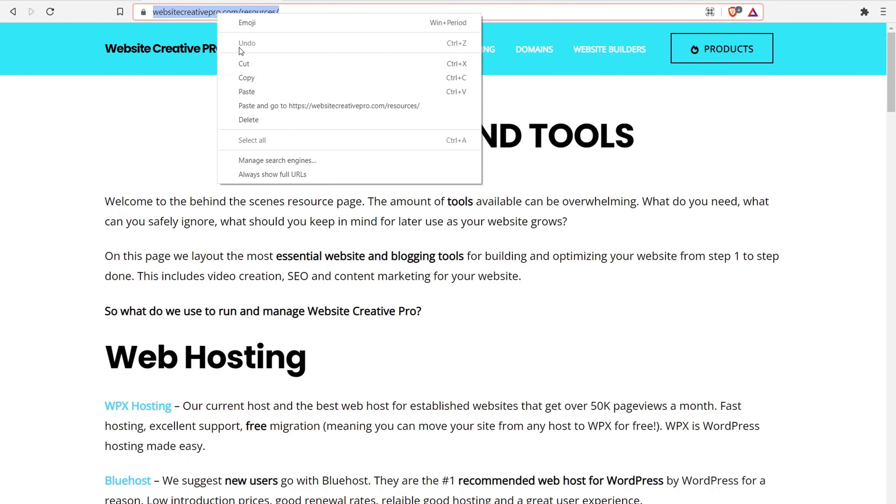
{"action": "left_click", "coordinate": [246, 74]}
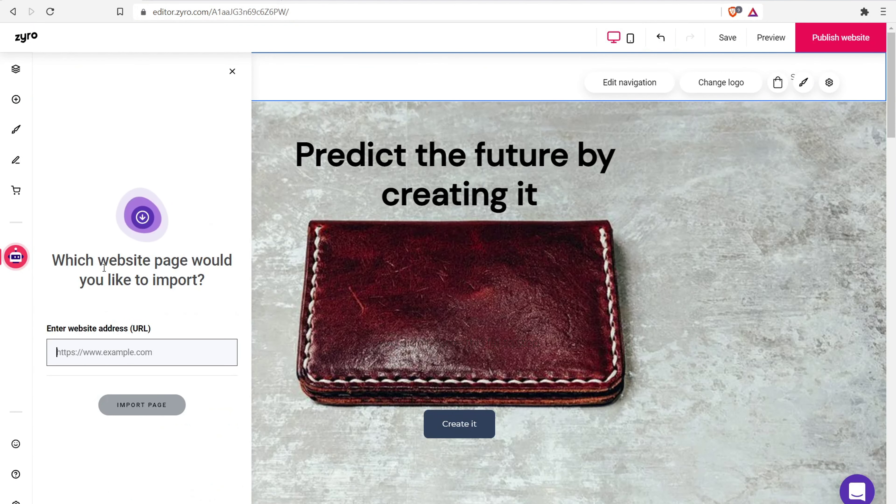
{"action": "right_click", "coordinate": [93, 346]}
{"action": "left_click", "coordinate": [124, 240]}
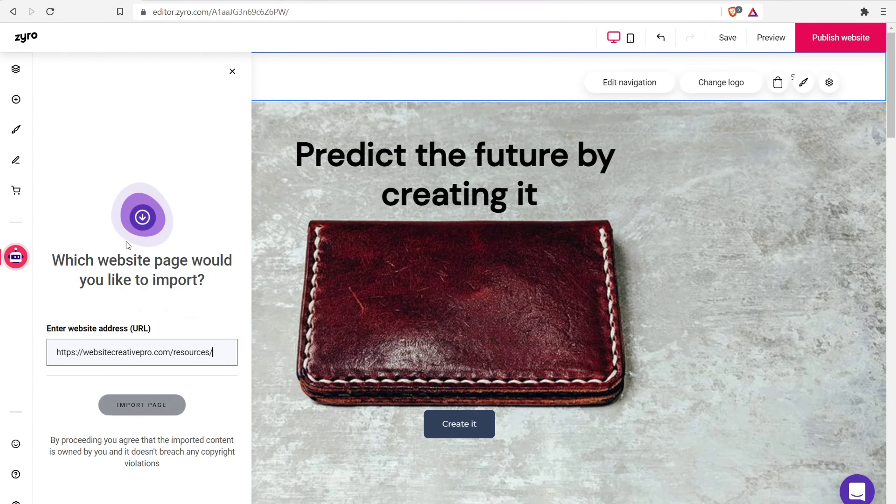
Import the Resources and Tools page from the entered address and inspect the imported page.
{"action": "left_click", "coordinate": [158, 413]}
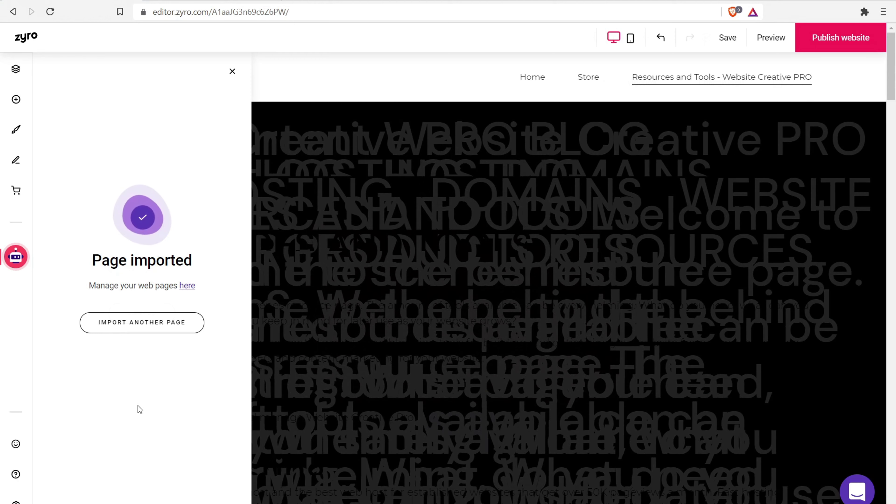
{"action": "left_click", "coordinate": [232, 72]}
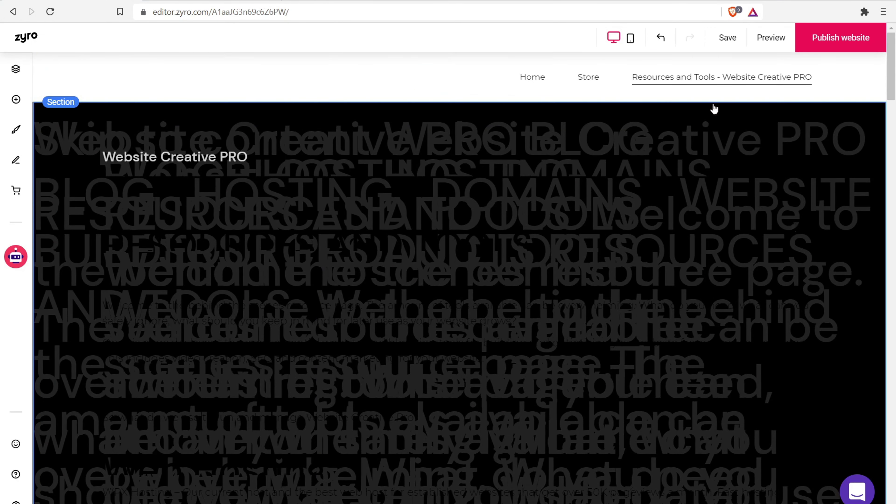
{"action": "left_click_drag", "start_coordinate": [894, 87], "coordinate": [891, 67]}
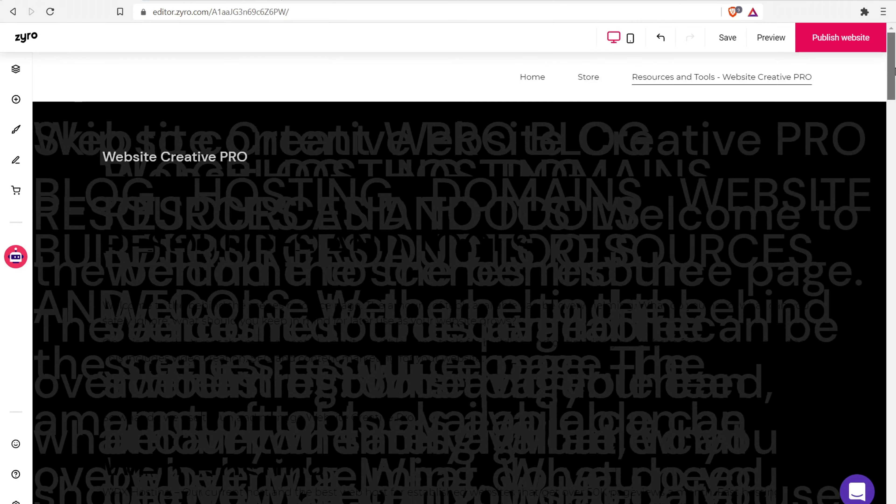
Delete the imported "Resources and Tools - Website Creative PRO" page from the site.
{"action": "left_click", "coordinate": [14, 72]}
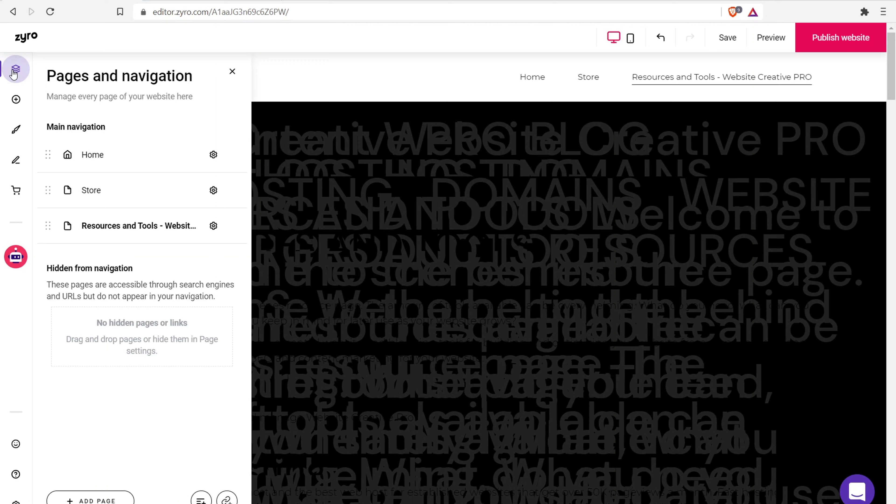
{"action": "left_click", "coordinate": [213, 225]}
{"action": "left_click", "coordinate": [137, 385]}
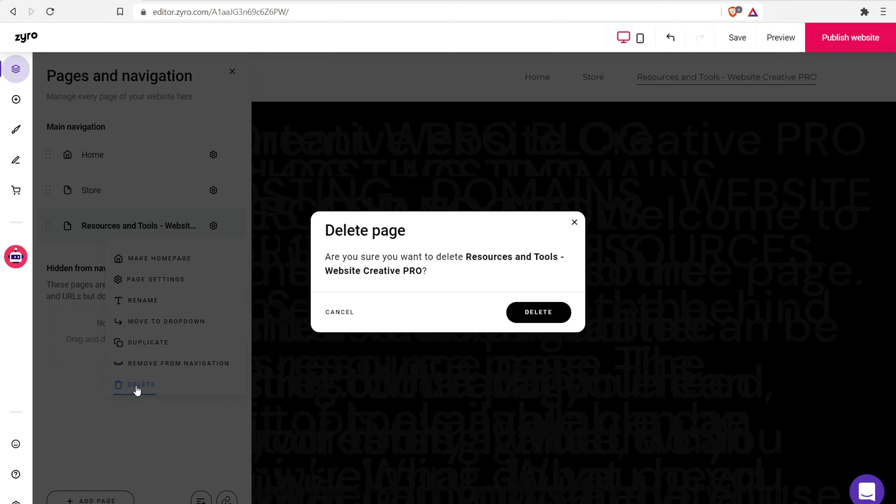
{"action": "left_click", "coordinate": [565, 317]}
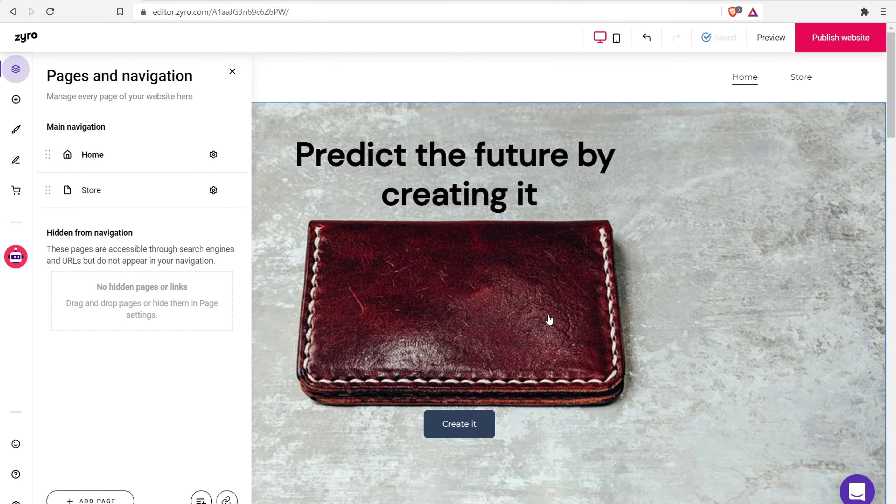
Rate the page importer experience as 1 and dismiss the follow-up feedback form without a comment.
{"action": "left_click", "coordinate": [16, 257]}
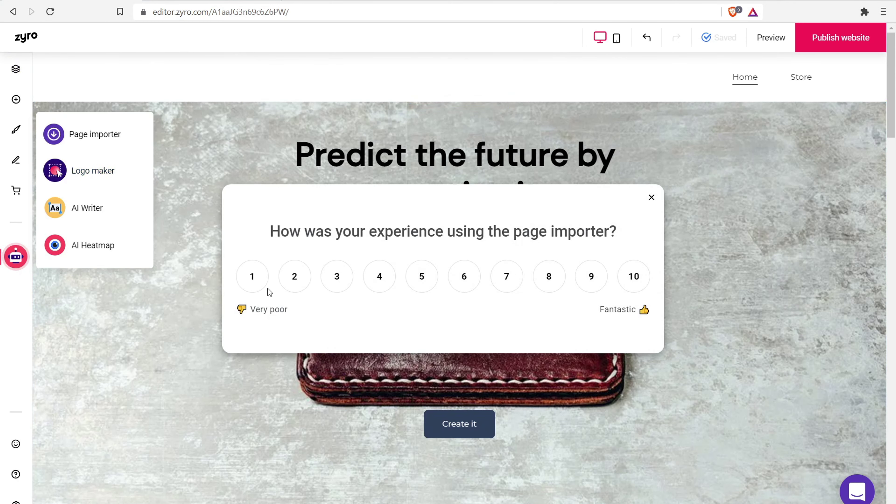
{"action": "left_click", "coordinate": [255, 279]}
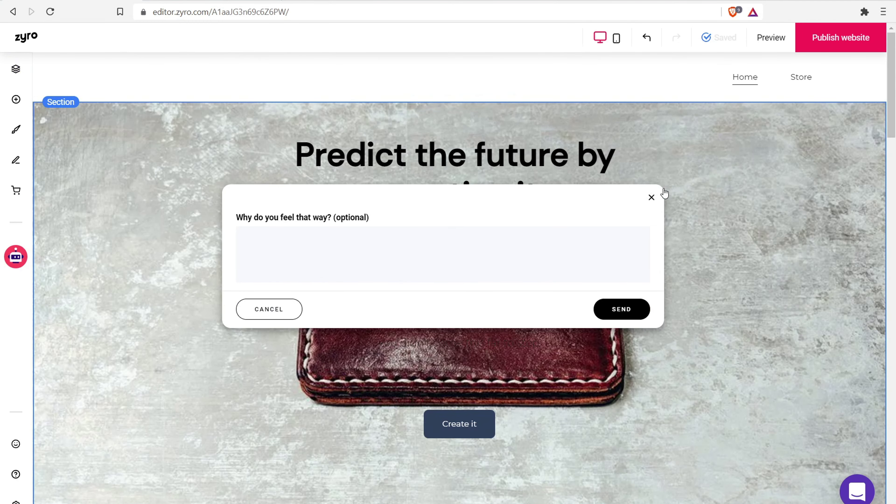
{"action": "left_click", "coordinate": [652, 200]}
Start creating a logo yourself in the Logo maker with brand name "Minimal Wallets" and slogan "Slim and Sleek".
{"action": "left_click", "coordinate": [15, 257]}
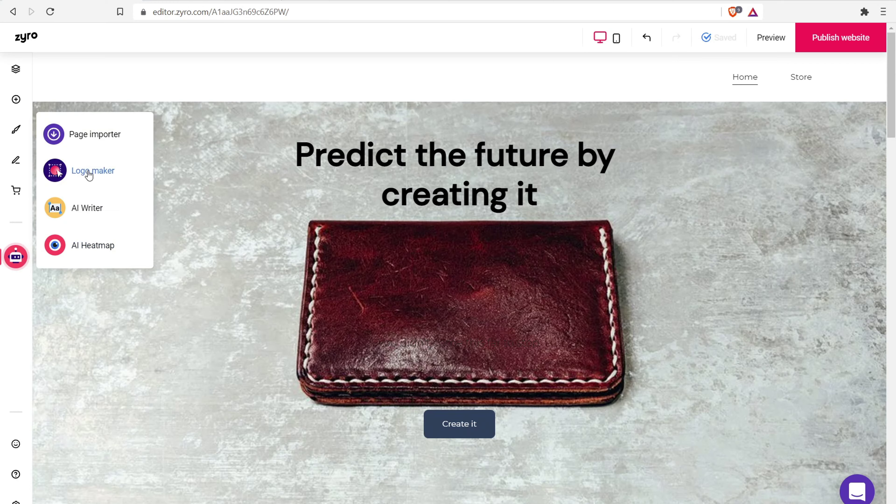
{"action": "left_click", "coordinate": [90, 170]}
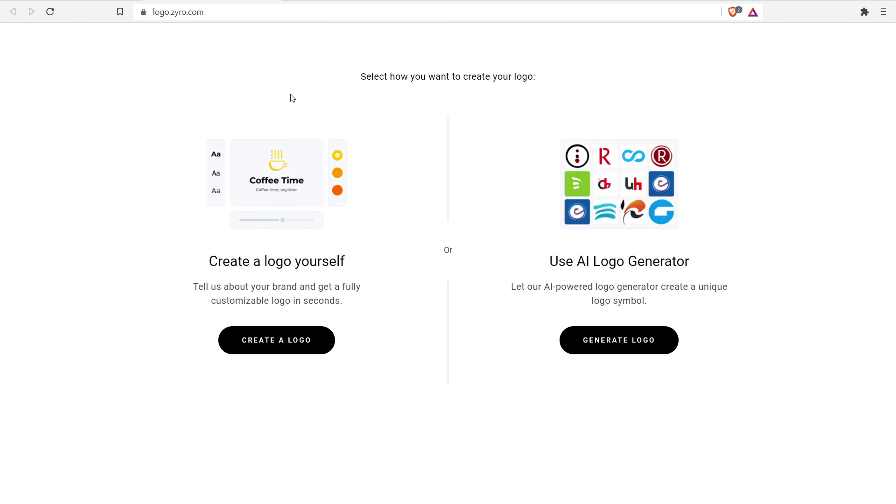
{"action": "left_click", "coordinate": [288, 344]}
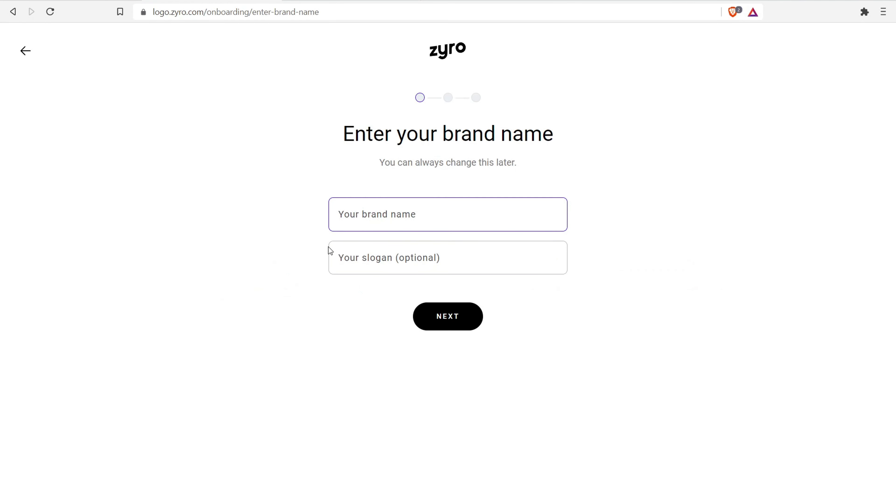
{"action": "type", "text": "Min"}
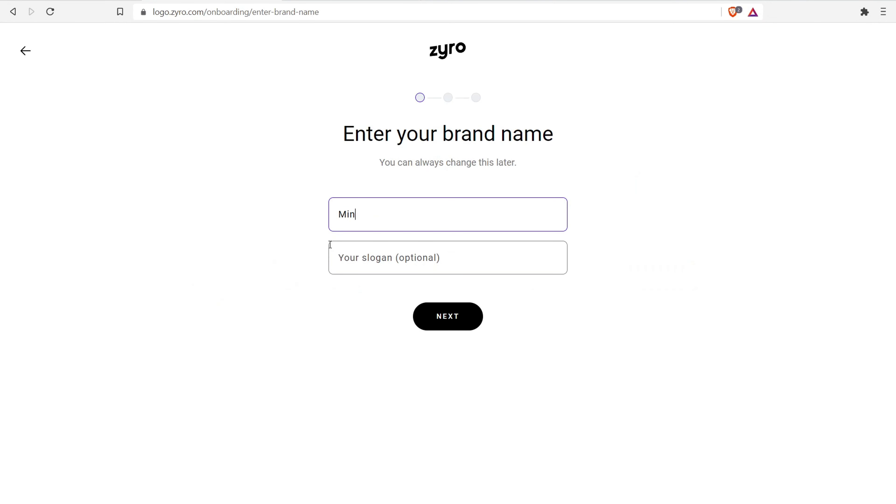
{"action": "type", "text": "imal Wallets"}
{"action": "left_click", "coordinate": [357, 250]}
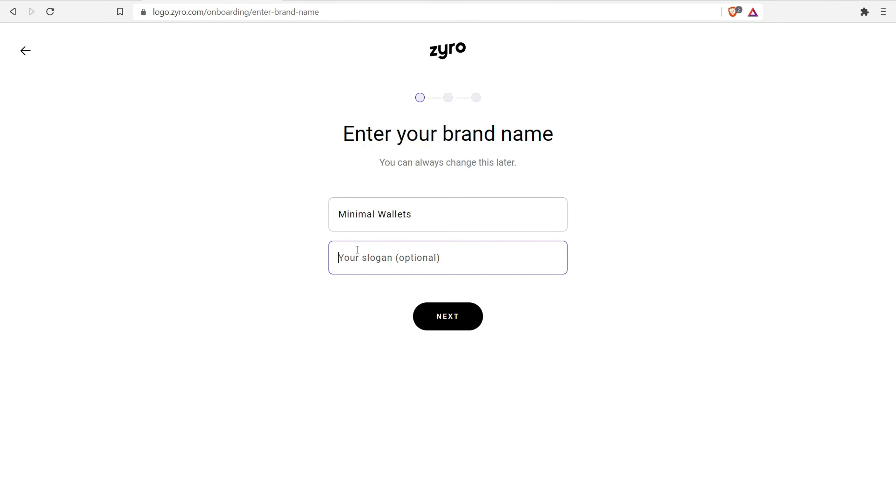
{"action": "type", "text": "Slim and Sleek"}
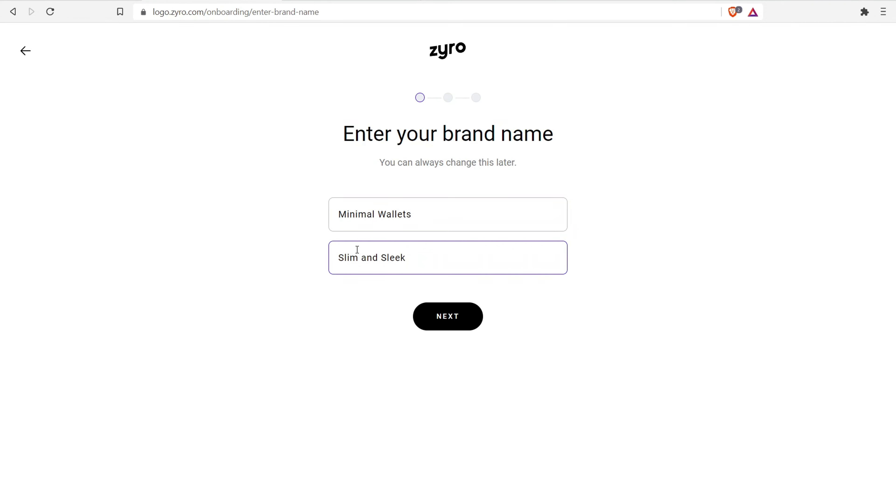
{"action": "left_click", "coordinate": [439, 318]}
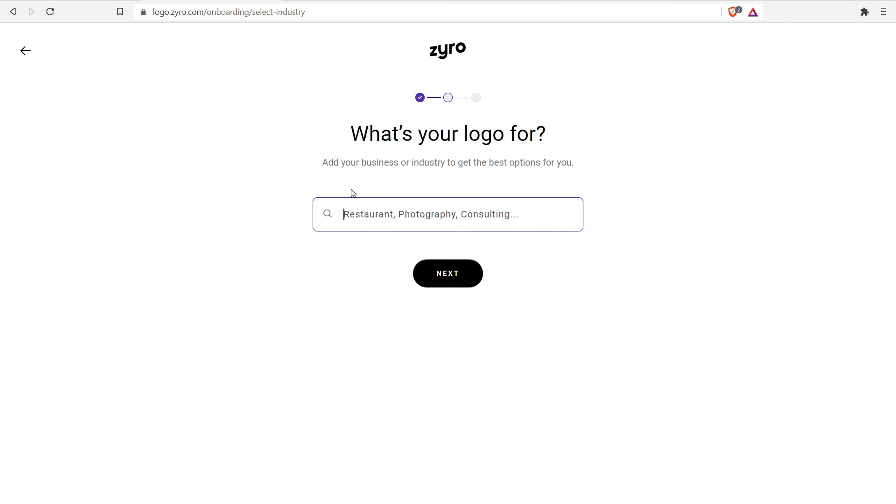
Set the logo's industry to "Store" and continue to the generated logo designs.
{"action": "type", "text": "Store"}
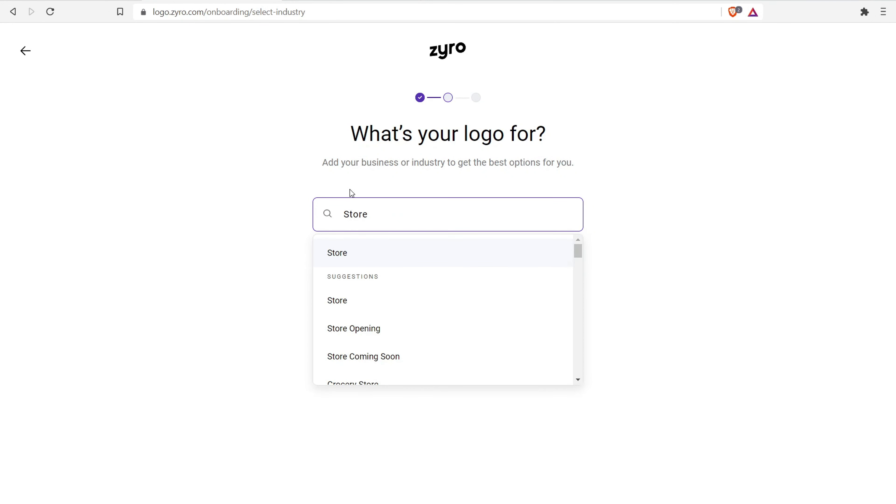
{"action": "left_click", "coordinate": [347, 300]}
{"action": "left_click", "coordinate": [566, 214]}
{"action": "left_click", "coordinate": [462, 459]}
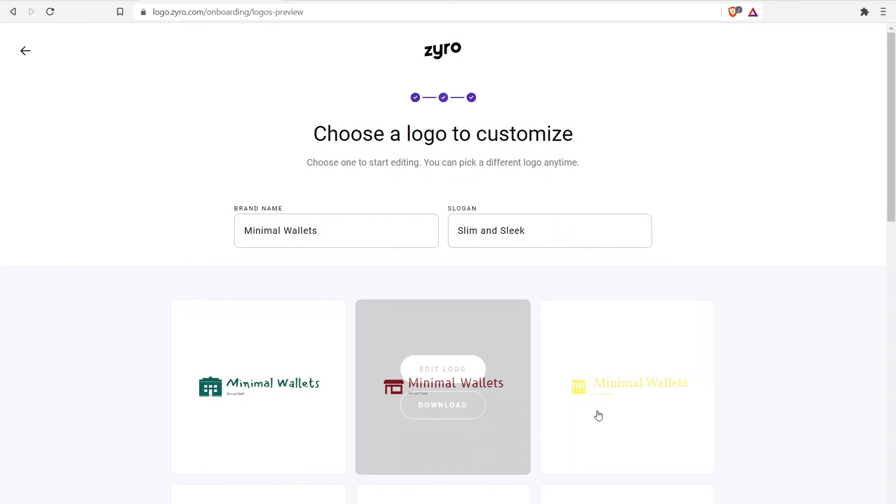
Browse the suggested logos and choose the dark green storefront design for editing.
{"action": "left_click_drag", "start_coordinate": [891, 198], "coordinate": [889, 354]}
{"action": "mouse_move", "coordinate": [672, 392]}
{"action": "scroll", "coordinate": [702, 404], "scroll_direction": "down", "scroll_amount": 3}
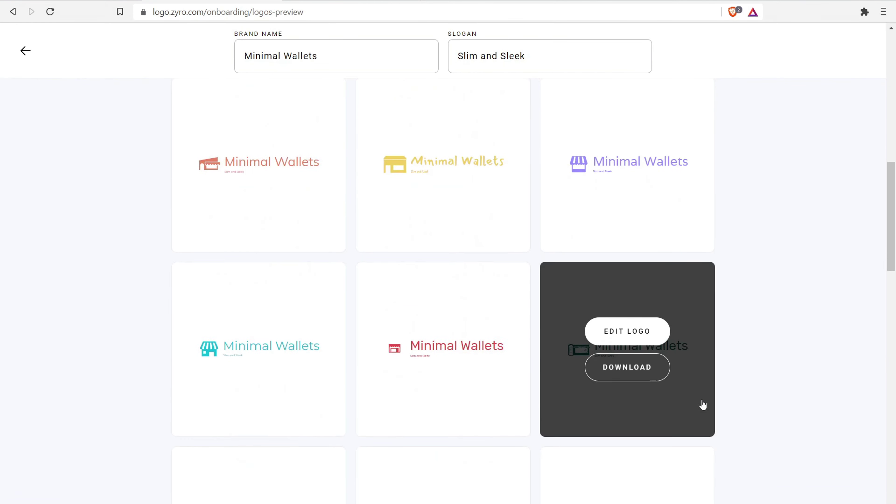
{"action": "left_click", "coordinate": [625, 334]}
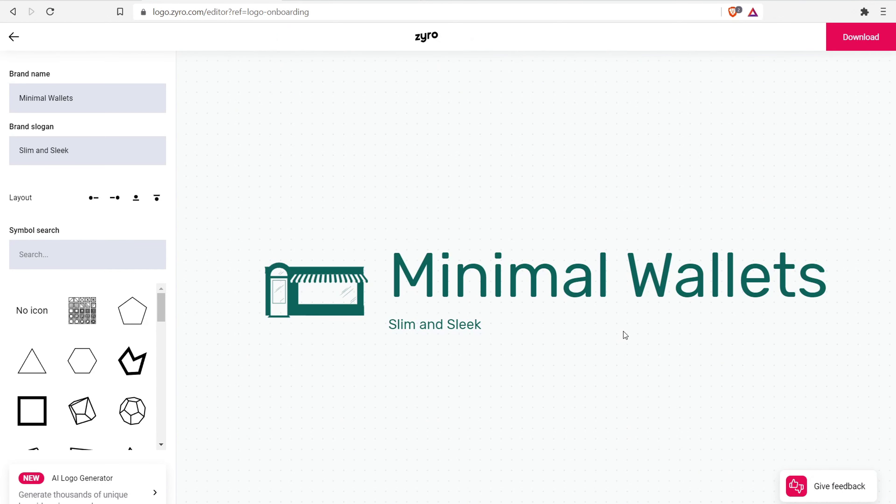
Move the brand name right beside the storefront symbol and place the slogan beneath the name.
{"action": "left_click_drag", "start_coordinate": [529, 277], "coordinate": [398, 195]}
{"action": "left_click_drag", "start_coordinate": [425, 323], "coordinate": [536, 305]}
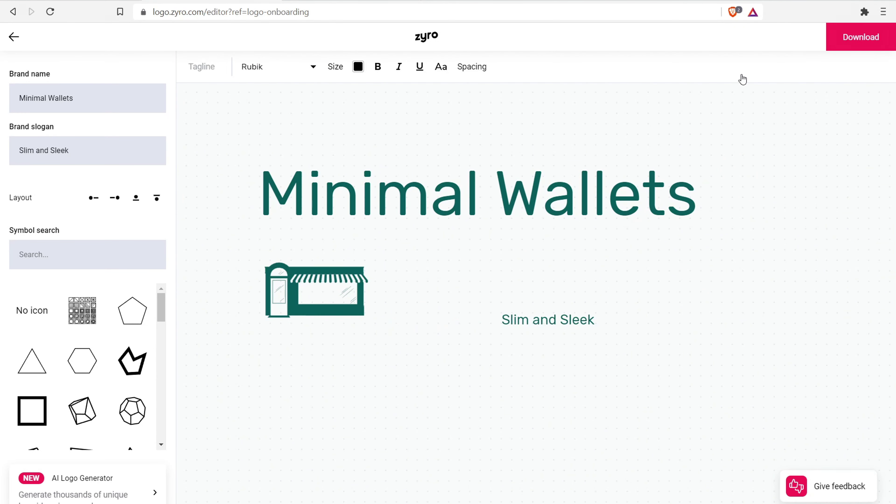
{"action": "left_click_drag", "start_coordinate": [475, 192], "coordinate": [586, 285]}
{"action": "left_click_drag", "start_coordinate": [549, 322], "coordinate": [501, 328]}
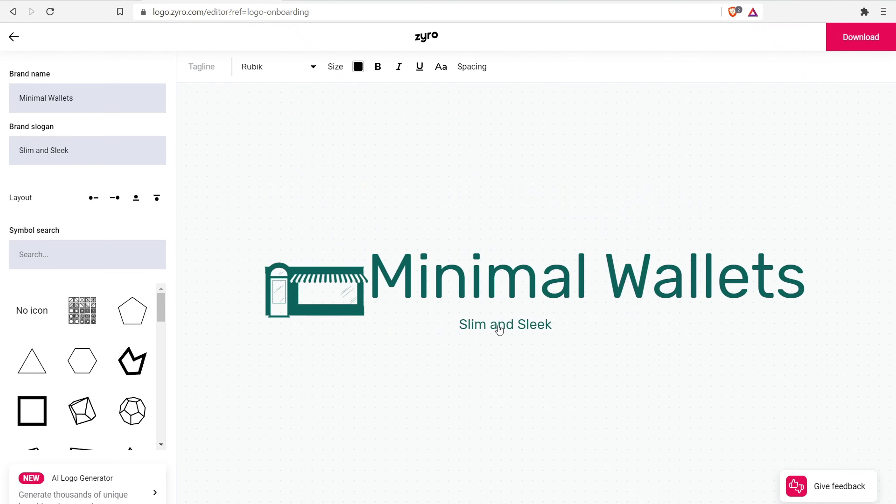
Enlarge the slogan text and centre it under the brand name.
{"action": "left_click_drag", "start_coordinate": [94, 146], "coordinate": [2, 151]}
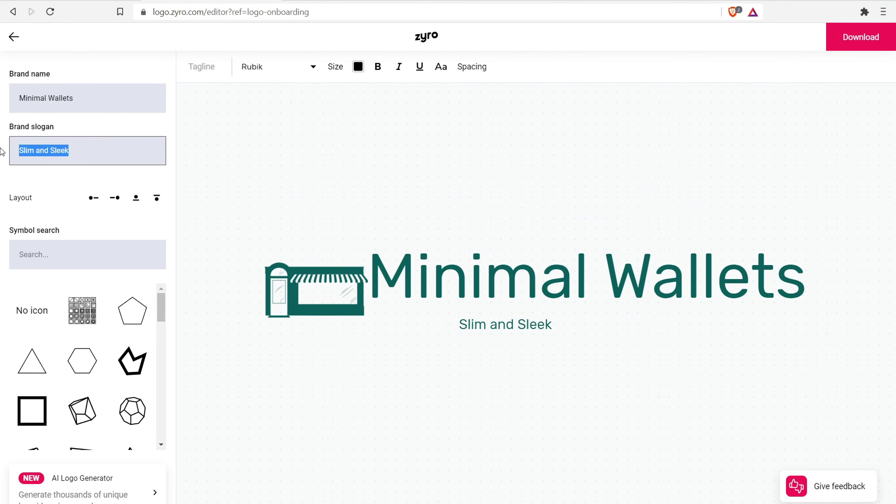
{"action": "left_click", "coordinate": [492, 328]}
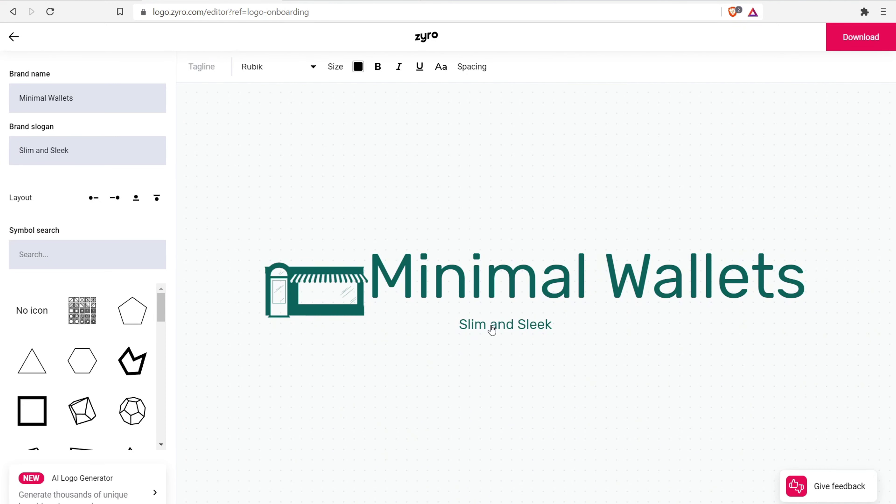
{"action": "left_click", "coordinate": [477, 264]}
{"action": "left_click", "coordinate": [520, 328]}
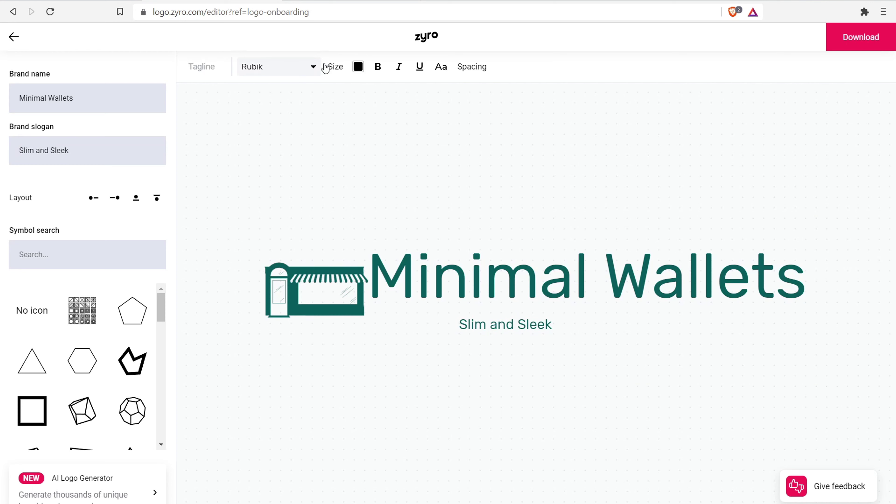
{"action": "left_click", "coordinate": [335, 68]}
{"action": "left_click_drag", "start_coordinate": [368, 121], "coordinate": [401, 121]}
{"action": "left_click", "coordinate": [610, 332]}
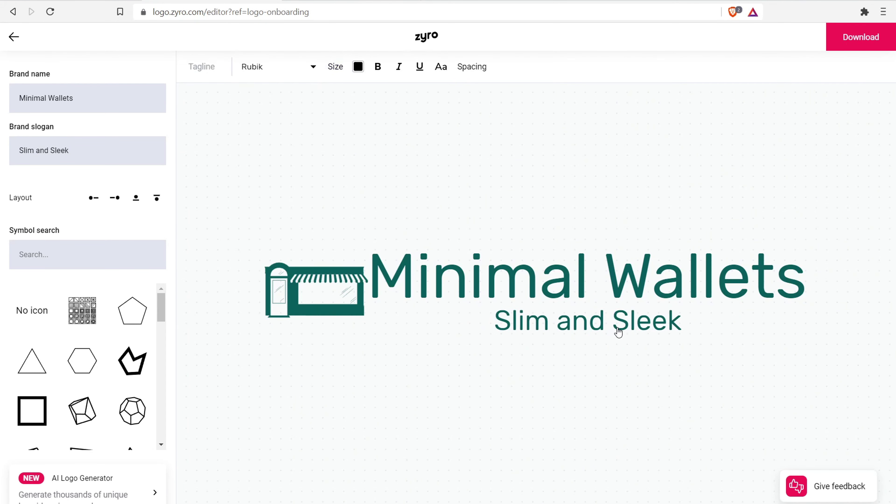
Remove the brand slogan and lower the brand name so it lines up with the storefront symbol.
{"action": "left_click_drag", "start_coordinate": [106, 154], "coordinate": [1, 151]}
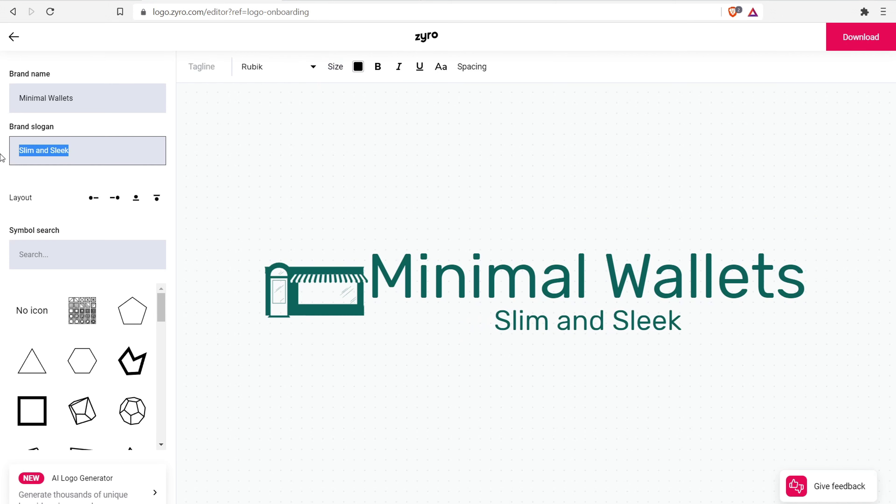
{"action": "key", "text": "BackSpace"}
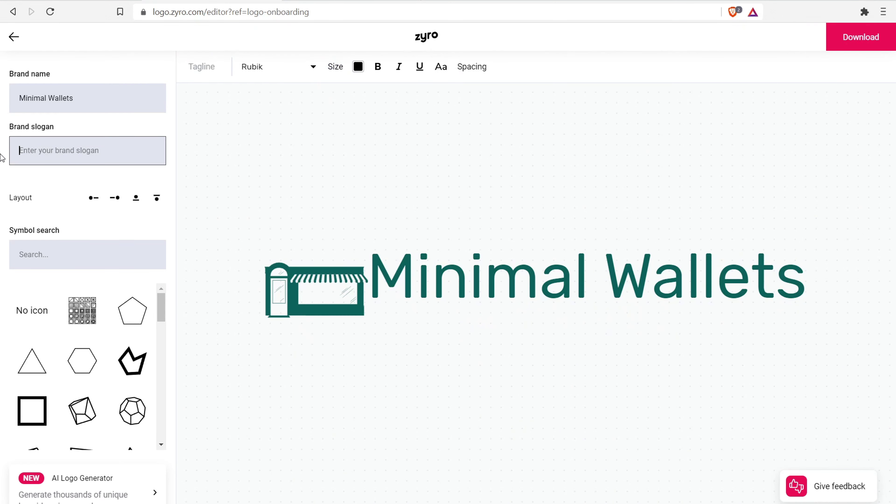
{"action": "left_click_drag", "start_coordinate": [45, 130], "coordinate": [494, 210]}
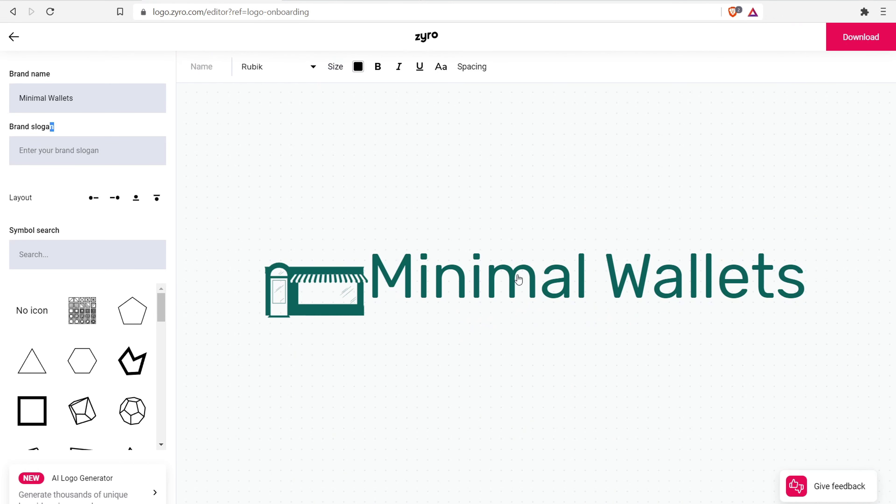
Search the logo symbols for "wallet" to replace the storefront symbol.
{"action": "left_click", "coordinate": [352, 287]}
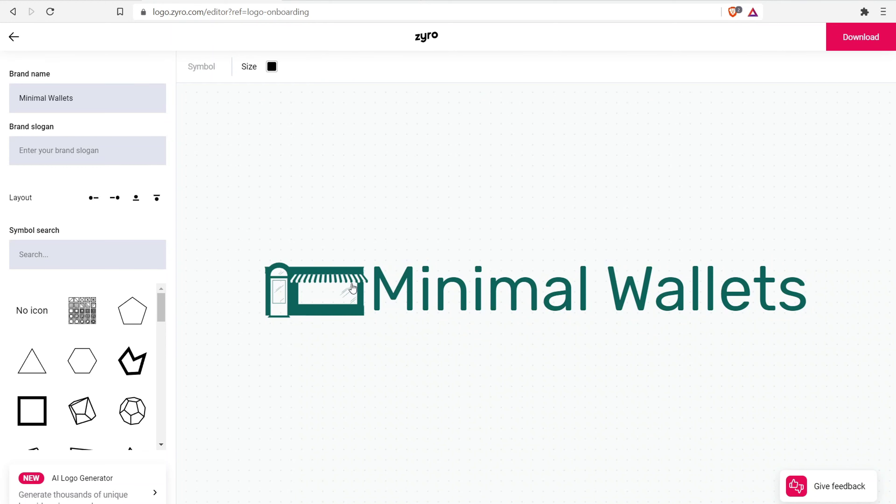
{"action": "left_click", "coordinate": [34, 261]}
{"action": "type", "text": "wallet"}
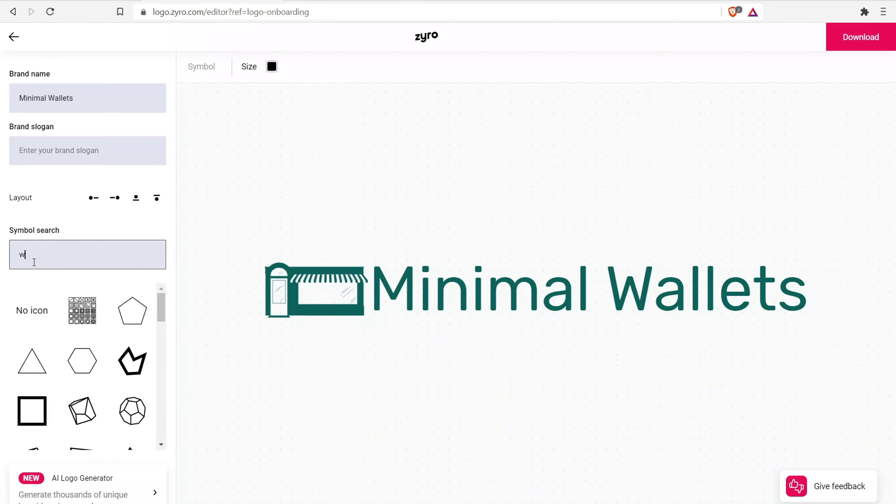
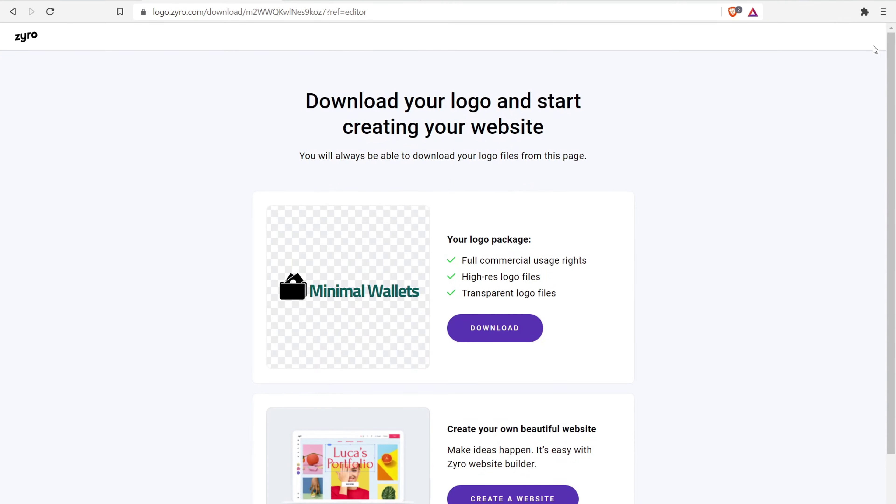
Download the logo package to the Desktop as logo-files and copy logo-small out of the archive onto the Desktop.
{"action": "left_click", "coordinate": [500, 322]}
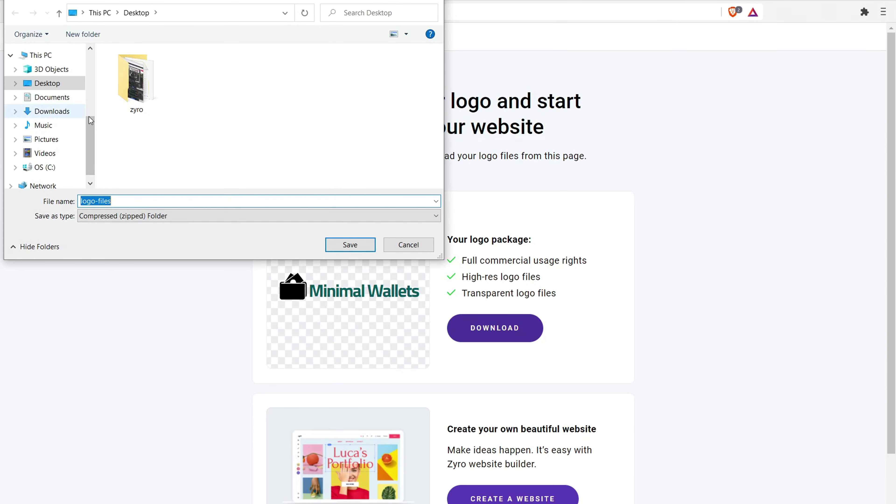
{"action": "left_click", "coordinate": [357, 247]}
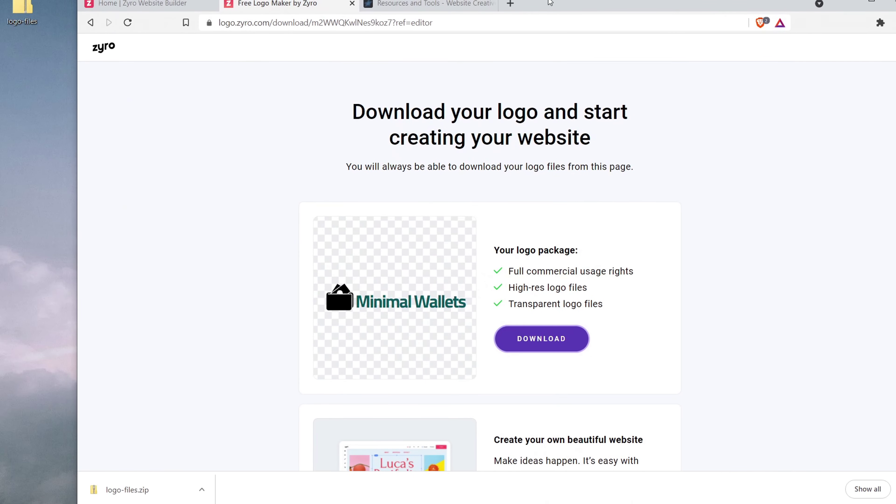
{"action": "double_click", "coordinate": [22, 11]}
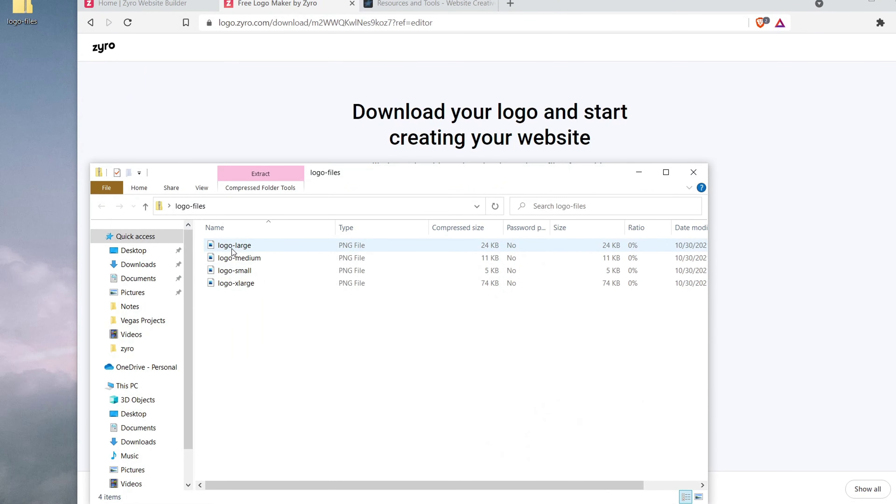
{"action": "left_click_drag", "start_coordinate": [243, 272], "coordinate": [33, 218]}
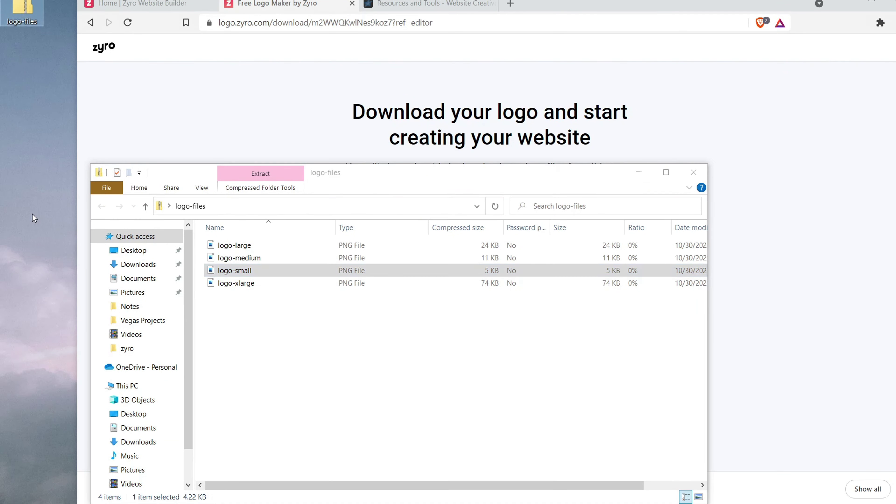
Close the logo-files archive, return to the Zyro website editor and turn on the header's Show logo option.
{"action": "left_click", "coordinate": [693, 172]}
{"action": "left_click", "coordinate": [156, 4]}
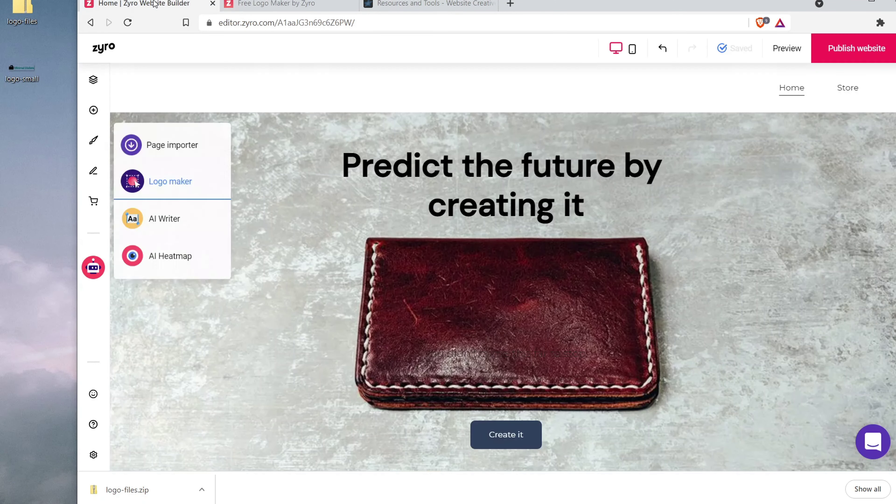
{"action": "left_click", "coordinate": [869, 4]}
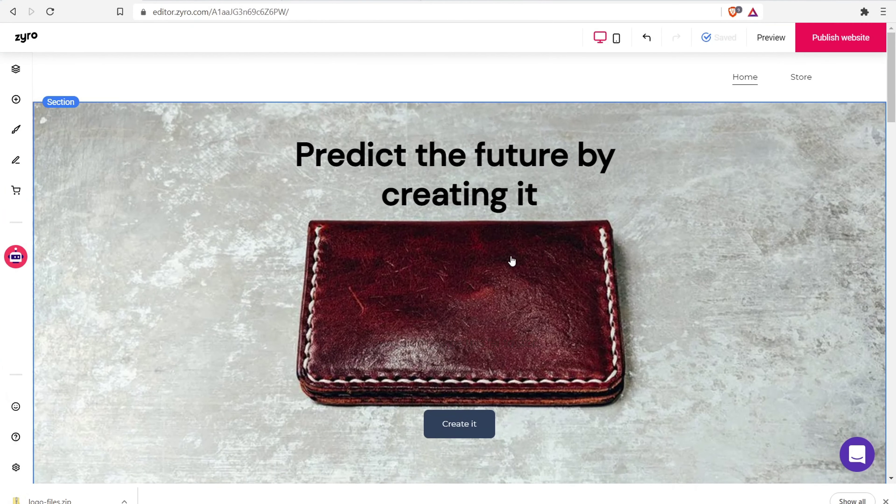
{"action": "left_click", "coordinate": [316, 78]}
{"action": "left_click", "coordinate": [722, 82]}
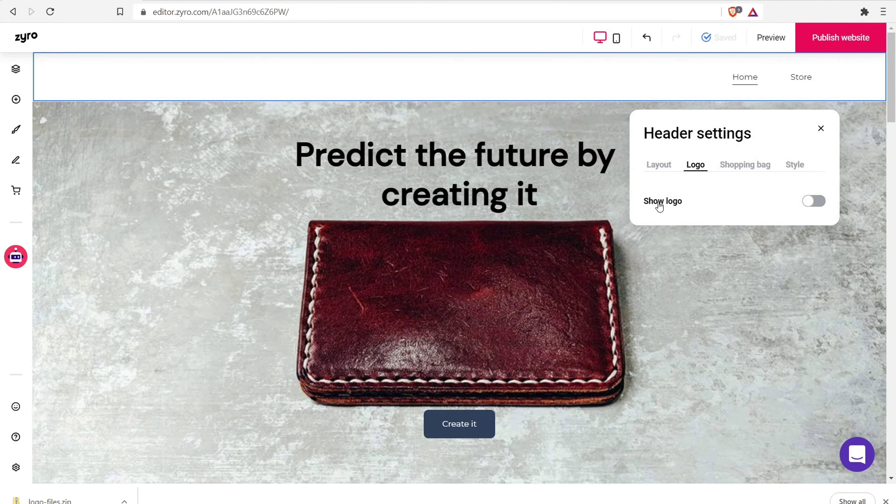
{"action": "left_click", "coordinate": [821, 204]}
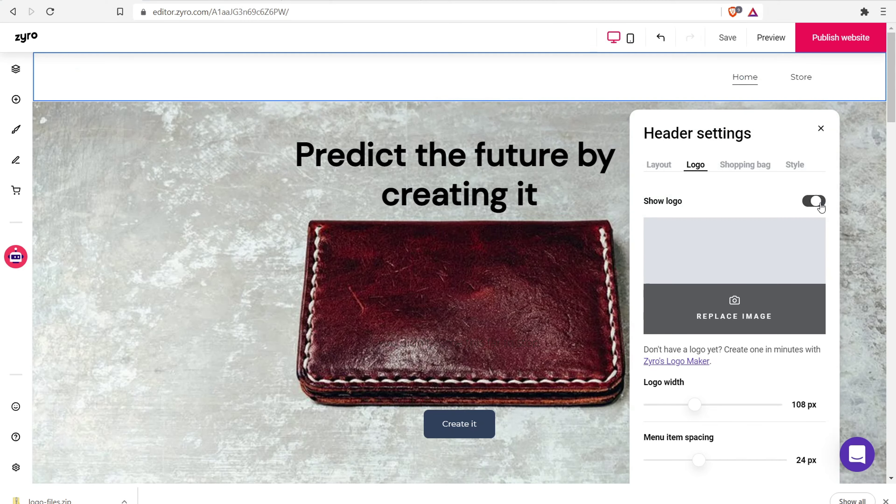
Upload logo-small from the Desktop and use it as the header logo.
{"action": "left_click", "coordinate": [736, 301]}
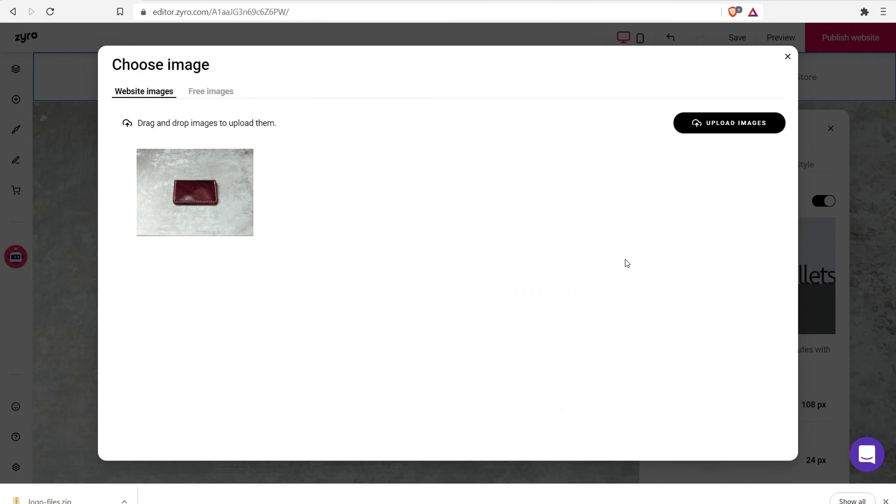
{"action": "left_click", "coordinate": [705, 126]}
{"action": "left_click", "coordinate": [204, 81]}
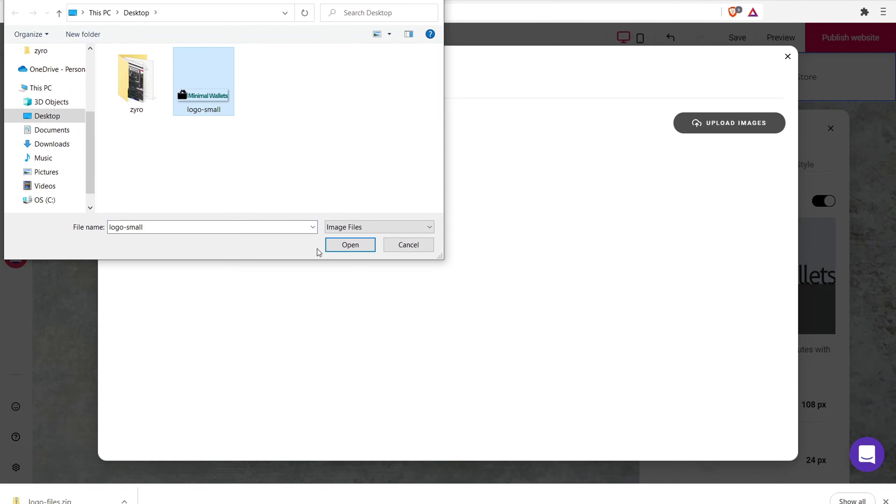
{"action": "left_click", "coordinate": [340, 246]}
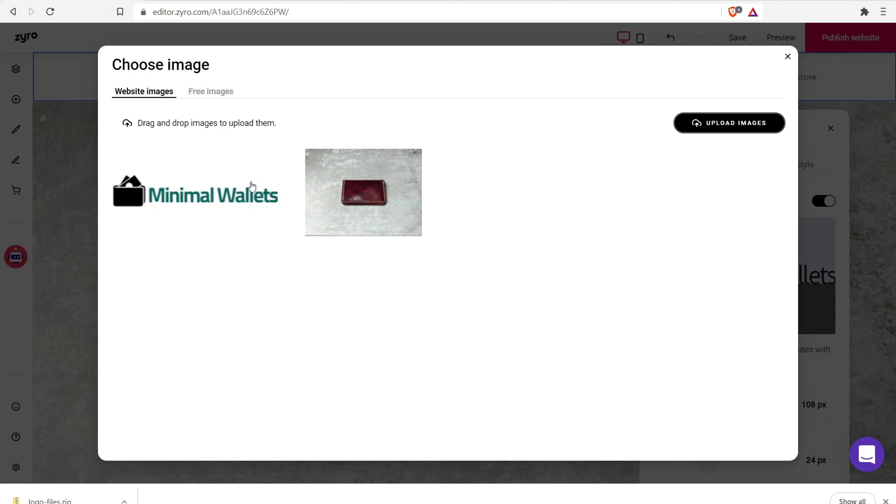
{"action": "left_click", "coordinate": [232, 185]}
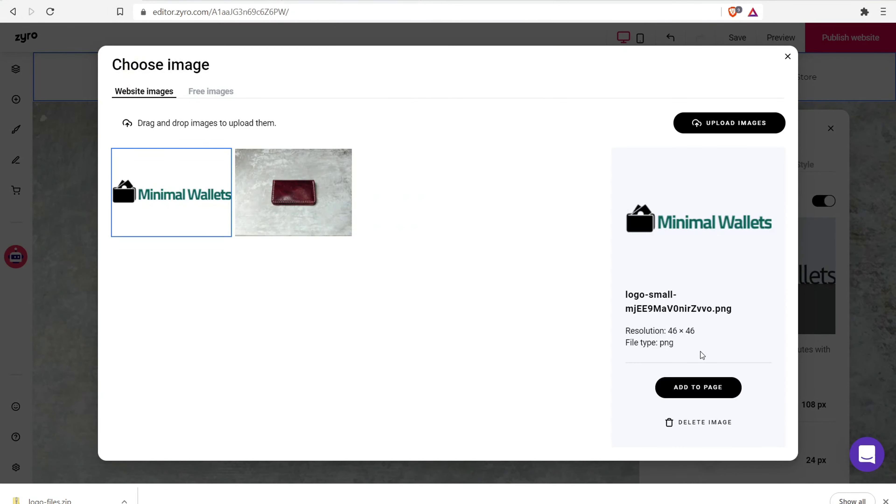
{"action": "left_click", "coordinate": [698, 393]}
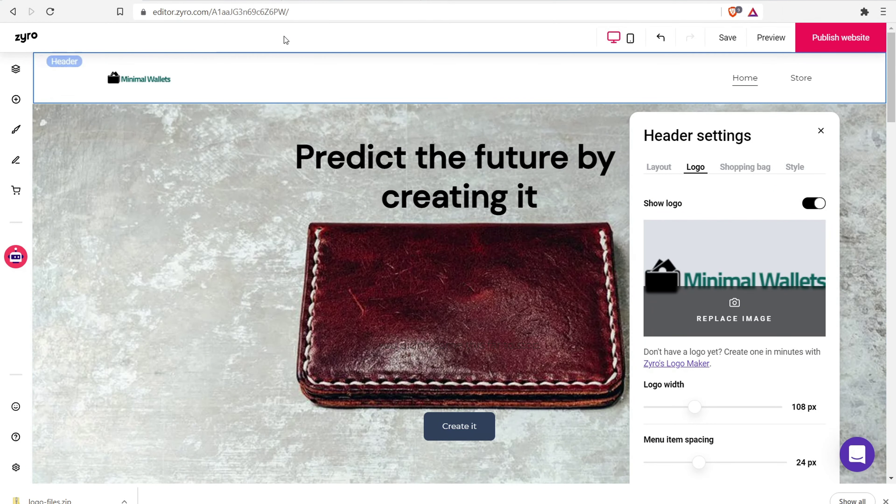
{"action": "left_click", "coordinate": [141, 85]}
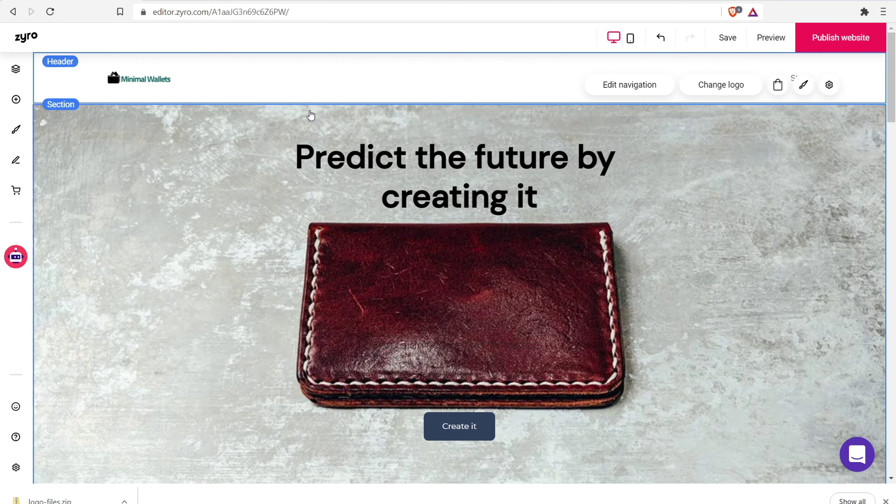
{"action": "key", "text": "ctrl+Tab"}
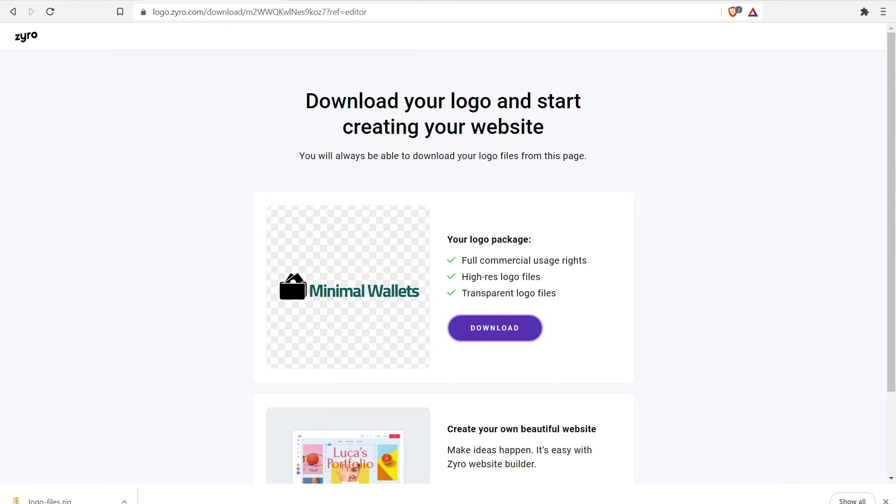
{"action": "key", "text": "ctrl+shift+Tab"}
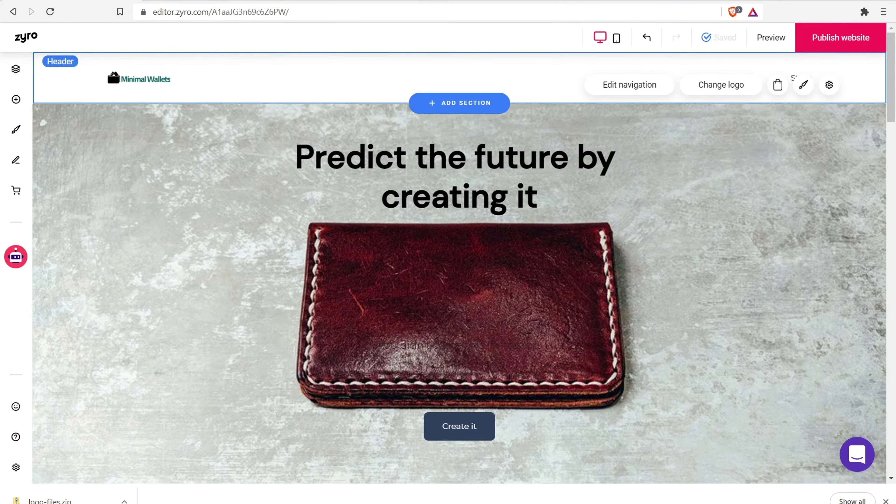
Copy logo-large out of the logo-files archive onto the Desktop.
{"action": "left_click_drag", "start_coordinate": [541, 1], "coordinate": [542, 7]}
{"action": "double_click", "coordinate": [22, 10]}
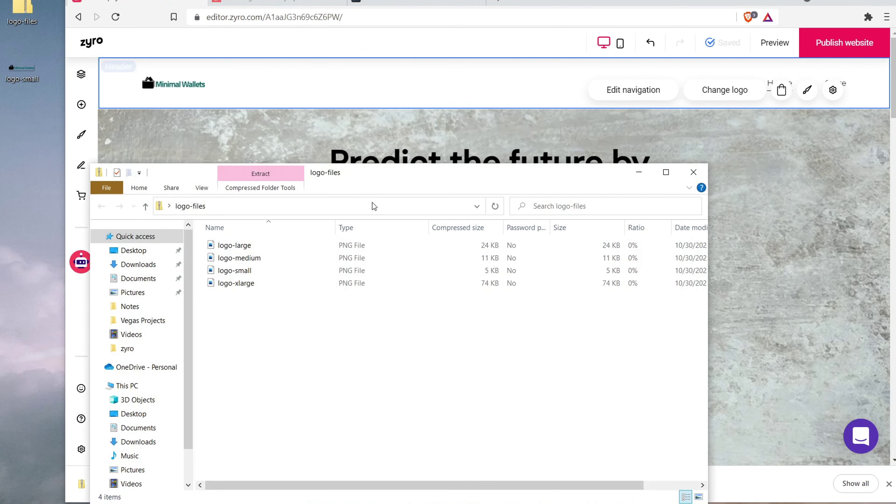
{"action": "left_click_drag", "start_coordinate": [236, 245], "coordinate": [32, 190]}
{"action": "left_click", "coordinate": [693, 172]}
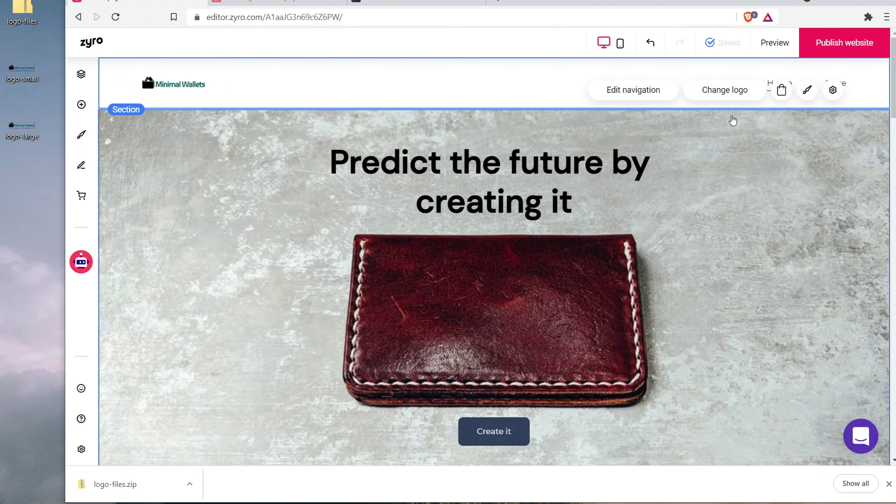
Replace the header logo with logo-large, uploaded from the Desktop, and close the header settings.
{"action": "left_click", "coordinate": [716, 87]}
{"action": "left_click", "coordinate": [753, 321]}
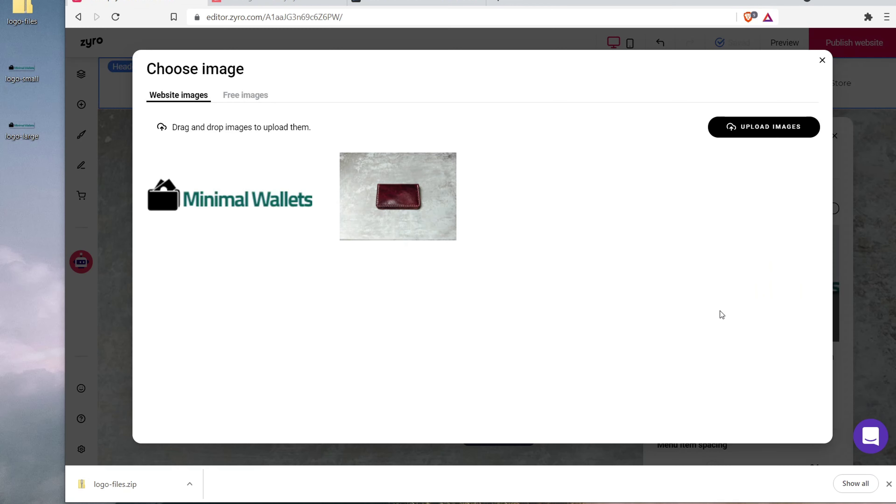
{"action": "left_click", "coordinate": [764, 127]}
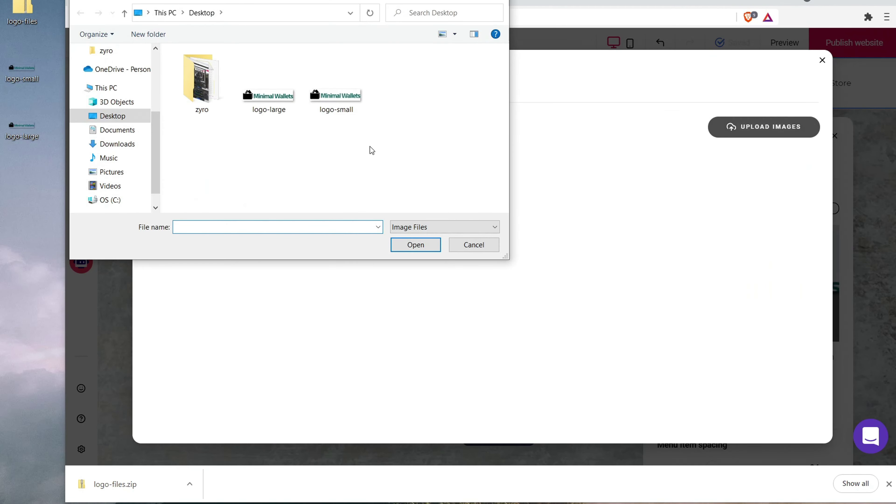
{"action": "left_click", "coordinate": [275, 99]}
{"action": "left_click", "coordinate": [419, 247]}
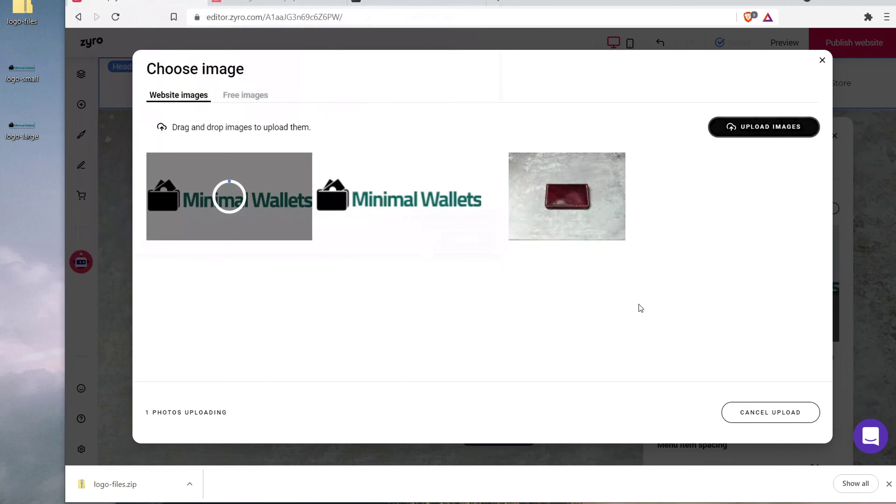
{"action": "left_click", "coordinate": [205, 201]}
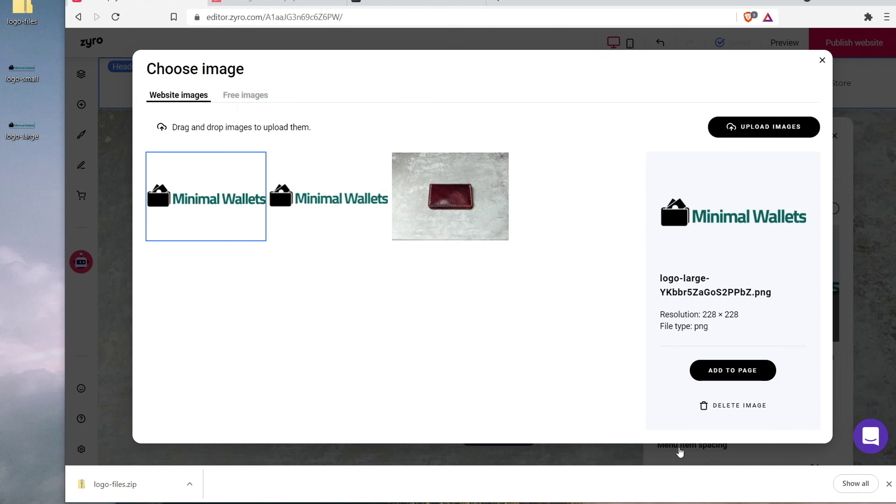
{"action": "left_click", "coordinate": [723, 371]}
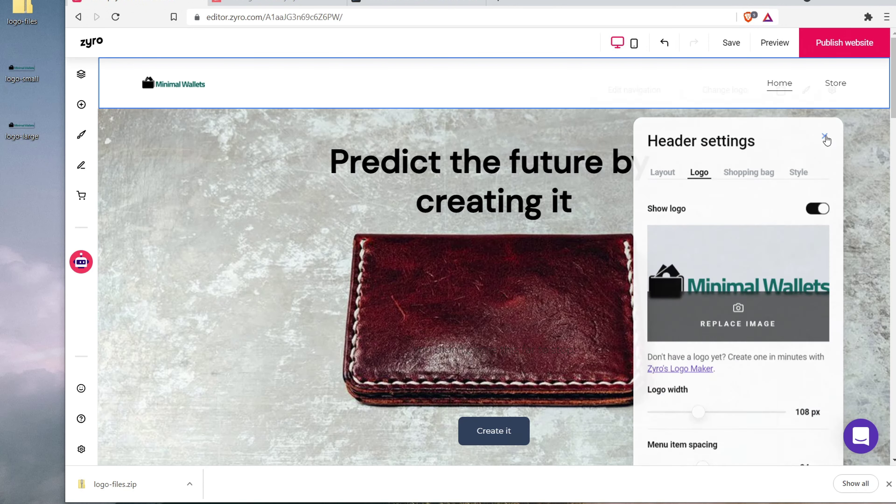
{"action": "left_click", "coordinate": [824, 137]}
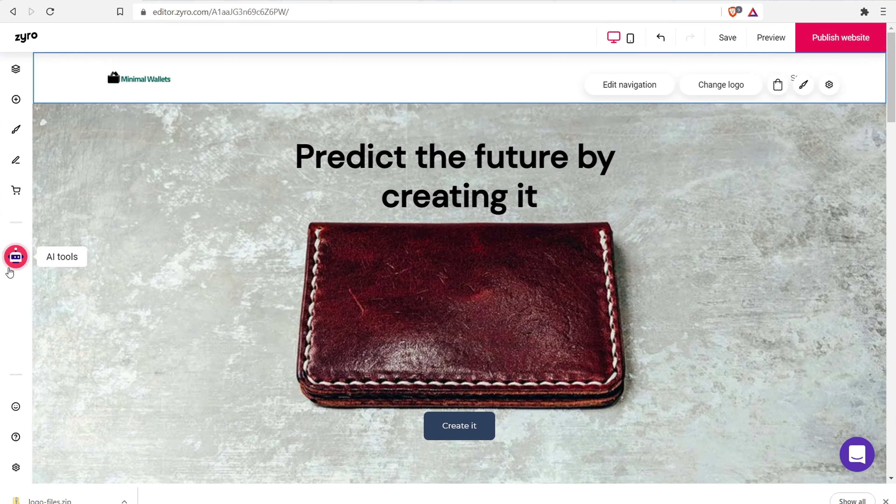
Open the AI Writer and select the Fashion & Apparel topic.
{"action": "left_click", "coordinate": [10, 269]}
{"action": "left_click", "coordinate": [101, 209]}
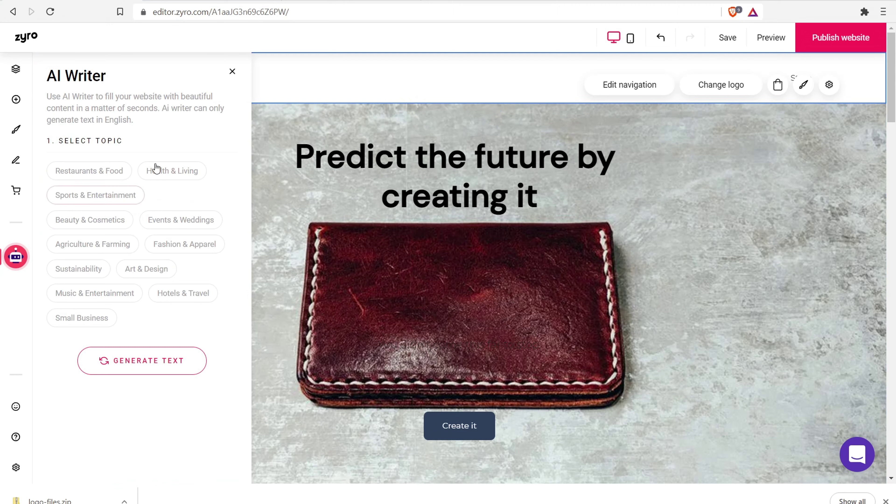
{"action": "left_click", "coordinate": [186, 251]}
{"action": "scroll", "coordinate": [205, 236], "scroll_direction": "down", "scroll_amount": 3}
Generate an About text for the Street Fashion category and read through the suggested paragraphs.
{"action": "left_click", "coordinate": [79, 363]}
{"action": "left_click", "coordinate": [147, 363]}
{"action": "left_click", "coordinate": [85, 393]}
{"action": "left_click", "coordinate": [100, 414]}
{"action": "left_click", "coordinate": [146, 414]}
{"action": "left_click", "coordinate": [145, 365]}
{"action": "left_click", "coordinate": [106, 364]}
{"action": "left_click", "coordinate": [146, 365]}
{"action": "left_click", "coordinate": [135, 413]}
{"action": "left_click", "coordinate": [70, 416]}
{"action": "left_click", "coordinate": [137, 422]}
{"action": "left_click", "coordinate": [69, 415]}
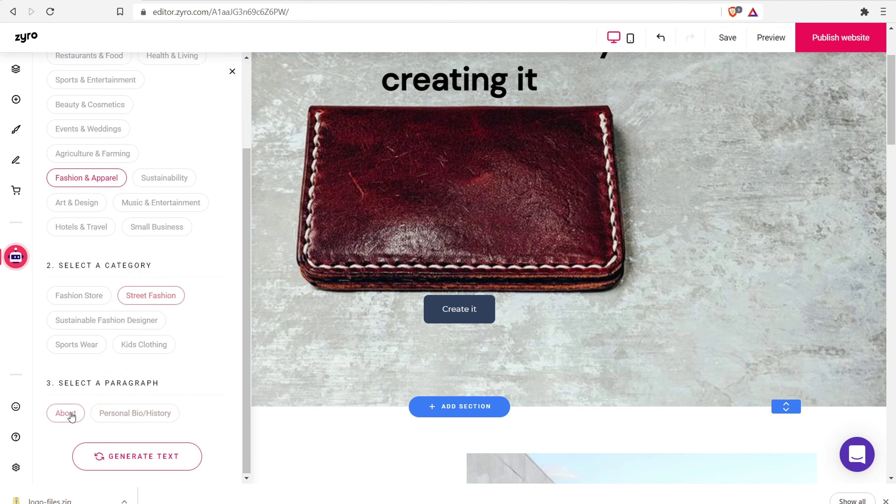
{"action": "left_click", "coordinate": [150, 459]}
{"action": "scroll", "coordinate": [158, 247], "scroll_direction": "down", "scroll_amount": 8}
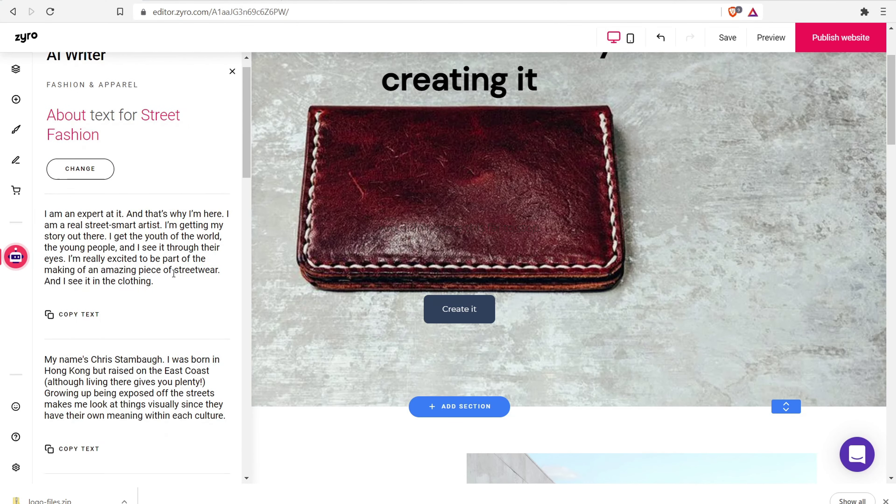
{"action": "scroll", "coordinate": [167, 333], "scroll_direction": "up", "scroll_amount": 8}
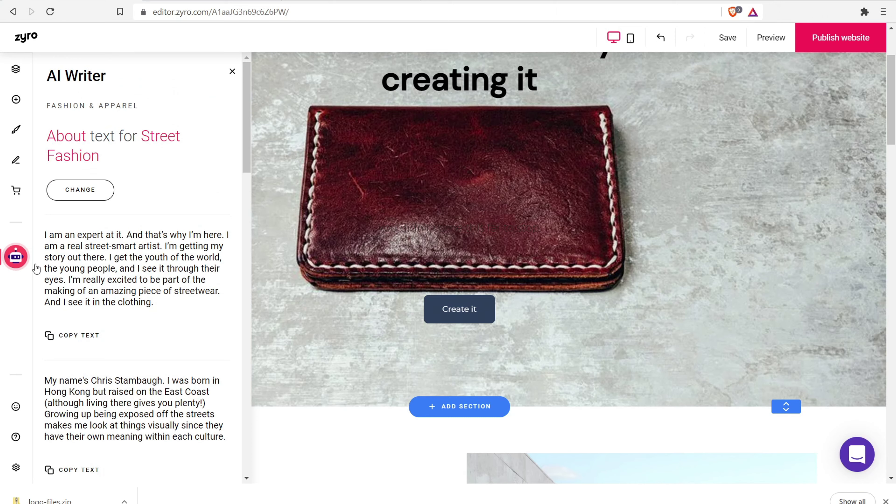
Run the AI Heatmap on the home page and examine which areas attract attention across its sections.
{"action": "left_click", "coordinate": [15, 261]}
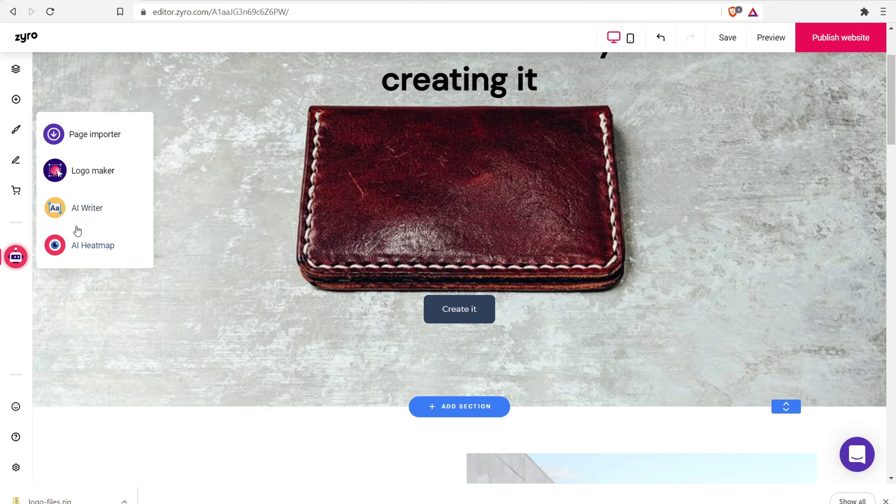
{"action": "left_click", "coordinate": [89, 246]}
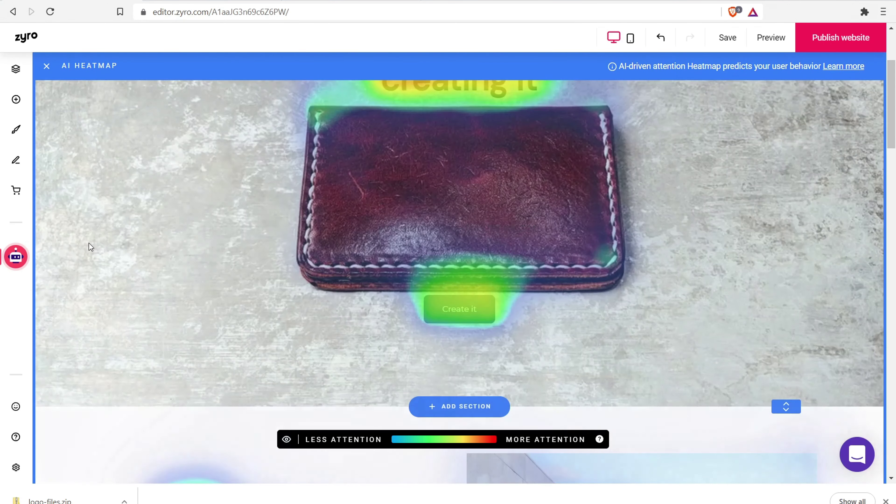
{"action": "scroll", "coordinate": [361, 179], "scroll_direction": "up", "scroll_amount": 4}
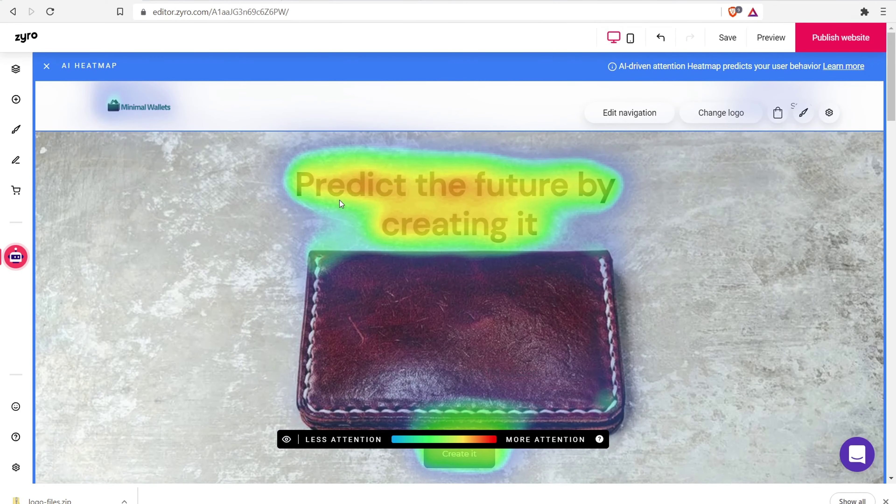
{"action": "scroll", "coordinate": [381, 212], "scroll_direction": "down", "scroll_amount": 15}
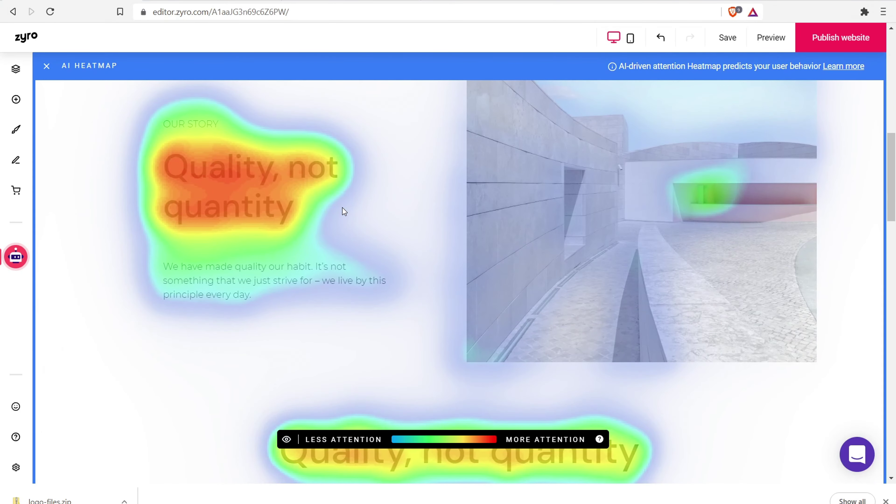
{"action": "scroll", "coordinate": [320, 241], "scroll_direction": "up", "scroll_amount": 15}
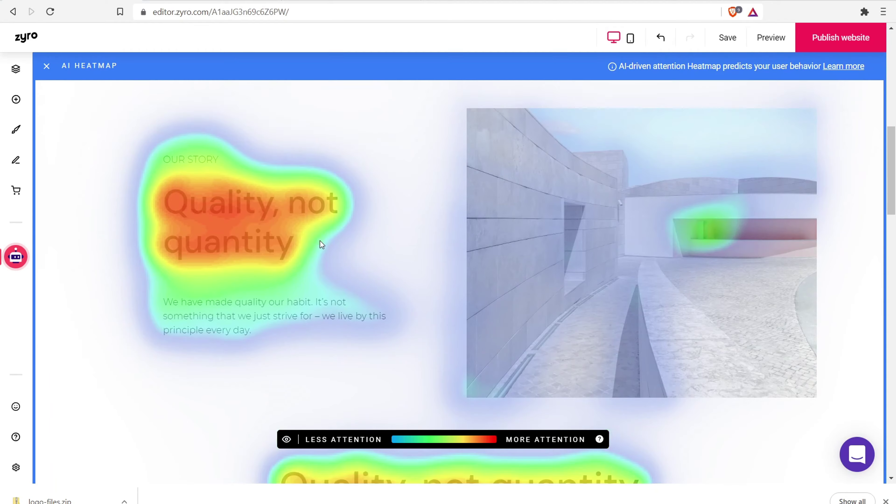
{"action": "key", "text": "Escape"}
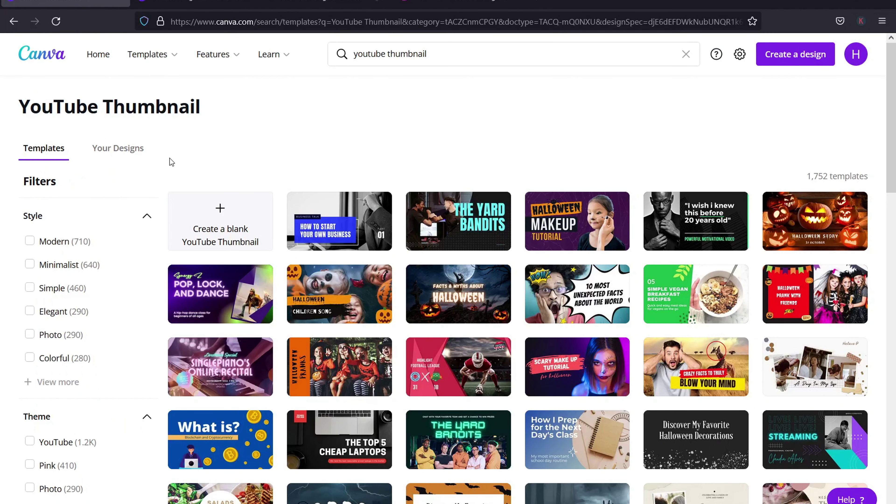
Switch to Canva and create a blank YouTube Thumbnail design.
{"action": "left_click", "coordinate": [246, 214]}
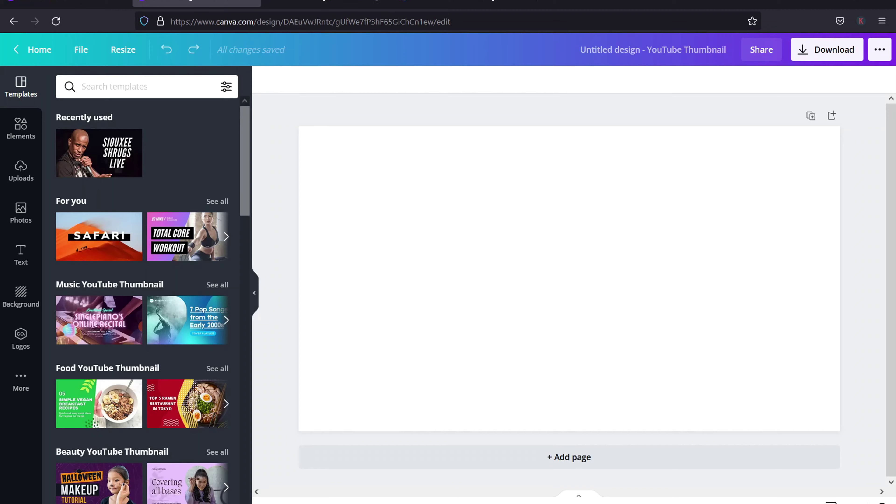
Look up the Crazy Egg website with a web search for "crazt egg" and return to the blank Canva design.
{"action": "left_click", "coordinate": [542, 3]}
{"action": "type", "text": "cra"}
{"action": "type", "text": "zt egg"}
{"action": "key", "text": "Return"}
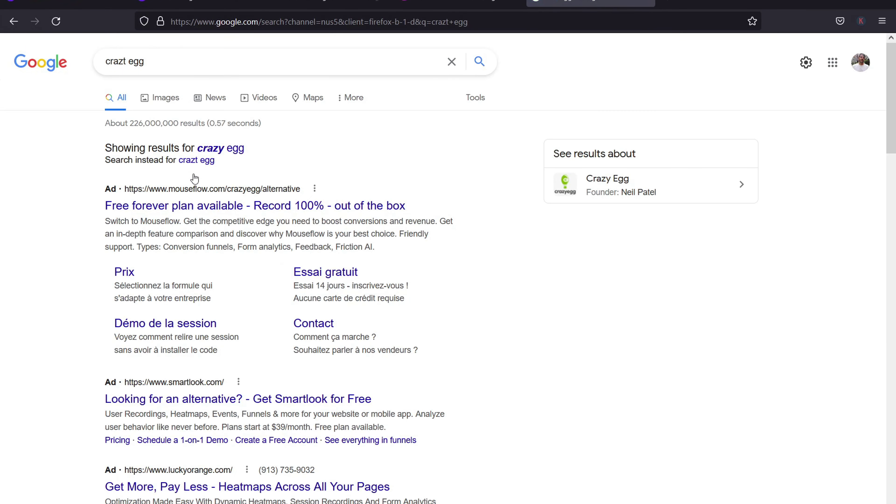
{"action": "scroll", "coordinate": [155, 358], "scroll_direction": "down", "scroll_amount": 5}
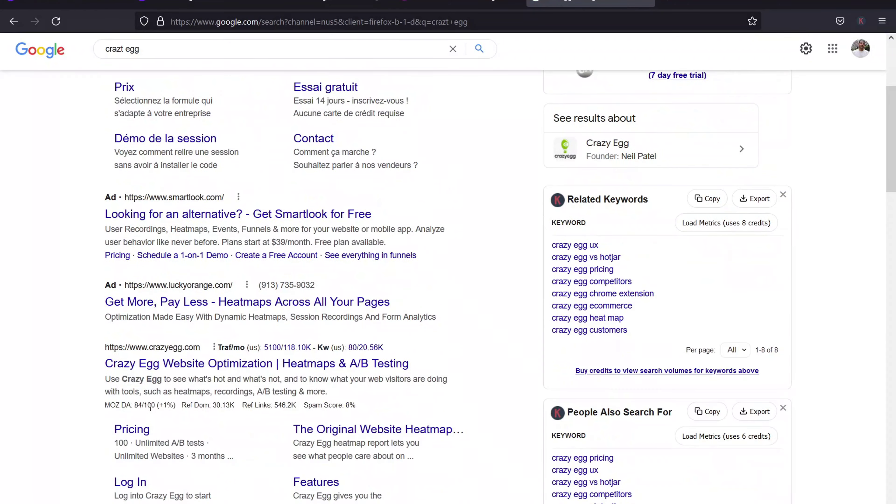
{"action": "left_click", "coordinate": [155, 362]}
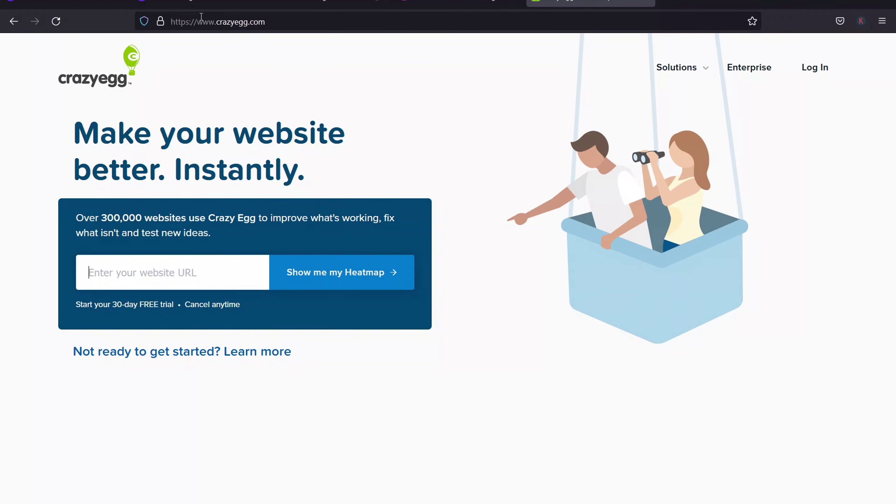
{"action": "left_click", "coordinate": [197, 3]}
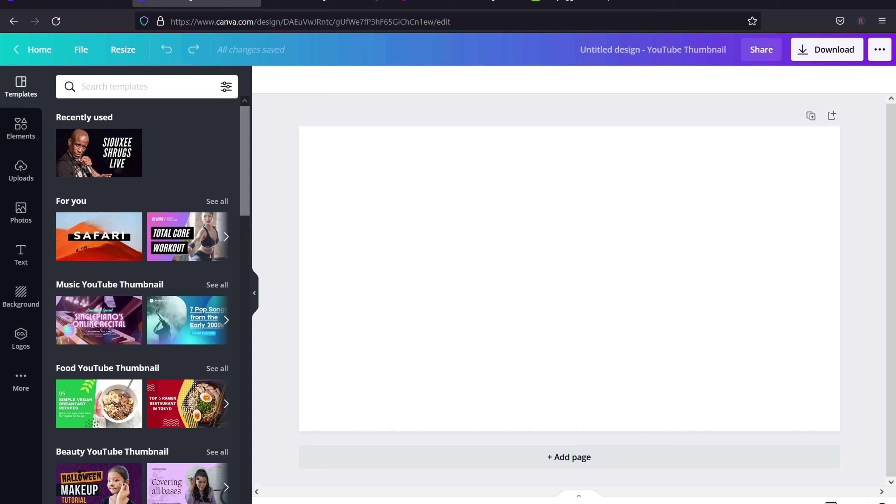
Add a heading that reads "Minimal Wallets" to the blank thumbnail page.
{"action": "left_click", "coordinate": [21, 254]}
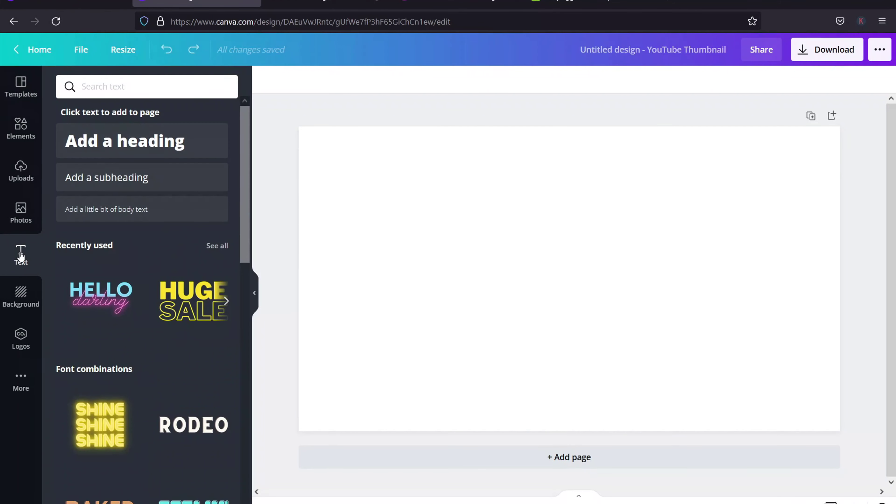
{"action": "left_click", "coordinate": [166, 145]}
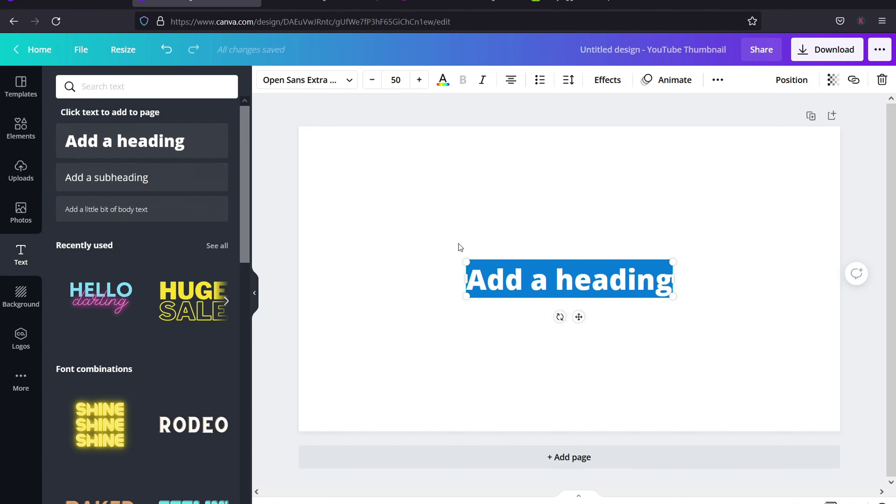
{"action": "type", "text": "Minimal Wallets"}
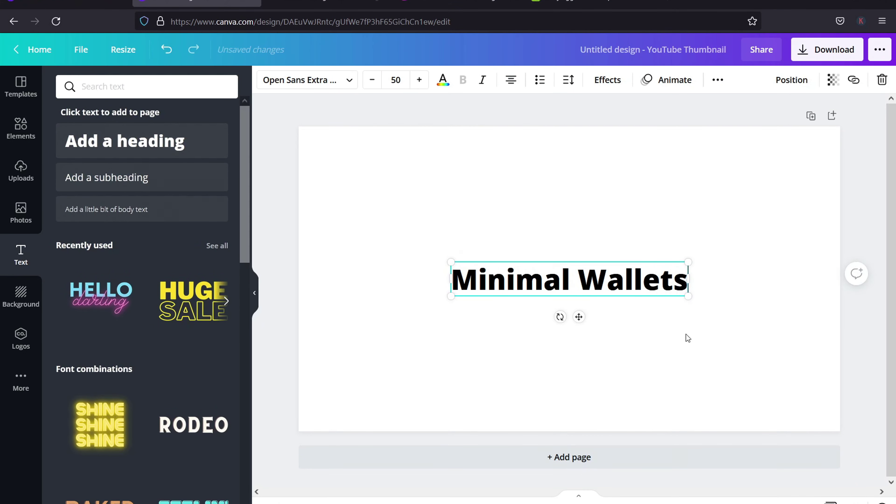
Set the heading's font to Glacial Indifference and make only the word "Wallets" bold.
{"action": "double_click", "coordinate": [667, 279]}
{"action": "left_click_drag", "start_coordinate": [677, 276], "coordinate": [455, 273]}
{"action": "left_click", "coordinate": [323, 78]}
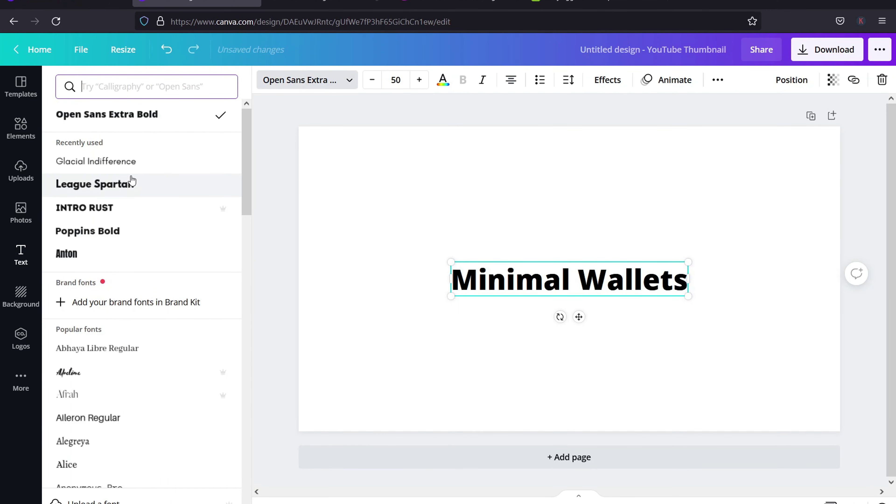
{"action": "left_click", "coordinate": [118, 163]}
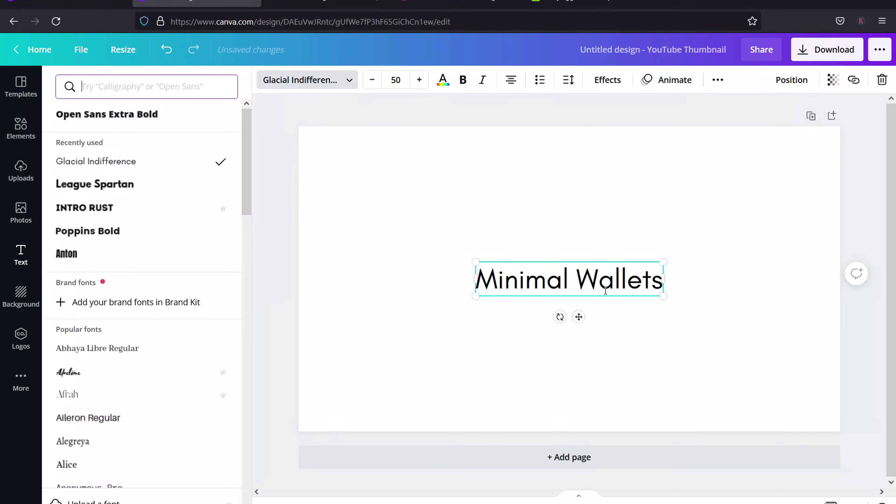
{"action": "left_click_drag", "start_coordinate": [577, 281], "coordinate": [660, 277]}
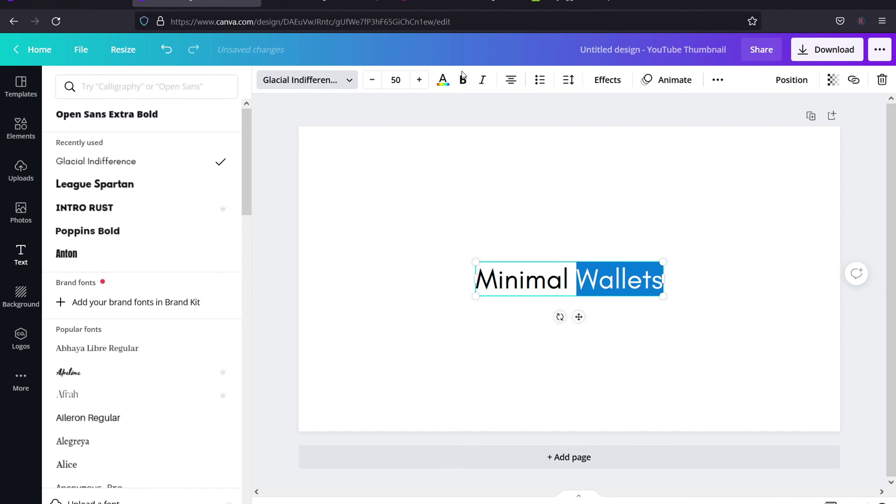
{"action": "left_click", "coordinate": [463, 79]}
{"action": "left_click", "coordinate": [460, 196]}
{"action": "left_click", "coordinate": [493, 283]}
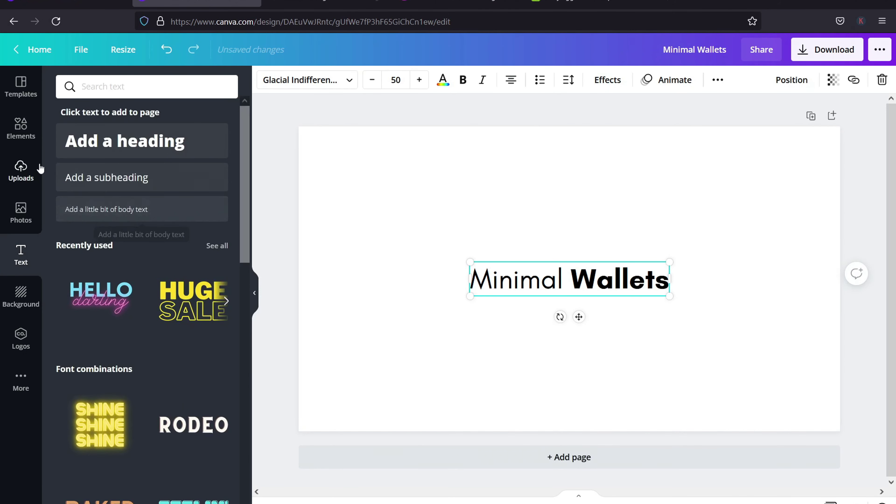
Search the elements for "wallet" and add the brown wallet graphic with green dollar bills to the page.
{"action": "left_click", "coordinate": [24, 132]}
{"action": "left_click", "coordinate": [102, 86]}
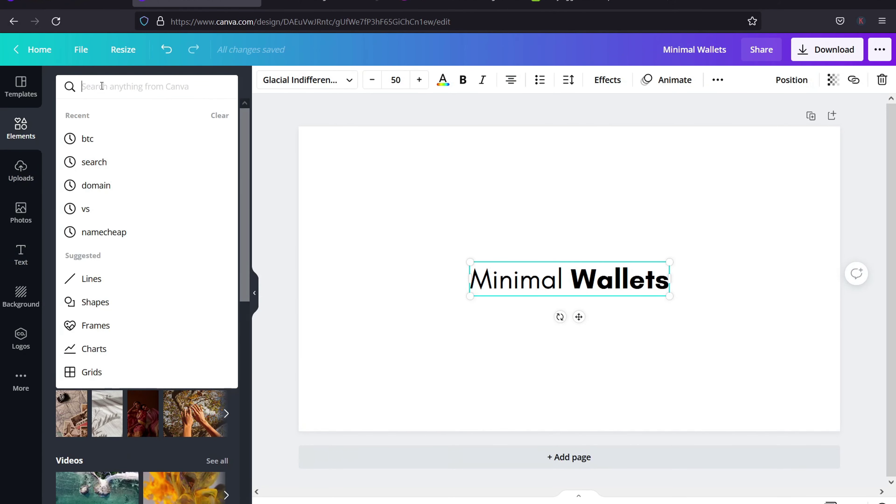
{"action": "type", "text": "wallet"}
{"action": "key", "text": "Return"}
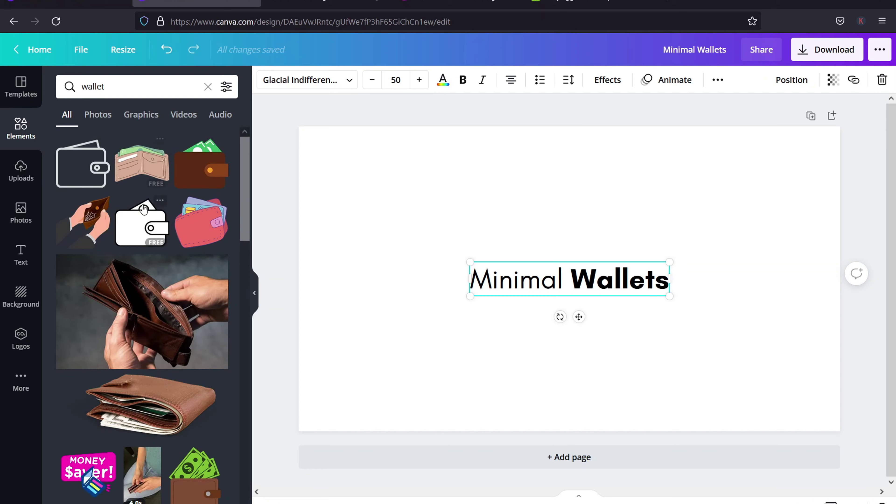
{"action": "scroll", "coordinate": [166, 218], "scroll_direction": "down", "scroll_amount": 5}
{"action": "scroll", "coordinate": [163, 191], "scroll_direction": "down", "scroll_amount": 10}
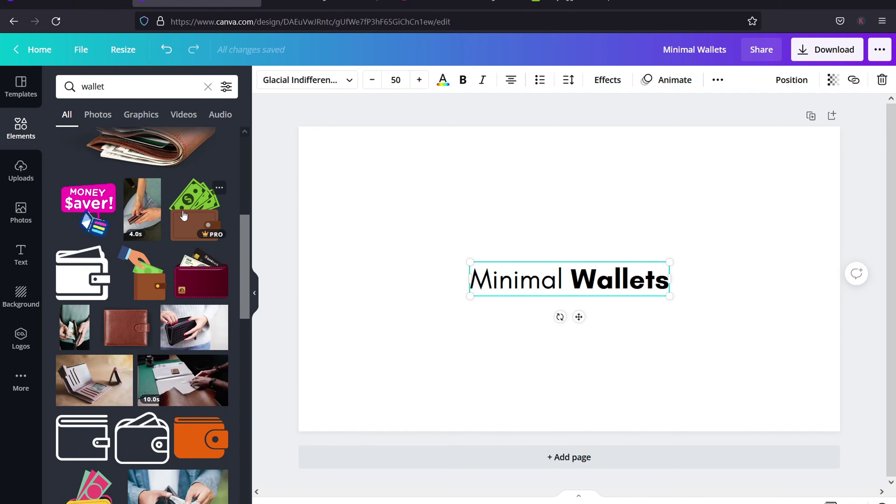
{"action": "scroll", "coordinate": [167, 321], "scroll_direction": "down", "scroll_amount": 2}
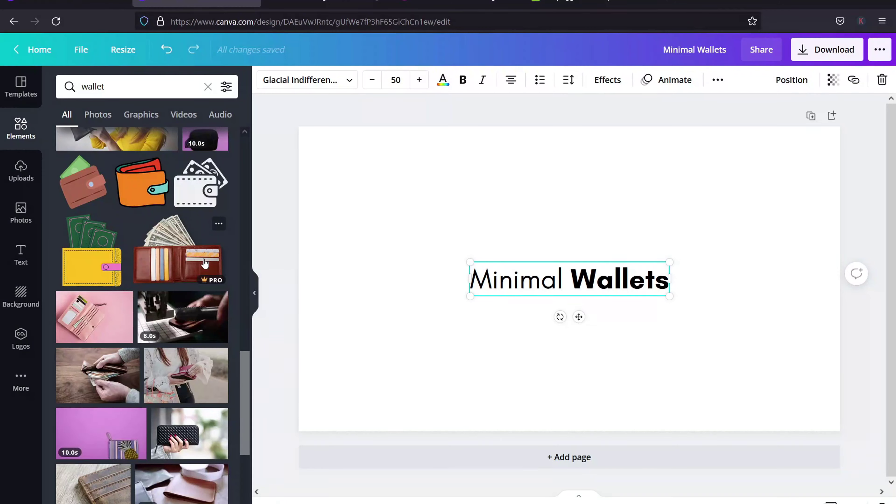
{"action": "scroll", "coordinate": [191, 247], "scroll_direction": "up", "scroll_amount": 15}
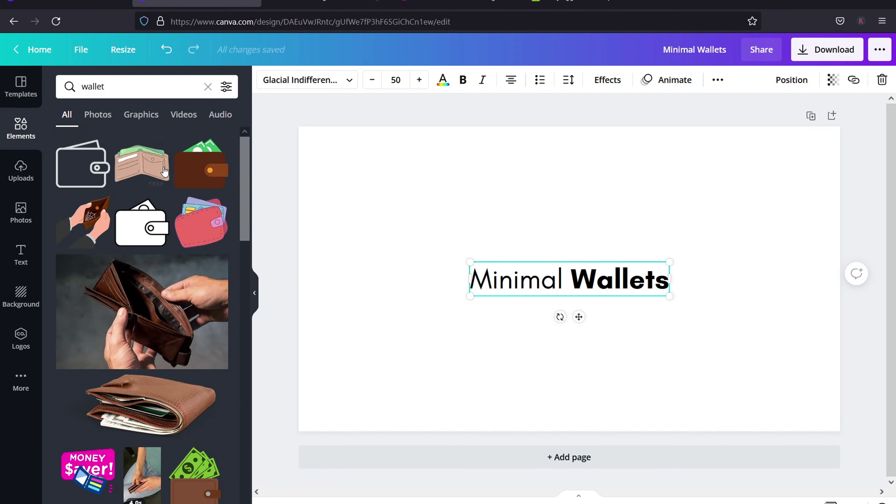
{"action": "scroll", "coordinate": [192, 170], "scroll_direction": "down", "scroll_amount": 10}
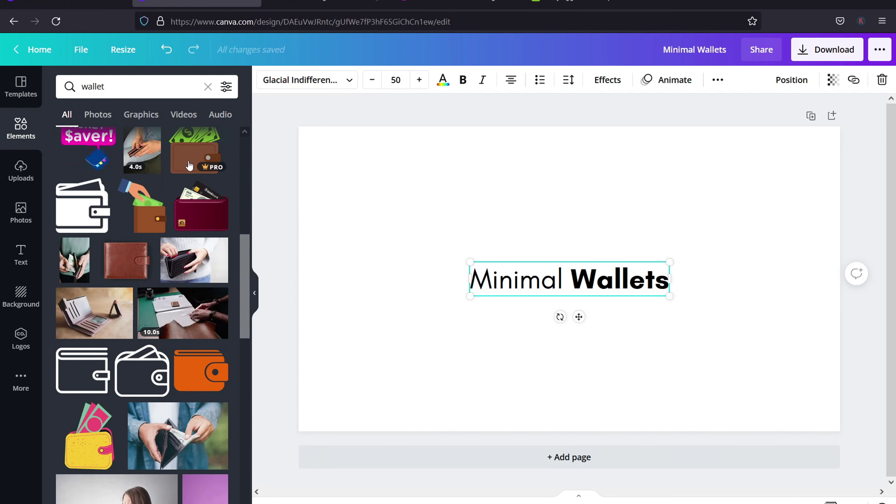
{"action": "scroll", "coordinate": [192, 198], "scroll_direction": "up", "scroll_amount": 2}
{"action": "left_click", "coordinate": [200, 232]}
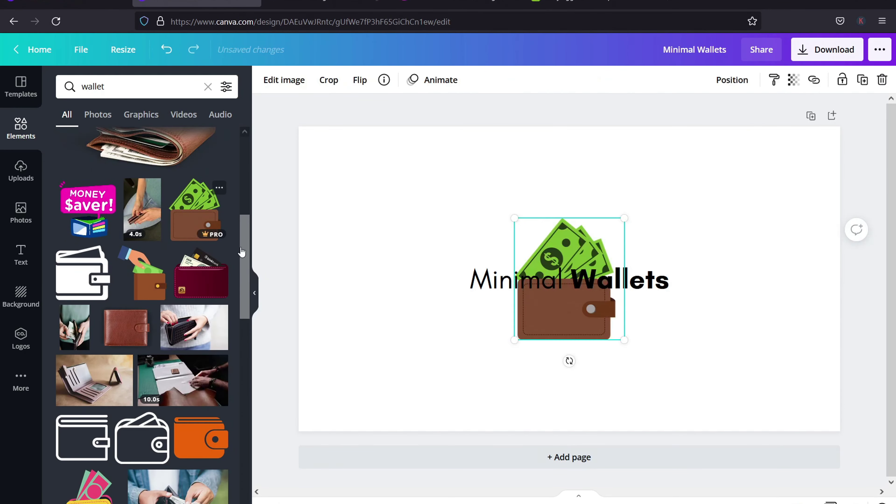
Shrink the wallet graphic to about the heading's height, tilt it slightly and place it directly before the word "Minimal".
{"action": "left_click_drag", "start_coordinate": [564, 309], "coordinate": [436, 288]}
{"action": "left_click_drag", "start_coordinate": [388, 196], "coordinate": [457, 275]}
{"action": "left_click_drag", "start_coordinate": [472, 312], "coordinate": [446, 295]}
{"action": "left_click", "coordinate": [399, 215]}
{"action": "left_click", "coordinate": [452, 281]}
{"action": "left_click_drag", "start_coordinate": [428, 256], "coordinate": [450, 286]}
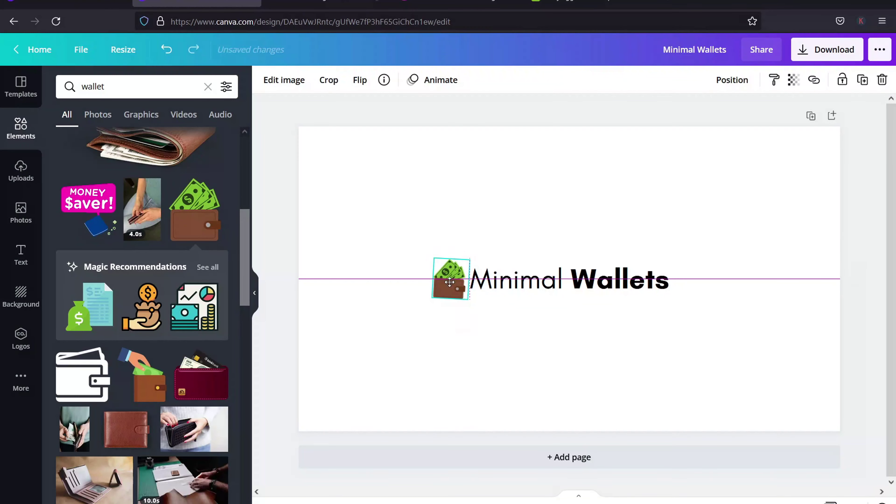
{"action": "left_click", "coordinate": [412, 208]}
{"action": "left_click_drag", "start_coordinate": [446, 295], "coordinate": [446, 290]}
Widen the space between "Minimal" and "Wallets" and move the wallet graphic into that gap.
{"action": "left_click", "coordinate": [536, 297]}
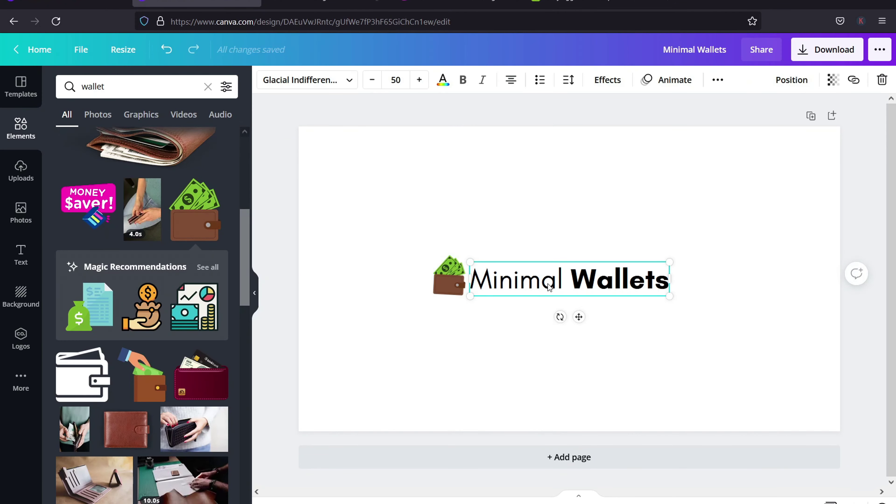
{"action": "left_click", "coordinate": [570, 279]}
{"action": "left_click_drag", "start_coordinate": [450, 282], "coordinate": [569, 283]}
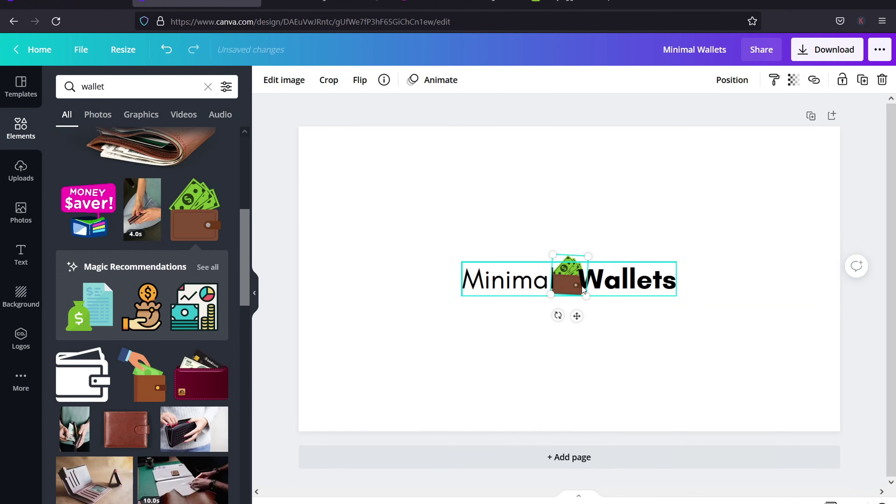
Delete the word after the wallet graphic, add more space and retype it as "Wallets".
{"action": "left_click", "coordinate": [612, 282]}
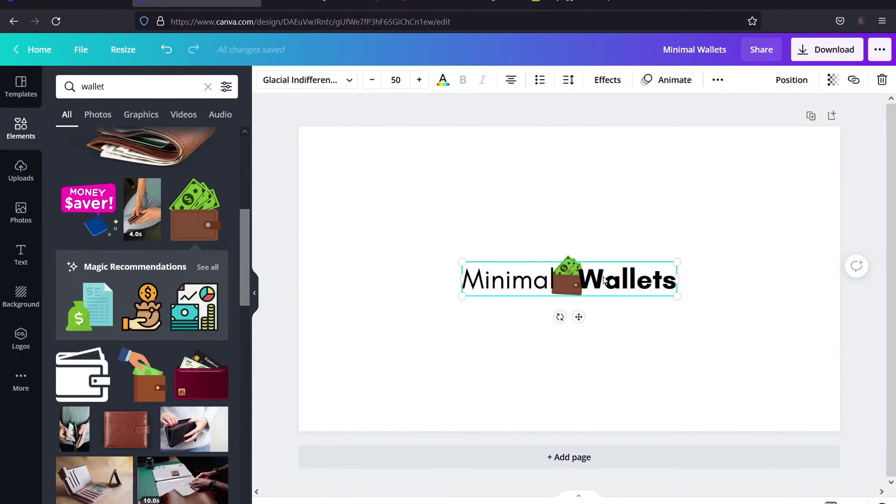
{"action": "double_click", "coordinate": [579, 280]}
{"action": "key", "text": "BackSpace"}
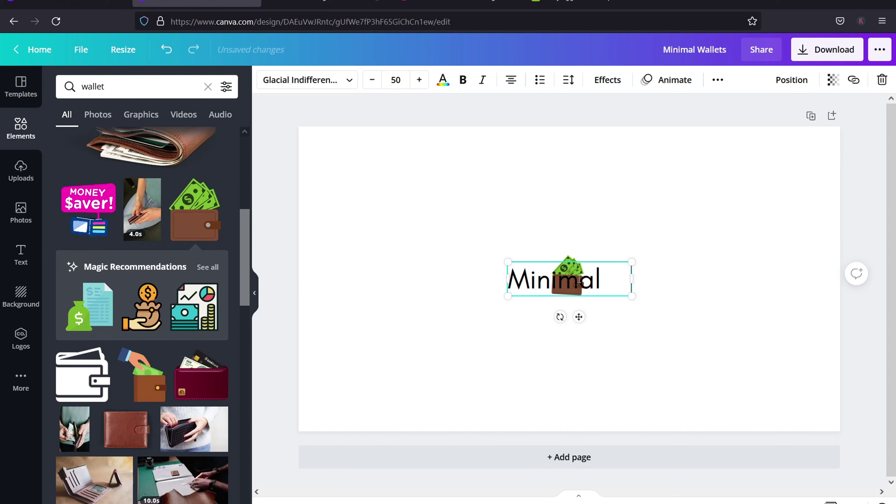
{"action": "type", "text": "Wal"}
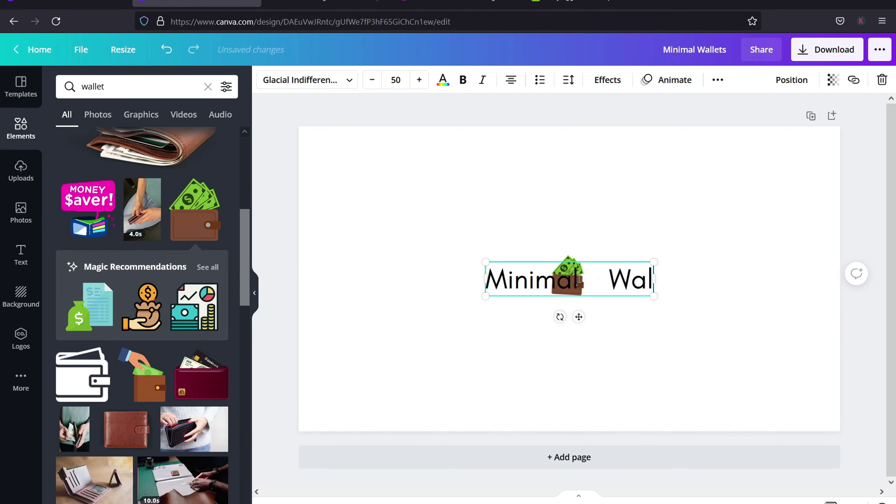
{"action": "type", "text": "lets"}
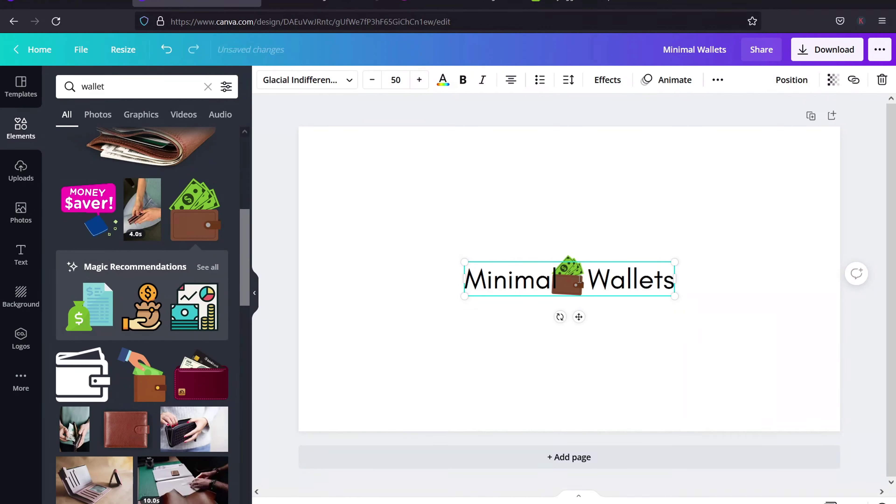
Make the word "Wallets" bold and adjust the spacing so the wallet graphic sits clear between the two words.
{"action": "mouse_move", "coordinate": [588, 276]}
{"action": "left_mouse_down"}
{"action": "mouse_move", "coordinate": [696, 280]}
{"action": "mouse_move", "coordinate": [596, 282]}
{"action": "left_mouse_up"}
{"action": "left_click", "coordinate": [676, 280]}
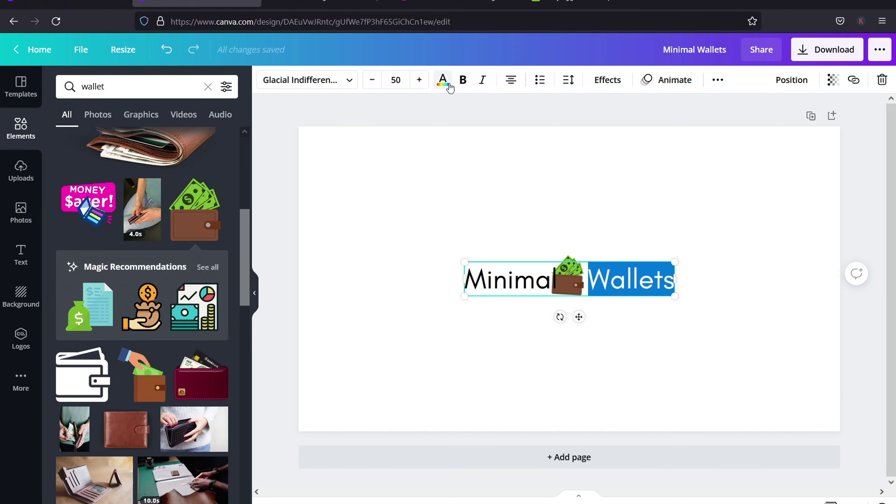
{"action": "left_click", "coordinate": [463, 80]}
{"action": "key", "text": "Escape"}
{"action": "left_click", "coordinate": [528, 209]}
{"action": "left_click_drag", "start_coordinate": [531, 267], "coordinate": [526, 280]}
{"action": "left_click", "coordinate": [512, 190]}
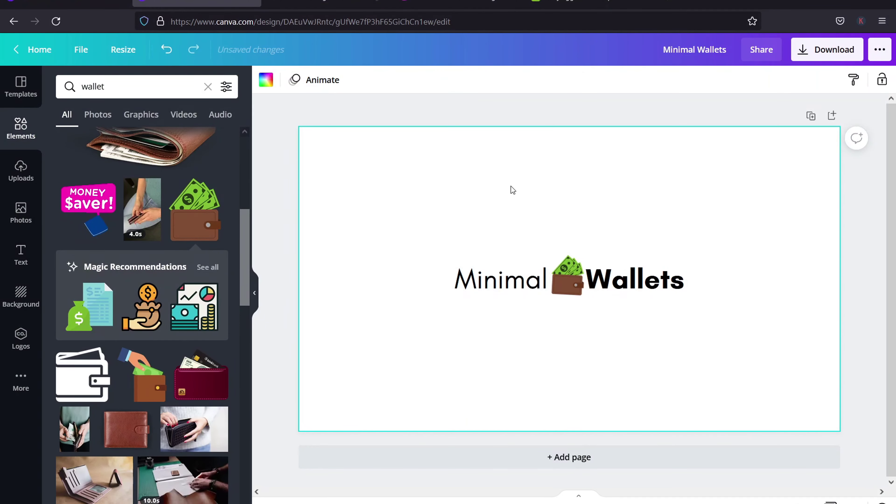
Download the logo design as a PNG and put the saved Minimal Wallets.png file on the desktop.
{"action": "left_click", "coordinate": [815, 52]}
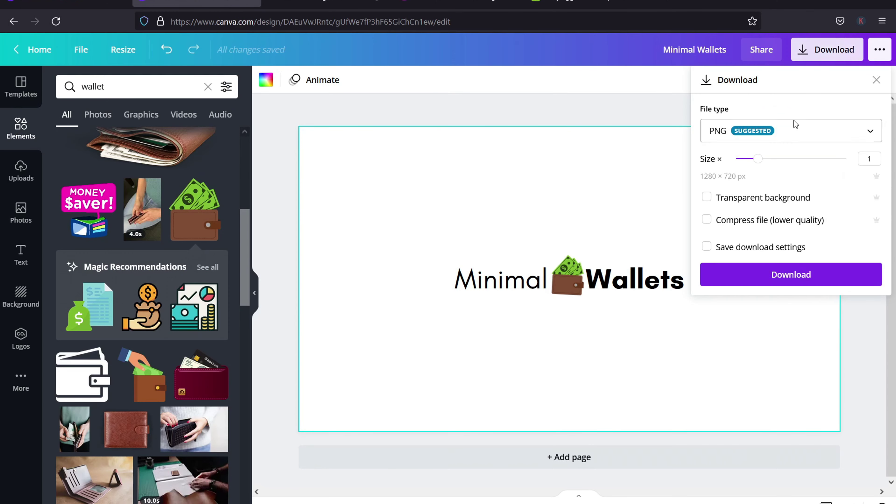
{"action": "left_click", "coordinate": [765, 278]}
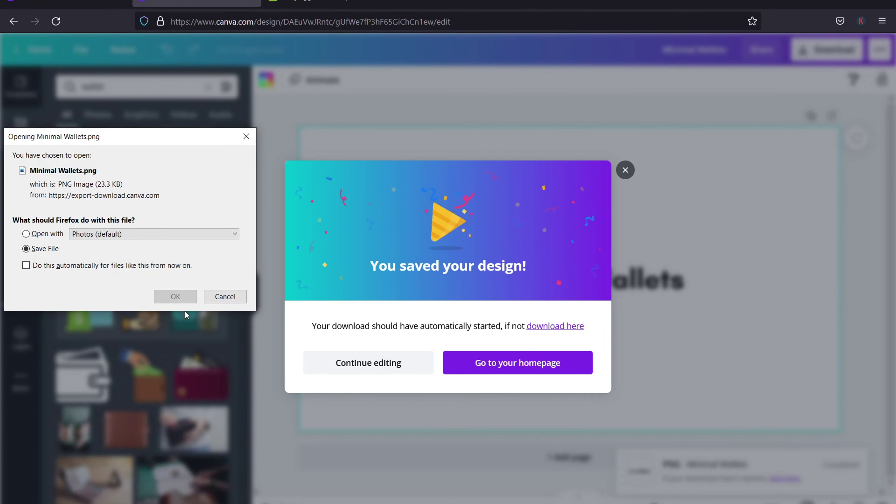
{"action": "left_click", "coordinate": [178, 293]}
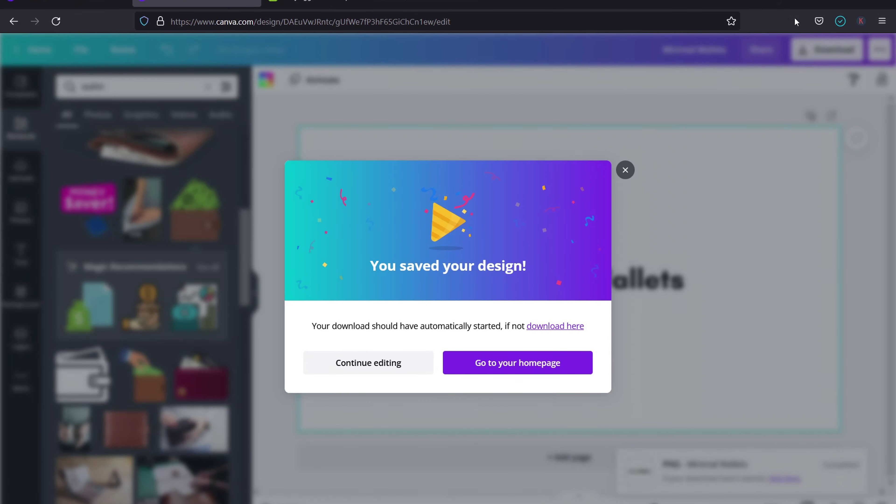
{"action": "left_click", "coordinate": [840, 22]}
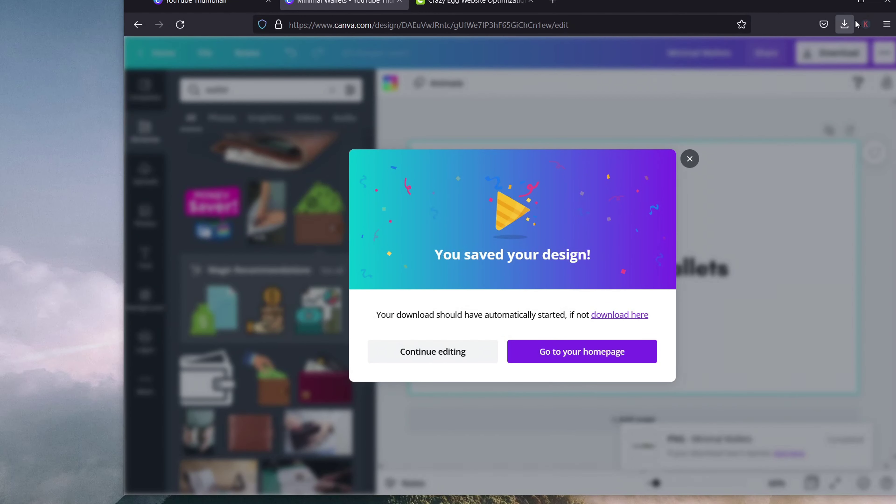
{"action": "left_click", "coordinate": [852, 24]}
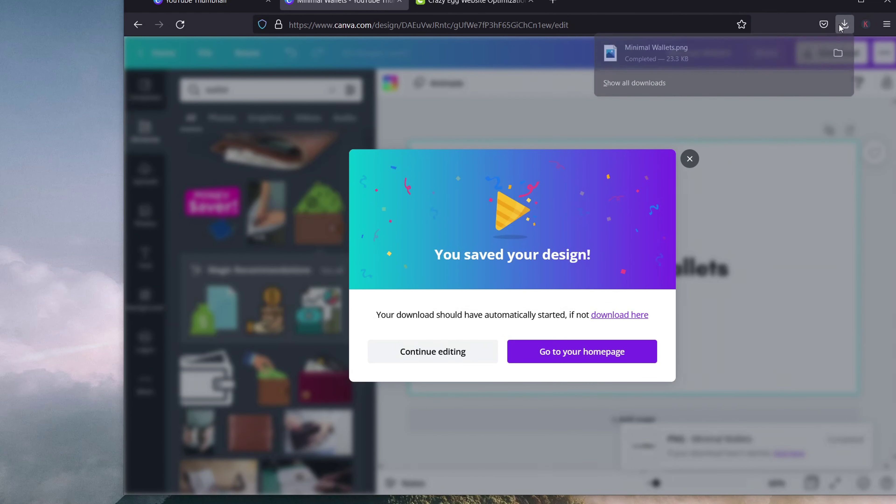
{"action": "left_click_drag", "start_coordinate": [686, 57], "coordinate": [25, 80]}
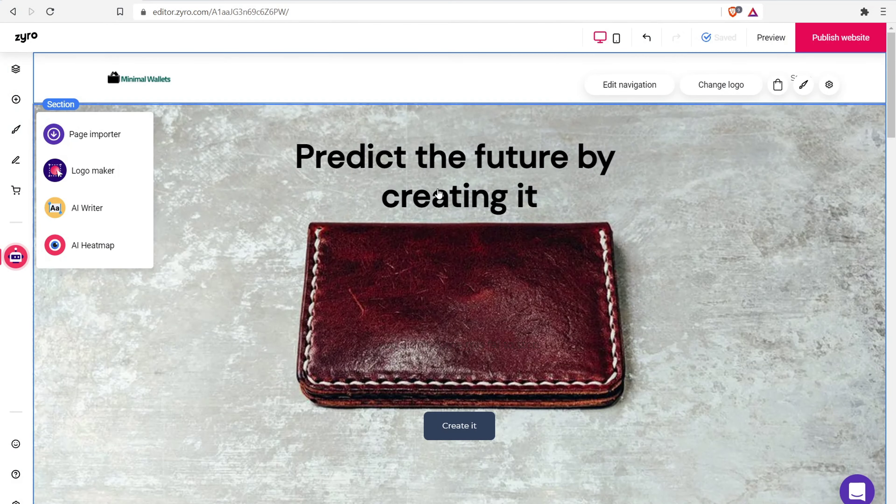
{"action": "left_click", "coordinate": [714, 103]}
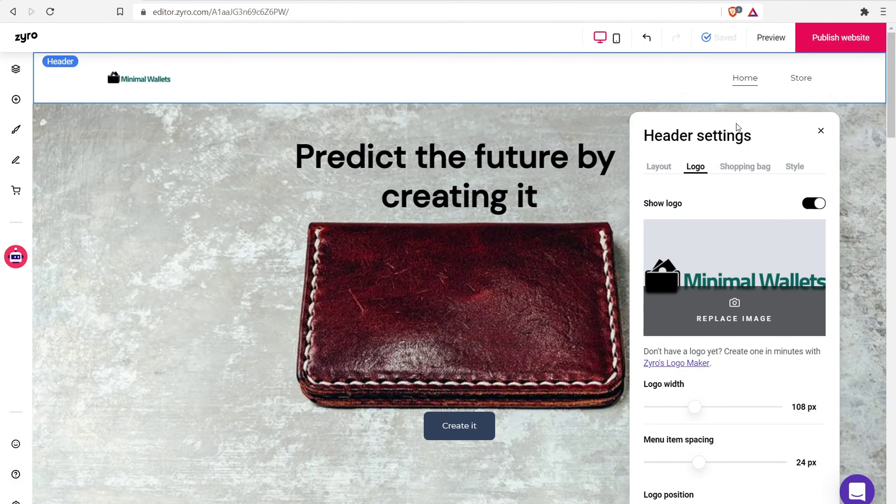
{"action": "left_click", "coordinate": [724, 329]}
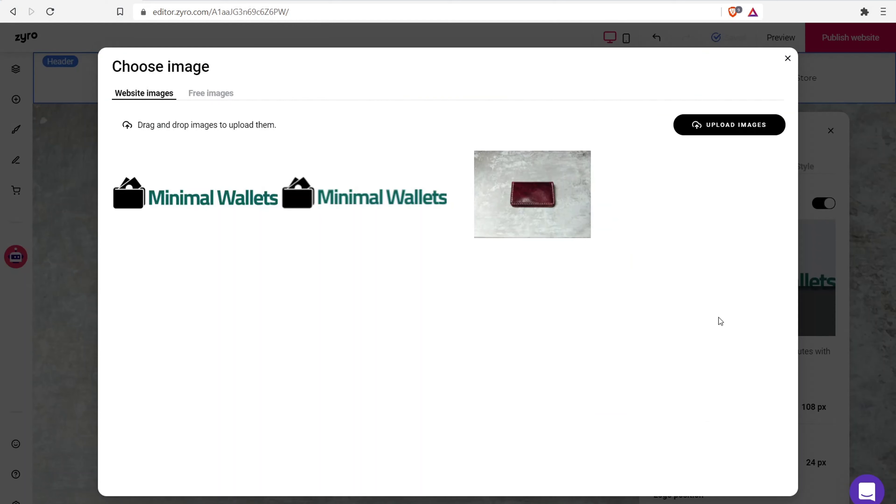
{"action": "left_click", "coordinate": [710, 128]}
{"action": "left_click", "coordinate": [213, 100]}
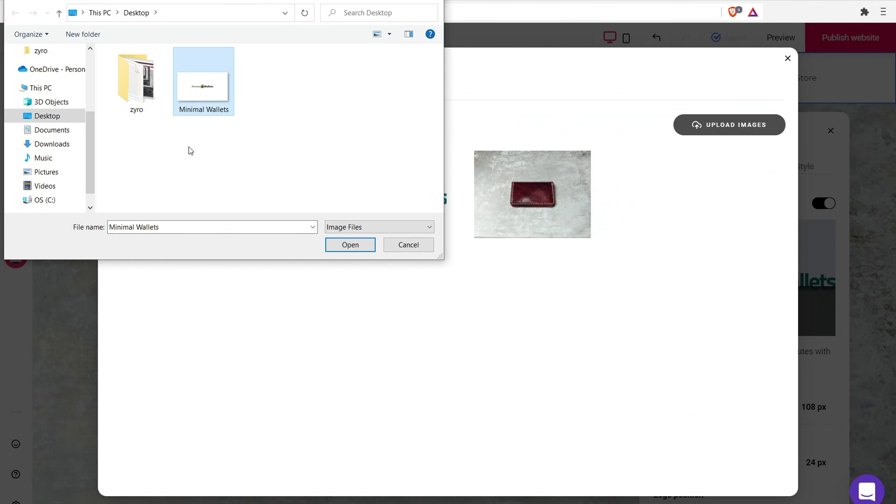
{"action": "left_click", "coordinate": [413, 249]}
Return to the browser with the Canva design and run a web search for "remove bg" in a new tab.
{"action": "key", "text": "alt+Tab"}
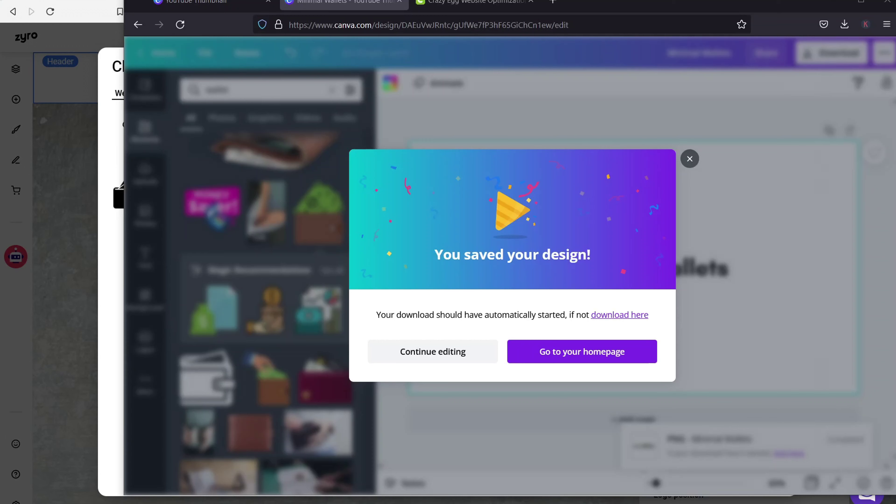
{"action": "left_click", "coordinate": [552, 3]}
{"action": "type", "text": "remove bg"}
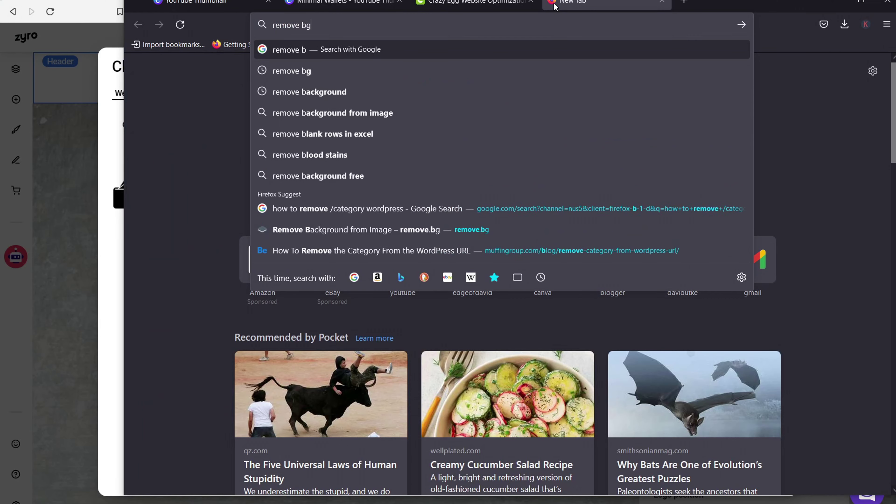
{"action": "key", "text": "Return"}
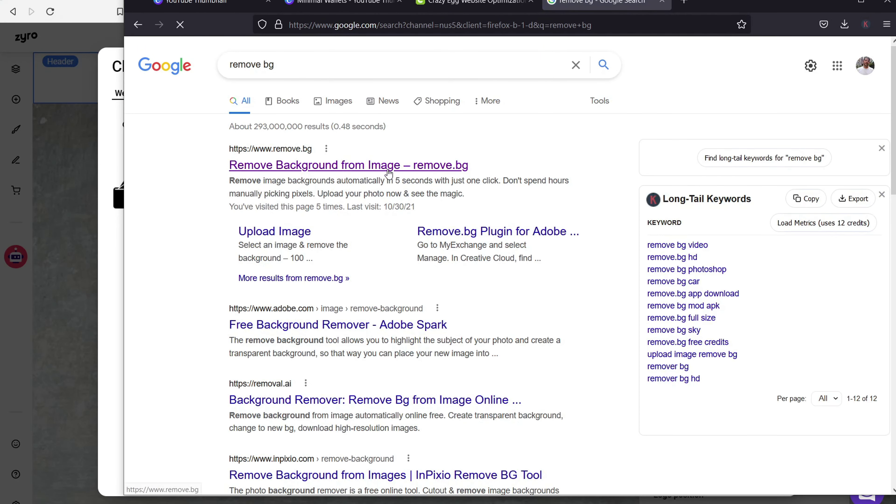
Open the remove.bg website from the search results, bring up its image upload page and minimize the browser window.
{"action": "left_click", "coordinate": [388, 173]}
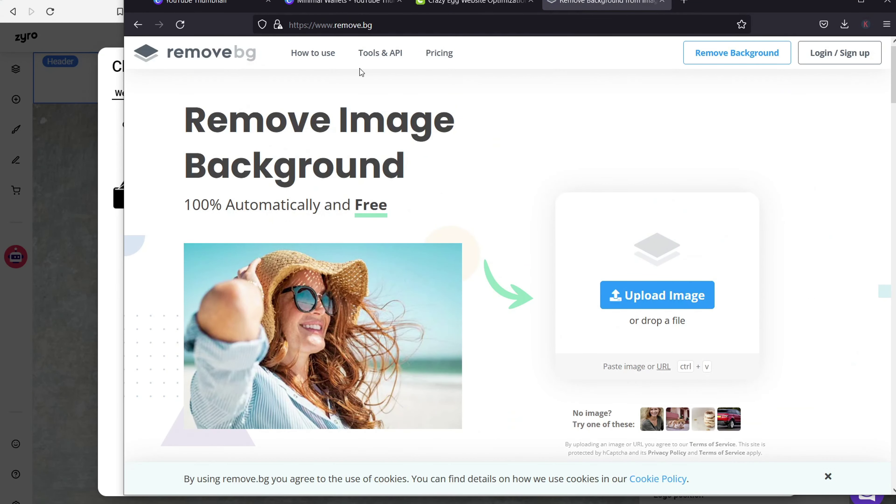
{"action": "left_click", "coordinate": [640, 300]}
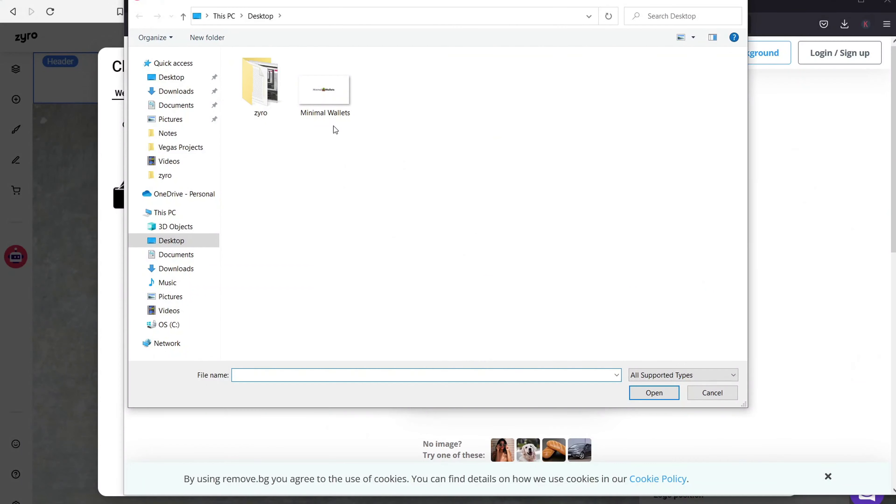
{"action": "left_click", "coordinate": [711, 392]}
{"action": "left_click", "coordinate": [827, 5]}
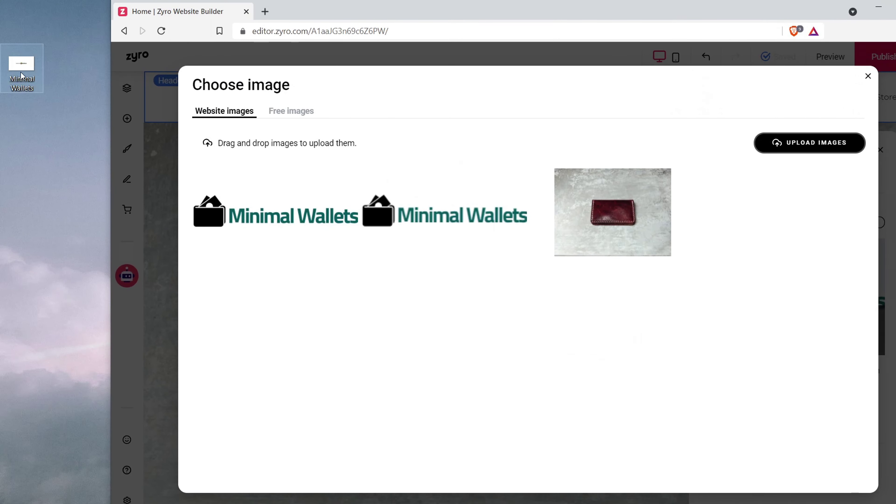
Open the Minimal Wallets image from the desktop in Microsoft Office 2010 and show its picture editing tools.
{"action": "right_click", "coordinate": [22, 76]}
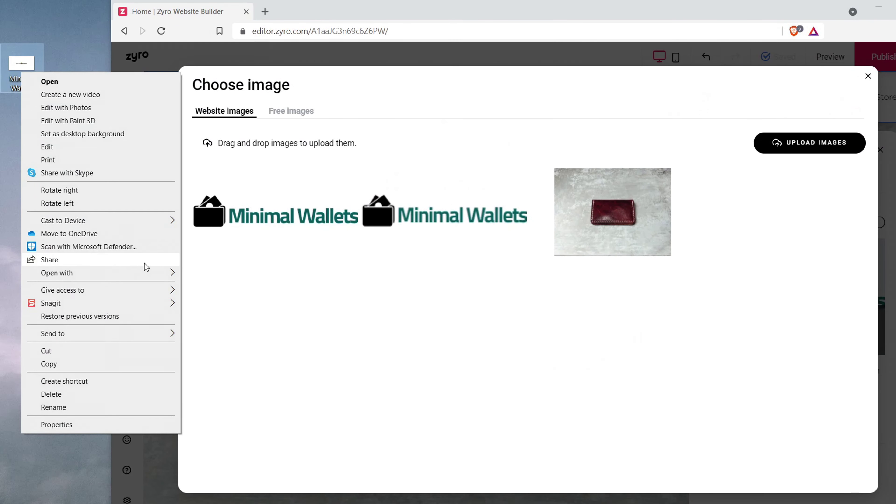
{"action": "mouse_move", "coordinate": [162, 273]}
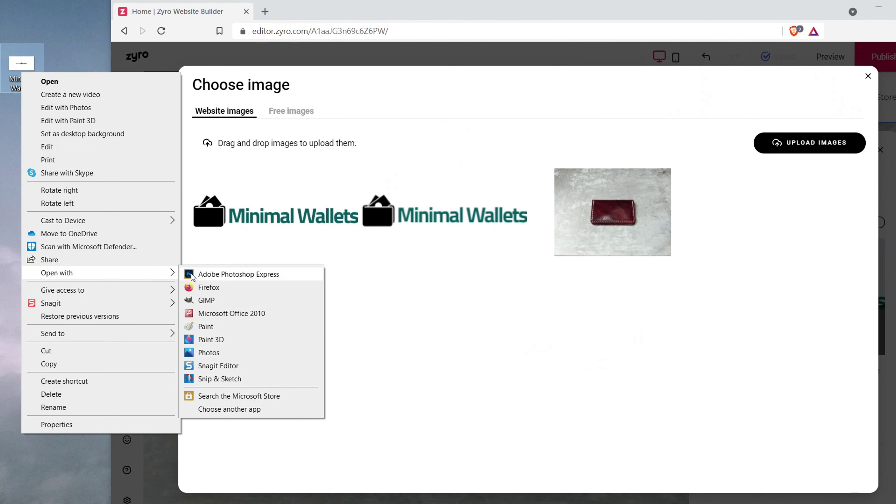
{"action": "left_click", "coordinate": [240, 314]}
{"action": "left_click", "coordinate": [313, 19]}
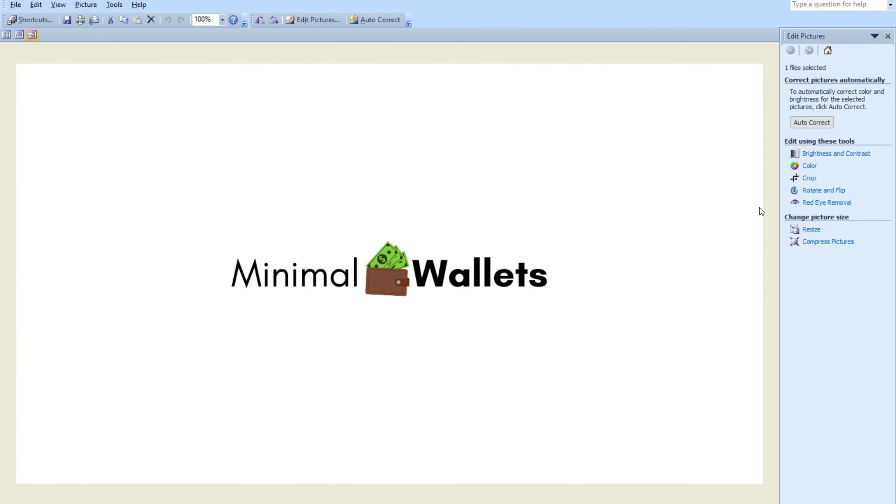
Crop 299 pixels off the top and 318 pixels off the bottom of the logo picture.
{"action": "left_click", "coordinate": [809, 178]}
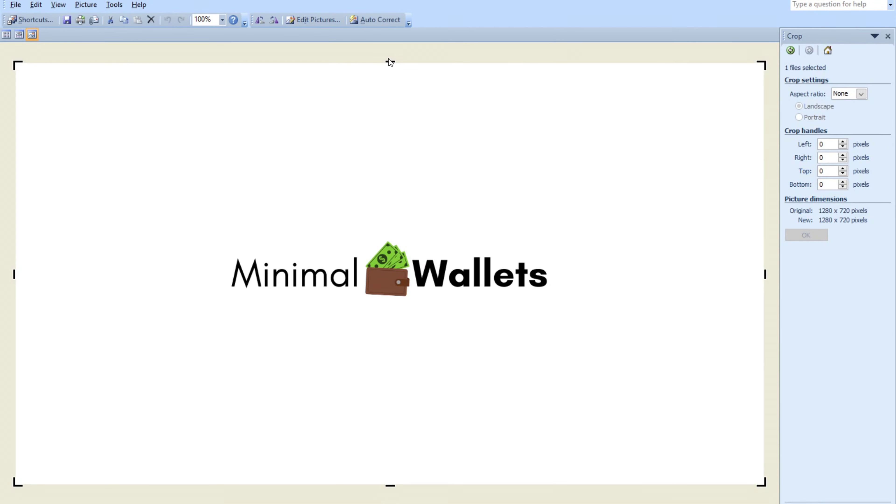
{"action": "left_click_drag", "start_coordinate": [389, 60], "coordinate": [392, 235]}
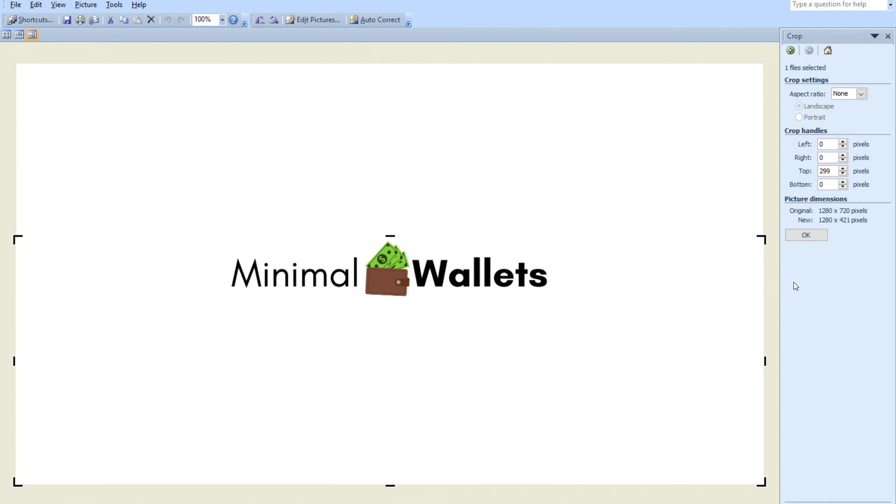
{"action": "left_click", "coordinate": [798, 239]}
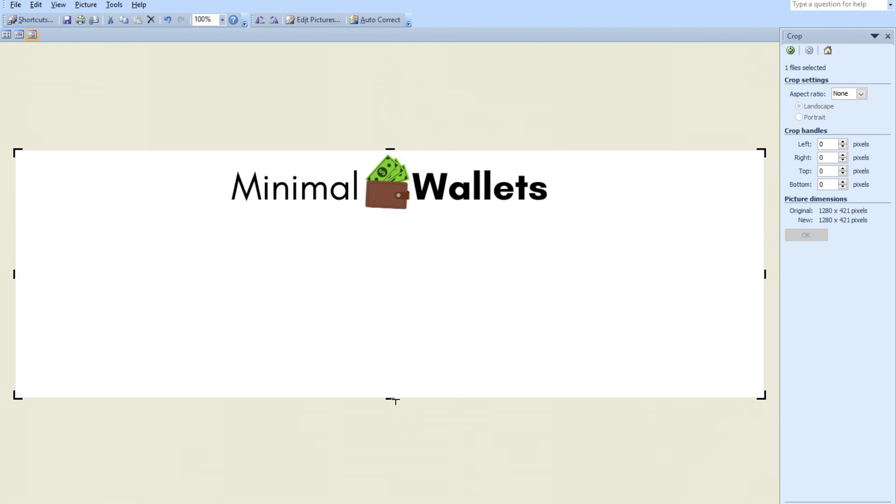
{"action": "left_click_drag", "start_coordinate": [392, 398], "coordinate": [397, 207]}
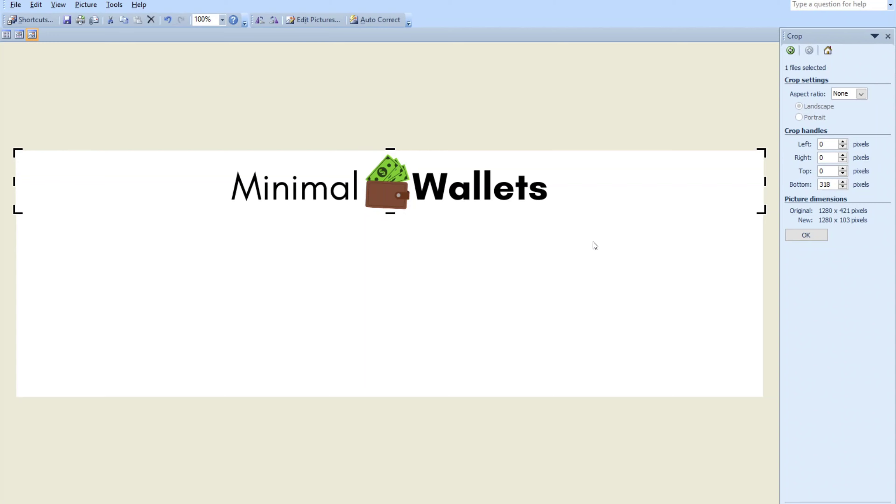
{"action": "left_click", "coordinate": [816, 236]}
Crop the blank space on both sides of the logo to reach 563 x 103 pixels, and save the picture.
{"action": "left_click_drag", "start_coordinate": [762, 280], "coordinate": [547, 274]}
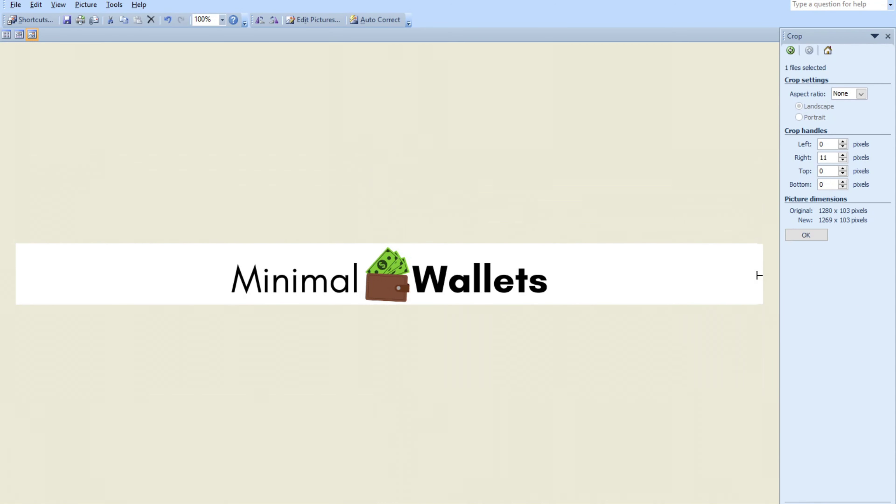
{"action": "left_click", "coordinate": [818, 239]}
{"action": "left_click_drag", "start_coordinate": [121, 274], "coordinate": [296, 276]}
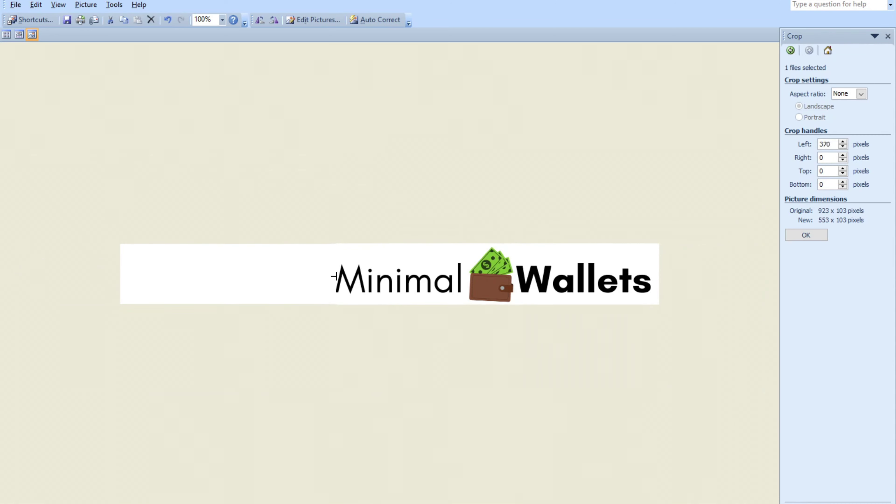
{"action": "left_click", "coordinate": [813, 237]}
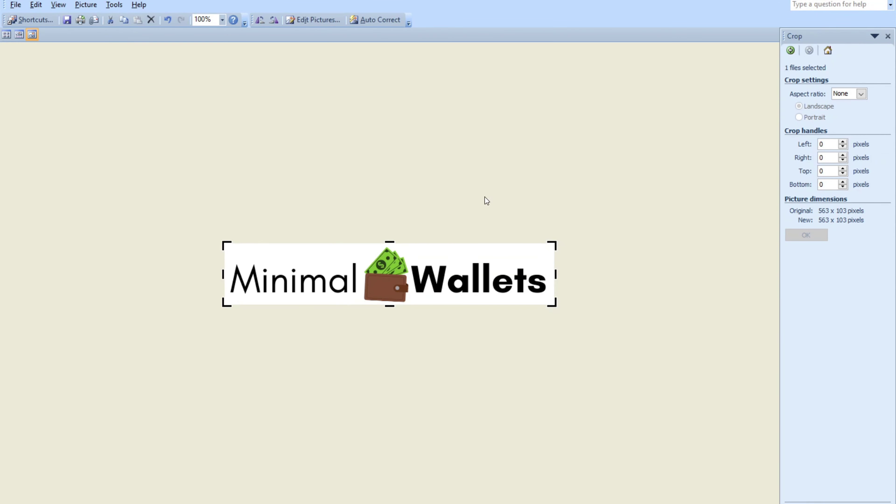
{"action": "double_click", "coordinate": [327, 268]}
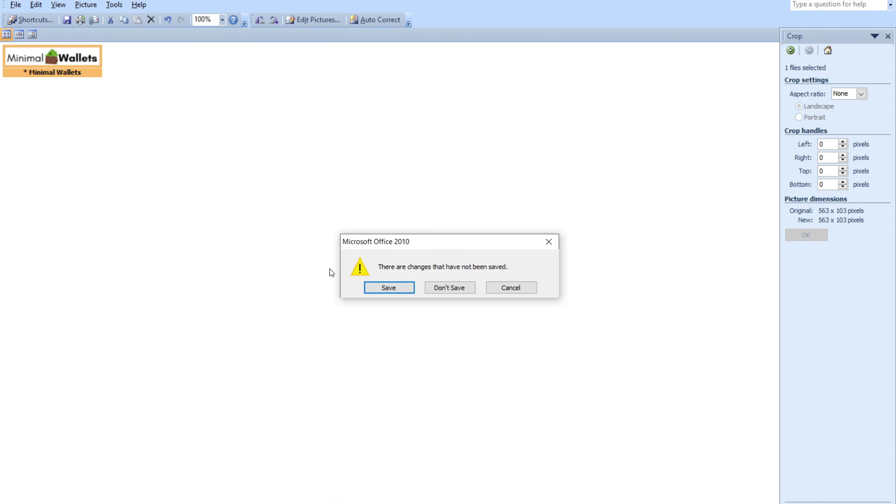
{"action": "left_click", "coordinate": [389, 287]}
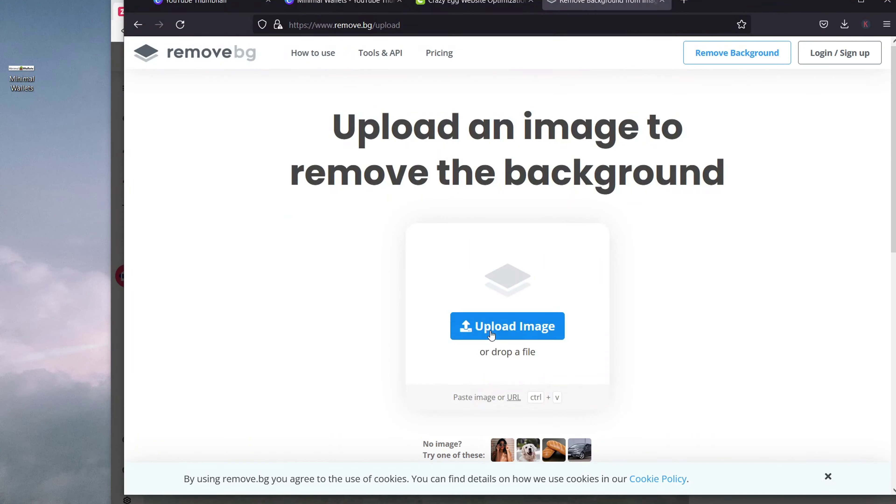
Upload the cropped Minimal Wallets image from the desktop to remove.bg.
{"action": "left_click", "coordinate": [482, 333]}
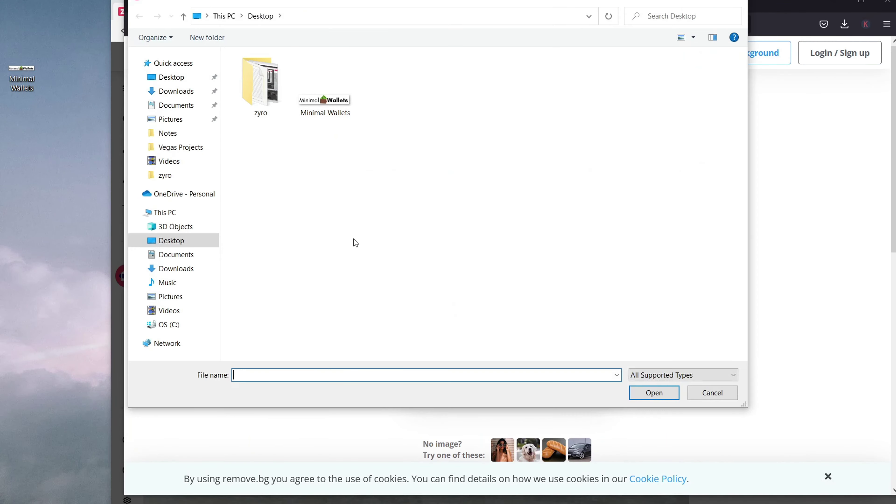
{"action": "left_click", "coordinate": [324, 103]}
{"action": "left_click", "coordinate": [654, 393]}
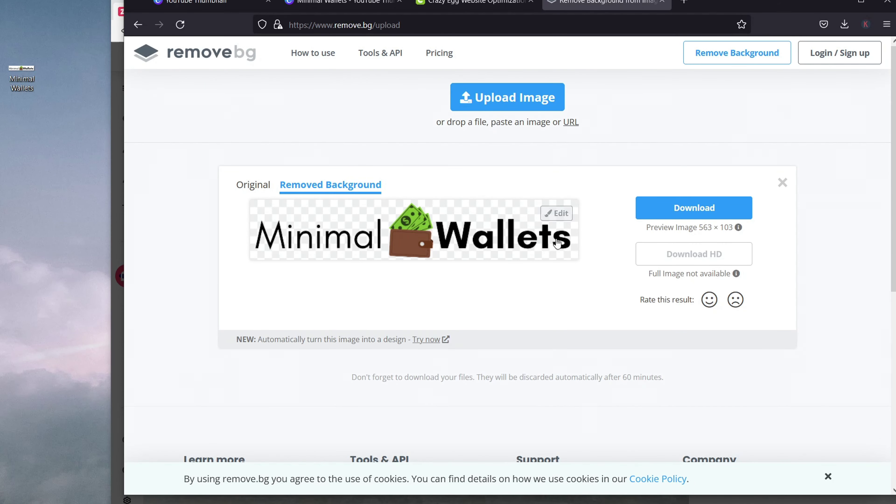
Download the background-free logo as Minimal_Wallets-removebg-preview.png and place the file on the desktop.
{"action": "left_click", "coordinate": [686, 209]}
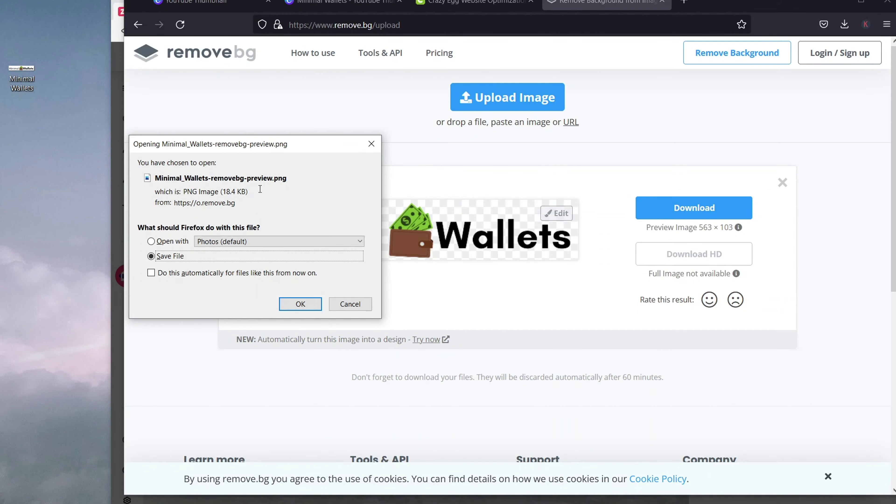
{"action": "left_click", "coordinate": [300, 305]}
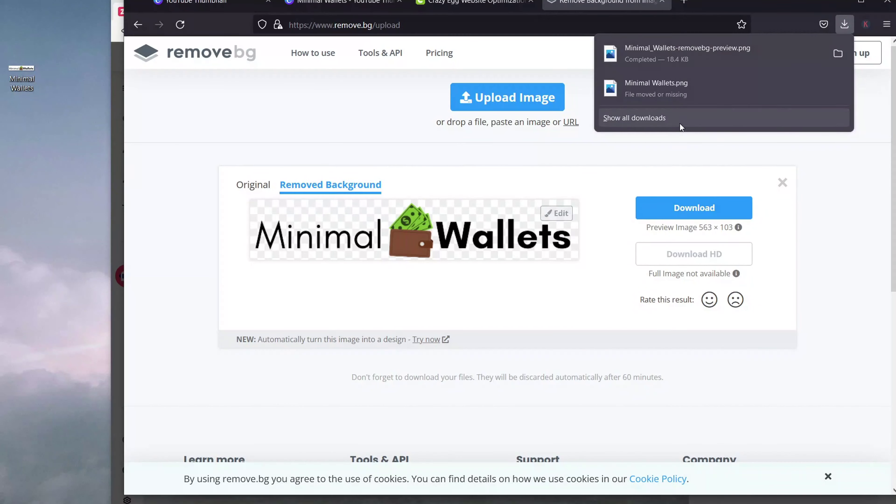
{"action": "left_click_drag", "start_coordinate": [681, 63], "coordinate": [50, 148]}
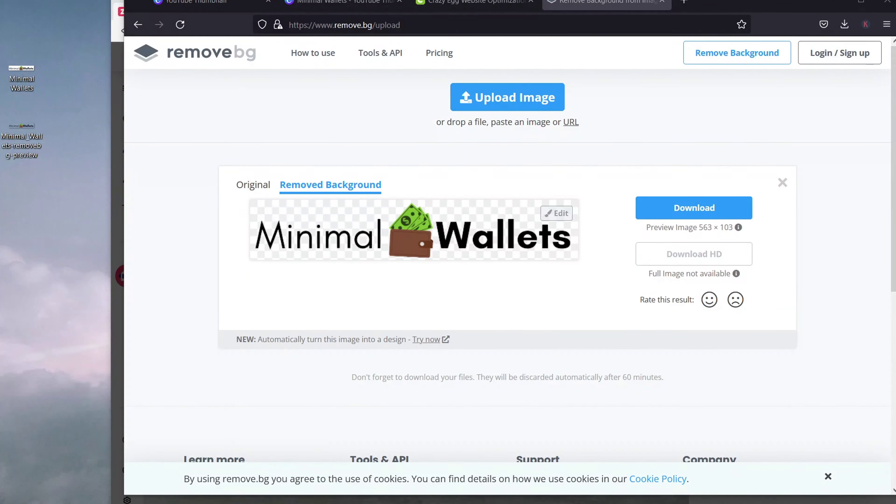
Switch back to the Zyro editor, upload Minimal_Wallets-removebg-preview and add it to the page as the header logo.
{"action": "key", "text": "alt+Tab"}
{"action": "left_click", "coordinate": [810, 144]}
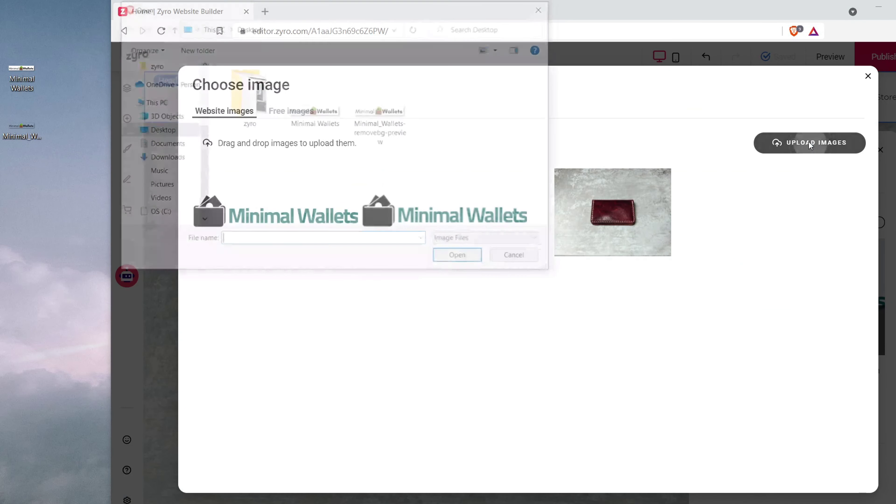
{"action": "left_click", "coordinate": [381, 117]}
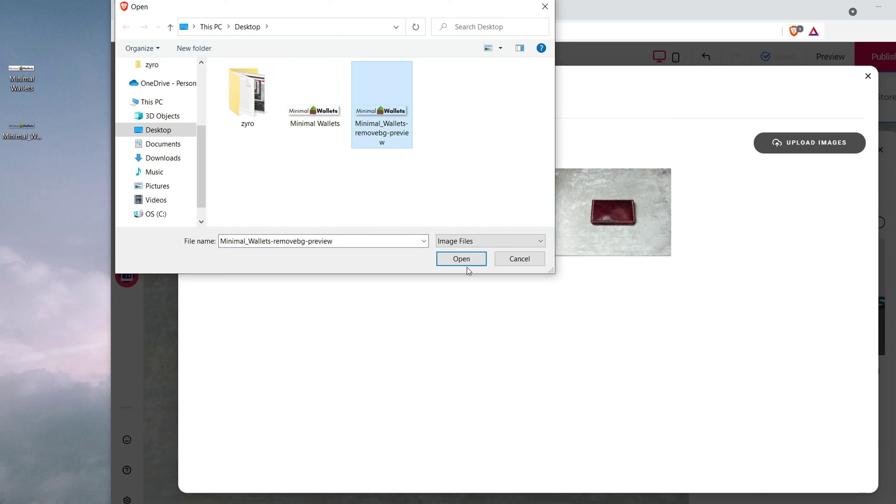
{"action": "left_click", "coordinate": [465, 260]}
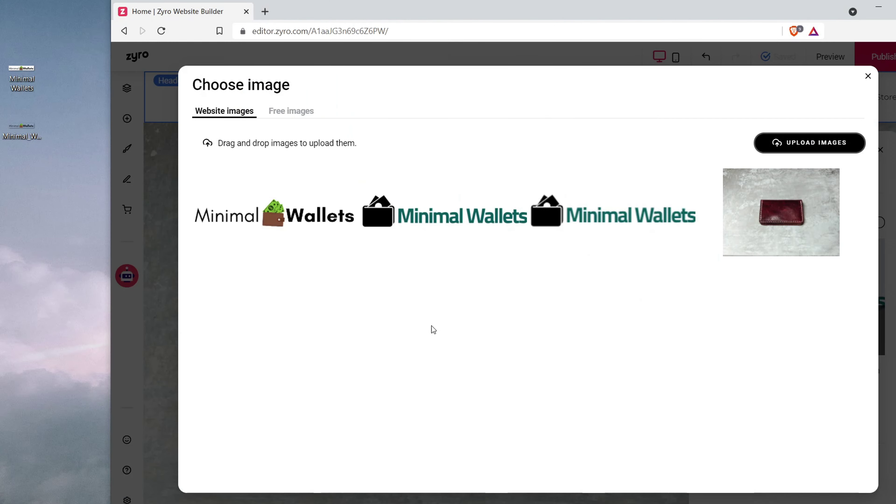
{"action": "left_click", "coordinate": [298, 227]}
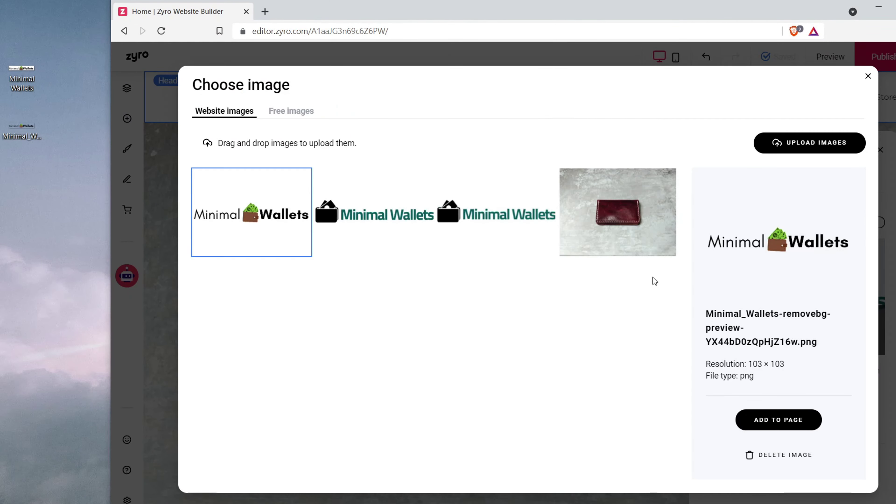
{"action": "left_click", "coordinate": [769, 420]}
Maximize the editor's browser window and close the header settings.
{"action": "double_click", "coordinate": [790, 11]}
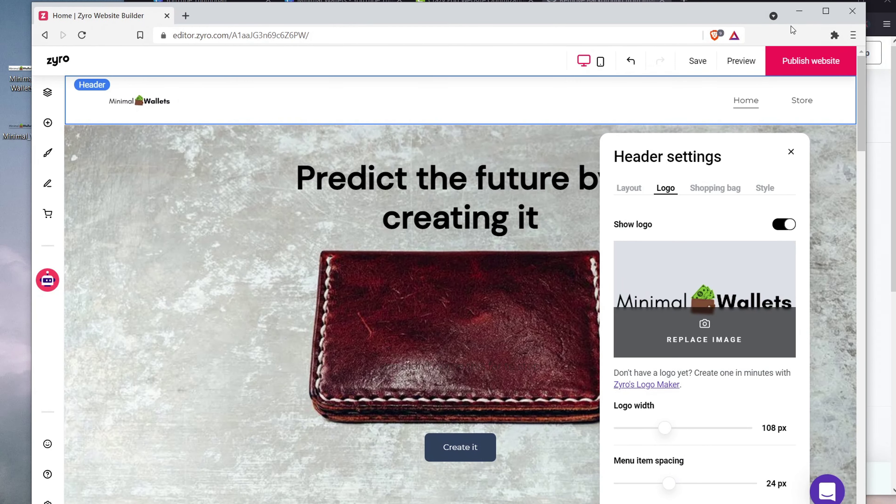
{"action": "left_click", "coordinate": [825, 12]}
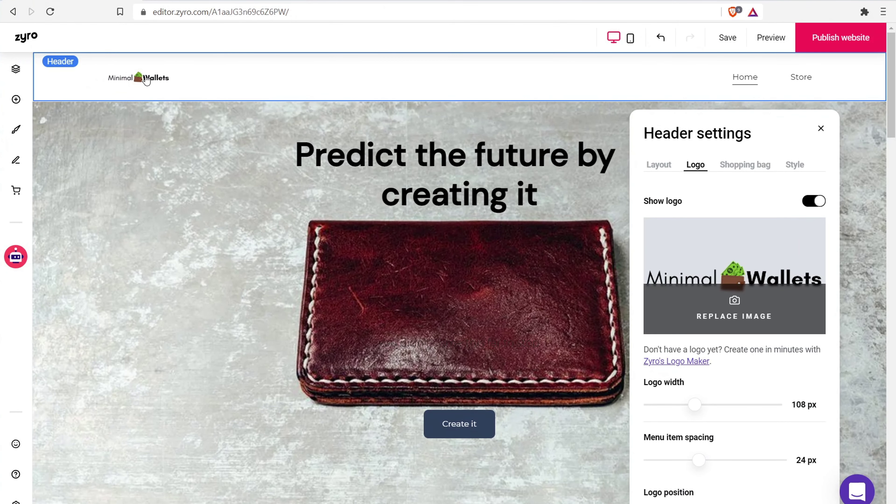
{"action": "left_click", "coordinate": [146, 79]}
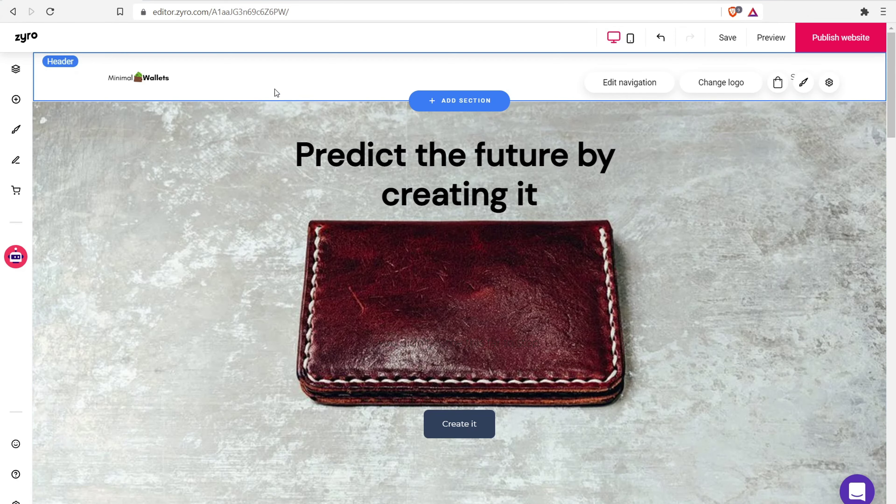
{"action": "left_click", "coordinate": [16, 256]}
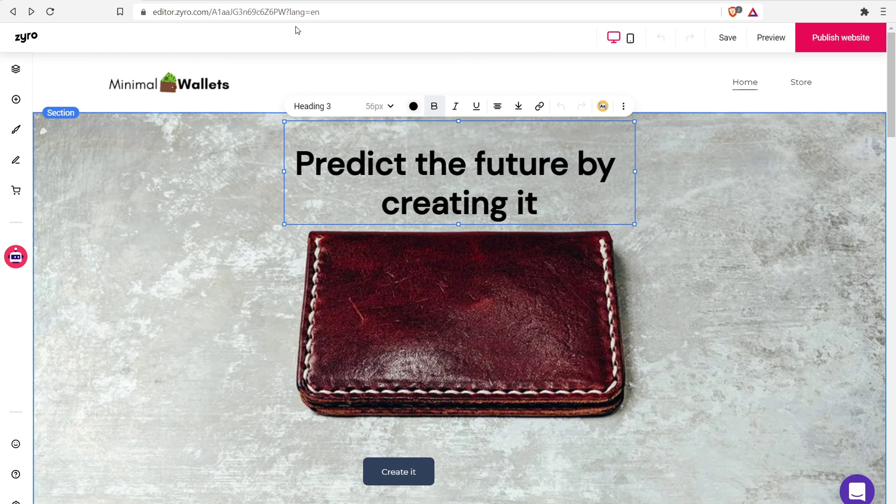
{"action": "left_click_drag", "start_coordinate": [484, 152], "coordinate": [401, 126]}
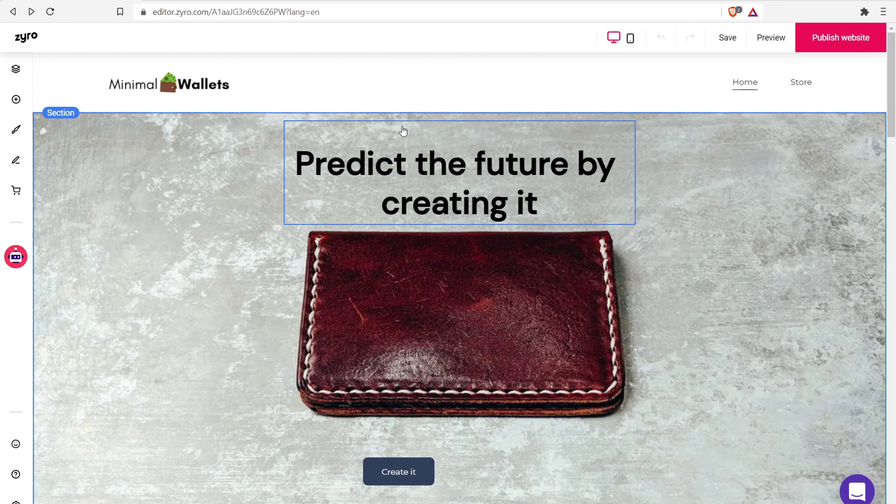
{"action": "left_click", "coordinate": [215, 191]}
{"action": "left_click_drag", "start_coordinate": [427, 191], "coordinate": [202, 386]}
{"action": "left_click_drag", "start_coordinate": [272, 353], "coordinate": [444, 202]}
Move the "Create it" button up so it sits centred directly beneath the wallet photo.
{"action": "left_click_drag", "start_coordinate": [400, 473], "coordinate": [462, 442]}
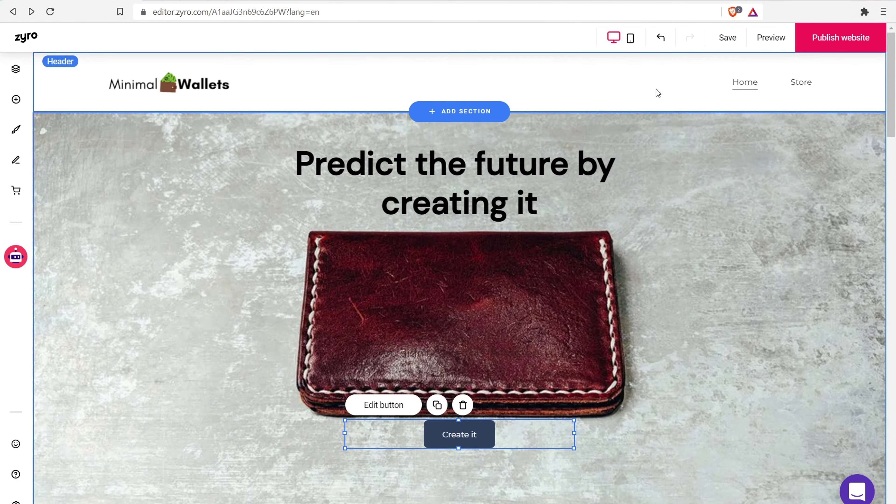
{"action": "scroll", "coordinate": [459, 247], "scroll_direction": "down", "scroll_amount": 15}
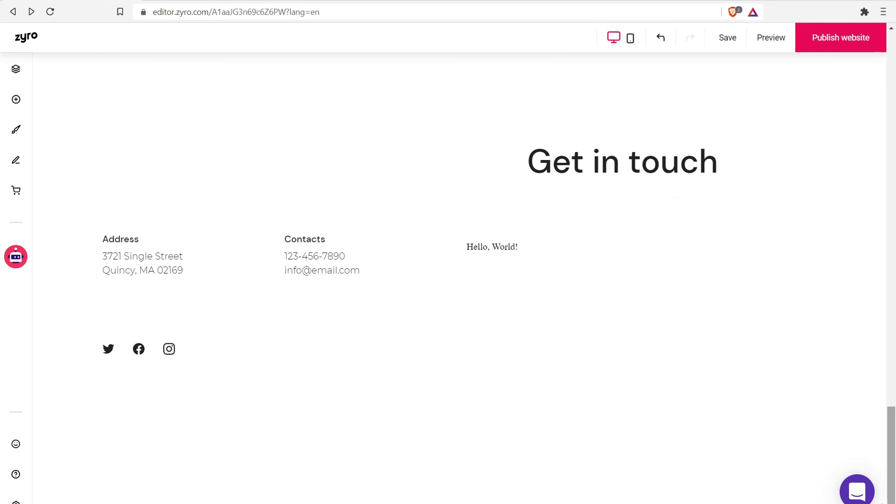
{"action": "left_click_drag", "start_coordinate": [891, 443], "coordinate": [894, 76]}
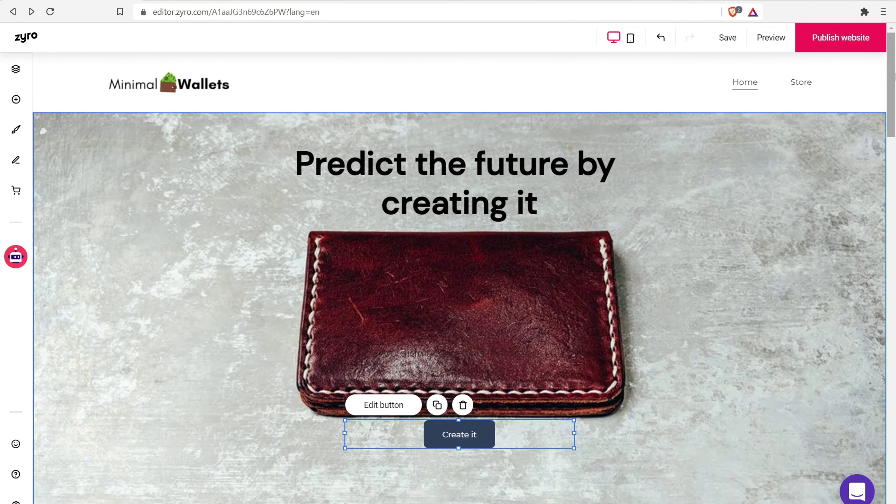
Add a new dropdown to the main navigation and rename it Resources.
{"action": "left_click", "coordinate": [16, 71]}
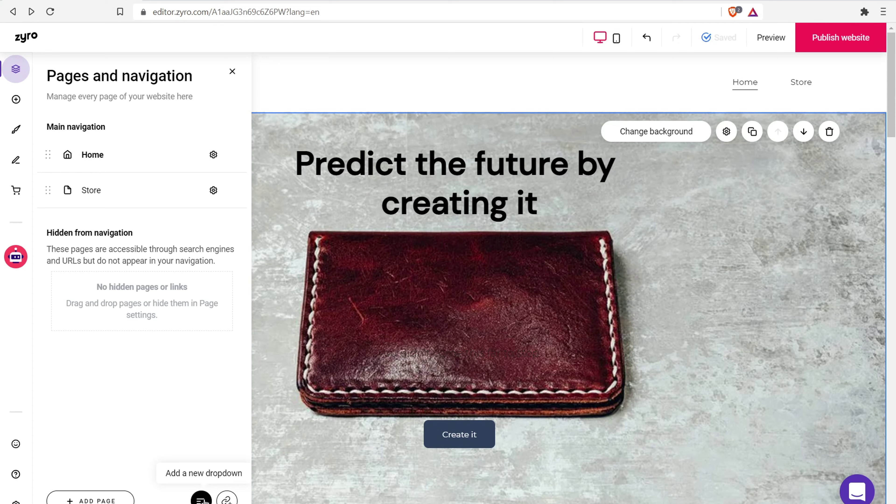
{"action": "left_click", "coordinate": [202, 499]}
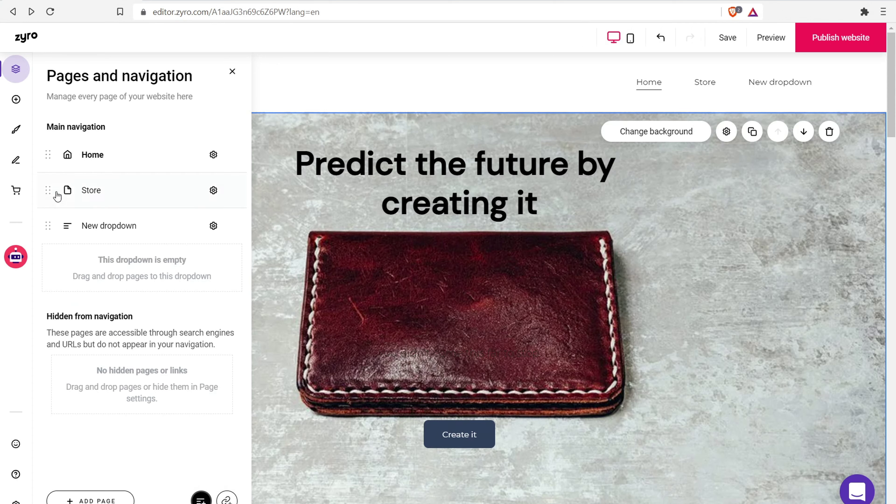
{"action": "left_click", "coordinate": [211, 225]}
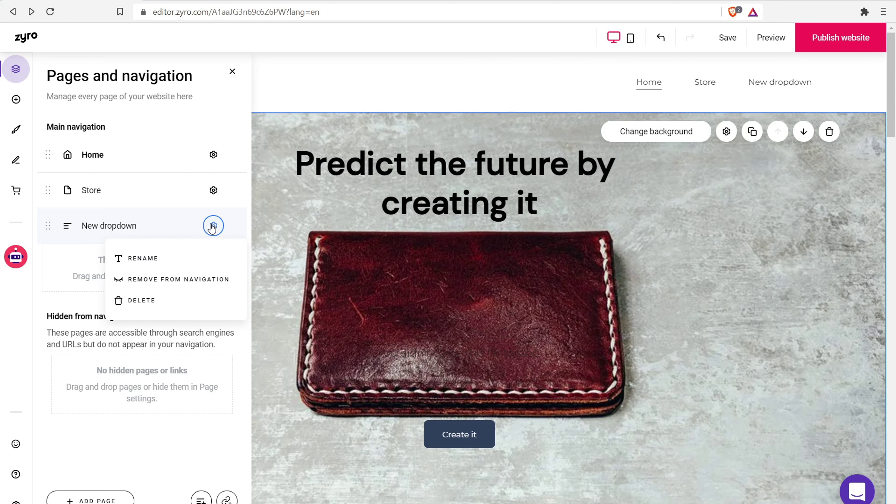
{"action": "left_click", "coordinate": [137, 256]}
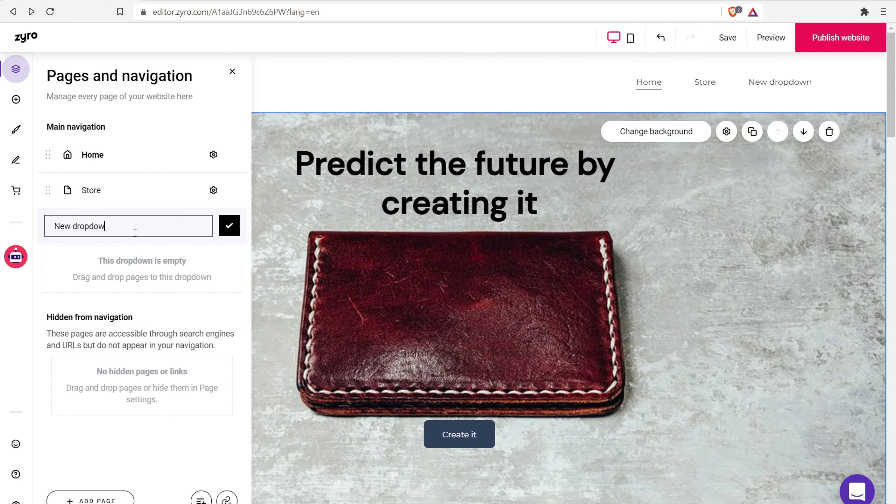
{"action": "key", "text": "BackSpace"}
{"action": "key", "text": "BackSpace"}
{"action": "key", "text": "BackSpace"}
{"action": "key", "text": "BackSpace"}
{"action": "key", "text": "BackSpace"}
{"action": "key", "text": "BackSpace"}
{"action": "key", "text": "BackSpace"}
{"action": "key", "text": "BackSpace"}
{"action": "key", "text": "BackSpace"}
{"action": "key", "text": "BackSpace"}
{"action": "type", "text": "rE"}
{"action": "key", "text": "BackSpace"}
{"action": "key", "text": "BackSpace"}
{"action": "key", "text": "BackSpace"}
{"action": "type", "text": "R"}
{"action": "left_click", "coordinate": [229, 225]}
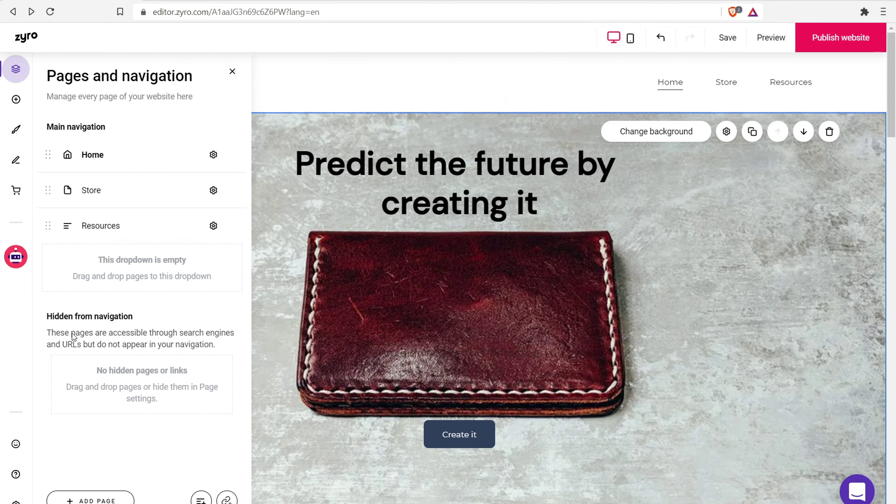
Add a blank page and place it inside the Resources dropdown.
{"action": "left_click", "coordinate": [90, 501]}
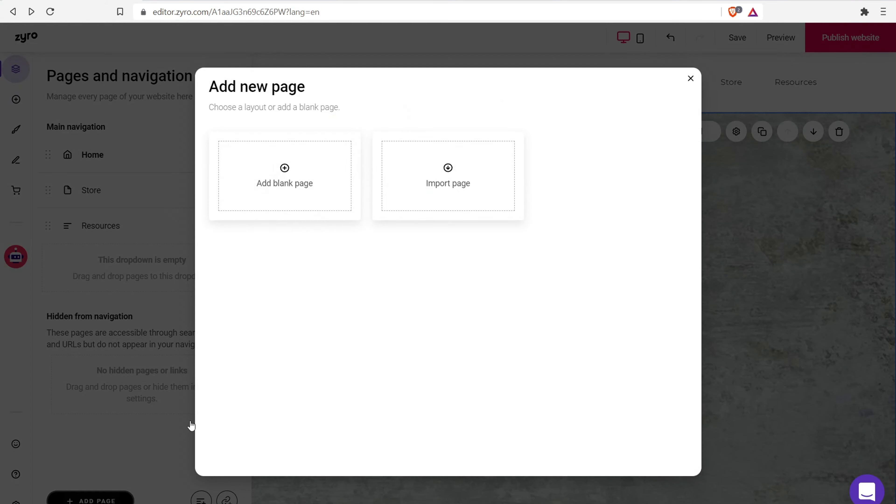
{"action": "left_click", "coordinate": [297, 173]}
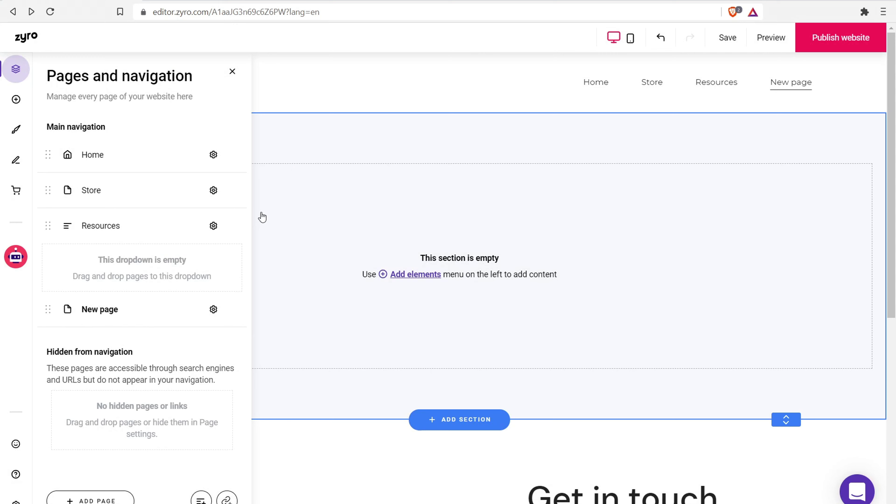
{"action": "left_click_drag", "start_coordinate": [47, 313], "coordinate": [73, 277]}
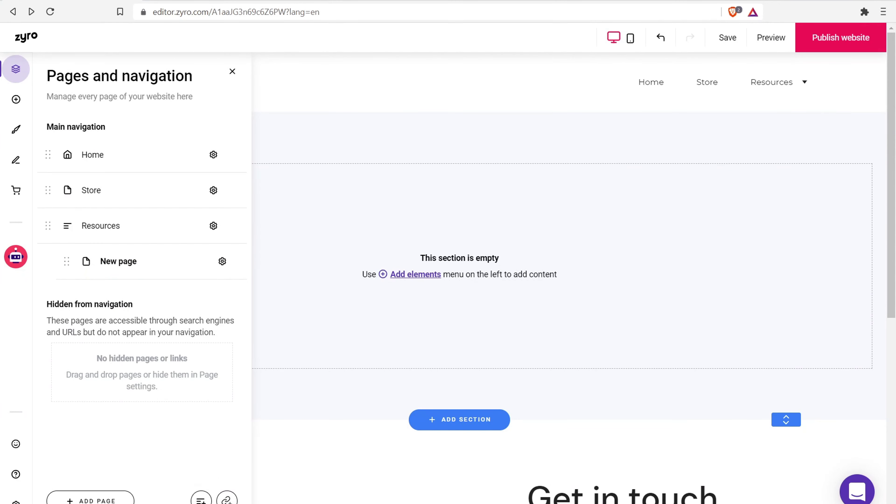
{"action": "left_click", "coordinate": [227, 499]}
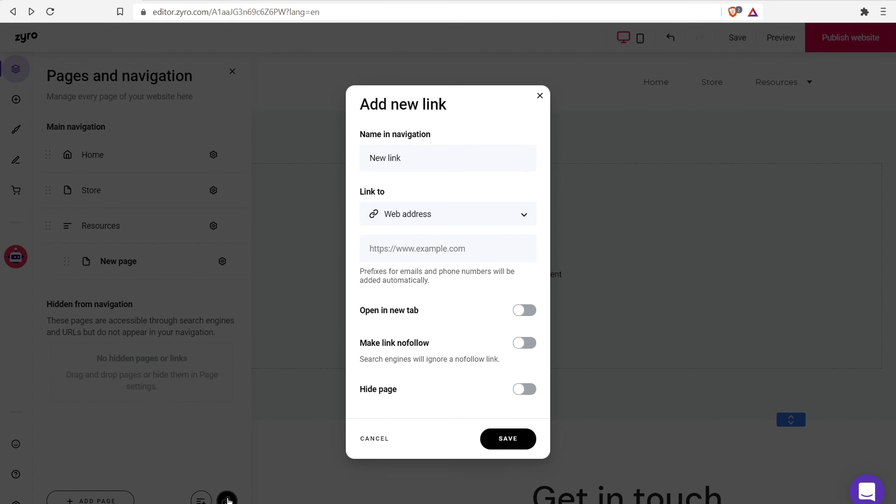
{"action": "left_click", "coordinate": [423, 152]}
{"action": "key", "text": "BackSpace"}
{"action": "key", "text": "BackSpace"}
{"action": "key", "text": "BackSpace"}
{"action": "key", "text": "BackSpace"}
{"action": "key", "text": "BackSpace"}
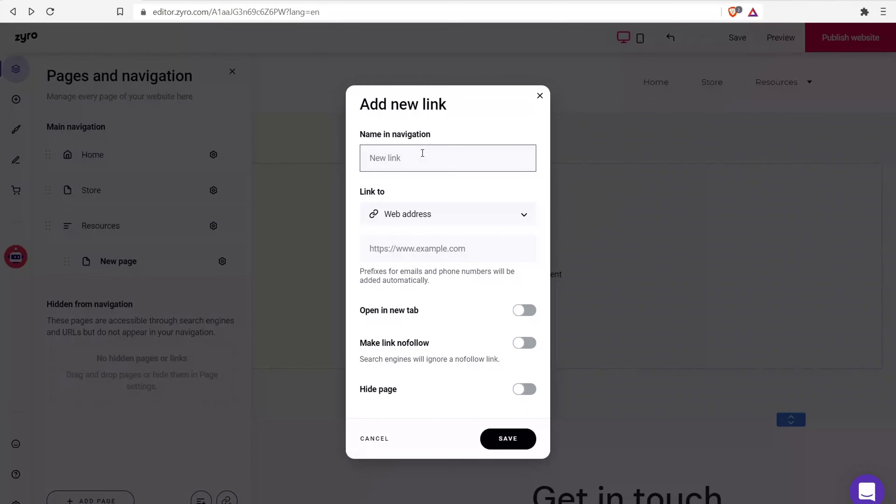
{"action": "type", "text": "You"}
{"action": "left_click", "coordinate": [540, 96]}
{"action": "left_click", "coordinate": [512, 309]}
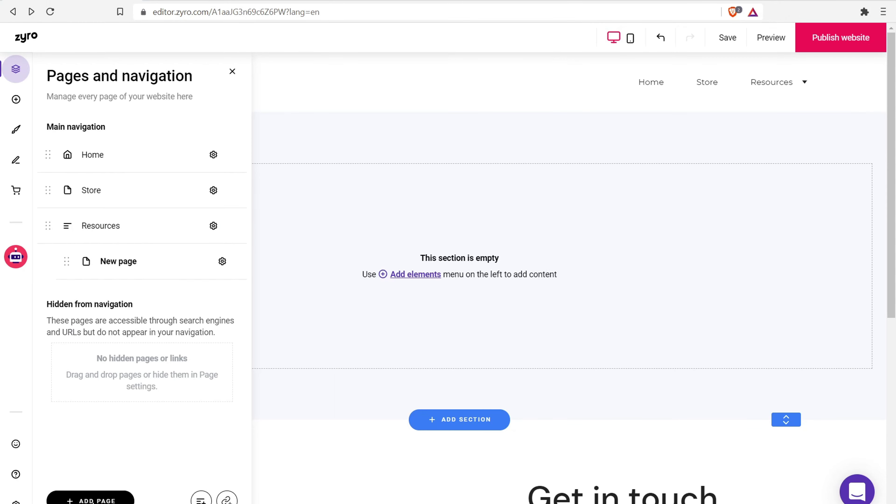
Add another blank page, move it from the main navigation to the hidden pages, and close the page management.
{"action": "left_click", "coordinate": [90, 499]}
{"action": "left_click", "coordinate": [310, 176]}
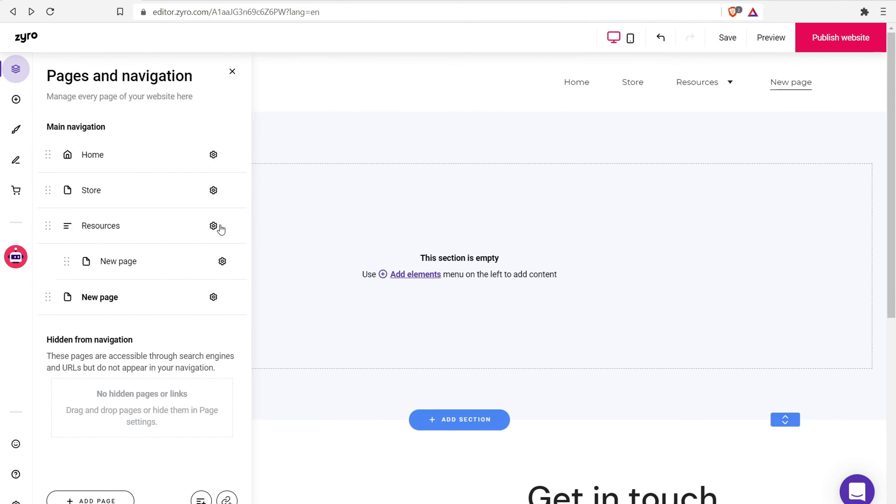
{"action": "left_click", "coordinate": [213, 296]}
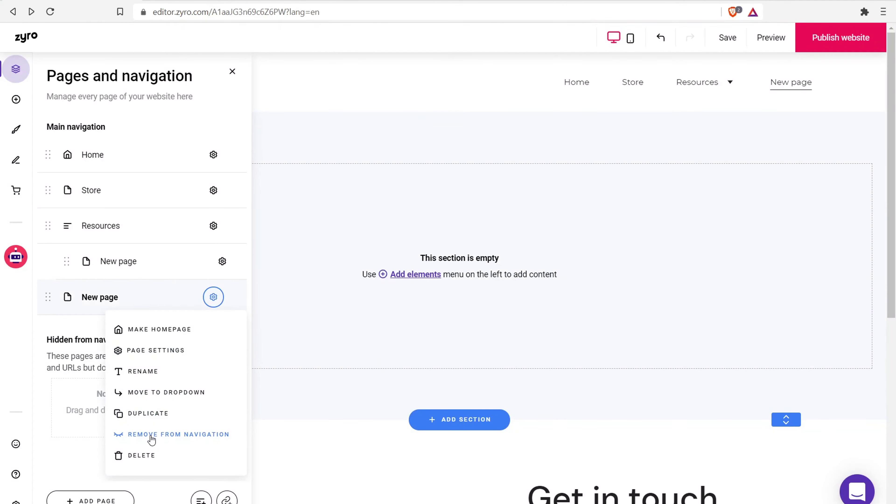
{"action": "left_click", "coordinate": [93, 298]}
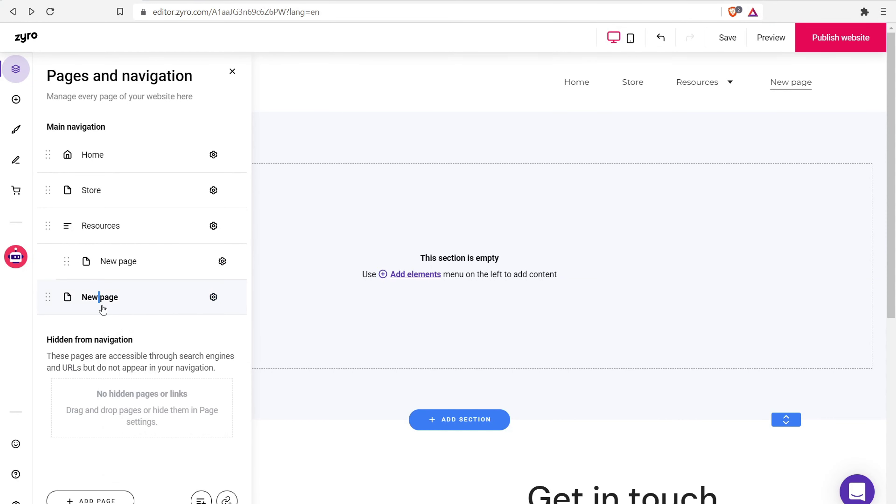
{"action": "left_click_drag", "start_coordinate": [48, 293], "coordinate": [101, 388]}
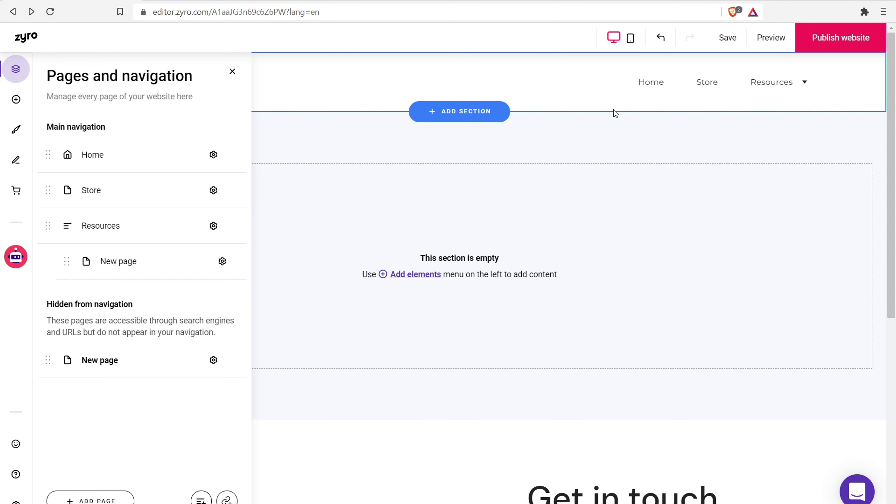
{"action": "scroll", "coordinate": [876, 281], "scroll_direction": "down", "scroll_amount": 8}
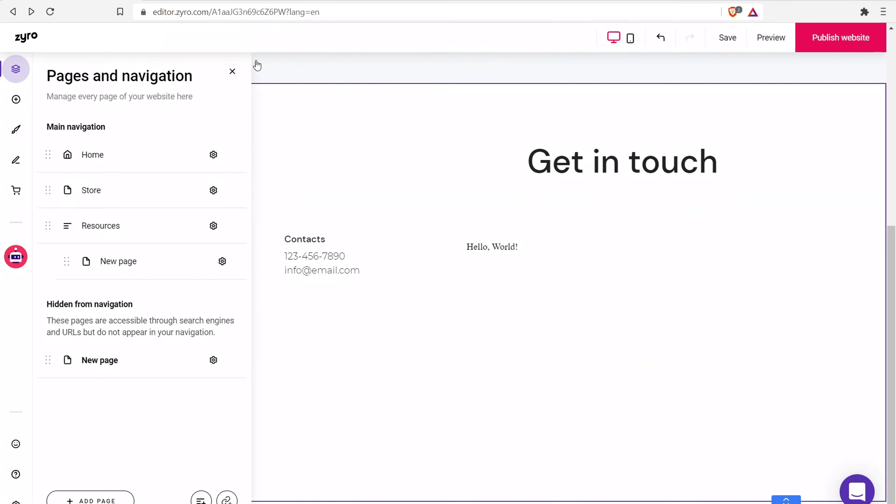
{"action": "left_click", "coordinate": [233, 71]}
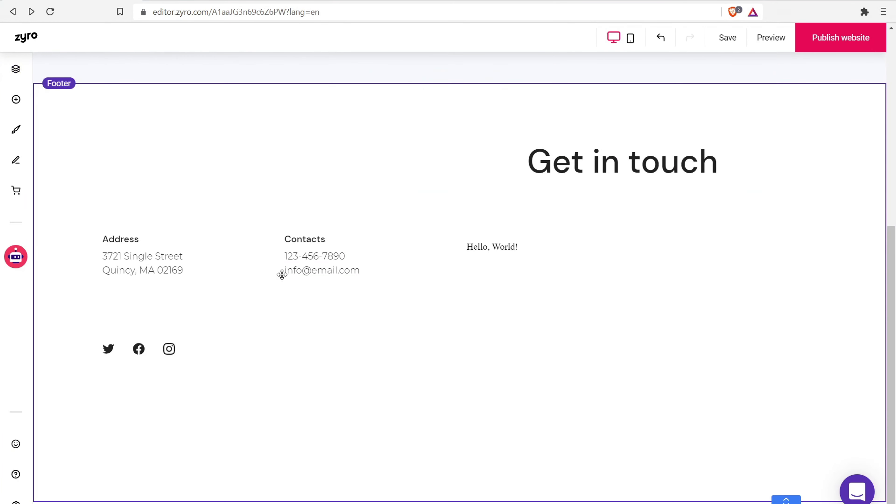
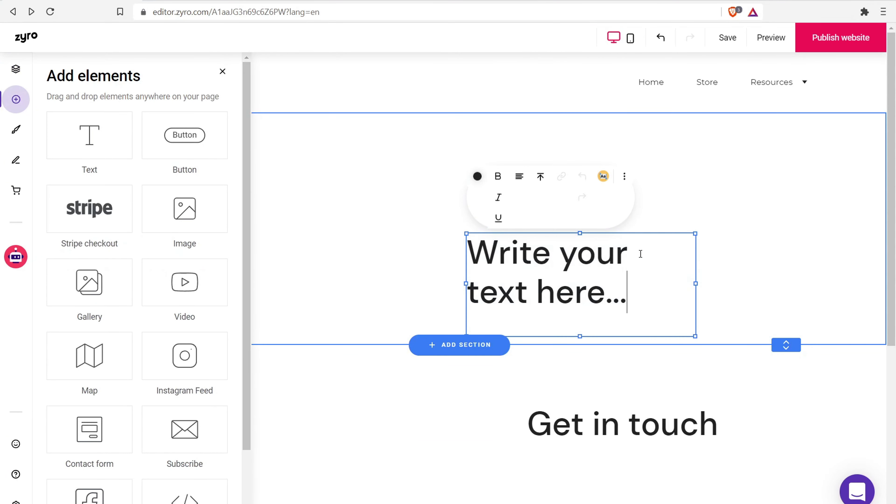
Replace the placeholder heading with "Privacy" and move it to the top centre of the section.
{"action": "left_click_drag", "start_coordinate": [632, 286], "coordinate": [460, 268]}
{"action": "key", "text": "BackSpace"}
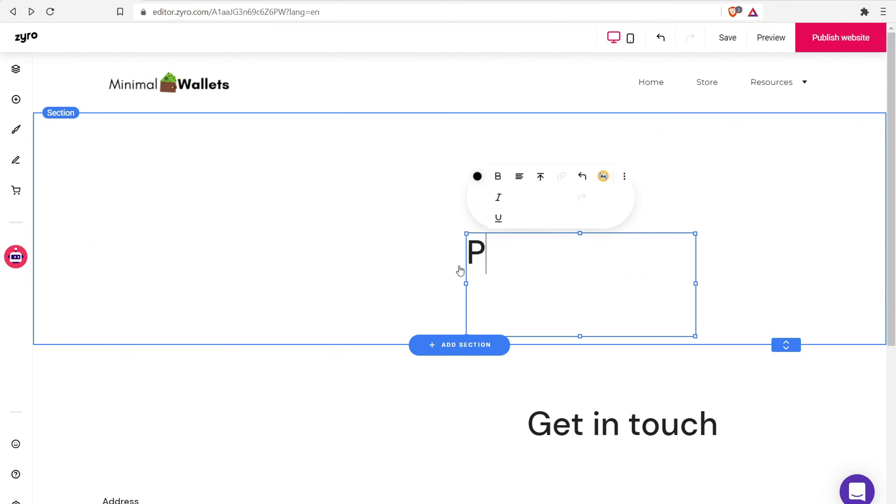
{"action": "type", "text": "Privacy"}
{"action": "left_click", "coordinate": [432, 251]}
{"action": "left_click_drag", "start_coordinate": [541, 251], "coordinate": [472, 142]}
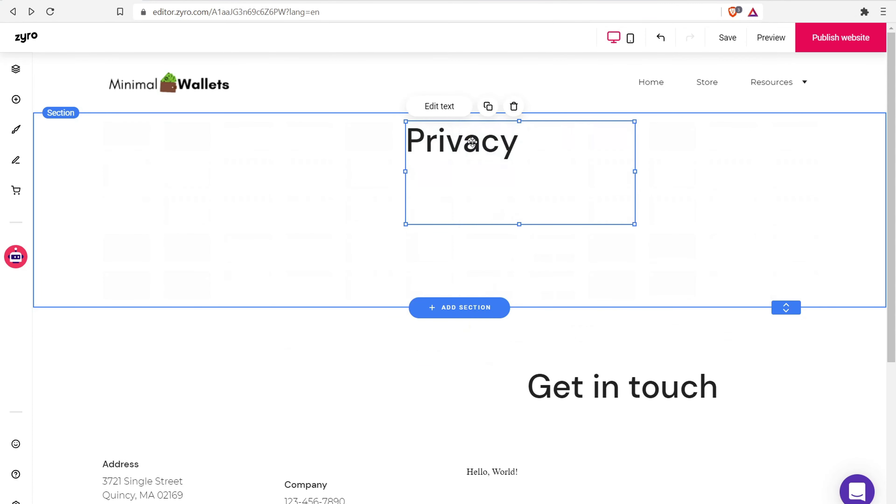
{"action": "left_click", "coordinate": [352, 200]}
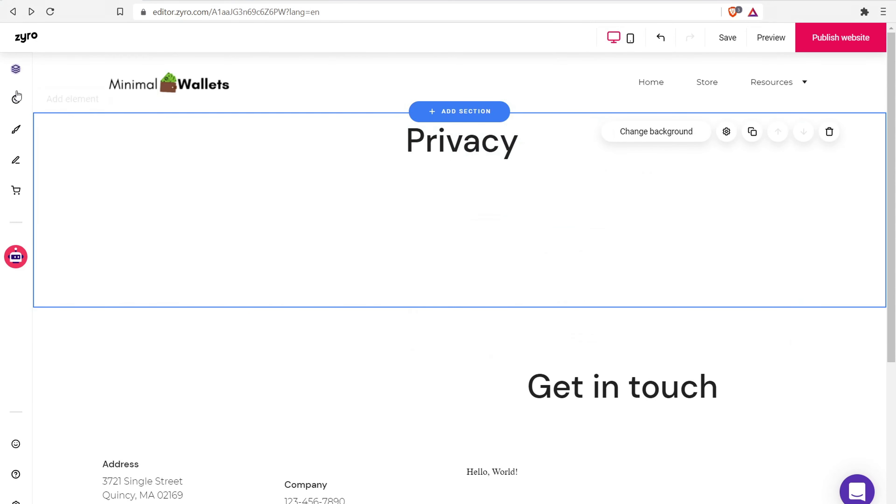
Add a text element below the Privacy heading and style its placeholder text as Paragraph 1.
{"action": "left_click", "coordinate": [16, 100]}
{"action": "left_click_drag", "start_coordinate": [108, 129], "coordinate": [318, 200]}
{"action": "left_click_drag", "start_coordinate": [457, 220], "coordinate": [275, 214]}
{"action": "left_click", "coordinate": [455, 261]}
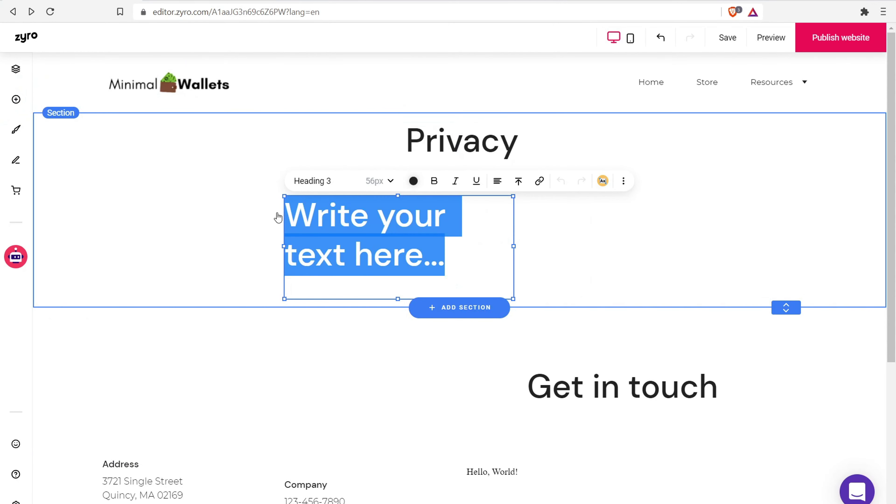
{"action": "left_click", "coordinate": [314, 181]}
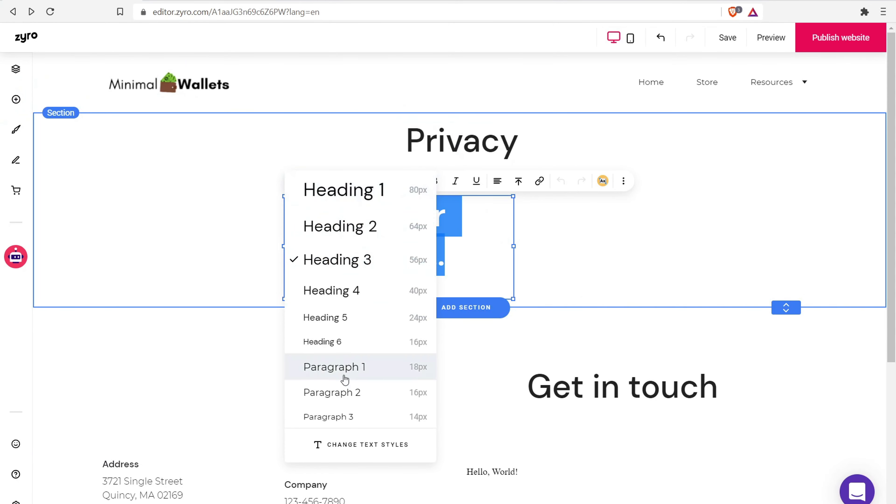
{"action": "left_click", "coordinate": [338, 367]}
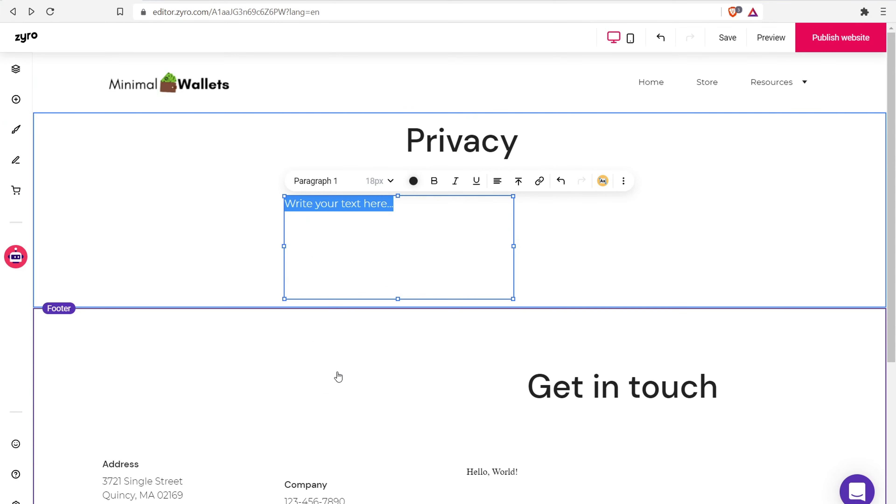
{"action": "left_click", "coordinate": [198, 252]}
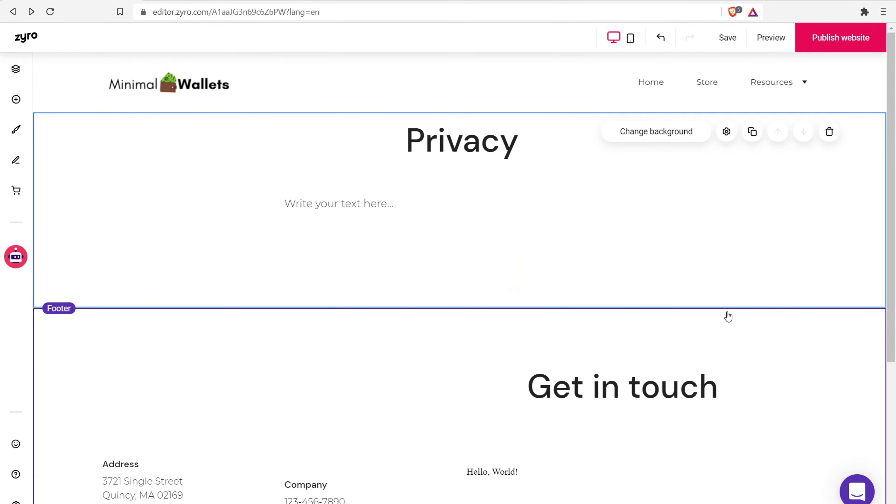
Extend the Privacy section's height downward and move the paragraph text directly beneath the heading.
{"action": "left_click_drag", "start_coordinate": [785, 306], "coordinate": [785, 496]}
{"action": "scroll", "coordinate": [334, 176], "scroll_direction": "up", "scroll_amount": 3}
{"action": "left_click_drag", "start_coordinate": [346, 204], "coordinate": [467, 203]}
{"action": "left_click", "coordinate": [384, 376]}
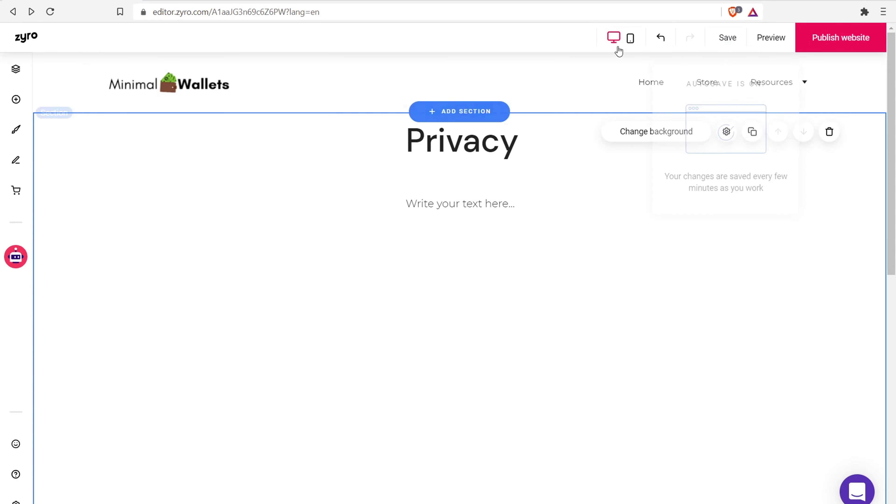
{"action": "scroll", "coordinate": [895, 100], "scroll_direction": "down", "scroll_amount": 1}
{"action": "scroll", "coordinate": [641, 66], "scroll_direction": "up", "scroll_amount": 1}
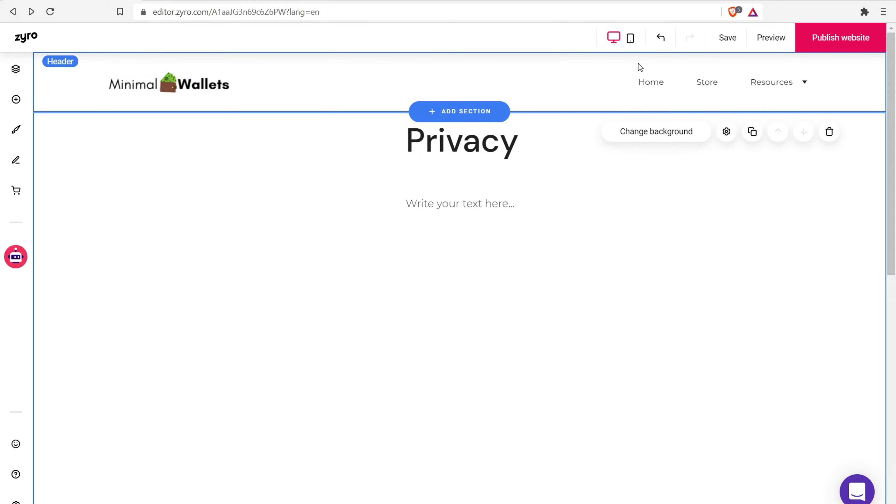
Move the footer's Company text block up and shorten it from its upper edge so it lines up with the Address column.
{"action": "scroll", "coordinate": [334, 299], "scroll_direction": "down", "scroll_amount": 10}
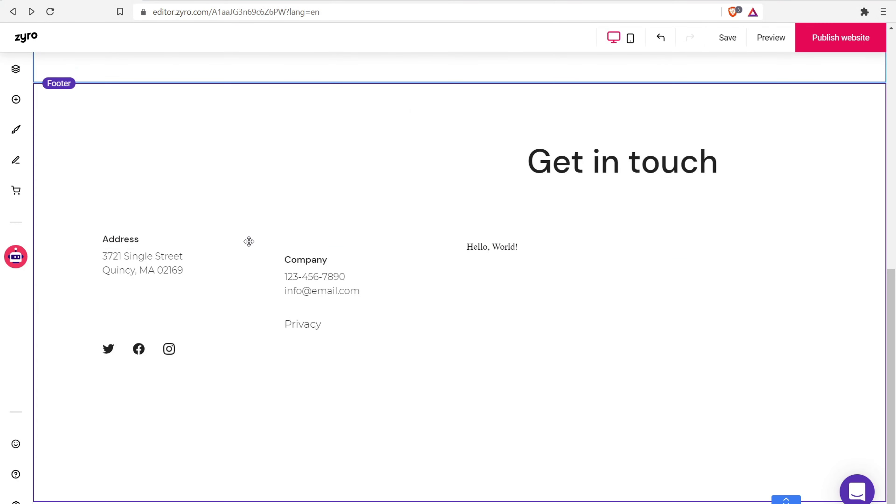
{"action": "left_click_drag", "start_coordinate": [322, 274], "coordinate": [321, 237]}
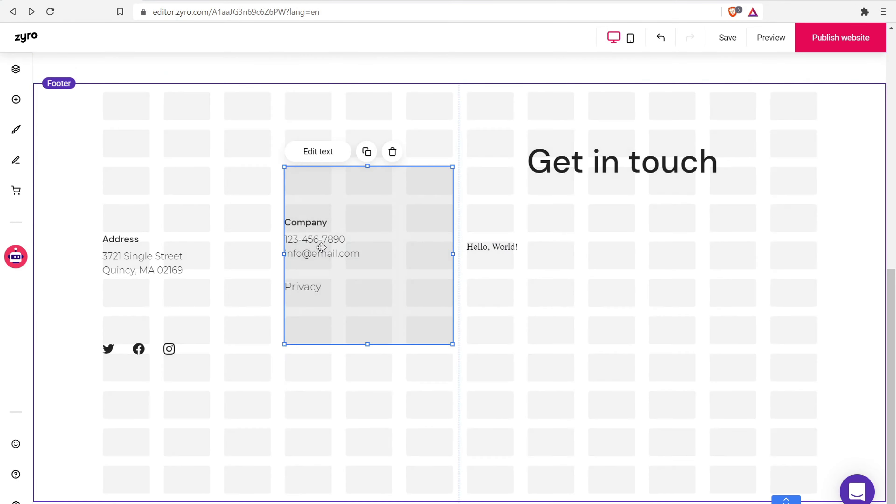
{"action": "mouse_move", "coordinate": [126, 260]}
{"action": "left_mouse_down"}
{"action": "mouse_move", "coordinate": [131, 244]}
{"action": "mouse_move", "coordinate": [126, 260]}
{"action": "left_mouse_up"}
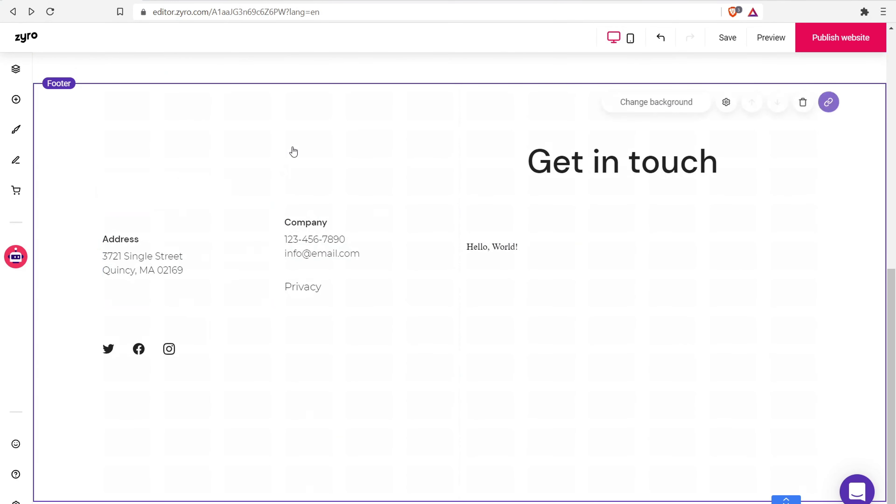
{"action": "left_click_drag", "start_coordinate": [288, 230], "coordinate": [300, 251]}
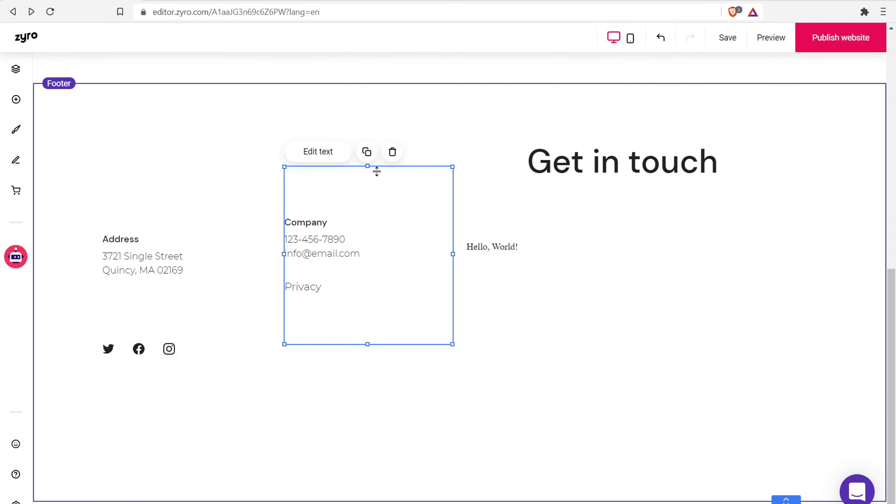
{"action": "left_click_drag", "start_coordinate": [369, 166], "coordinate": [362, 203]}
{"action": "left_click", "coordinate": [226, 170]}
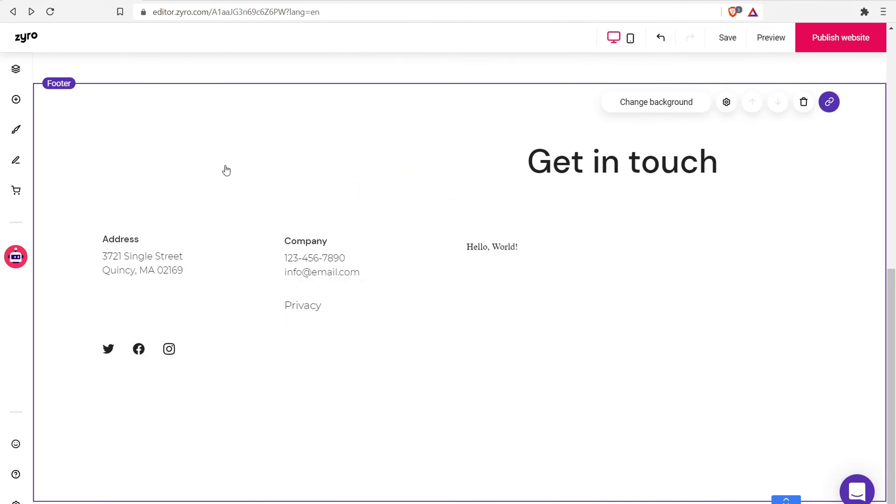
{"action": "left_click", "coordinate": [332, 252]}
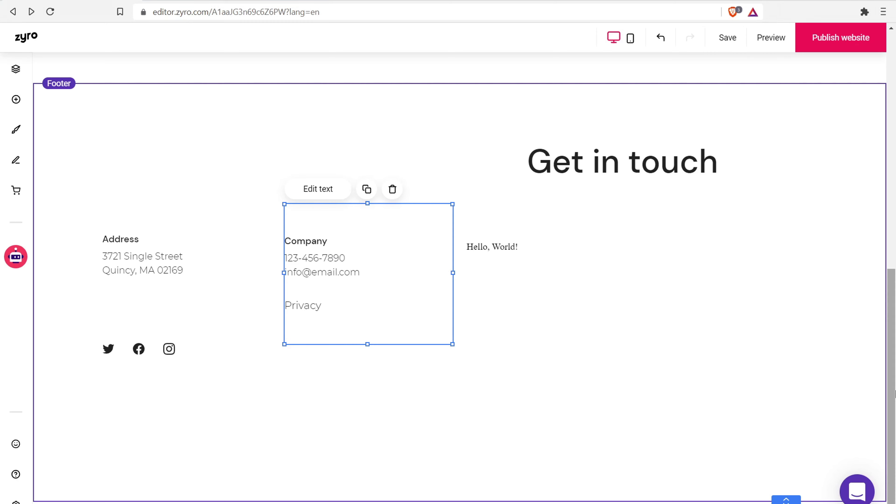
Add another blank page to the main navigation and close the page management.
{"action": "left_click_drag", "start_coordinate": [891, 393], "coordinate": [894, 139]}
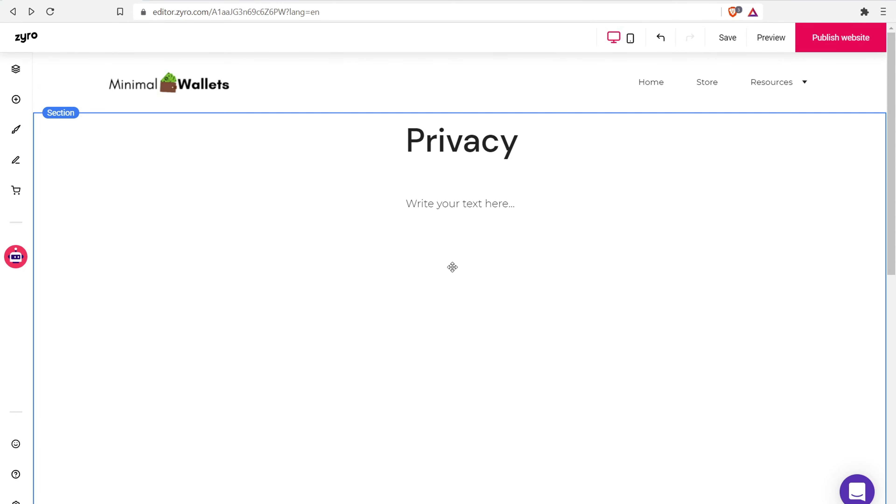
{"action": "left_click", "coordinate": [16, 68]}
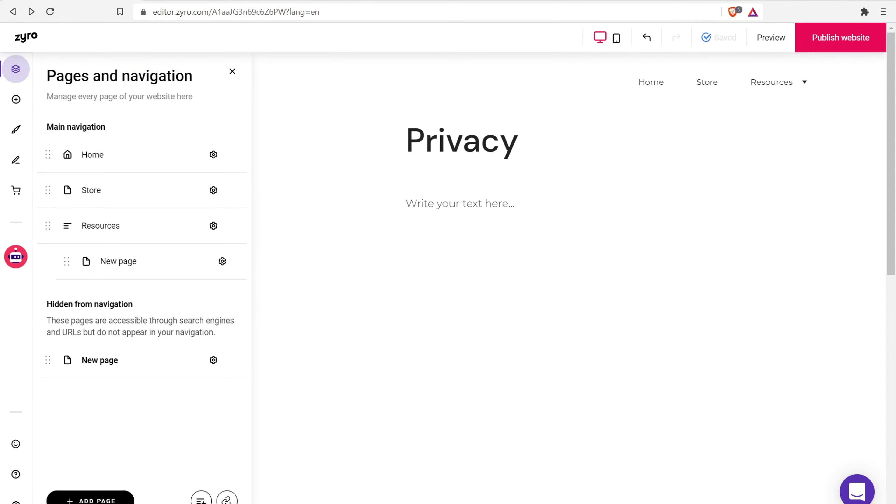
{"action": "left_click", "coordinate": [92, 498]}
{"action": "left_click", "coordinate": [290, 182]}
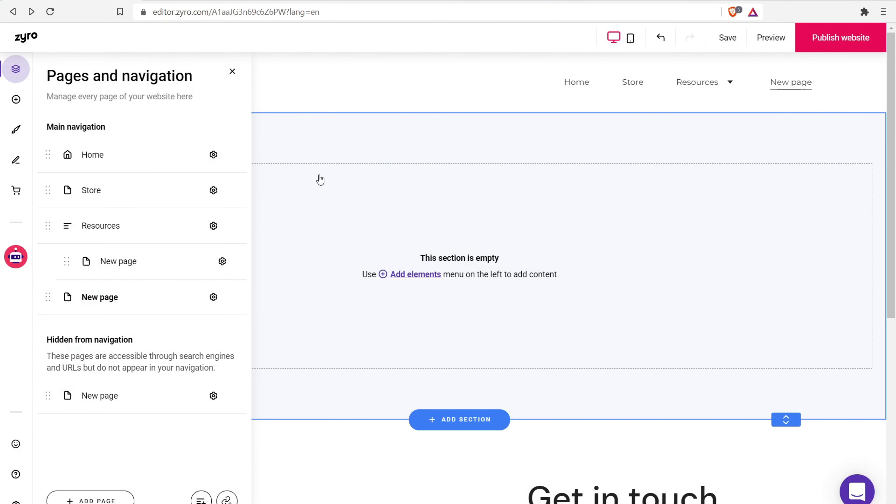
{"action": "left_click", "coordinate": [231, 71]}
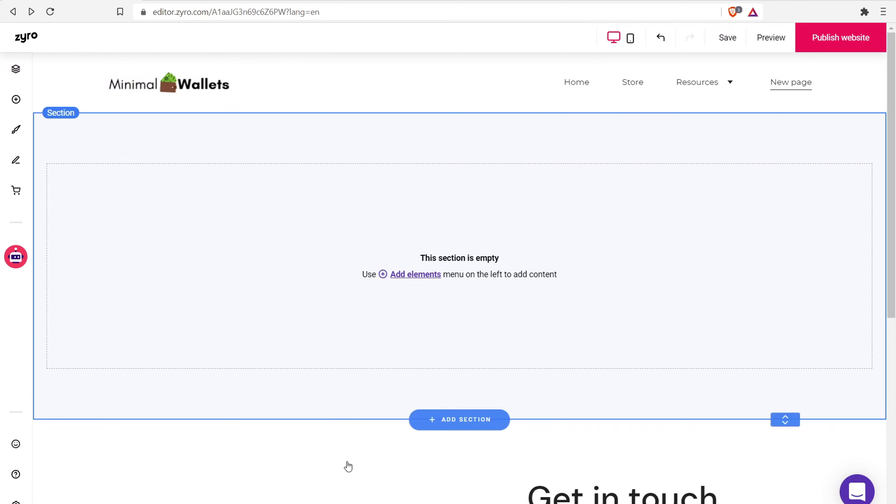
Add a text element to the new page's empty section and replace its placeholder with "Contact Us".
{"action": "left_click", "coordinate": [409, 275]}
{"action": "left_click_drag", "start_coordinate": [88, 132], "coordinate": [430, 253]}
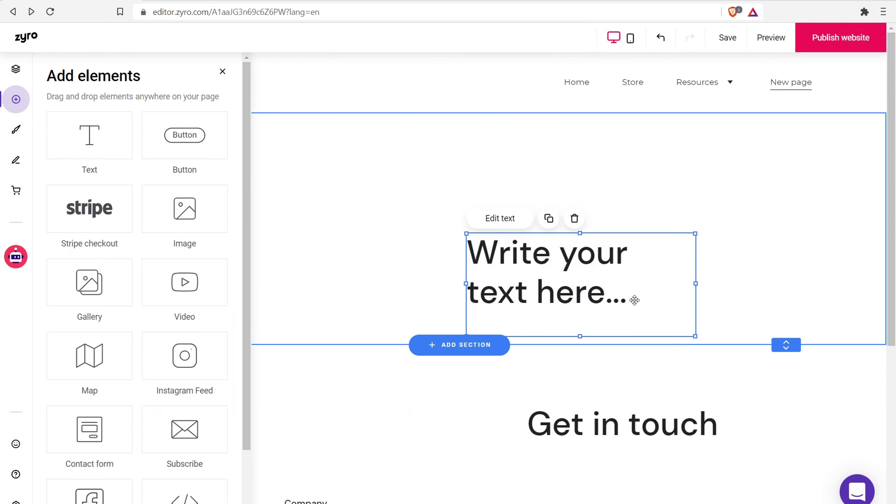
{"action": "double_click", "coordinate": [619, 294]}
{"action": "left_click_drag", "start_coordinate": [619, 301], "coordinate": [525, 253]}
{"action": "key", "text": "BackSpace"}
{"action": "key", "text": "BackSpace"}
{"action": "key", "text": "BackSpace"}
{"action": "key", "text": "BackSpace"}
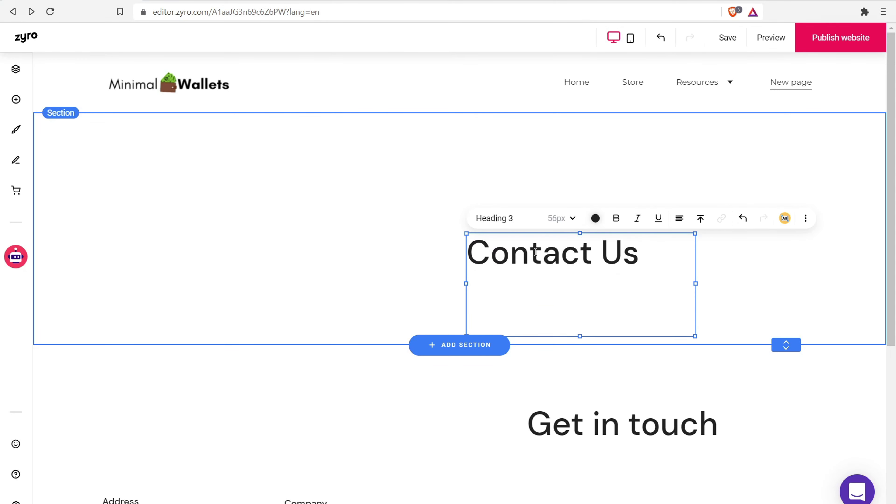
Apply the Heading 1 style to the "Contact Us" text.
{"action": "left_click_drag", "start_coordinate": [643, 259], "coordinate": [466, 256]}
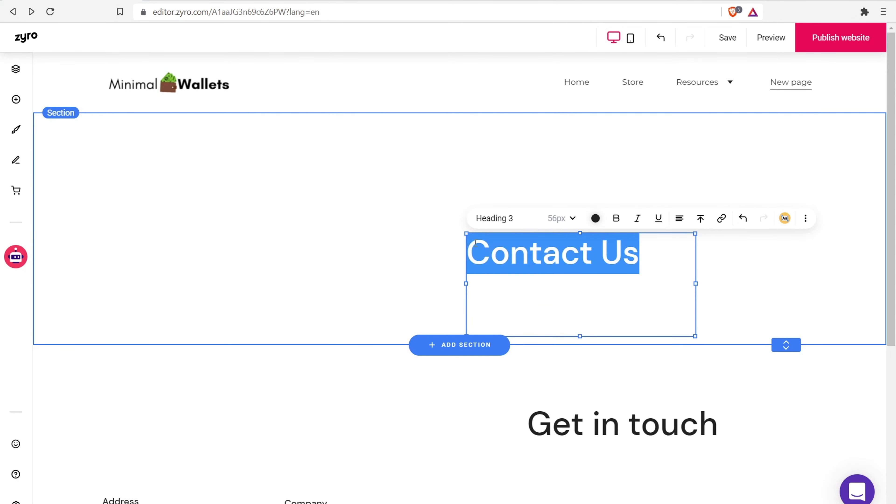
{"action": "left_click", "coordinate": [504, 222]}
{"action": "left_click", "coordinate": [503, 226]}
Widen the "Contact Us" text box and move it to the top centre of the section.
{"action": "left_click_drag", "start_coordinate": [463, 303], "coordinate": [402, 304]}
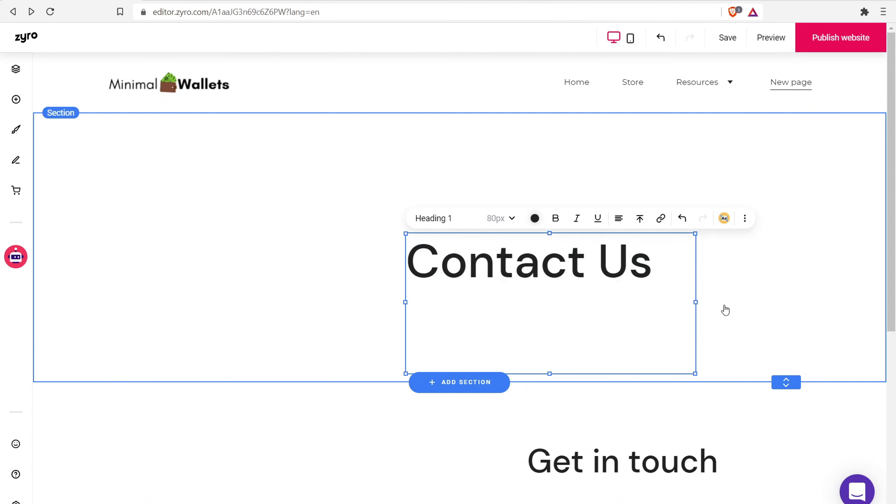
{"action": "left_click_drag", "start_coordinate": [690, 301], "coordinate": [672, 304]}
{"action": "left_click", "coordinate": [131, 209]}
{"action": "left_click_drag", "start_coordinate": [542, 267], "coordinate": [469, 156]}
{"action": "left_click", "coordinate": [316, 165]}
Add a text element below the heading reading "Contact information goes here." in the Paragraph 1 style.
{"action": "left_click", "coordinate": [16, 69]}
{"action": "left_click", "coordinate": [11, 101]}
{"action": "left_click_drag", "start_coordinate": [89, 141], "coordinate": [495, 212]}
{"action": "double_click", "coordinate": [638, 256]}
{"action": "key", "text": "BackSpace"}
{"action": "key", "text": "BackSpace"}
{"action": "left_click", "coordinate": [497, 185]}
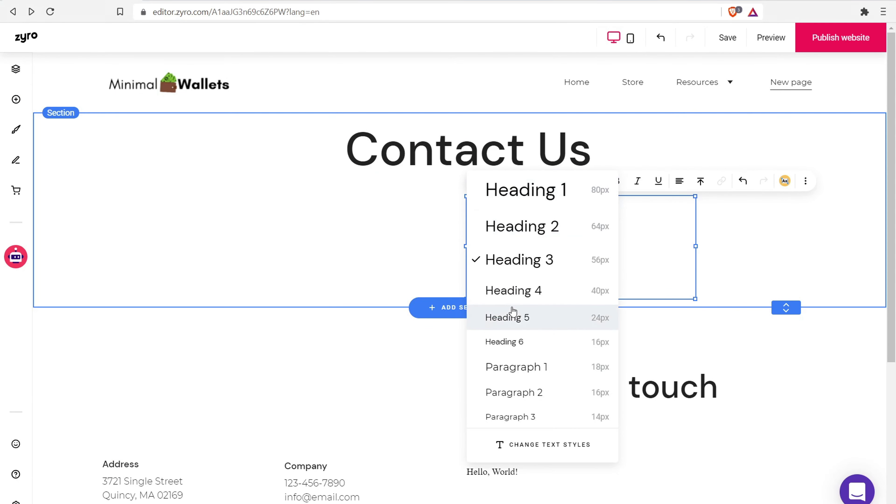
{"action": "left_click", "coordinate": [527, 370]}
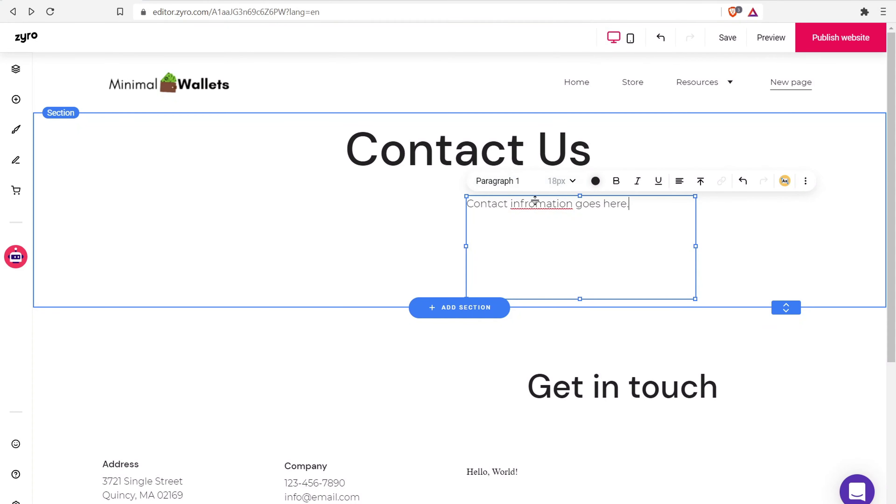
{"action": "key", "text": "BackSpace"}
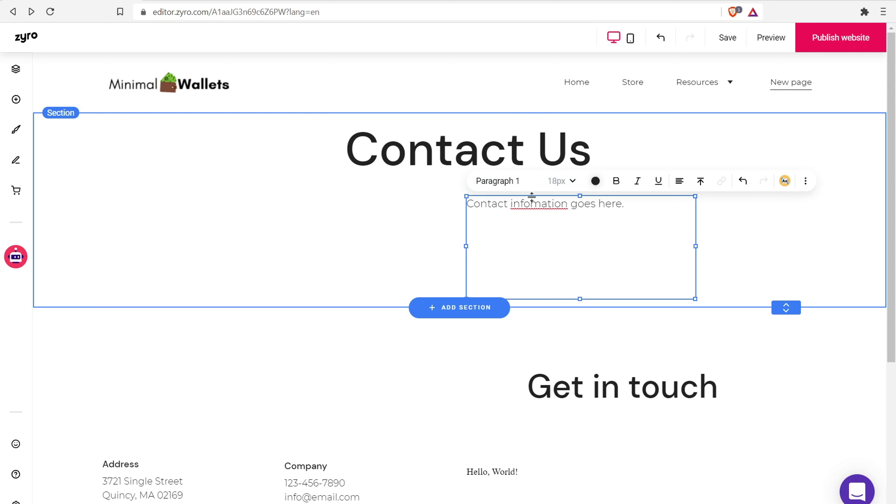
{"action": "type", "text": "r"}
Move the contact information text under the heading and resize its box so its left edge lines up with the heading.
{"action": "left_click", "coordinate": [410, 210]}
{"action": "left_click", "coordinate": [510, 208]}
{"action": "left_click_drag", "start_coordinate": [510, 208], "coordinate": [436, 193]}
{"action": "left_click", "coordinate": [435, 212]}
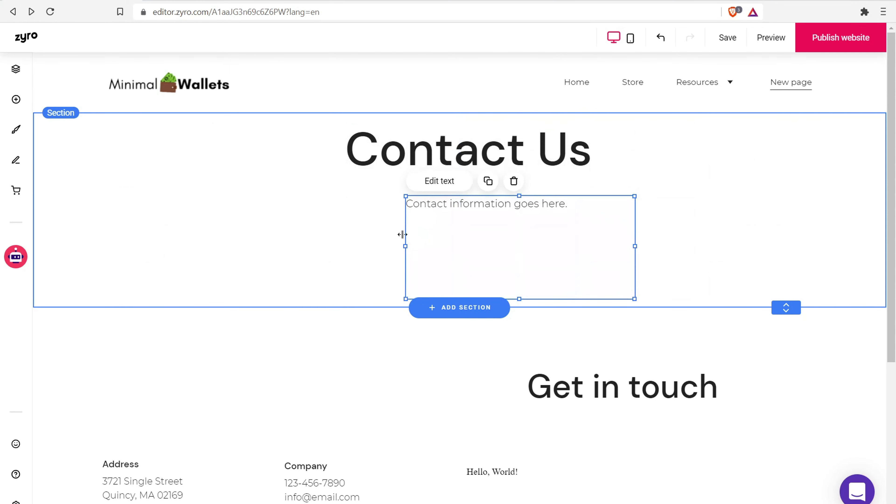
{"action": "left_click_drag", "start_coordinate": [401, 249], "coordinate": [360, 245]}
{"action": "left_click_drag", "start_coordinate": [486, 232], "coordinate": [601, 218]}
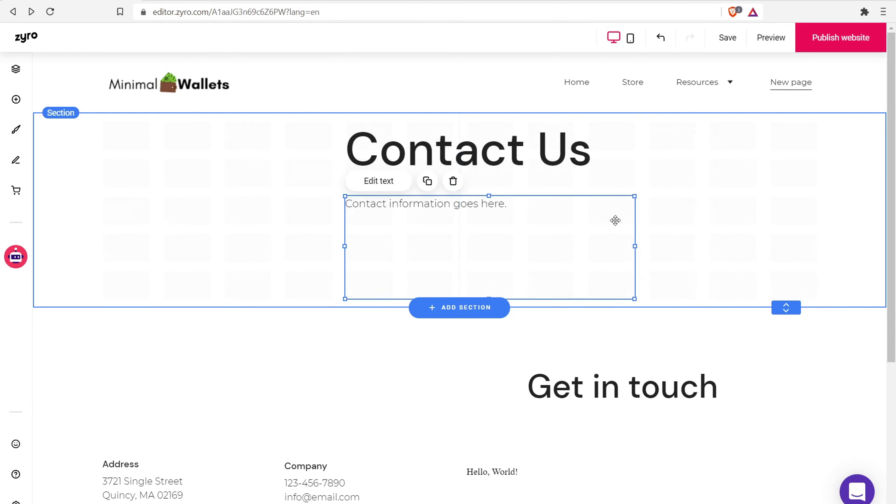
{"action": "left_click_drag", "start_coordinate": [634, 249], "coordinate": [564, 248]}
{"action": "left_click_drag", "start_coordinate": [490, 240], "coordinate": [512, 224]}
{"action": "left_click", "coordinate": [304, 201]}
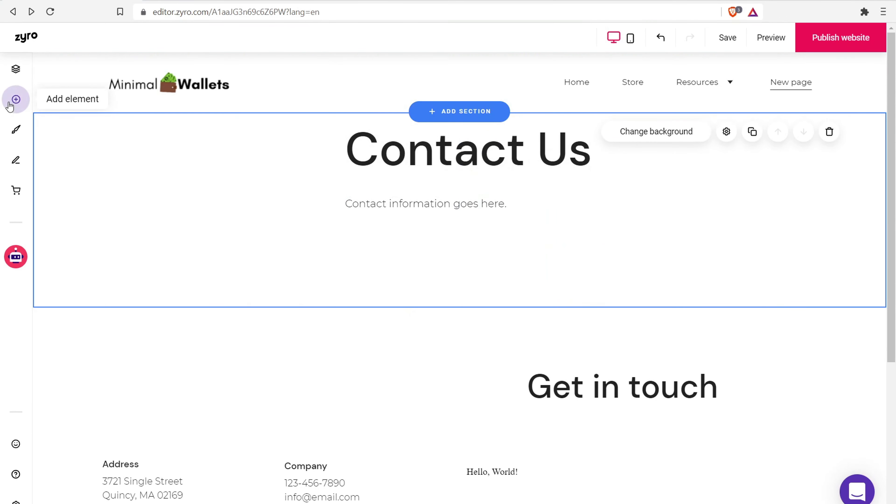
Add a contact form below the contact information text and align it with the text's left edge.
{"action": "left_click", "coordinate": [10, 105]}
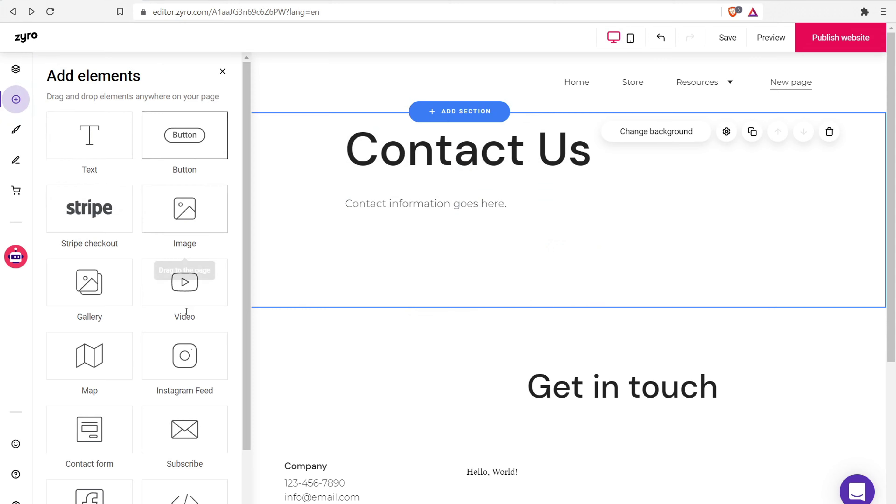
{"action": "left_click_drag", "start_coordinate": [106, 438], "coordinate": [450, 256]}
{"action": "left_click_drag", "start_coordinate": [658, 332], "coordinate": [545, 330]}
{"action": "left_click", "coordinate": [302, 235]}
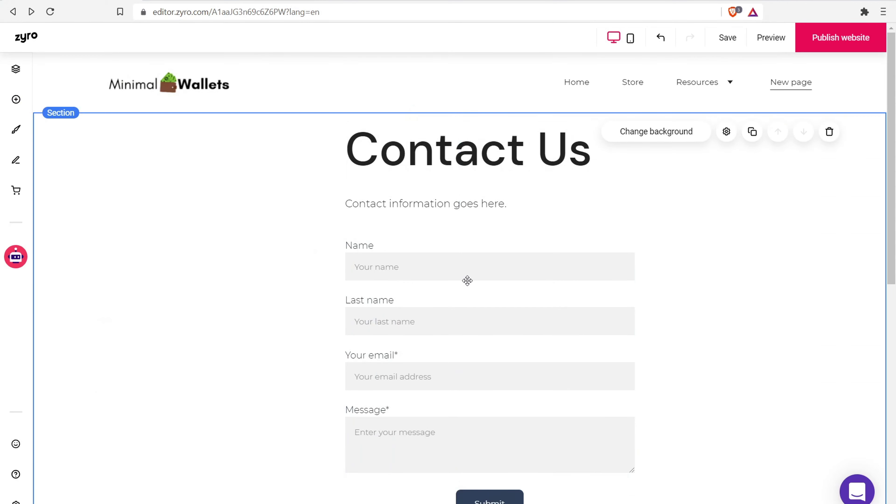
Arrange the contact information text and the contact form side by side, with the text to the left of the form.
{"action": "left_click_drag", "start_coordinate": [443, 199], "coordinate": [208, 256]}
{"action": "left_click_drag", "start_coordinate": [385, 294], "coordinate": [508, 303]}
{"action": "left_click_drag", "start_coordinate": [177, 282], "coordinate": [287, 256]}
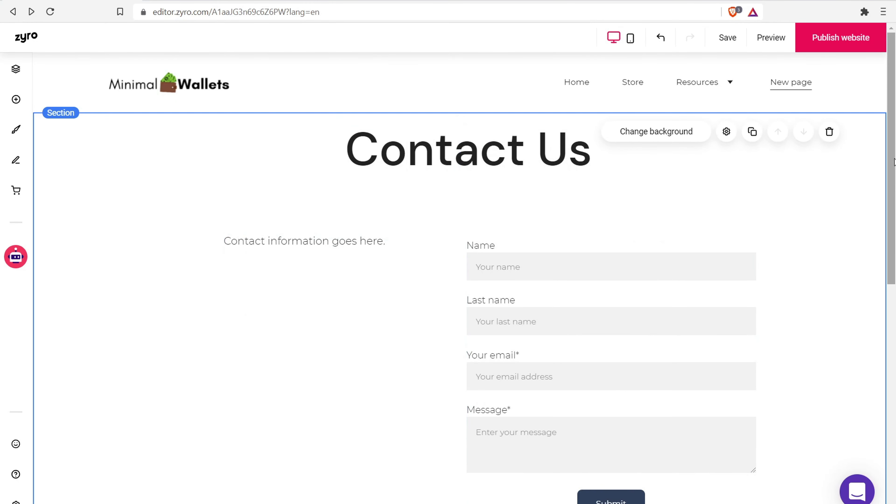
Increase the height of the contact section to leave space below the Submit button.
{"action": "scroll", "coordinate": [882, 203], "scroll_direction": "down", "scroll_amount": 4}
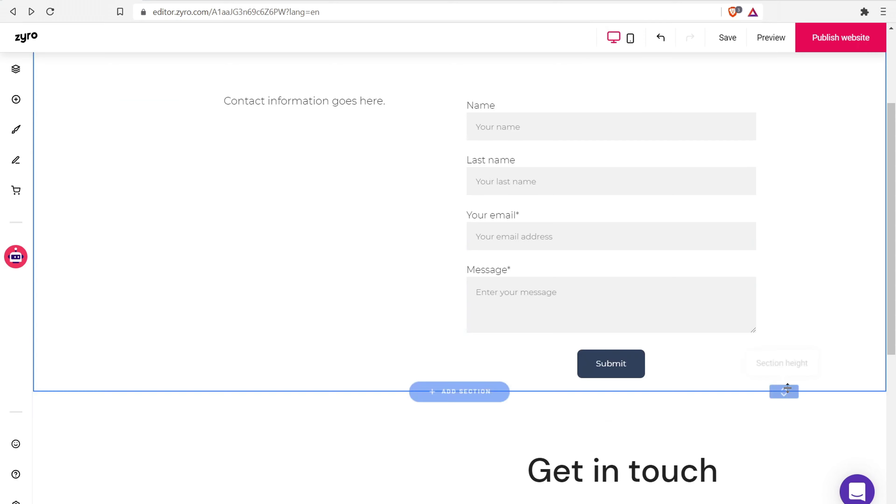
{"action": "left_click_drag", "start_coordinate": [785, 389], "coordinate": [792, 494]}
{"action": "scroll", "coordinate": [134, 438], "scroll_direction": "up", "scroll_amount": 5}
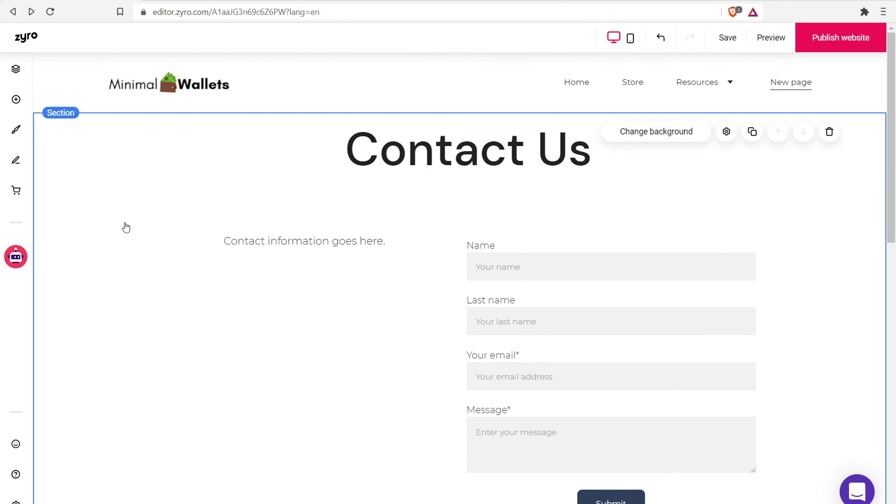
Add a social icons element below the contact information text, lined up with its left edge, and enlarge its box.
{"action": "left_click", "coordinate": [21, 100]}
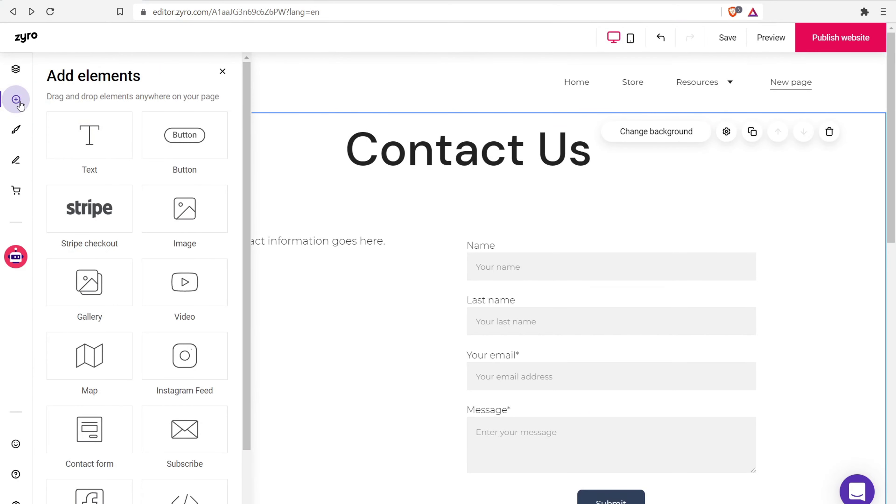
{"action": "left_click_drag", "start_coordinate": [245, 116], "coordinate": [248, 200]}
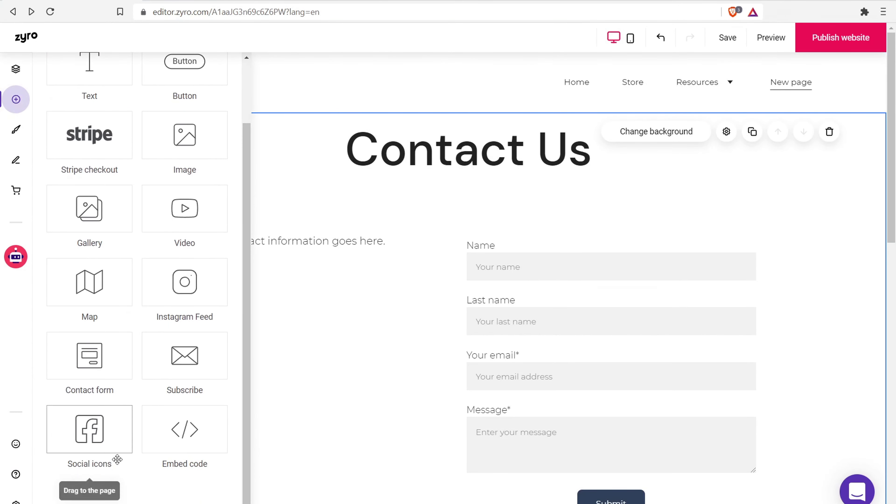
{"action": "left_click_drag", "start_coordinate": [89, 429], "coordinate": [326, 340]}
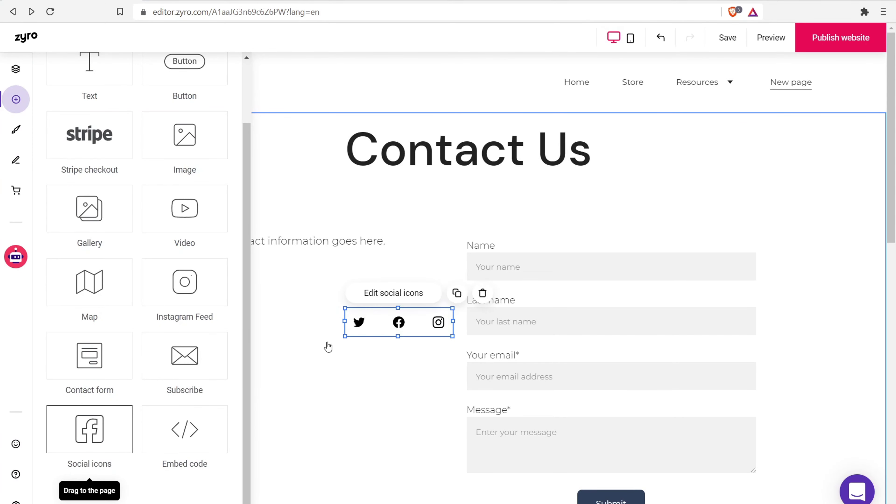
{"action": "left_click", "coordinate": [300, 302]}
{"action": "left_click_drag", "start_coordinate": [380, 320], "coordinate": [391, 374]}
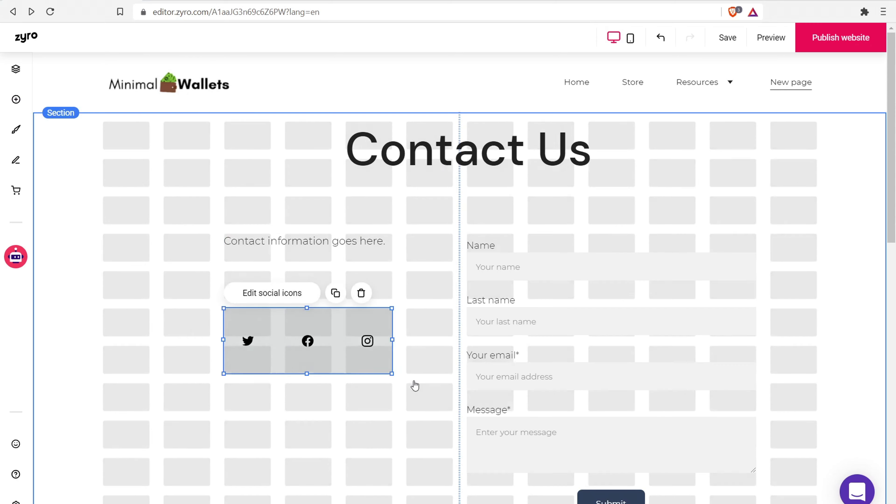
Set the social icons' size to 40 px.
{"action": "left_click", "coordinate": [288, 298]}
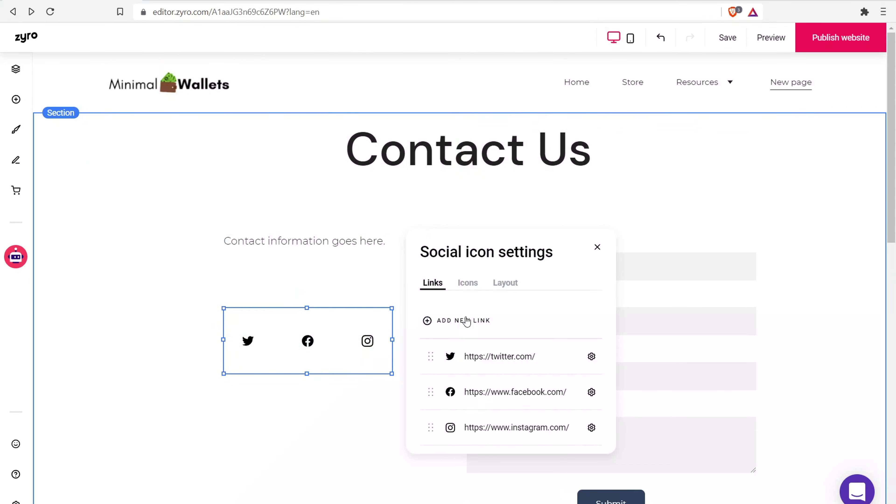
{"action": "left_click", "coordinate": [468, 284]}
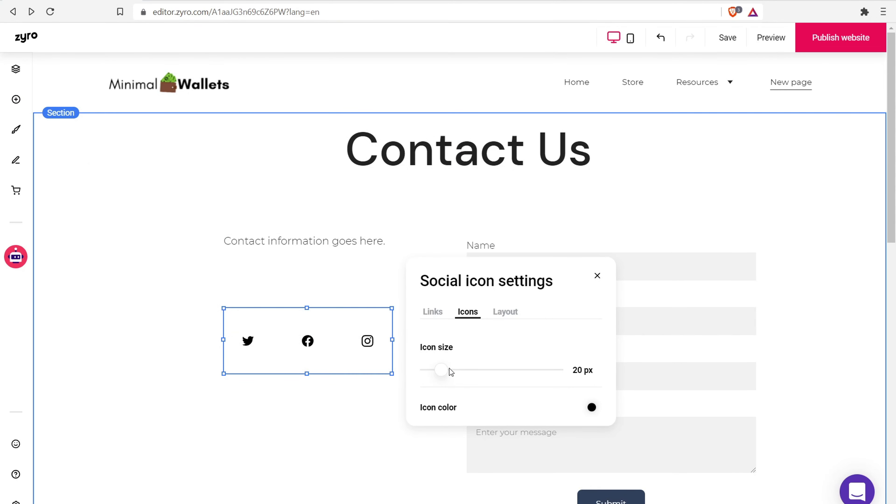
{"action": "left_click_drag", "start_coordinate": [450, 374], "coordinate": [470, 375]}
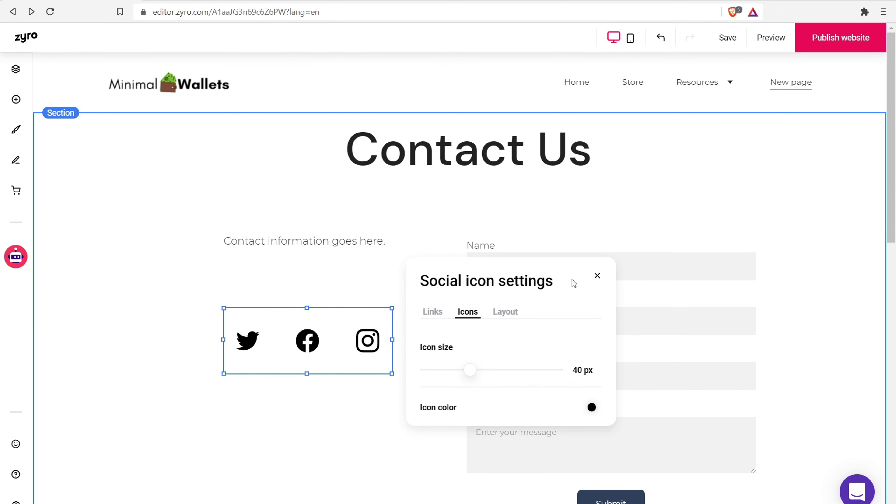
{"action": "left_click", "coordinate": [596, 276]}
Move the contact information text up and bring the contact form back under the "Contact Us" heading.
{"action": "left_click_drag", "start_coordinate": [324, 256], "coordinate": [275, 208]}
{"action": "left_click_drag", "start_coordinate": [567, 331], "coordinate": [437, 331]}
Move the social icons below the contact form's Submit button.
{"action": "left_click_drag", "start_coordinate": [280, 336], "coordinate": [204, 435]}
{"action": "left_click_drag", "start_coordinate": [891, 177], "coordinate": [891, 318]}
{"action": "left_click_drag", "start_coordinate": [238, 117], "coordinate": [452, 298]}
{"action": "left_click", "coordinate": [311, 220]}
Add a text element between the Submit button and the social icons reading "Follow me on...".
{"action": "left_click", "coordinate": [16, 99]}
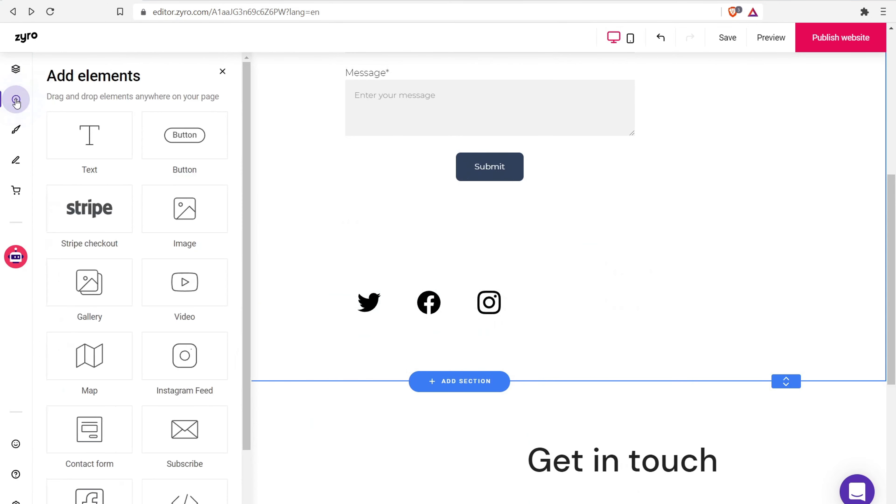
{"action": "left_click_drag", "start_coordinate": [106, 147], "coordinate": [604, 234]}
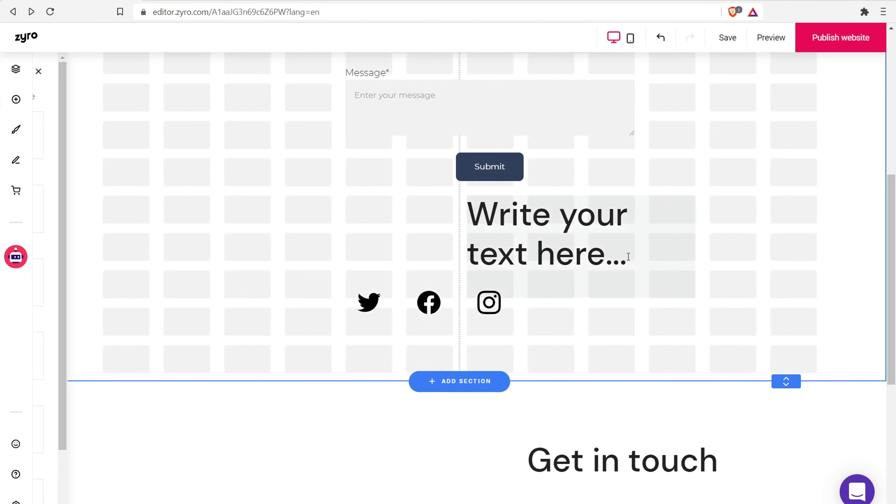
{"action": "double_click", "coordinate": [525, 227]}
{"action": "type", "text": "Fo"}
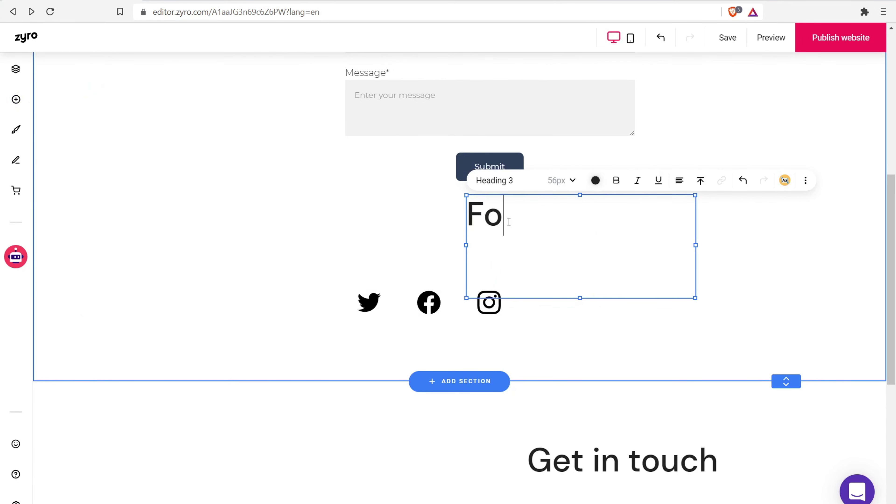
{"action": "type", "text": "llow me on..."}
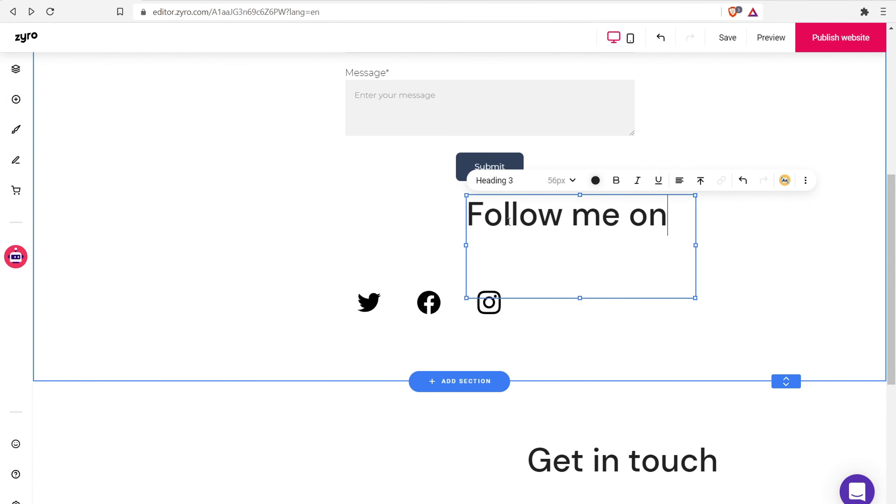
{"action": "left_click", "coordinate": [263, 163]}
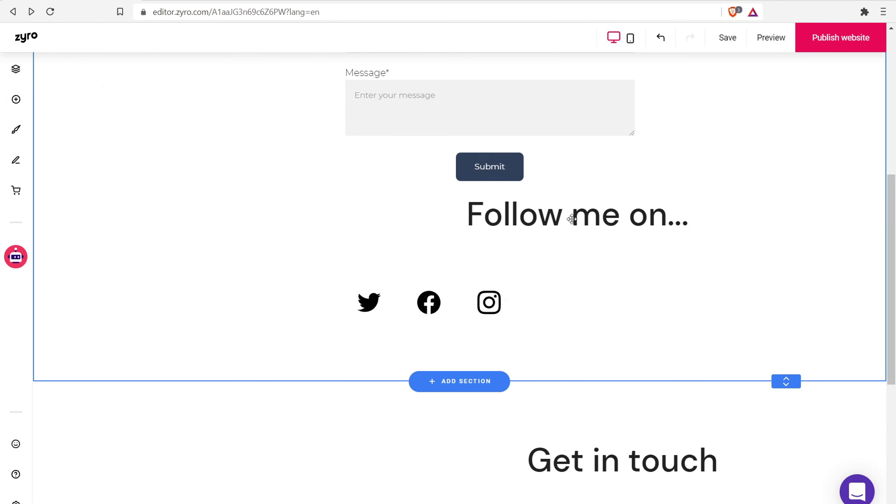
Reposition the "Follow me on..." text and the social icons beneath the contact form.
{"action": "left_click", "coordinate": [475, 244]}
{"action": "left_click_drag", "start_coordinate": [498, 231], "coordinate": [455, 232]}
{"action": "left_click_drag", "start_coordinate": [368, 287], "coordinate": [497, 282]}
{"action": "left_click", "coordinate": [356, 264]}
Move the contact information text back between the "Contact Us" heading and the form, spanning the middle of the section.
{"action": "left_click_drag", "start_coordinate": [894, 250], "coordinate": [895, 108]}
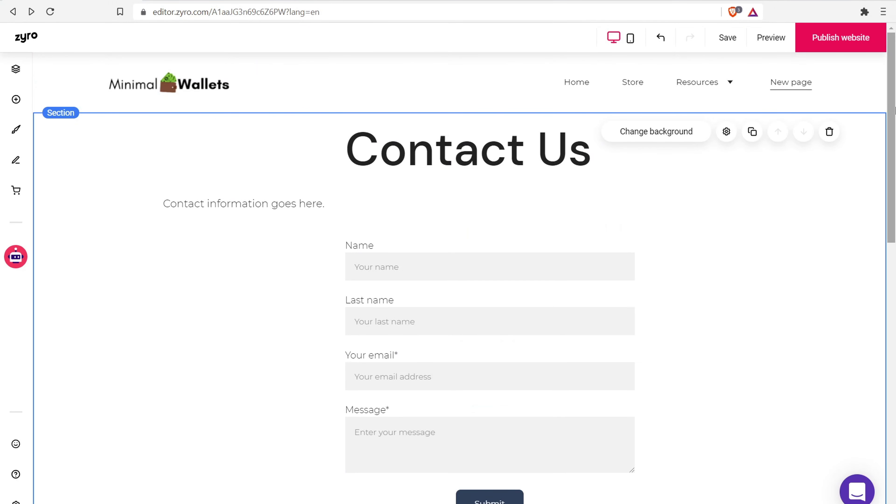
{"action": "left_click_drag", "start_coordinate": [302, 206], "coordinate": [463, 199]}
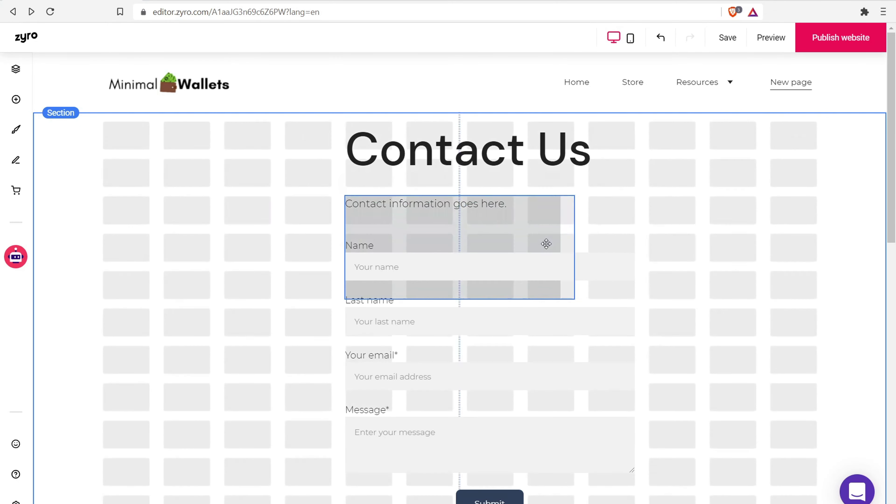
{"action": "left_click_drag", "start_coordinate": [546, 243], "coordinate": [483, 207]}
{"action": "left_click_drag", "start_coordinate": [404, 245], "coordinate": [345, 246]}
Centre-align the text "Contact information goes here.".
{"action": "double_click", "coordinate": [516, 206]}
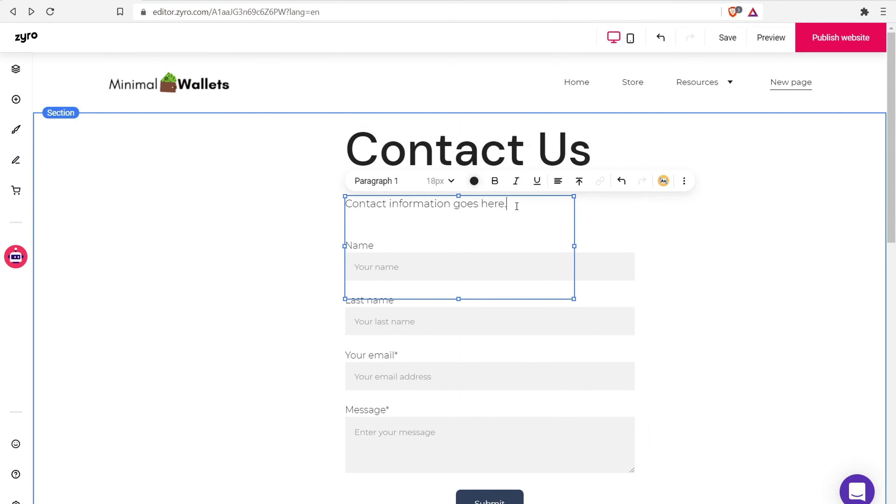
{"action": "left_click_drag", "start_coordinate": [506, 204], "coordinate": [345, 203]}
{"action": "left_click", "coordinate": [557, 181]}
{"action": "left_click", "coordinate": [583, 204]}
{"action": "left_click", "coordinate": [284, 211]}
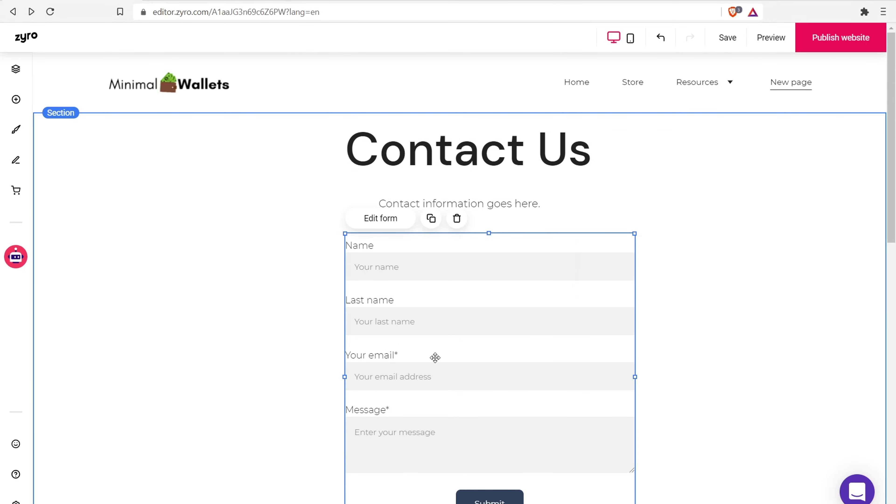
Widen the contact form by one grid column to the left so it is centred in the section.
{"action": "left_click_drag", "start_coordinate": [434, 356], "coordinate": [409, 356]}
{"action": "left_click_drag", "start_coordinate": [345, 376], "coordinate": [285, 374]}
{"action": "left_click", "coordinate": [237, 143]}
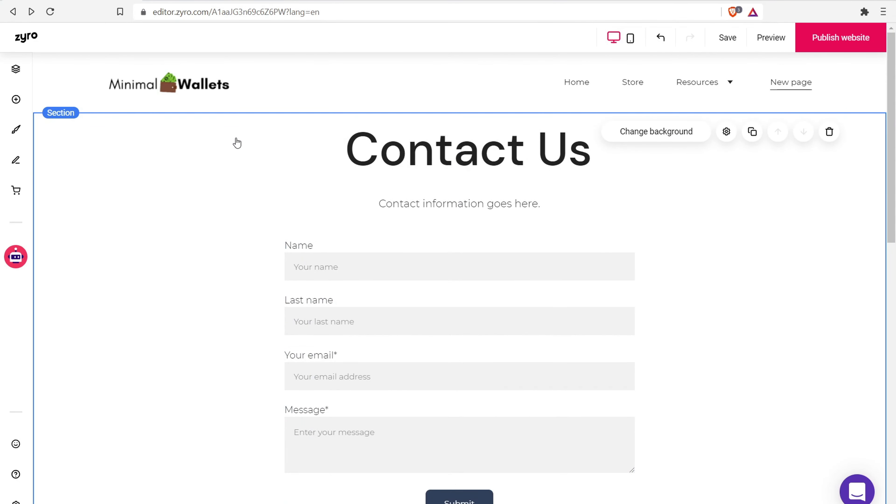
Extend the "Contact Us" text box to the left to match the contact form's width.
{"action": "left_click", "coordinate": [377, 143]}
{"action": "left_click_drag", "start_coordinate": [345, 192], "coordinate": [262, 191]}
{"action": "left_click", "coordinate": [262, 190]}
{"action": "left_click", "coordinate": [474, 181]}
{"action": "left_click_drag", "start_coordinate": [530, 144], "coordinate": [498, 152]}
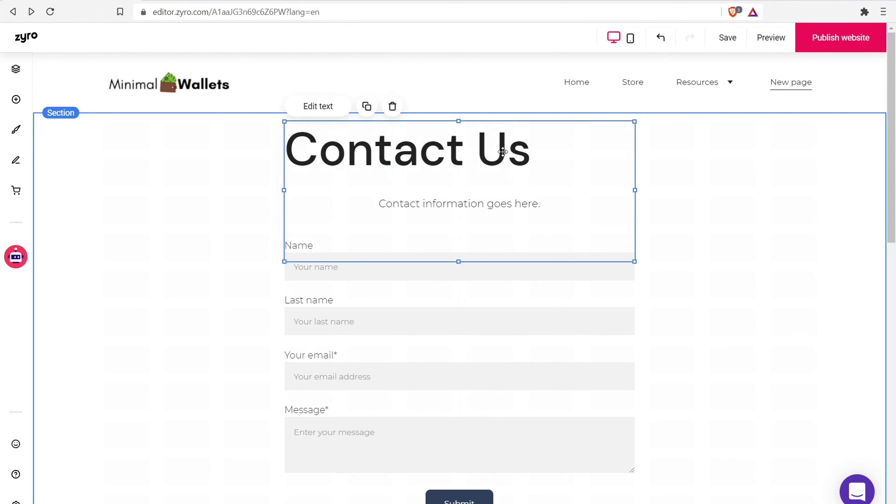
{"action": "double_click", "coordinate": [483, 147]}
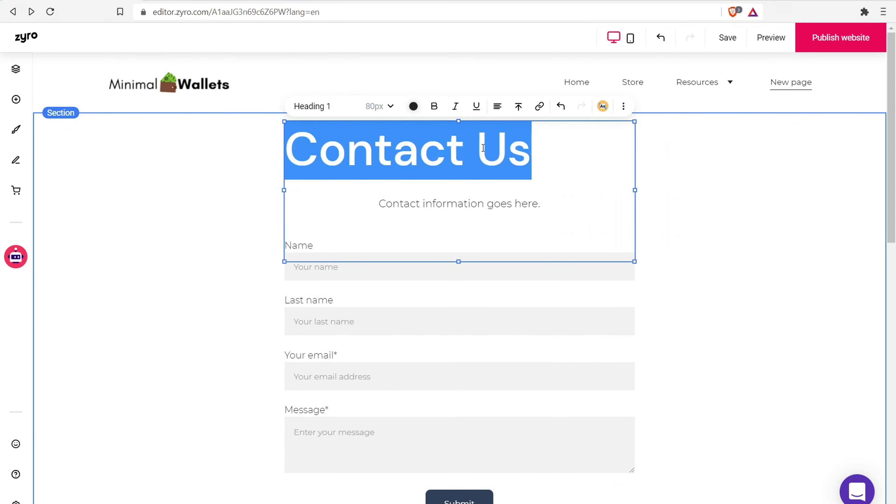
{"action": "left_click", "coordinate": [390, 107]}
{"action": "left_click", "coordinate": [533, 150]}
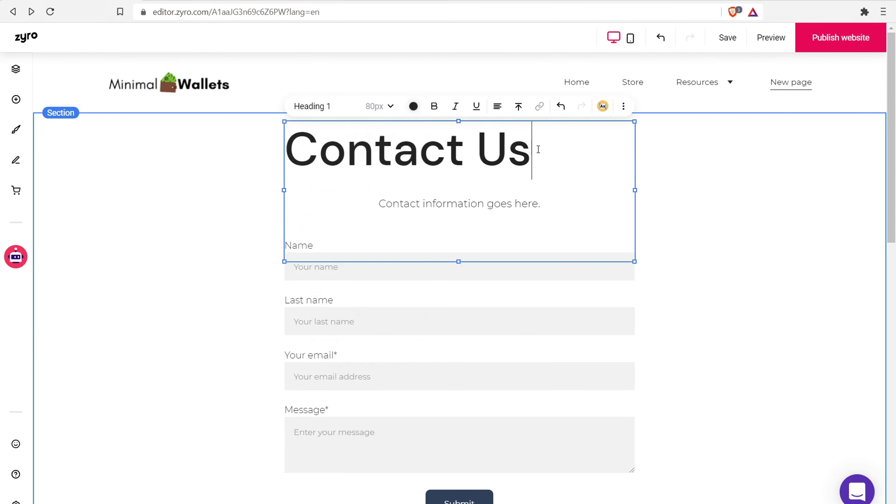
{"action": "left_click", "coordinate": [390, 111]}
{"action": "left_click", "coordinate": [536, 146]}
{"action": "left_click_drag", "start_coordinate": [537, 146], "coordinate": [277, 138]}
{"action": "left_click", "coordinate": [386, 114]}
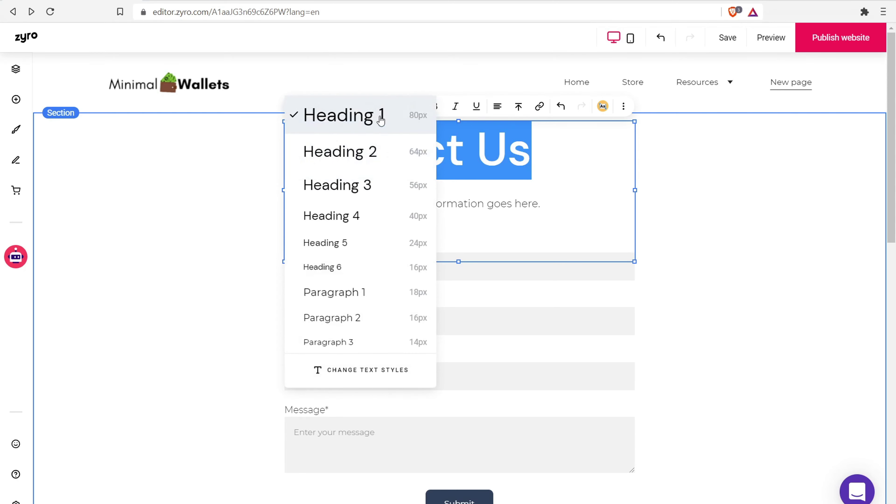
{"action": "double_click", "coordinate": [531, 151]}
{"action": "scroll", "coordinate": [570, 184], "scroll_direction": "down", "scroll_amount": 8}
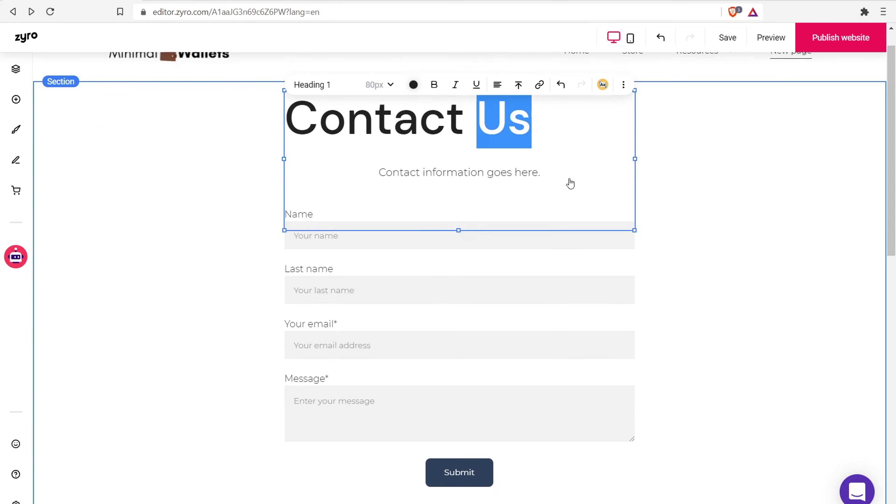
Arrange the "Follow me on..." heading and the social media icons beneath the contact form, with the heading centred under the Submit button.
{"action": "left_click", "coordinate": [408, 264]}
{"action": "left_click_drag", "start_coordinate": [406, 291], "coordinate": [308, 287]}
{"action": "left_click_drag", "start_coordinate": [558, 313], "coordinate": [473, 360]}
{"action": "left_click_drag", "start_coordinate": [304, 224], "coordinate": [474, 256]}
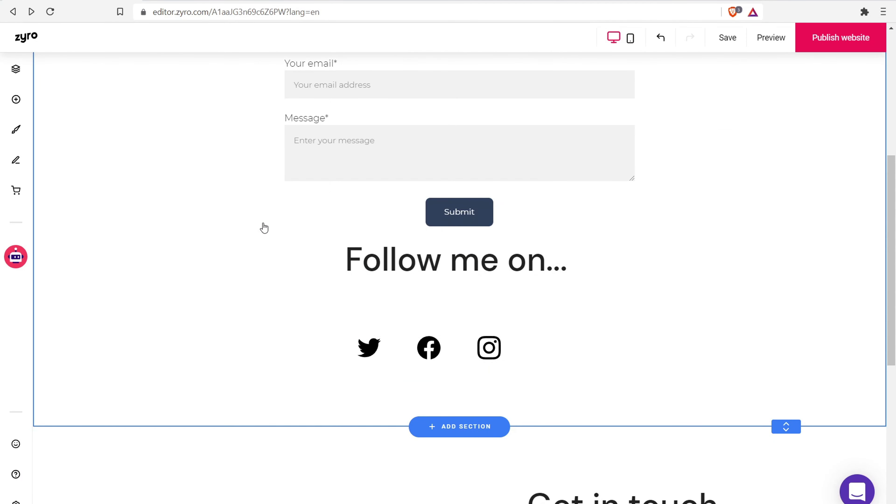
Open the contact form's settings and review its field, button and submission message options.
{"action": "scroll", "coordinate": [263, 227], "scroll_direction": "up", "scroll_amount": 8}
{"action": "left_click", "coordinate": [550, 308]}
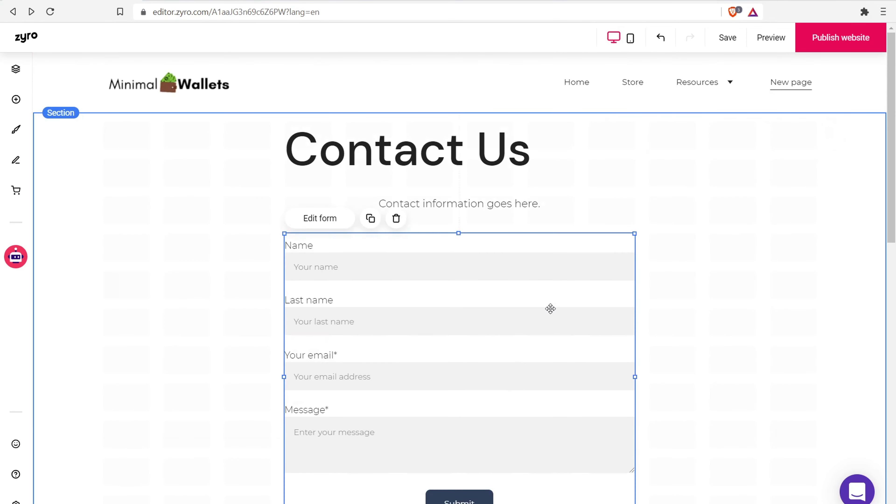
{"action": "left_click", "coordinate": [341, 217]}
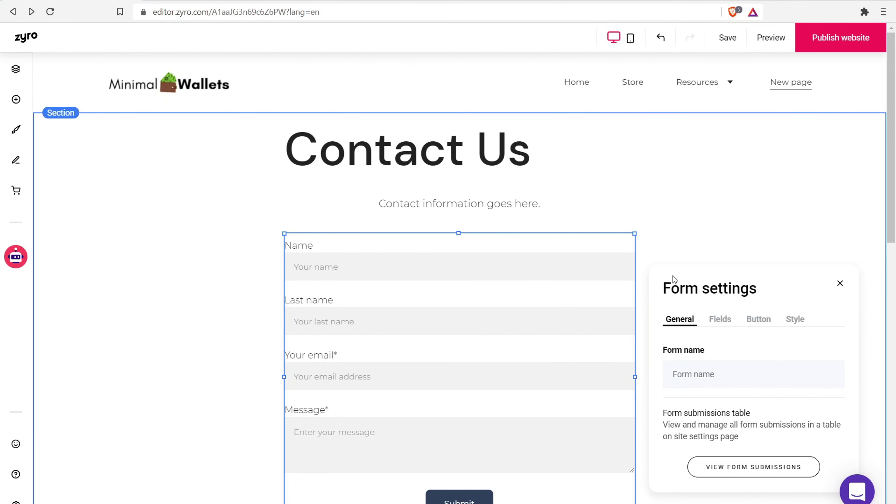
{"action": "left_click", "coordinate": [723, 321]}
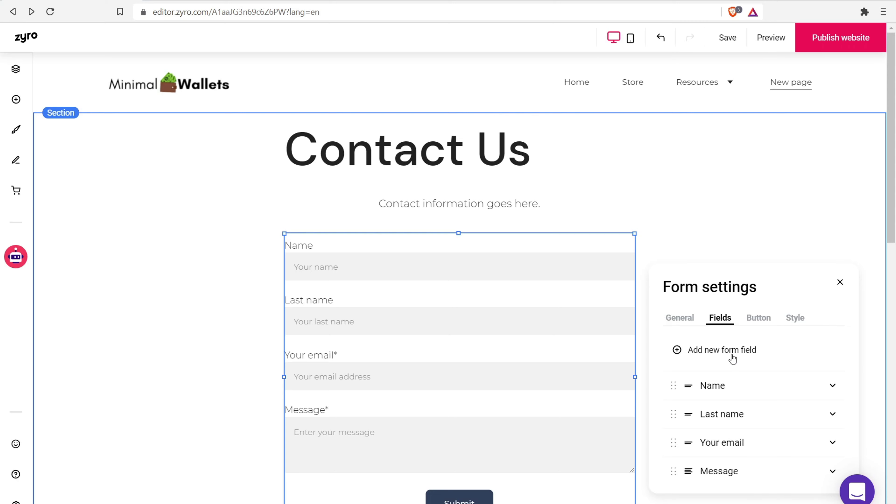
{"action": "scroll", "coordinate": [733, 356], "scroll_direction": "down", "scroll_amount": 2}
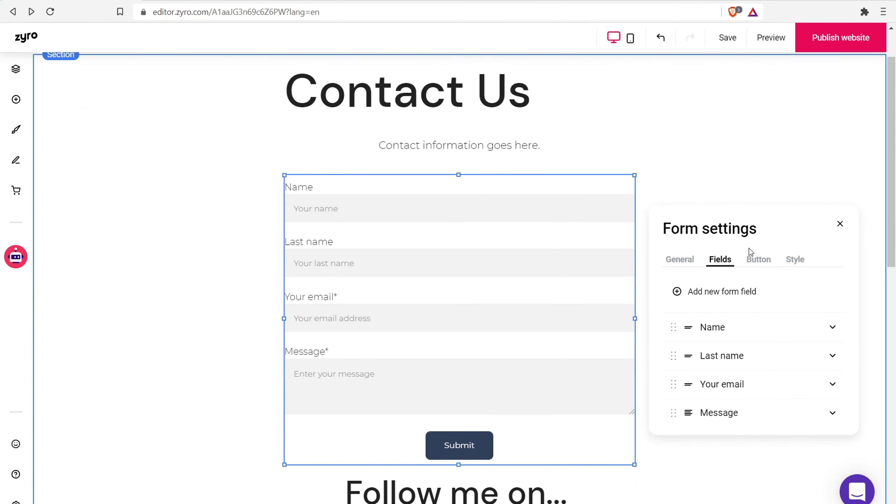
{"action": "left_click", "coordinate": [764, 260]}
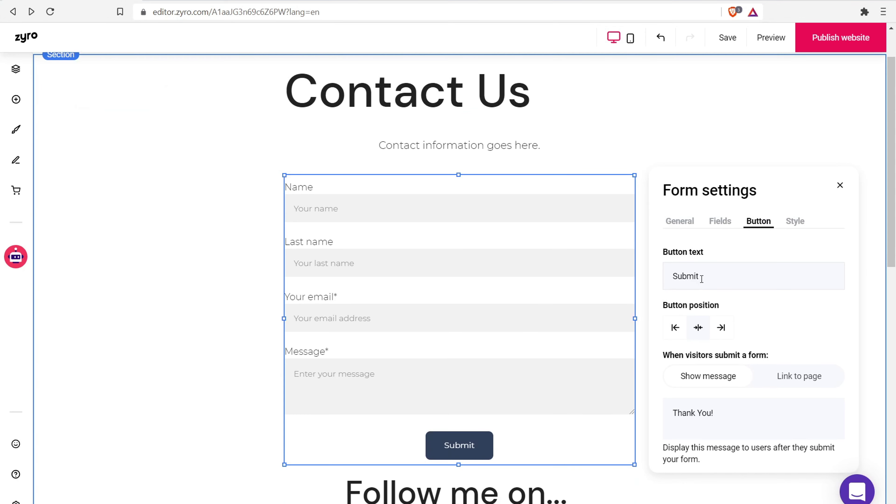
{"action": "scroll", "coordinate": [801, 366], "scroll_direction": "down", "scroll_amount": 2}
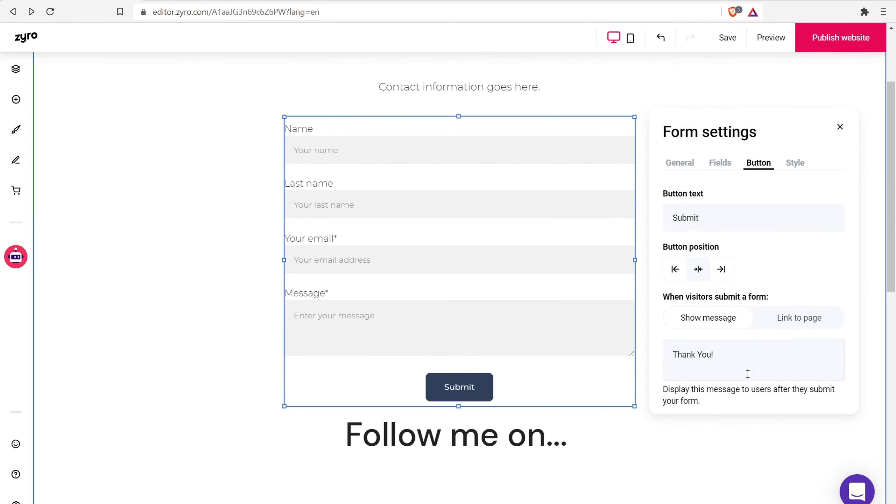
Try the dark theme on the contact form, return it to the light theme and close the form settings.
{"action": "left_click", "coordinate": [785, 165]}
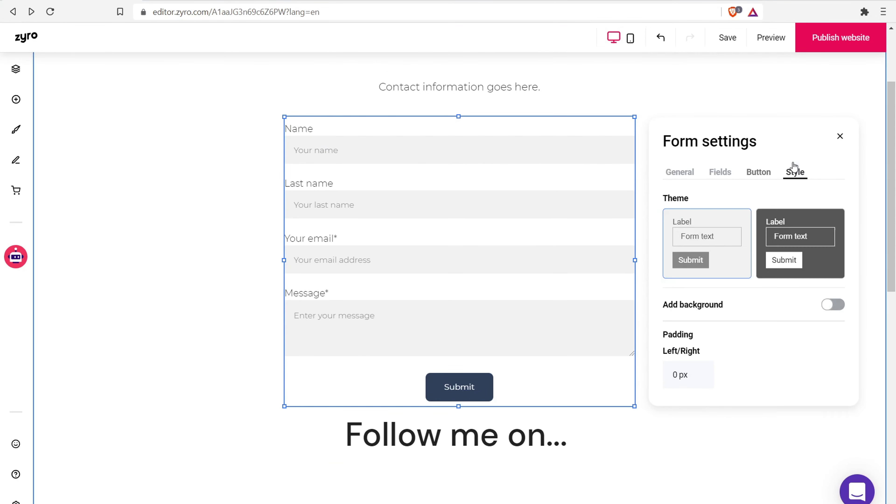
{"action": "left_click", "coordinate": [794, 240]}
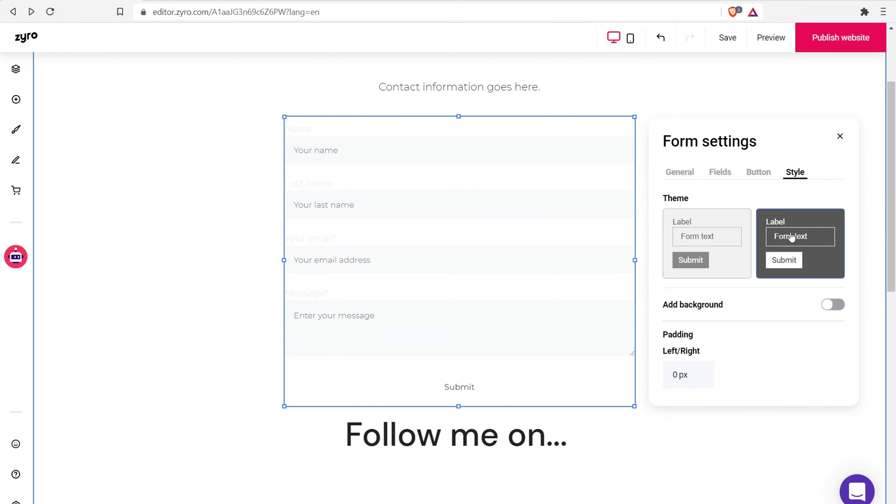
{"action": "left_click", "coordinate": [726, 228]}
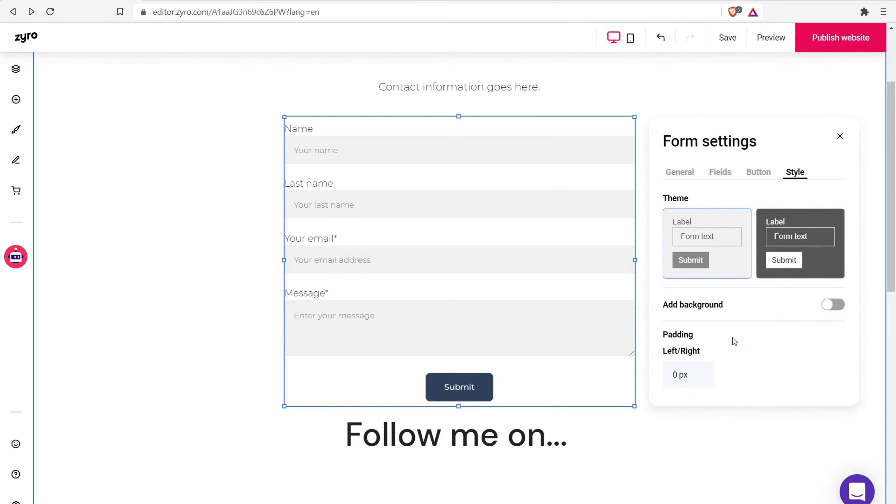
{"action": "scroll", "coordinate": [740, 311], "scroll_direction": "down", "scroll_amount": 3}
{"action": "scroll", "coordinate": [743, 306], "scroll_direction": "up", "scroll_amount": 5}
{"action": "left_click", "coordinate": [513, 286]}
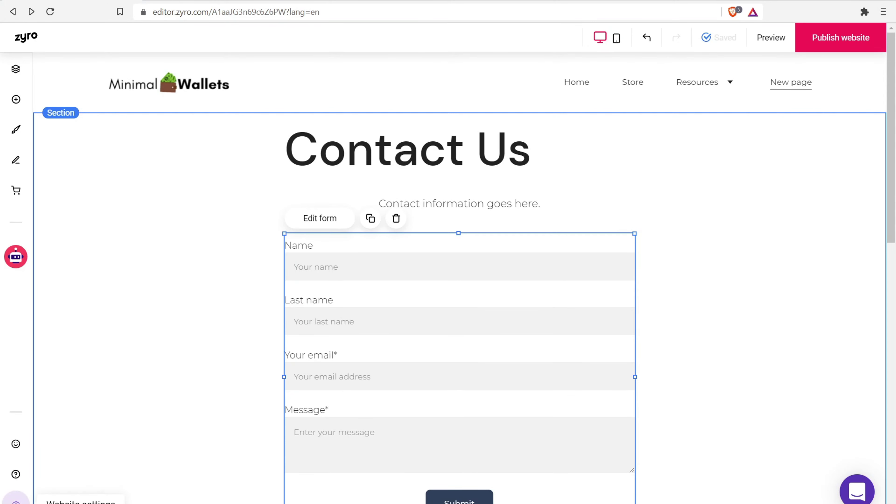
Open the form submissions page in the website settings.
{"action": "left_click", "coordinate": [16, 501]}
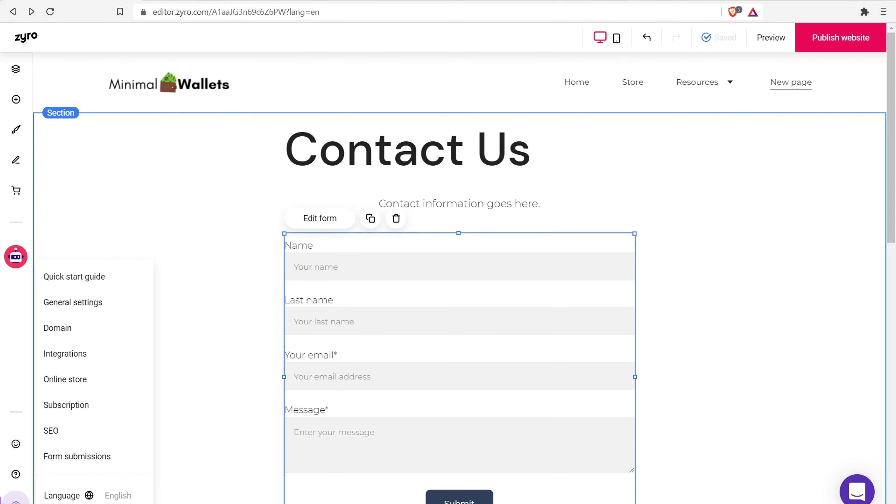
{"action": "left_click", "coordinate": [60, 458]}
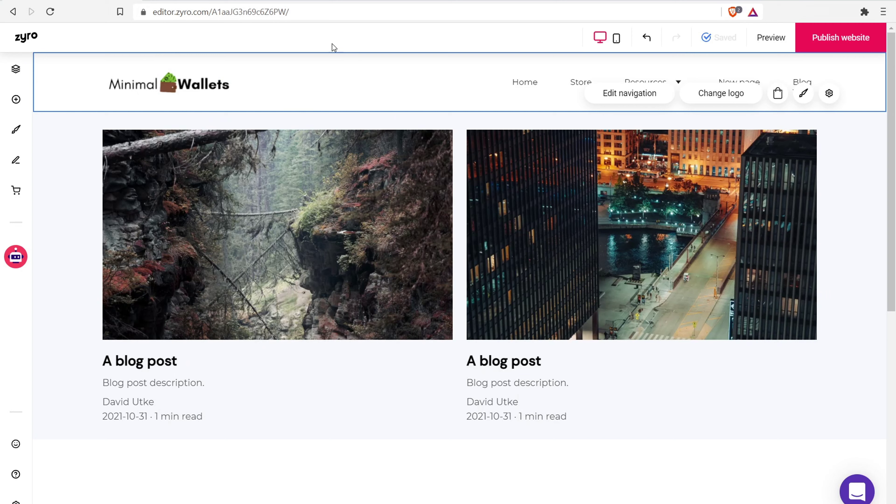
{"action": "left_click", "coordinate": [13, 160]}
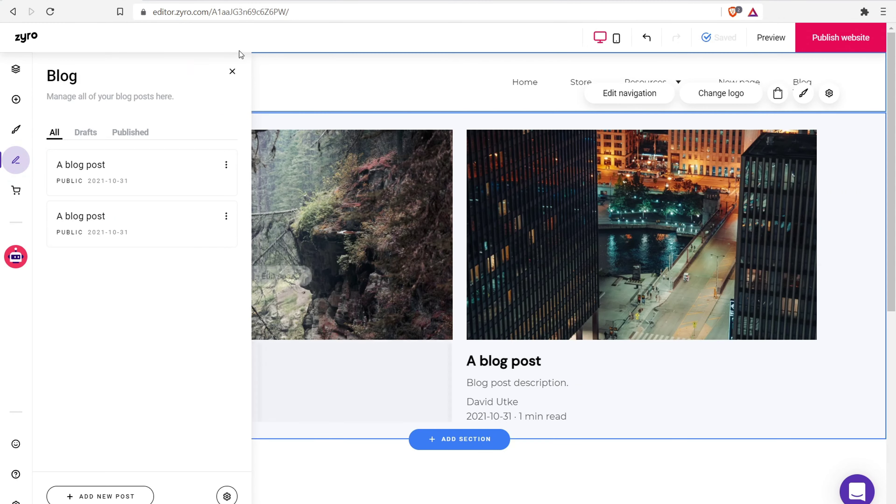
{"action": "left_click", "coordinate": [232, 71]}
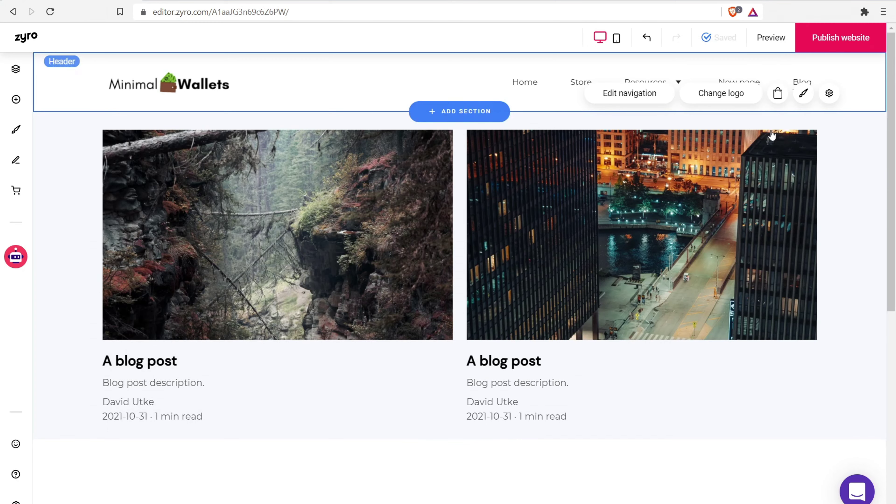
Delete the Blog page from the website's main navigation and confirm the deletion.
{"action": "left_click", "coordinate": [15, 69]}
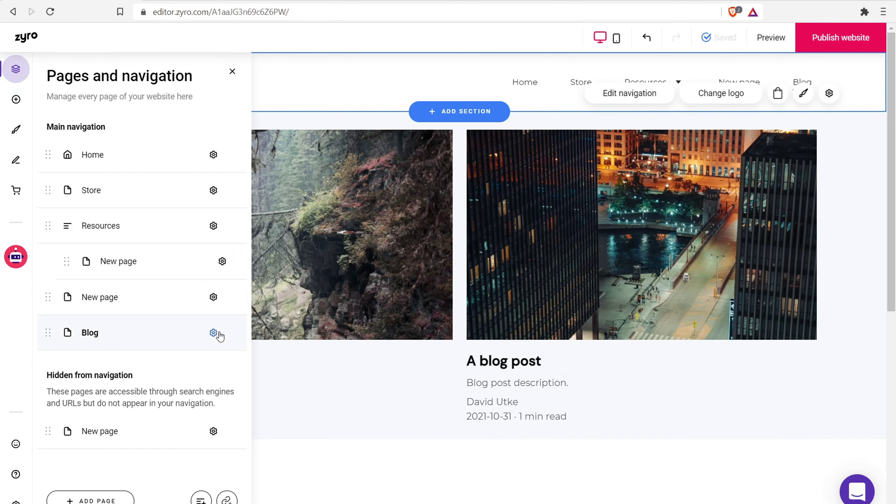
{"action": "left_click", "coordinate": [213, 333]}
{"action": "scroll", "coordinate": [148, 413], "scroll_direction": "down", "scroll_amount": 1}
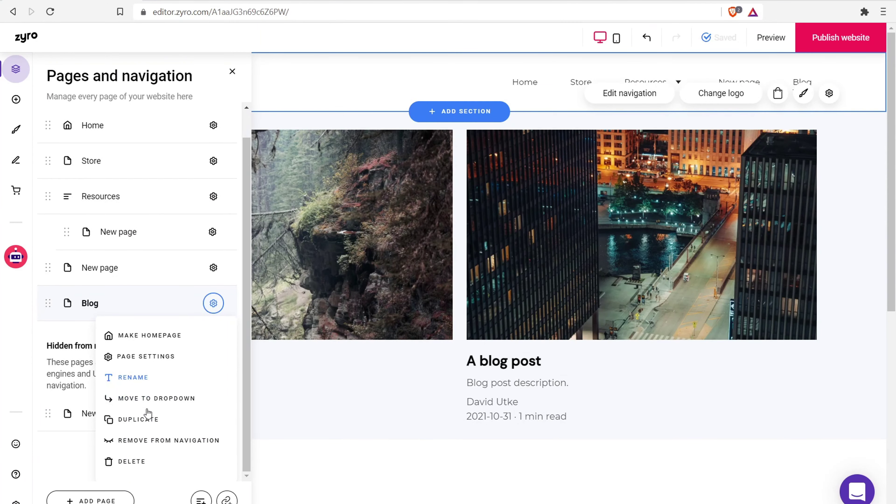
{"action": "left_click", "coordinate": [134, 462]}
{"action": "left_click", "coordinate": [508, 306]}
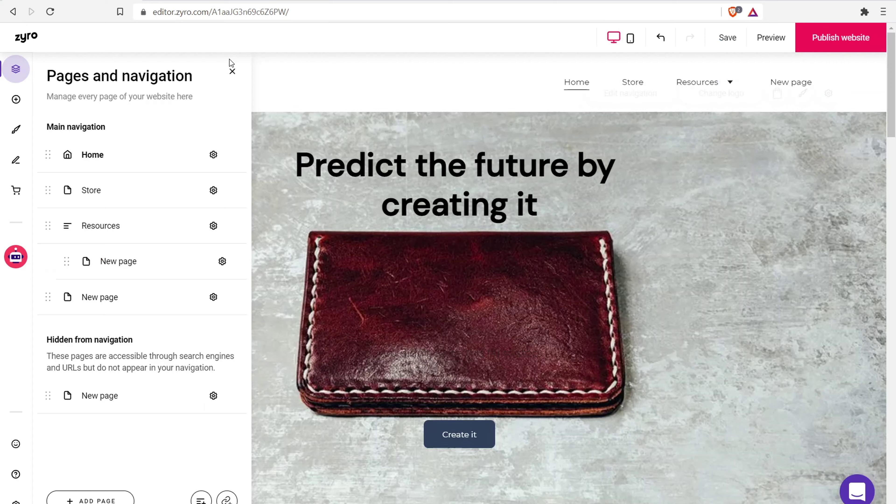
{"action": "left_click", "coordinate": [232, 73]}
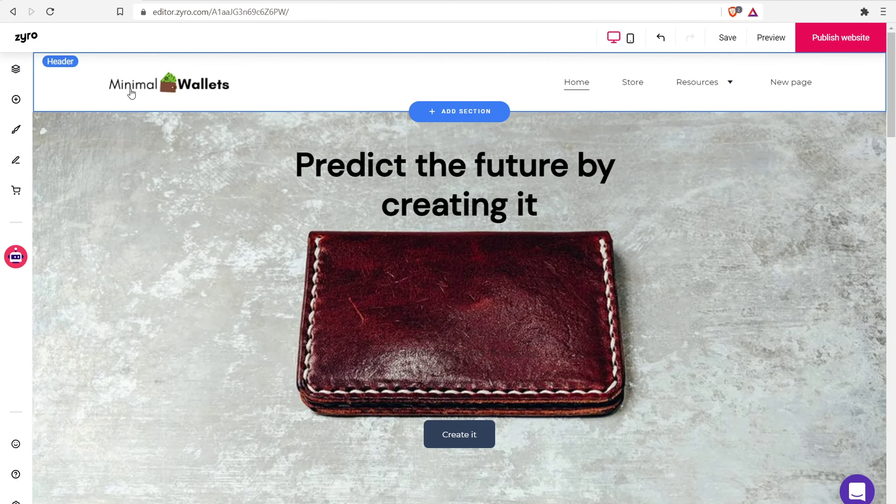
{"action": "left_click", "coordinate": [15, 159]}
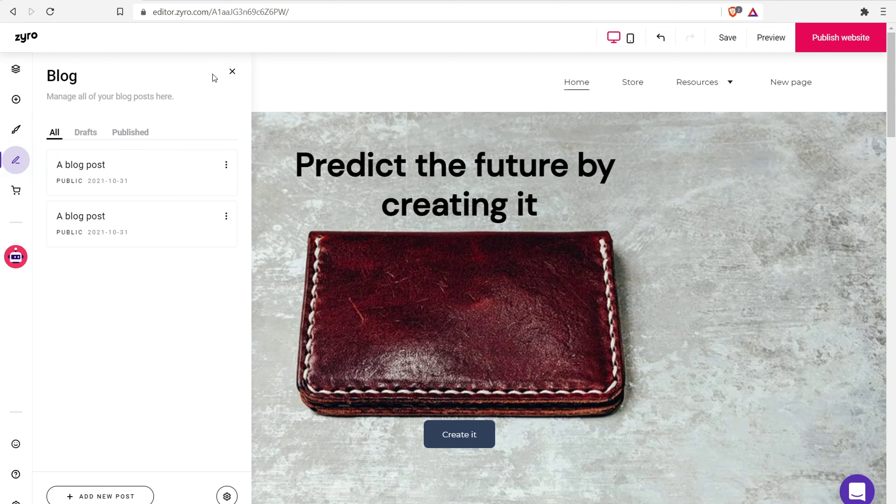
{"action": "left_click", "coordinate": [231, 72]}
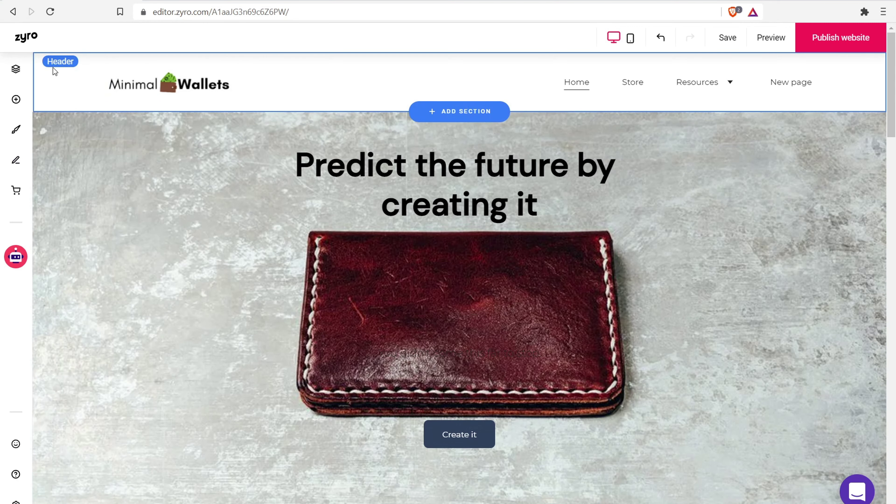
Add a blank page to the website's main navigation.
{"action": "left_click", "coordinate": [14, 70]}
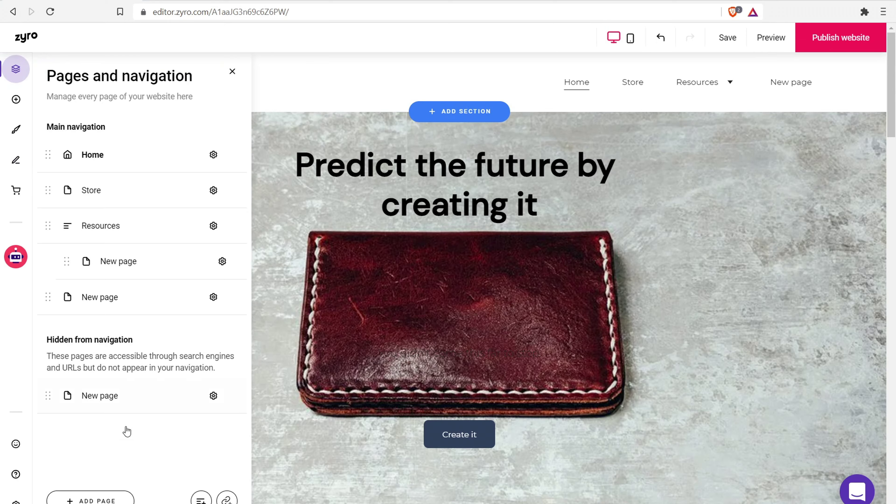
{"action": "left_click", "coordinate": [90, 499]}
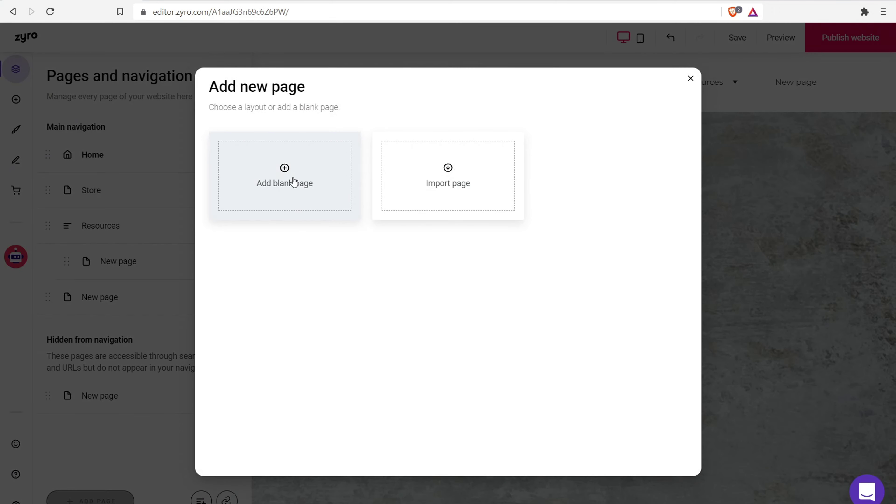
{"action": "left_click", "coordinate": [293, 182]}
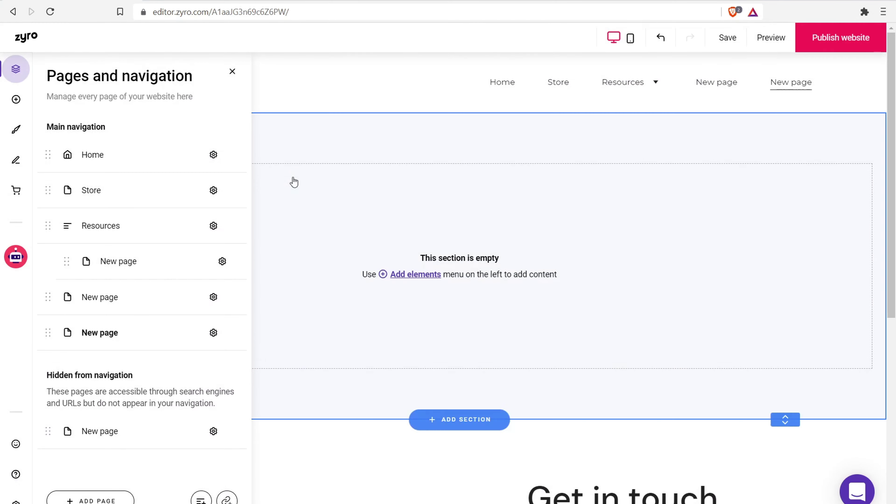
Rename the newly added blank page to "Blog" and save its page settings.
{"action": "left_click", "coordinate": [214, 333]}
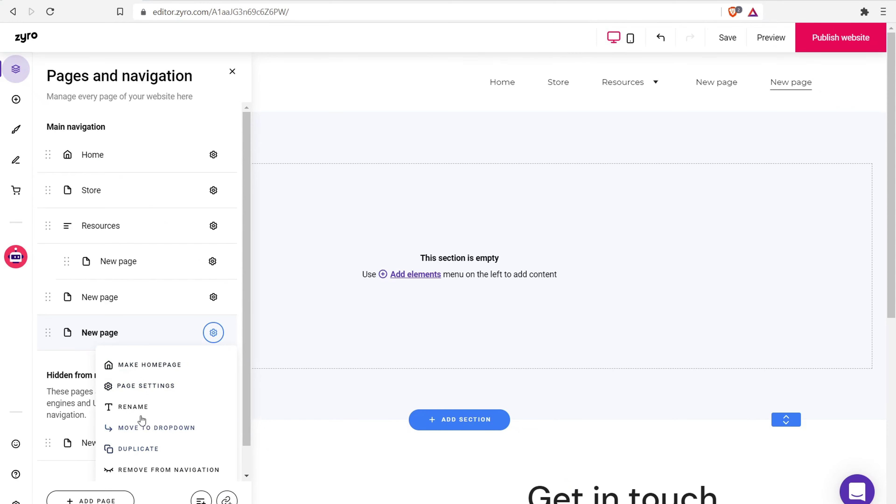
{"action": "left_click", "coordinate": [136, 407]}
{"action": "left_click", "coordinate": [441, 212]}
{"action": "key", "text": "BackSpace"}
{"action": "key", "text": "BackSpace"}
{"action": "key", "text": "BackSpace"}
{"action": "key", "text": "BackSpace"}
{"action": "key", "text": "BackSpace"}
{"action": "key", "text": "BackSpace"}
{"action": "key", "text": "BackSpace"}
{"action": "key", "text": "BackSpace"}
{"action": "type", "text": "Blog"}
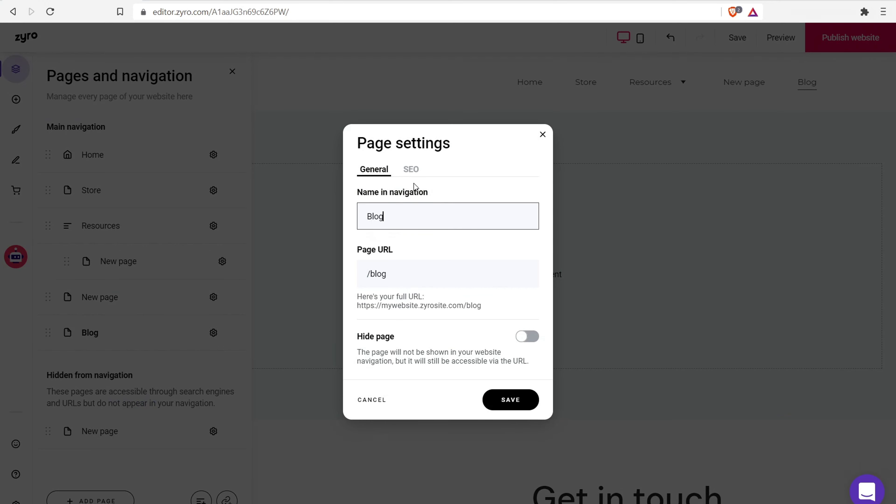
{"action": "left_click", "coordinate": [412, 170]}
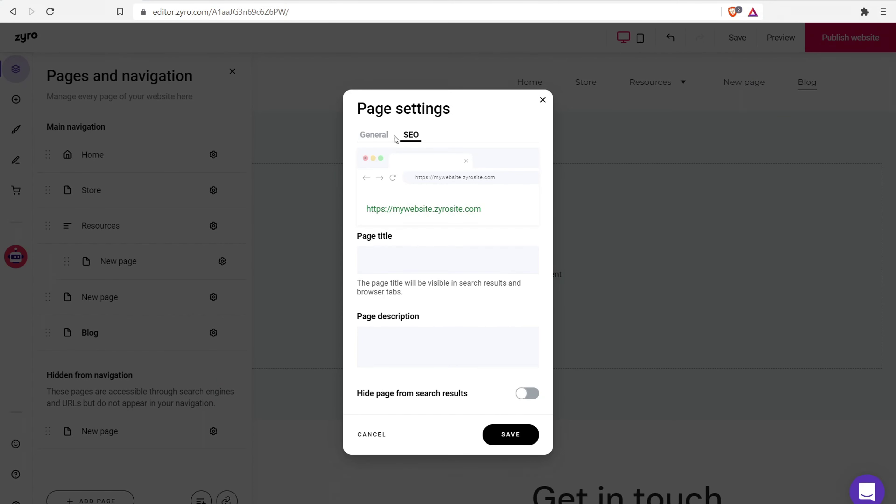
{"action": "left_click", "coordinate": [377, 137]}
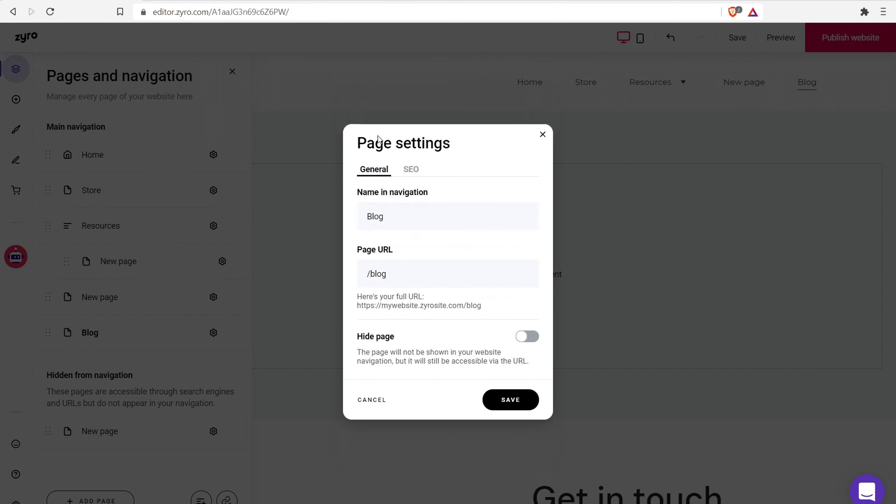
{"action": "left_click", "coordinate": [508, 402]}
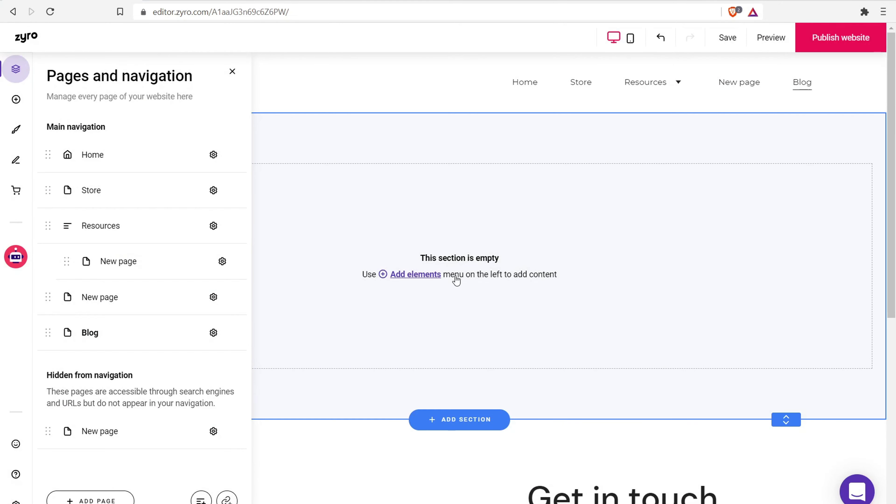
Choose the two-post Blog section template and add it as a separate blog page.
{"action": "left_click", "coordinate": [461, 420]}
{"action": "left_click", "coordinate": [180, 174]}
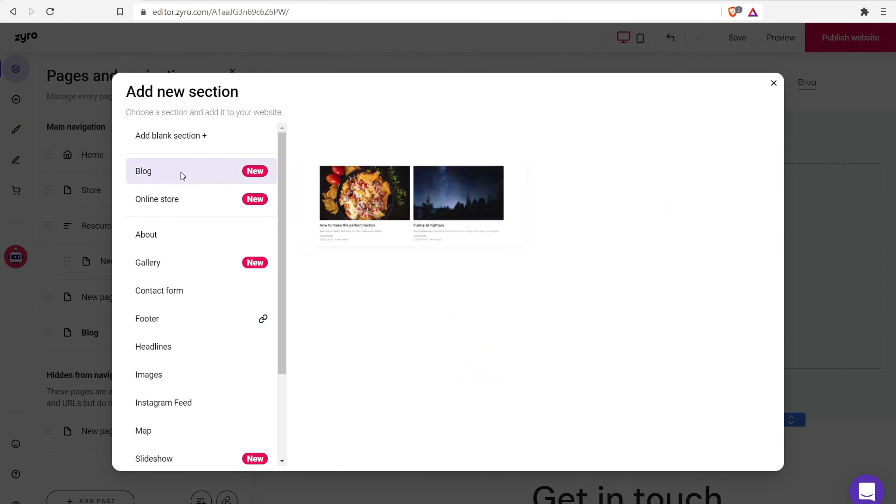
{"action": "left_click", "coordinate": [394, 192]}
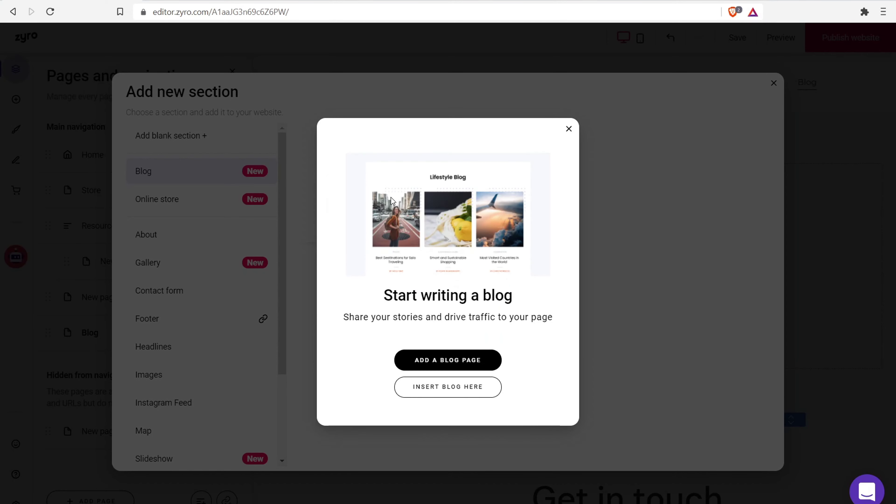
{"action": "left_click", "coordinate": [444, 362]}
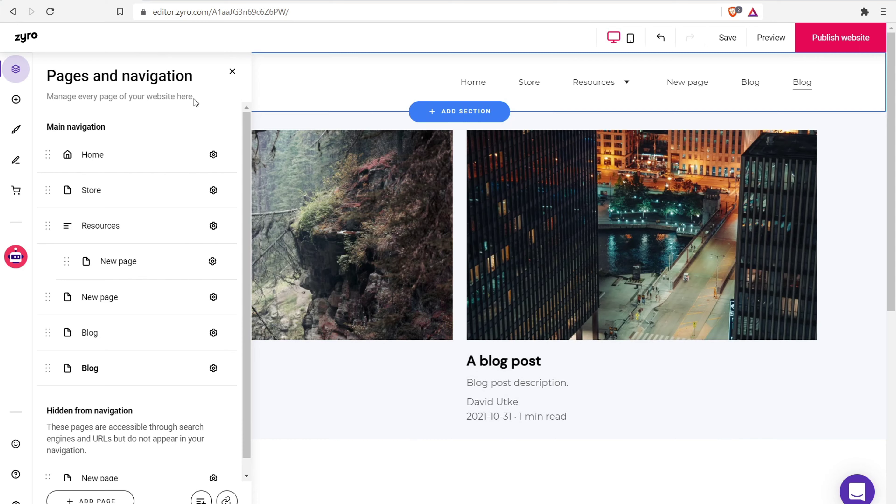
Delete the empty Blog page from the main navigation, keeping the one that contains the blog posts.
{"action": "left_click", "coordinate": [214, 332]}
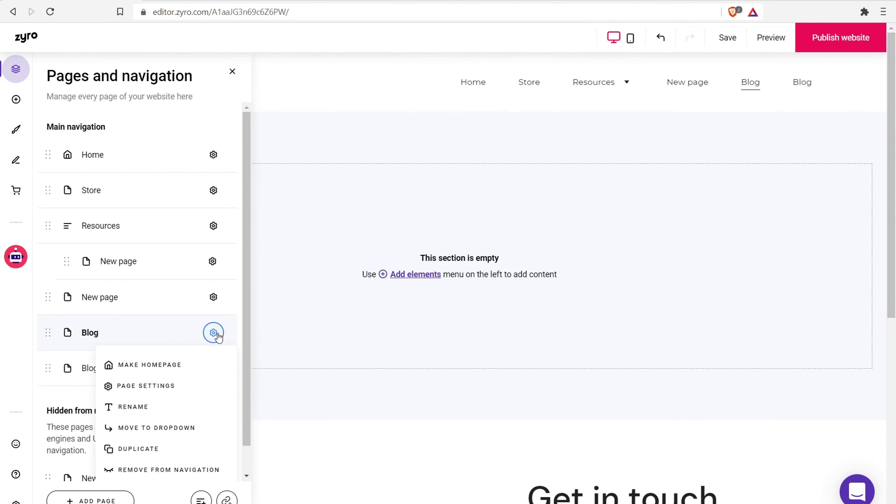
{"action": "scroll", "coordinate": [156, 406], "scroll_direction": "down", "scroll_amount": 1}
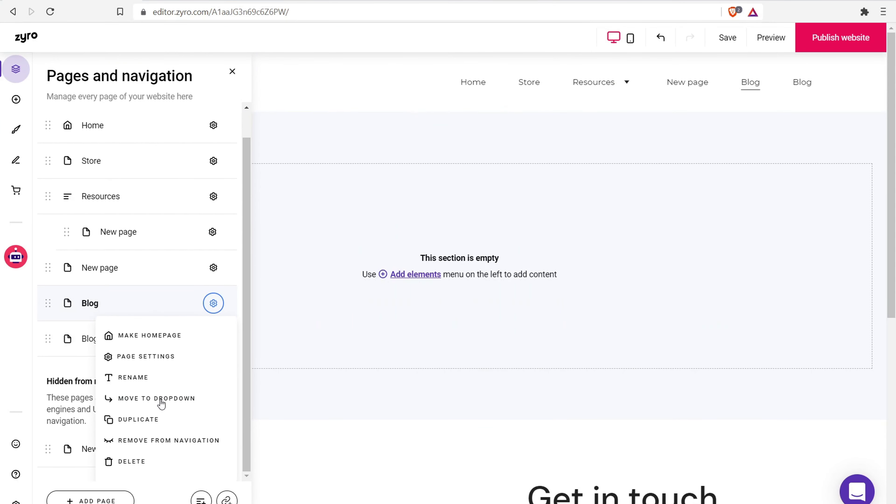
{"action": "left_click", "coordinate": [131, 461]}
{"action": "left_click", "coordinate": [498, 306]}
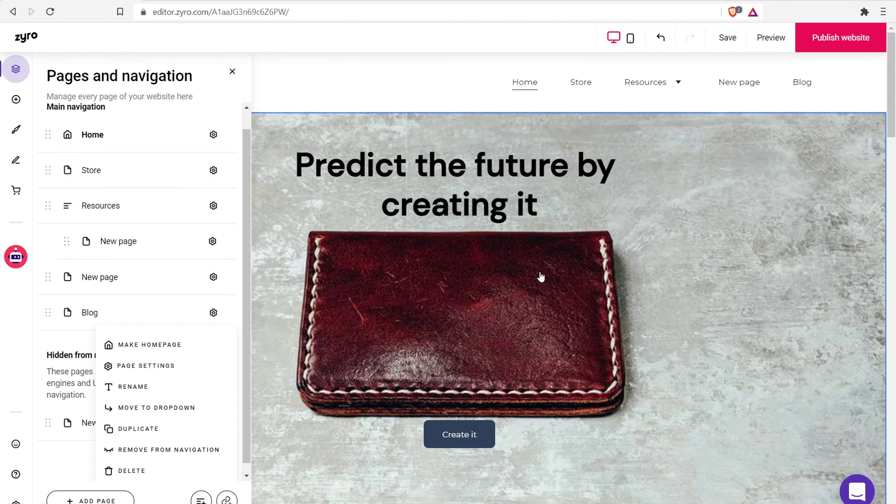
Open the Blog page, add the centered "Quality, not quantity" About section with a button, and move it above the blog posts.
{"action": "left_click", "coordinate": [807, 83]}
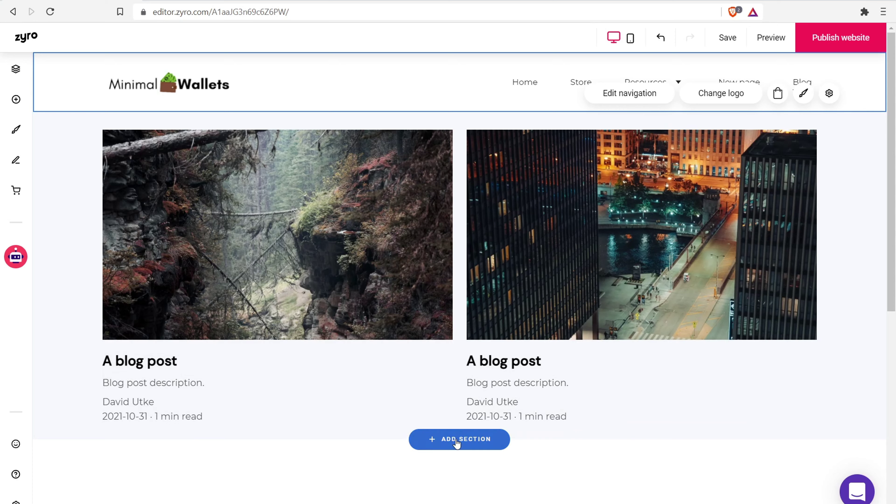
{"action": "left_click", "coordinate": [457, 441]}
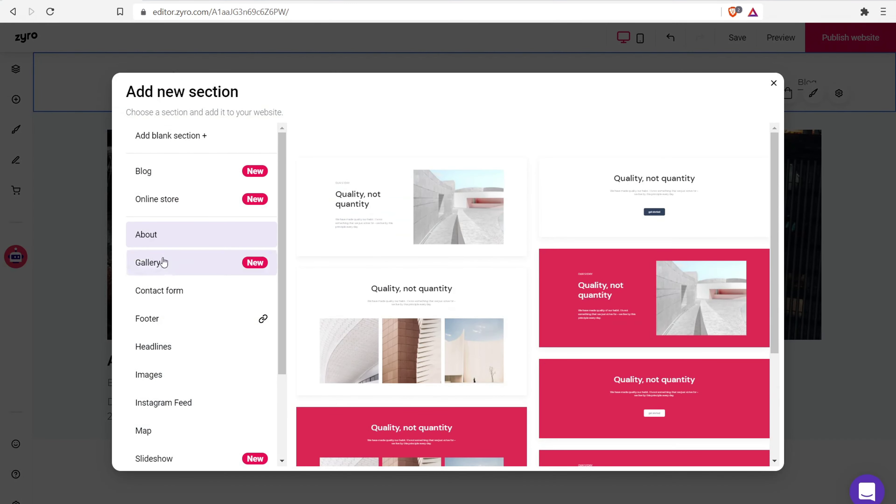
{"action": "left_click", "coordinate": [615, 198]}
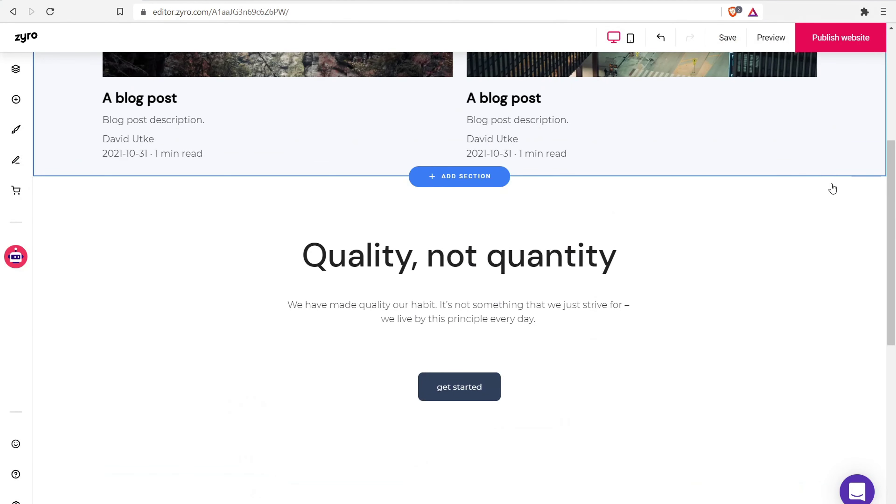
{"action": "left_click", "coordinate": [778, 199]}
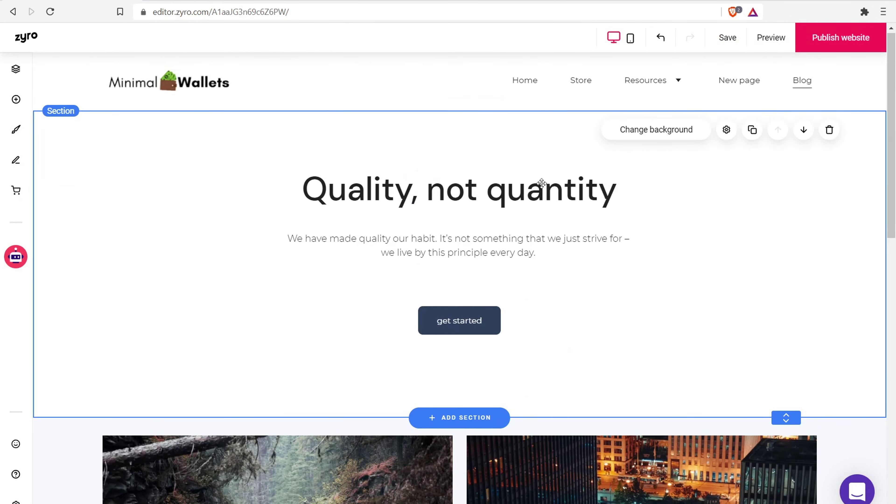
Change the "Quality, not quantity" heading to the Heading 1 text style.
{"action": "left_click", "coordinate": [553, 193]}
{"action": "left_click_drag", "start_coordinate": [617, 187], "coordinate": [301, 180]}
{"action": "left_click", "coordinate": [128, 141]}
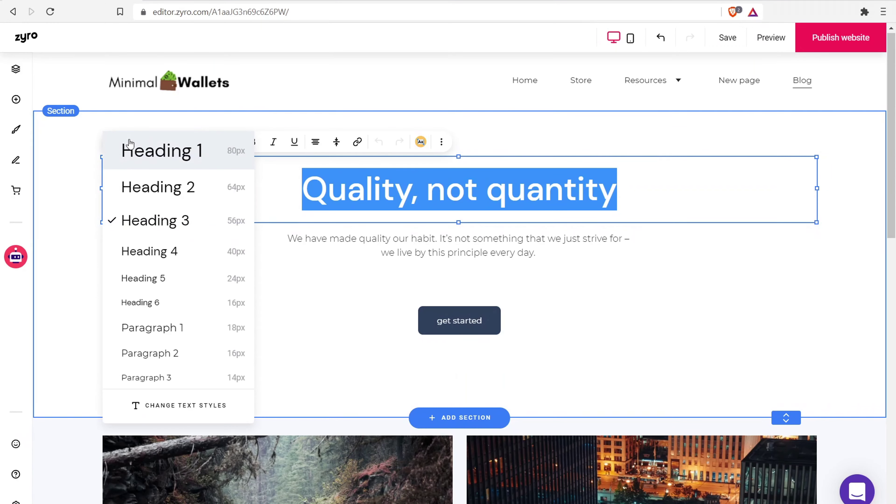
{"action": "left_click", "coordinate": [140, 165]}
{"action": "left_click", "coordinate": [420, 185]}
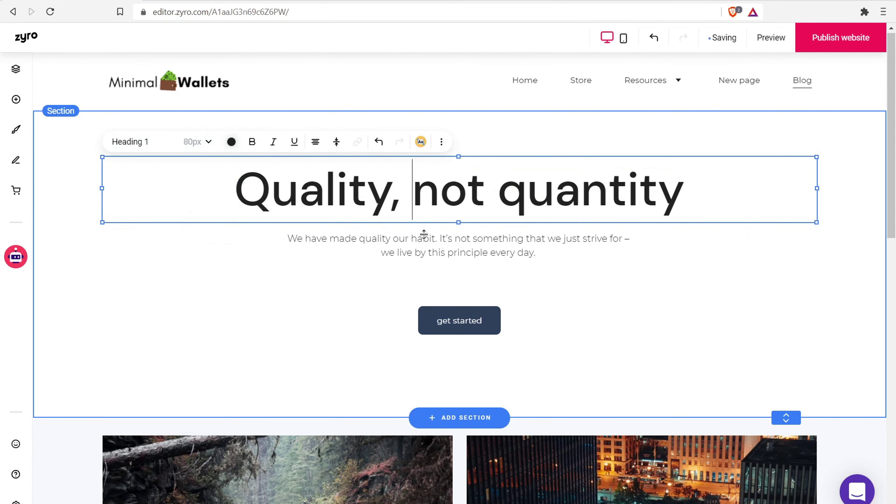
{"action": "left_click", "coordinate": [459, 320]}
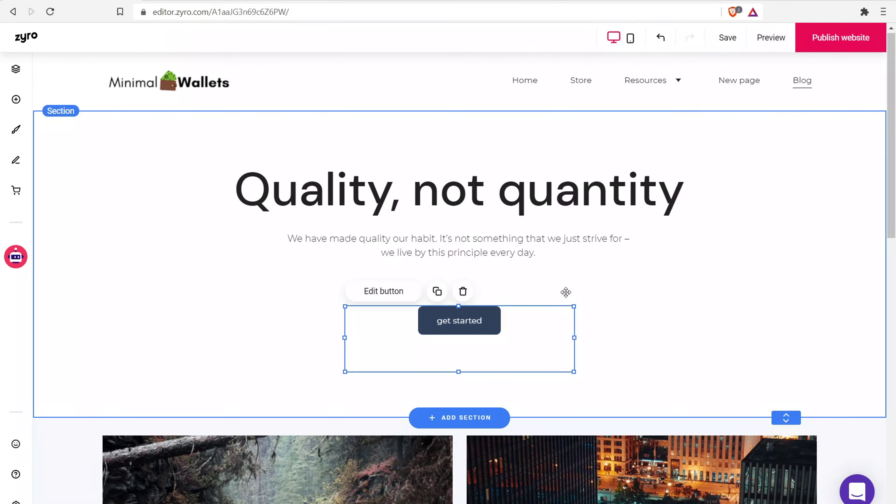
Review the section categories available for adding below the blog posts, without adding one.
{"action": "scroll", "coordinate": [572, 286], "scroll_direction": "down", "scroll_amount": 8}
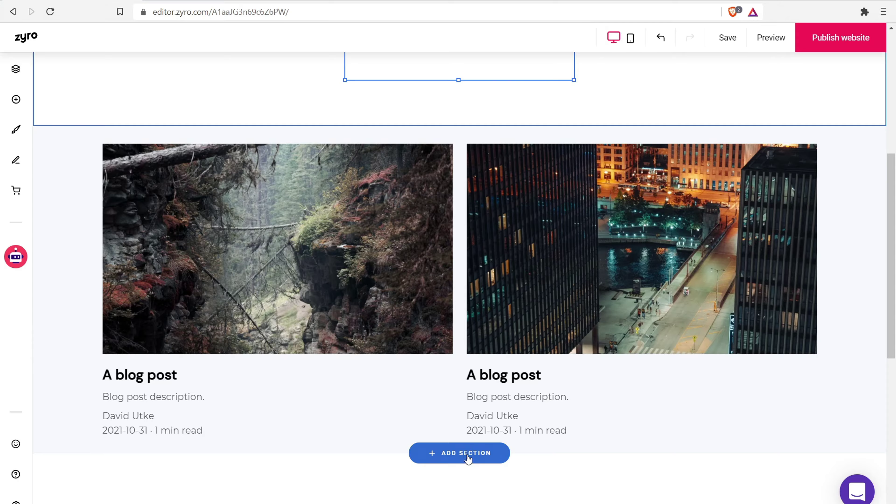
{"action": "left_click", "coordinate": [468, 454]}
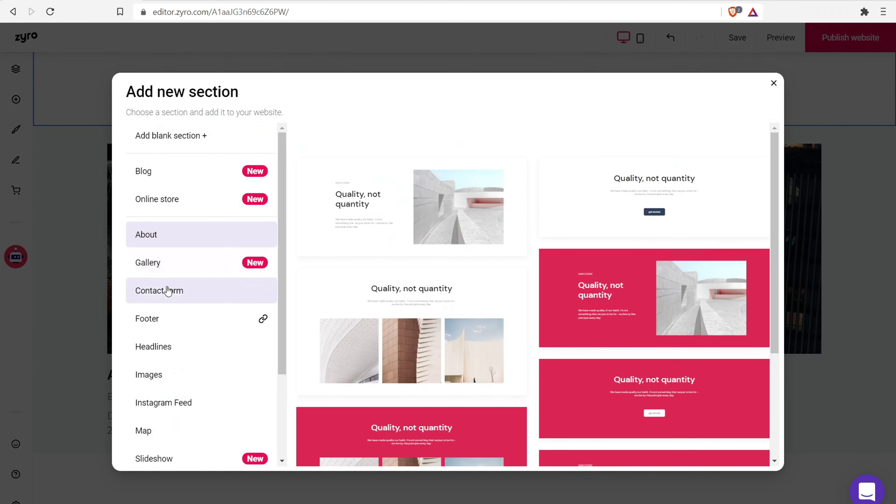
{"action": "scroll", "coordinate": [166, 298], "scroll_direction": "down", "scroll_amount": 3}
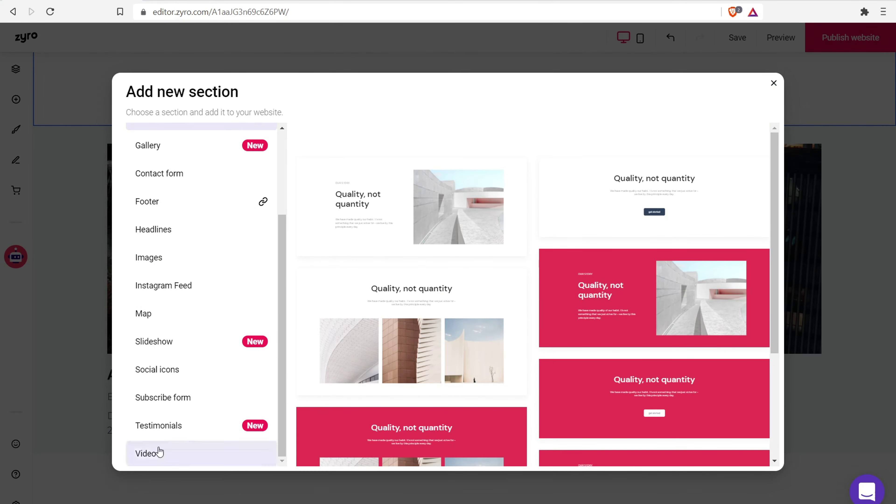
{"action": "left_click", "coordinate": [772, 83]}
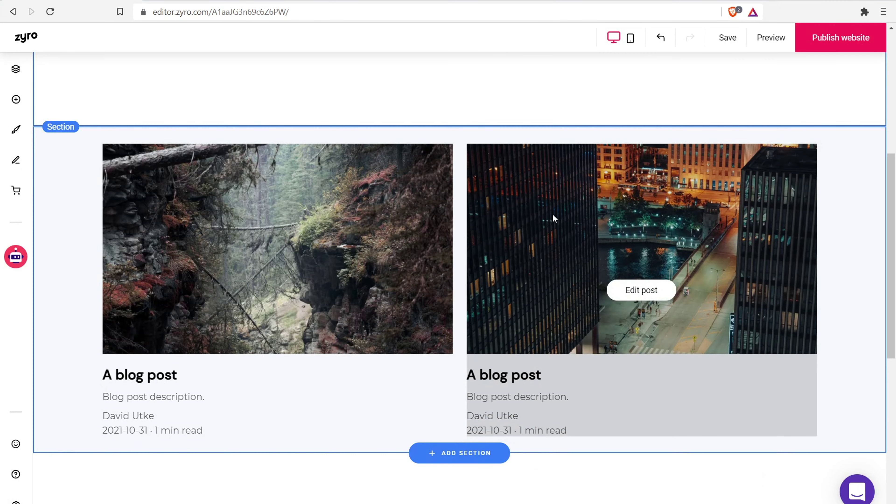
{"action": "scroll", "coordinate": [500, 405], "scroll_direction": "up", "scroll_amount": 5}
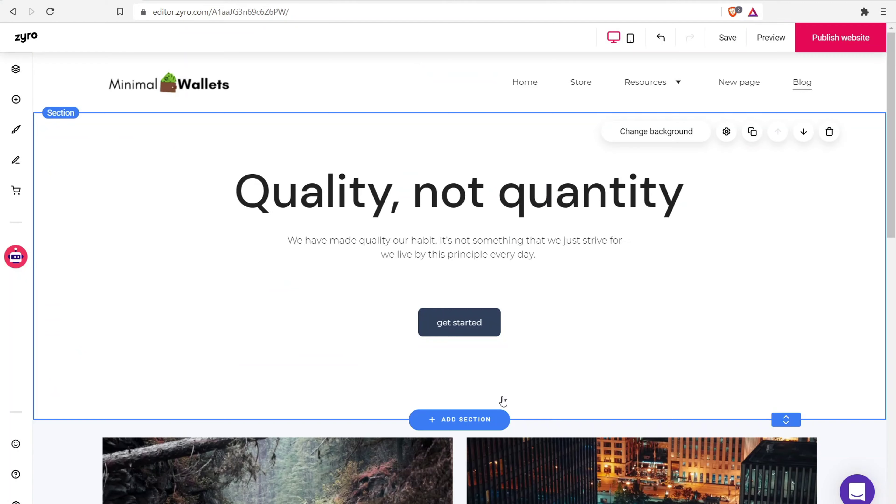
{"action": "scroll", "coordinate": [332, 284], "scroll_direction": "down", "scroll_amount": 4}
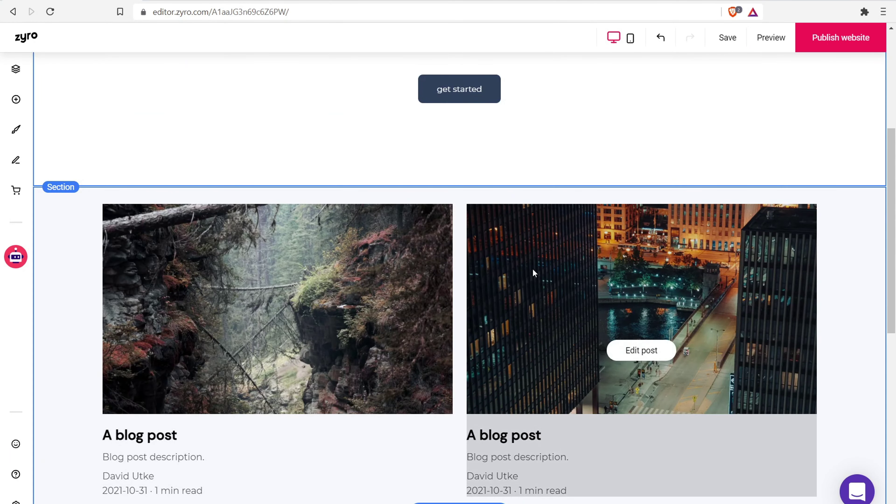
Review the blog list section's layout, style, posts and background settings.
{"action": "mouse_move", "coordinate": [496, 268]}
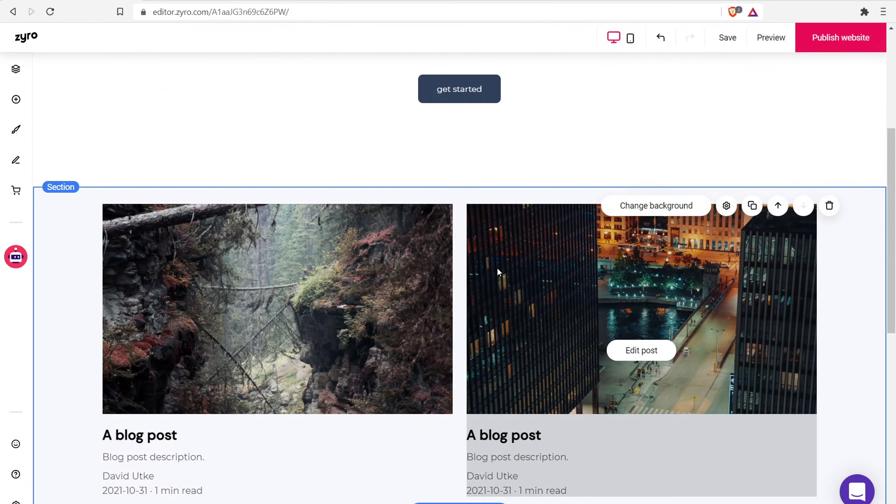
{"action": "left_click", "coordinate": [725, 205]}
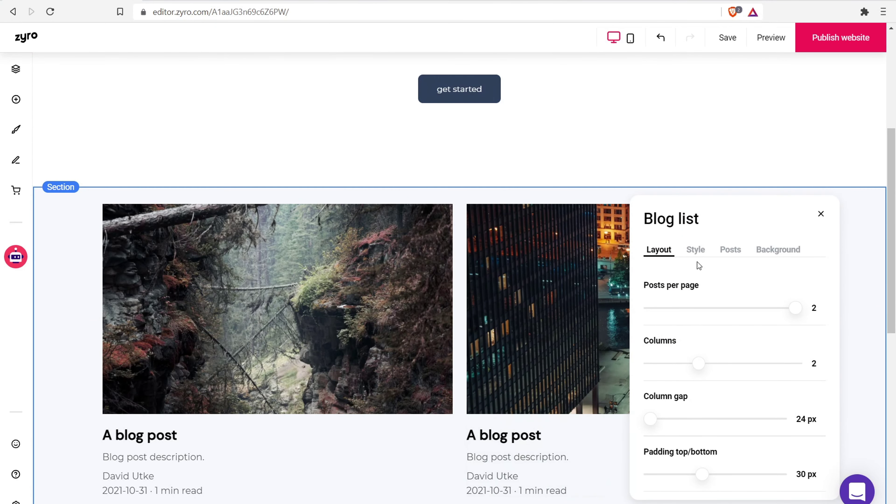
{"action": "left_click", "coordinate": [695, 251]}
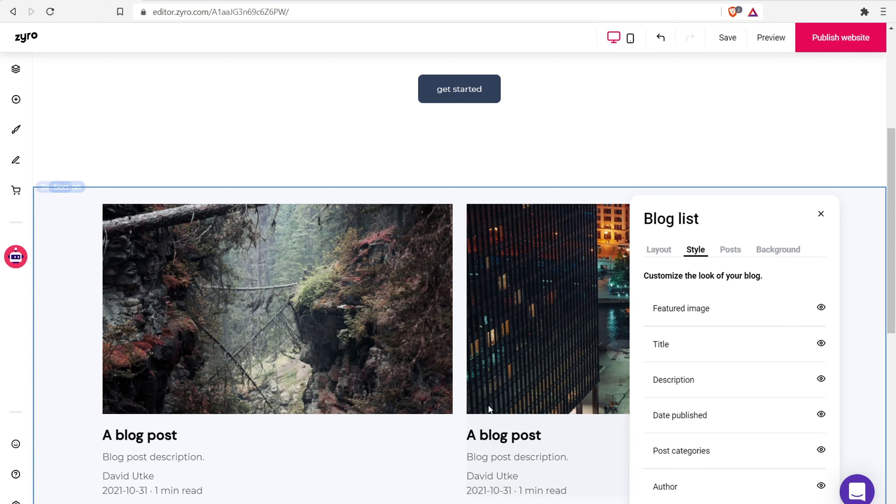
{"action": "left_click", "coordinate": [721, 254]}
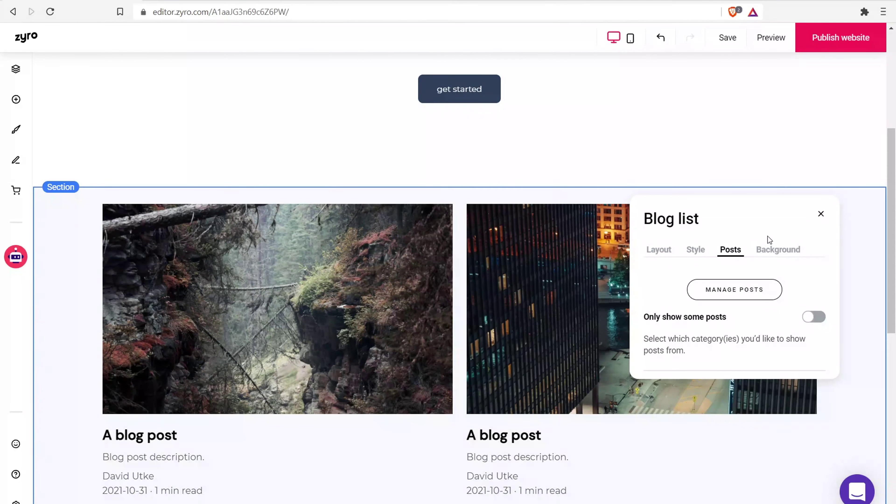
{"action": "left_click", "coordinate": [766, 256]}
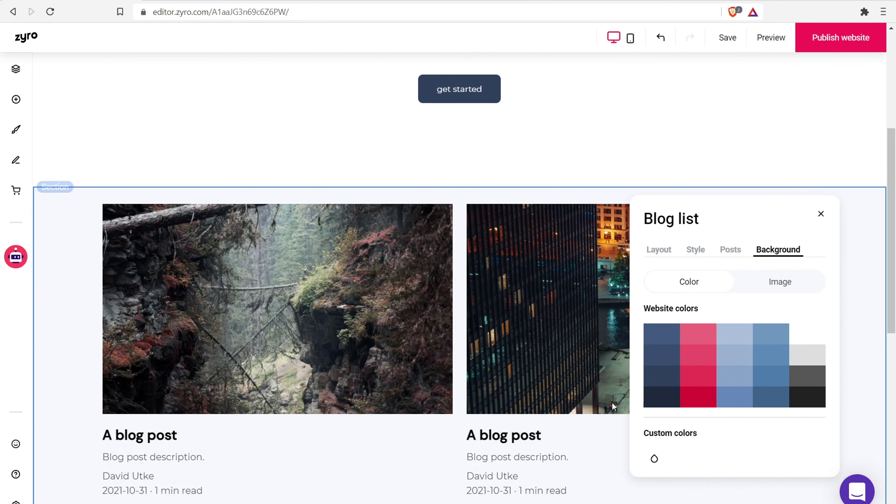
{"action": "left_click", "coordinate": [819, 216]}
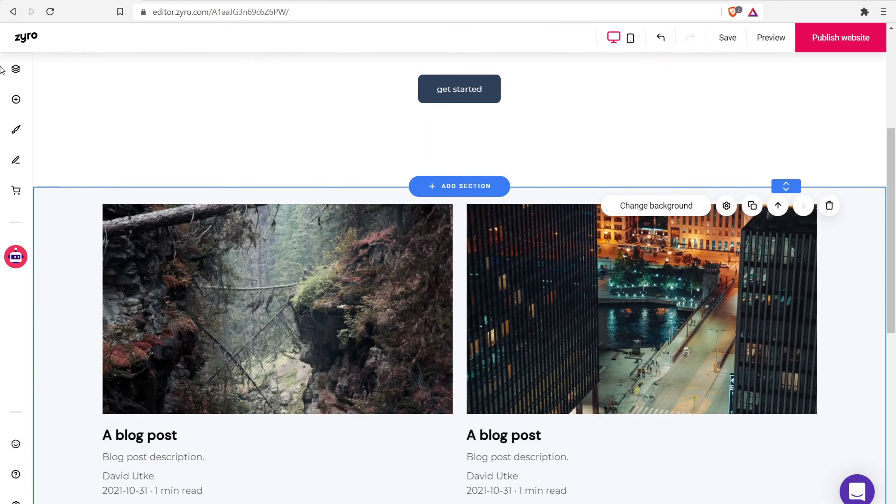
Create a new blog post from the blog manager and select its header section.
{"action": "left_click", "coordinate": [15, 162]}
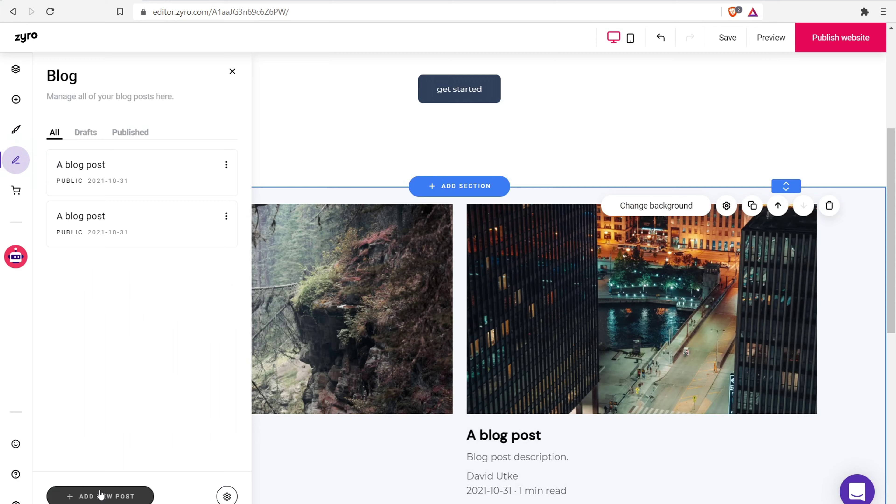
{"action": "left_click", "coordinate": [106, 497]}
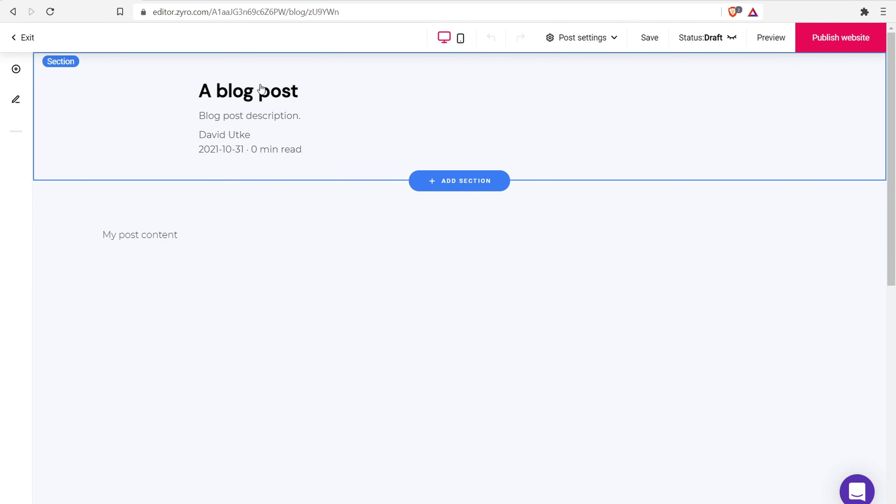
{"action": "left_click", "coordinate": [350, 83]}
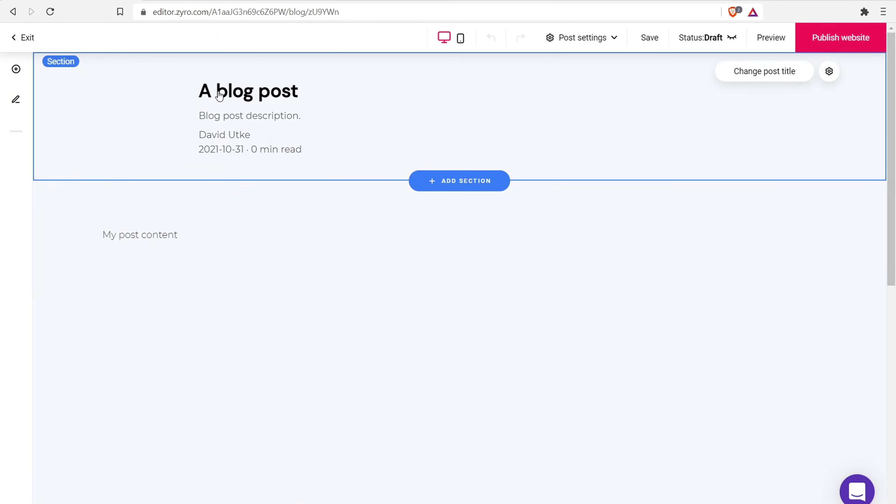
Review the new post's general, featured image and category settings, then close them without saving.
{"action": "left_click", "coordinate": [752, 80]}
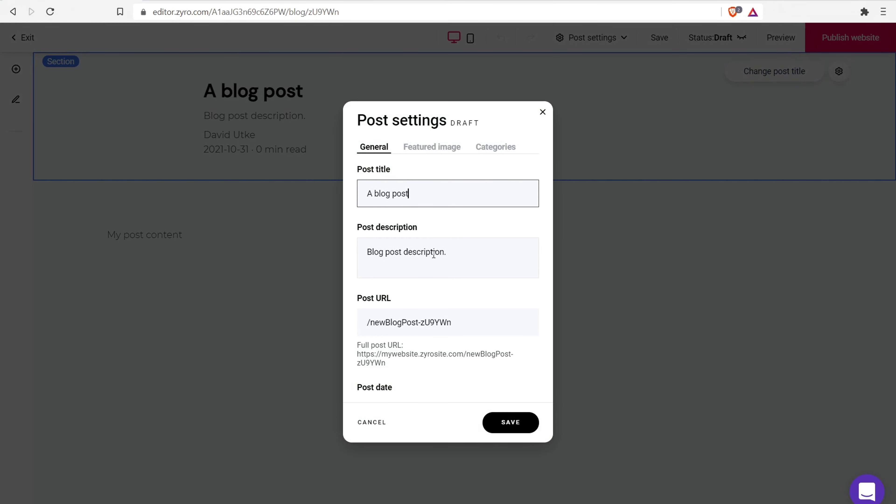
{"action": "left_click", "coordinate": [438, 153]}
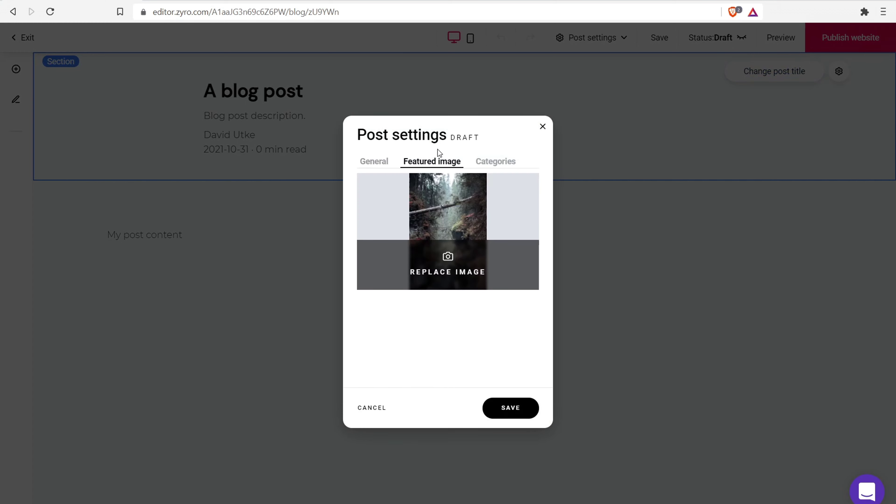
{"action": "left_click", "coordinate": [493, 161]}
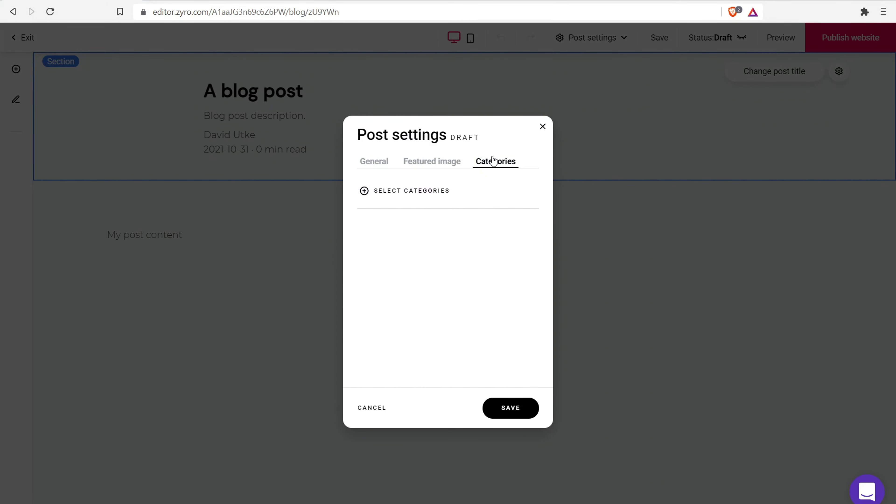
{"action": "left_click", "coordinate": [542, 126]}
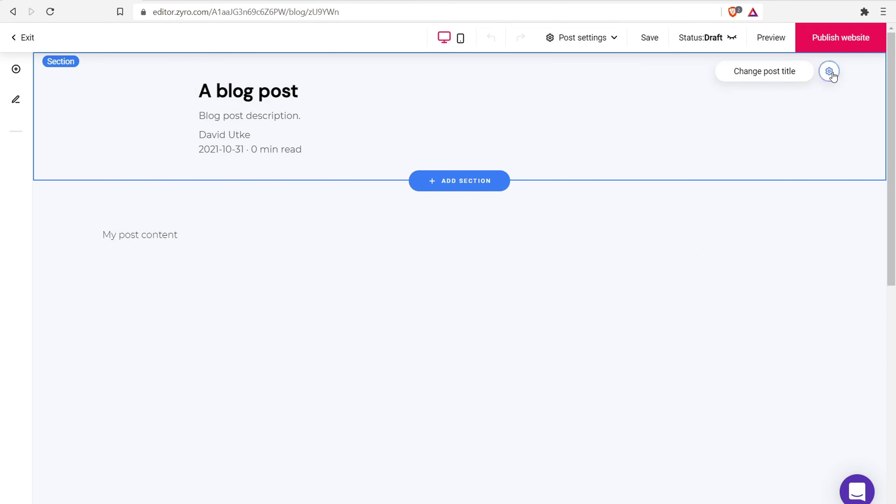
Center-align the post header's content and recheck the post's general settings without changing them.
{"action": "left_click", "coordinate": [829, 71]}
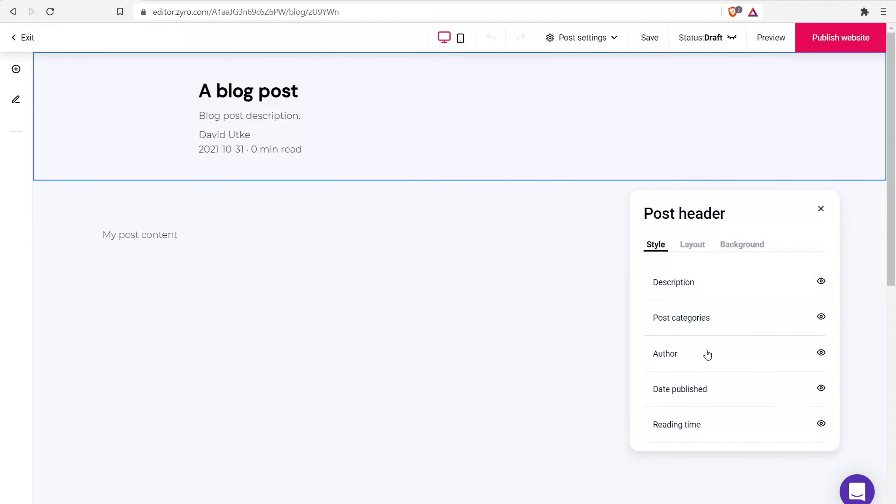
{"action": "left_click", "coordinate": [688, 250]}
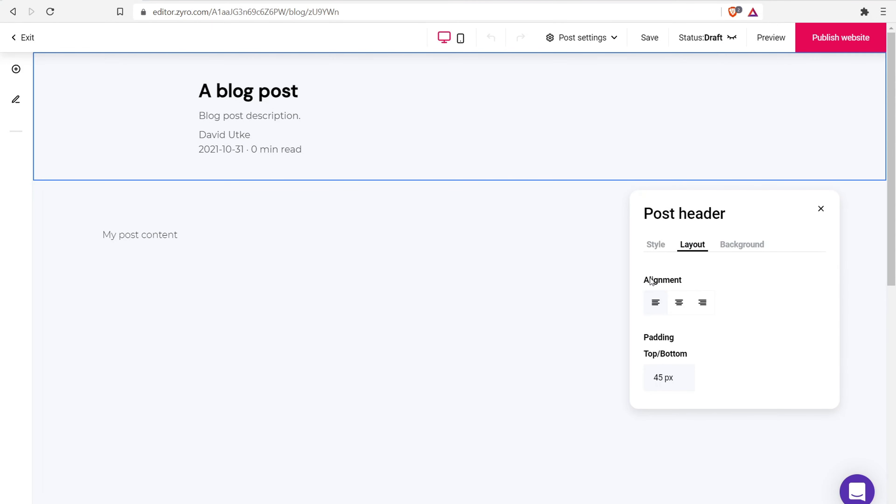
{"action": "left_click", "coordinate": [679, 309]}
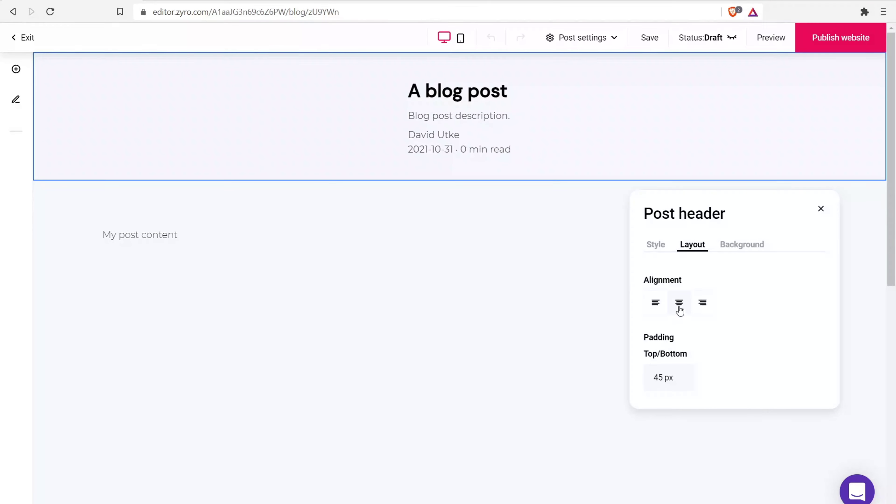
{"action": "left_click", "coordinate": [822, 208]}
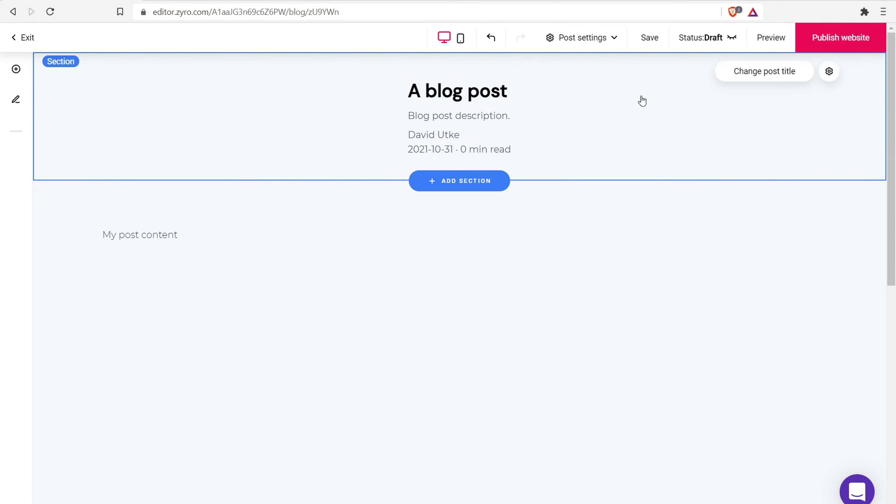
{"action": "left_click", "coordinate": [763, 71]}
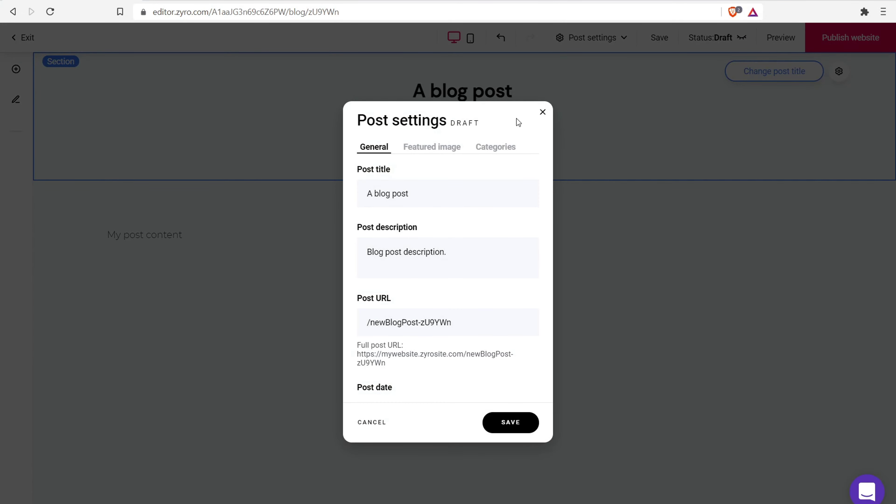
{"action": "left_click", "coordinate": [542, 113]}
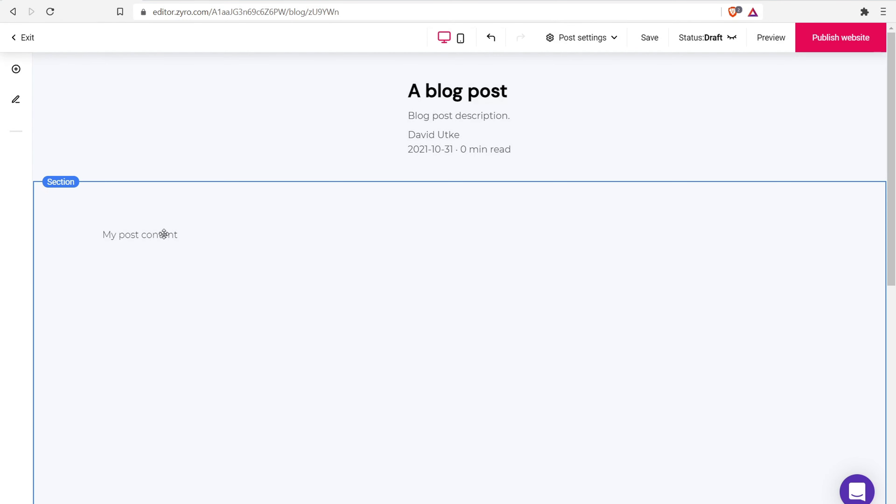
Add a red Headlines section with heading, button and vase image below the post content section.
{"action": "left_click", "coordinate": [164, 234]}
{"action": "left_click_drag", "start_coordinate": [172, 236], "coordinate": [174, 235]}
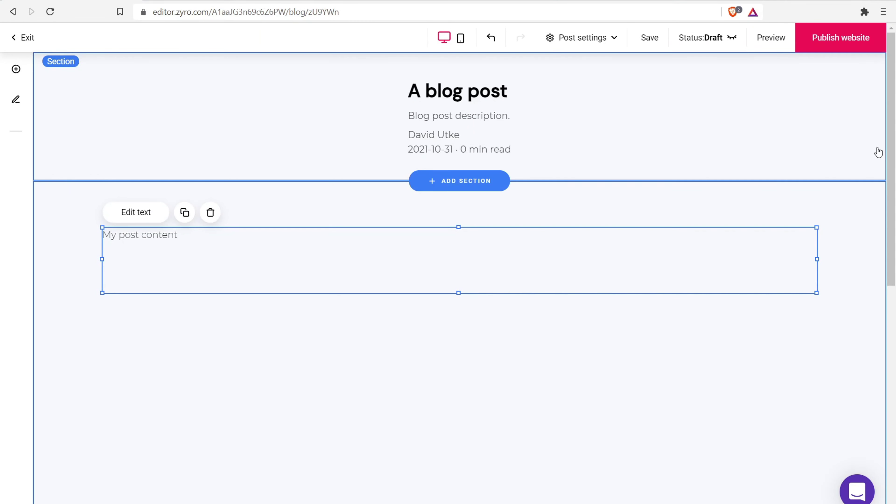
{"action": "scroll", "coordinate": [881, 230], "scroll_direction": "down", "scroll_amount": 5}
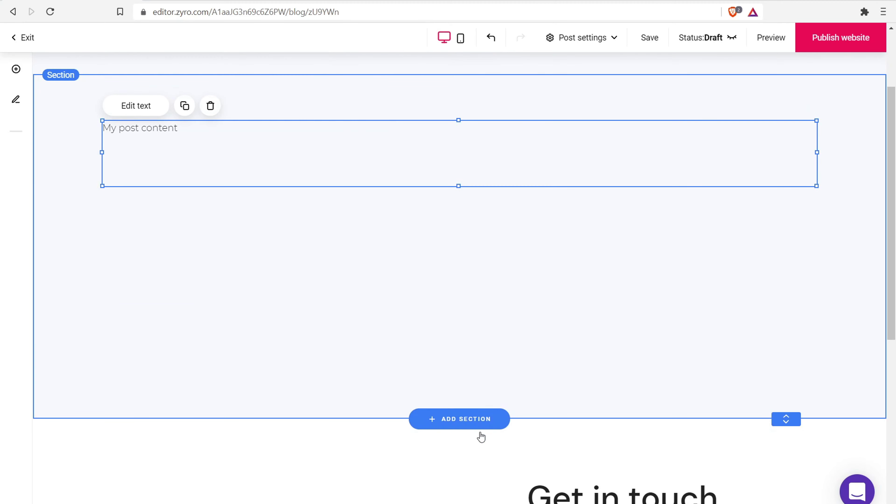
{"action": "left_click", "coordinate": [465, 416]}
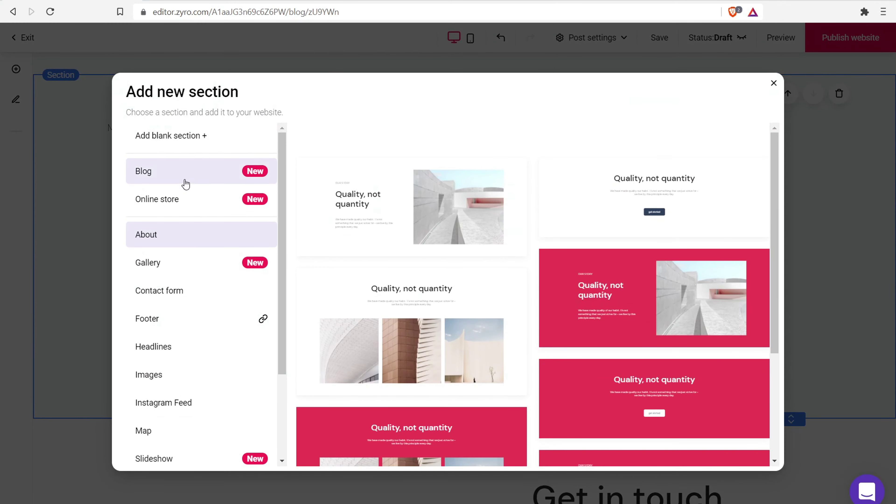
{"action": "left_click", "coordinate": [149, 345]}
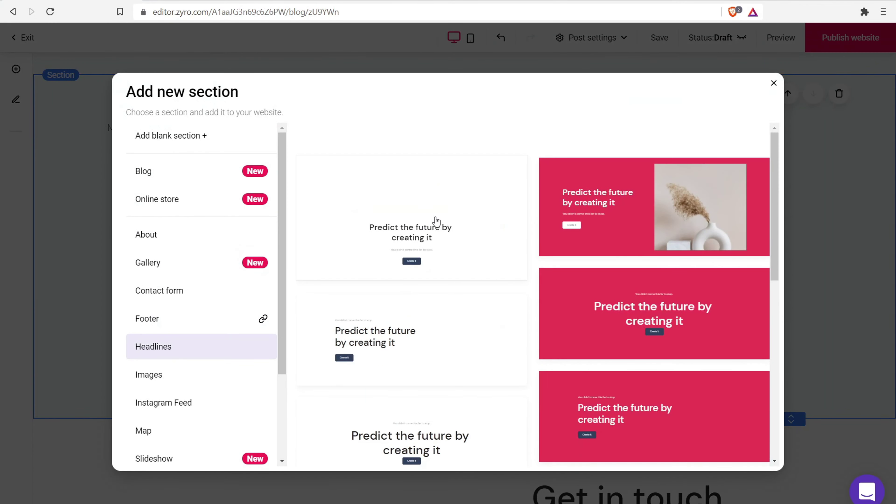
{"action": "left_click", "coordinate": [648, 207]}
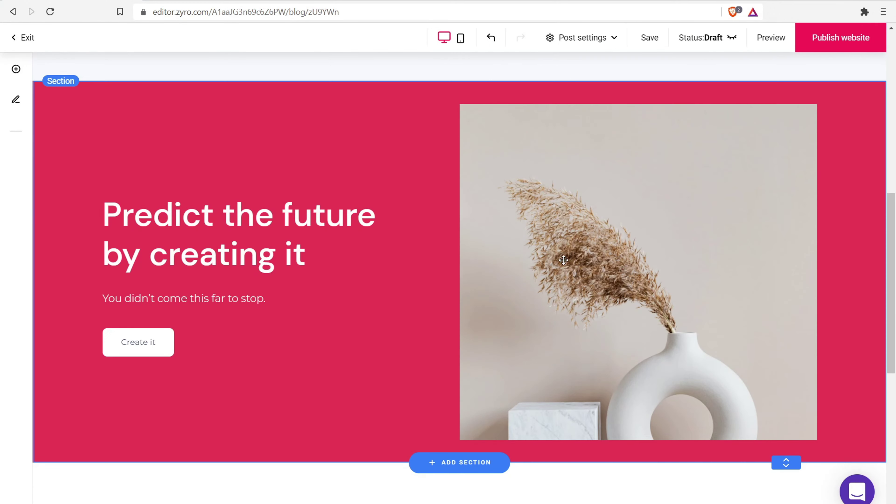
Append the filler text "ohsqioshwso" to the post content text.
{"action": "scroll", "coordinate": [456, 270], "scroll_direction": "up", "scroll_amount": 7}
{"action": "left_click", "coordinate": [387, 155]}
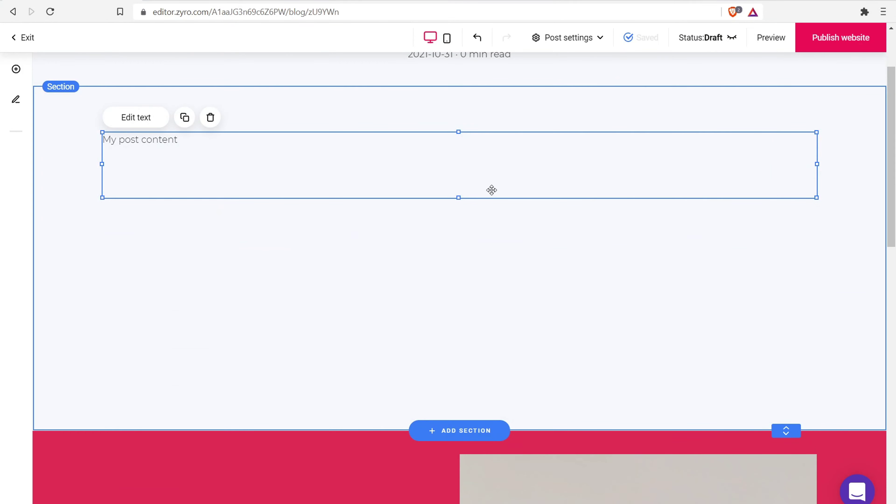
{"action": "left_click", "coordinate": [211, 145]}
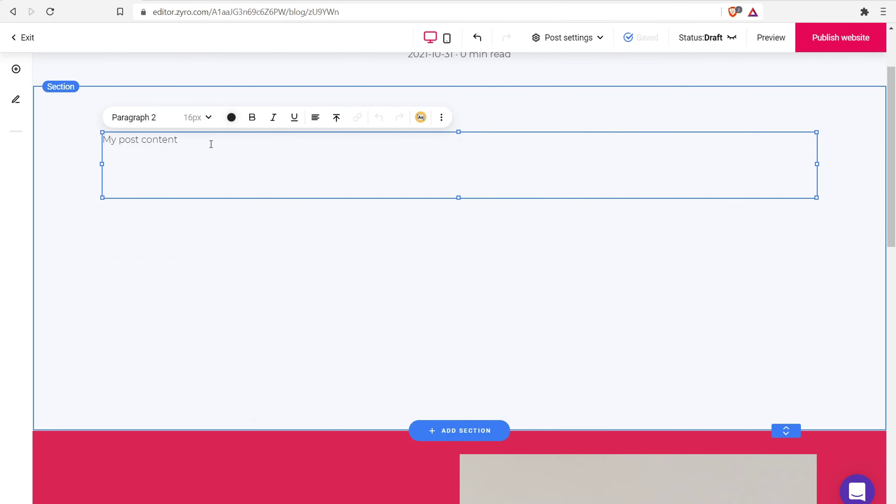
{"action": "type", "text": "ohsqioshwsowhowhxwio"}
{"action": "key", "text": "BackSpace"}
{"action": "key", "text": "BackSpace"}
{"action": "key", "text": "BackSpace"}
{"action": "key", "text": "BackSpace"}
{"action": "key", "text": "BackSpace"}
{"action": "key", "text": "BackSpace"}
{"action": "key", "text": "BackSpace"}
{"action": "key", "text": "BackSpace"}
Narrow the post content text box to about a third of its width and shift it inward and down within its section.
{"action": "left_click_drag", "start_coordinate": [816, 165], "coordinate": [331, 165]}
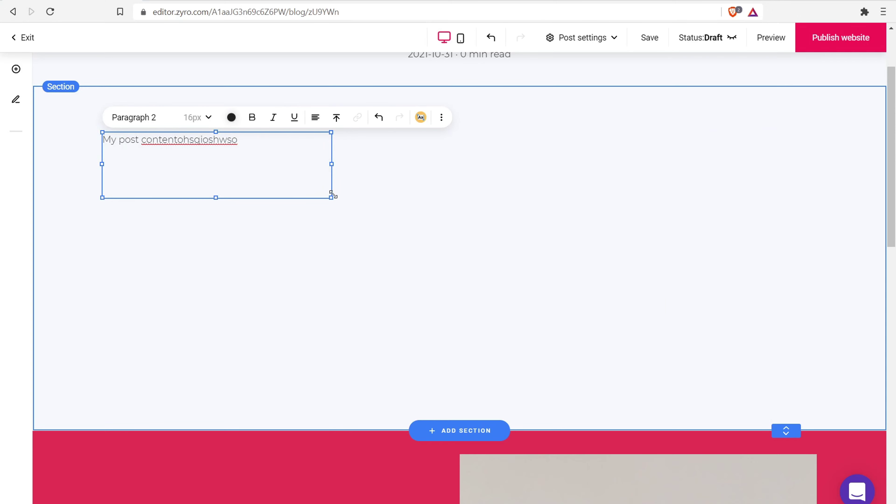
{"action": "left_click", "coordinate": [404, 160]}
{"action": "left_click_drag", "start_coordinate": [216, 142], "coordinate": [322, 214]}
{"action": "left_click", "coordinate": [388, 135]}
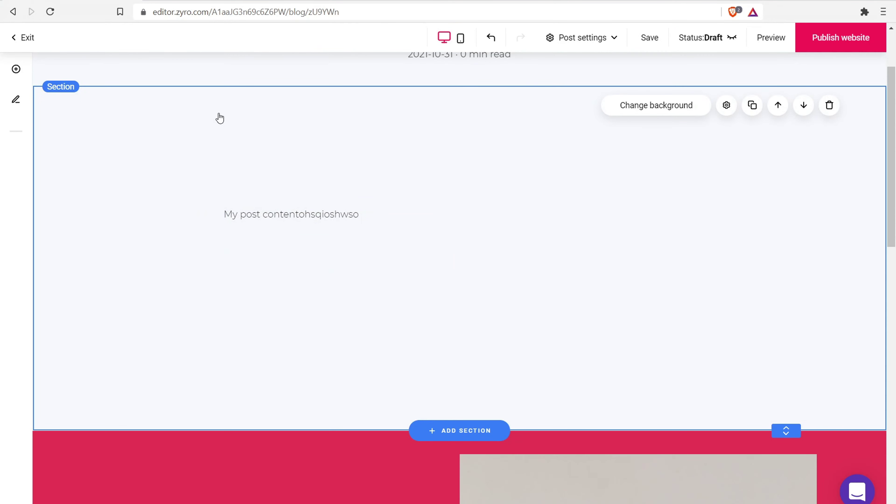
Add an image gallery to the post content section, shrink it to about half the content width, and place the post text beside it.
{"action": "left_click", "coordinate": [14, 70]}
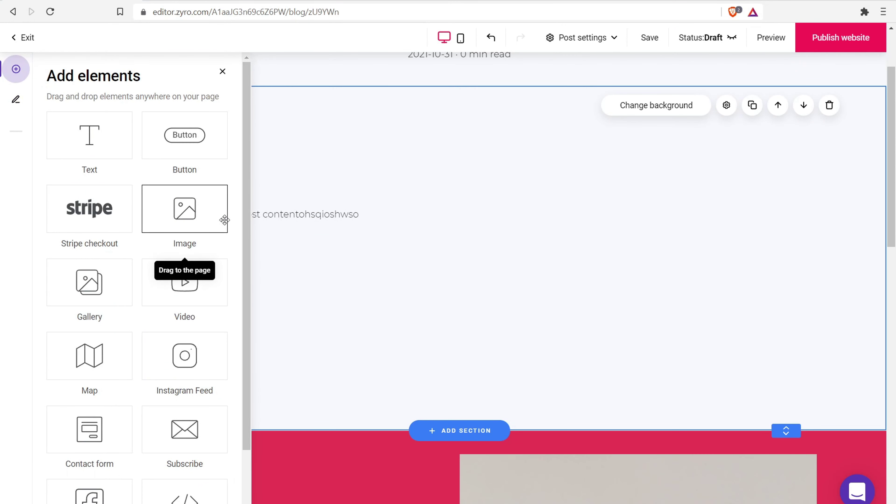
{"action": "left_click_drag", "start_coordinate": [90, 282], "coordinate": [598, 176]}
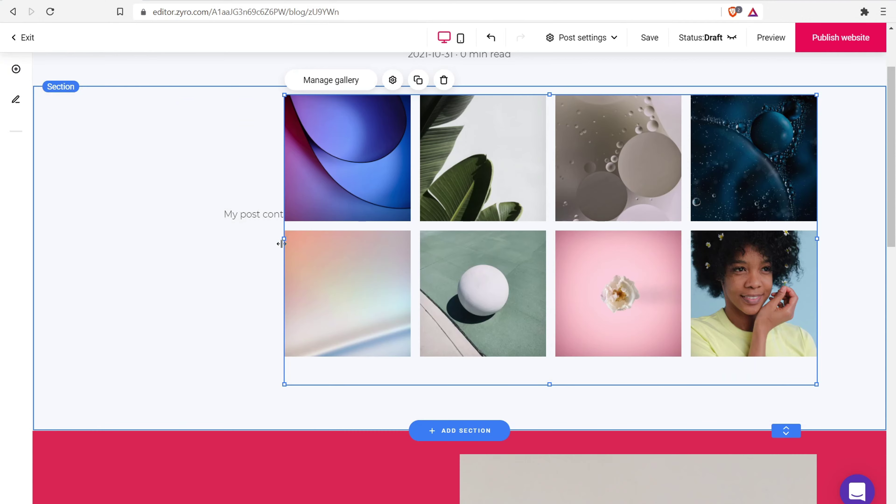
{"action": "left_click_drag", "start_coordinate": [281, 244], "coordinate": [466, 244]}
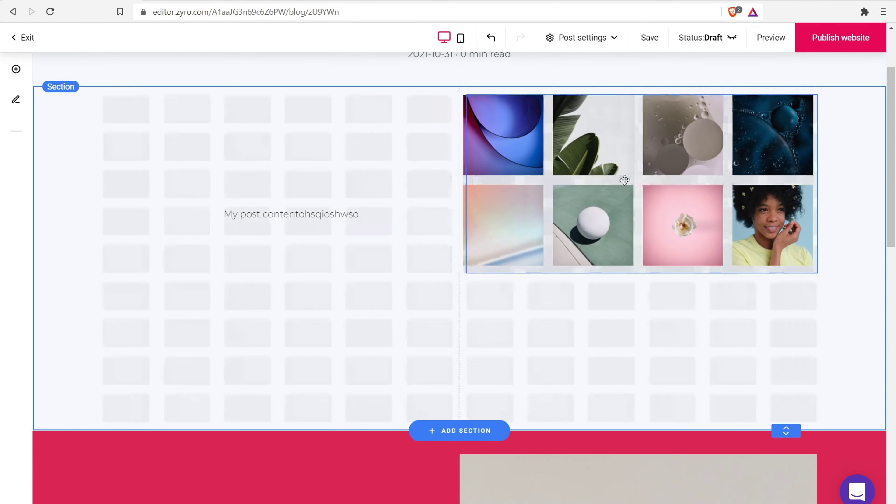
{"action": "left_click_drag", "start_coordinate": [625, 180], "coordinate": [564, 180]}
{"action": "left_click_drag", "start_coordinate": [344, 215], "coordinate": [304, 134]}
Look through the page elements that can be added to the post.
{"action": "left_click", "coordinate": [16, 70]}
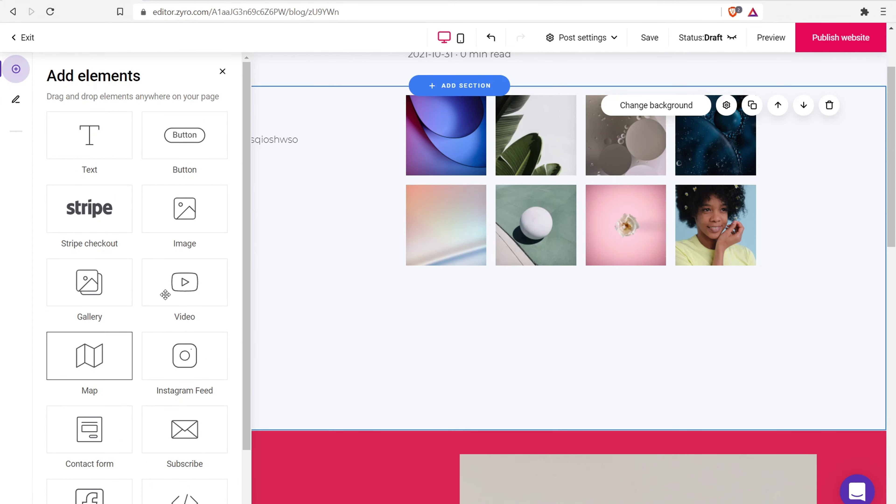
{"action": "scroll", "coordinate": [169, 293], "scroll_direction": "down", "scroll_amount": 2}
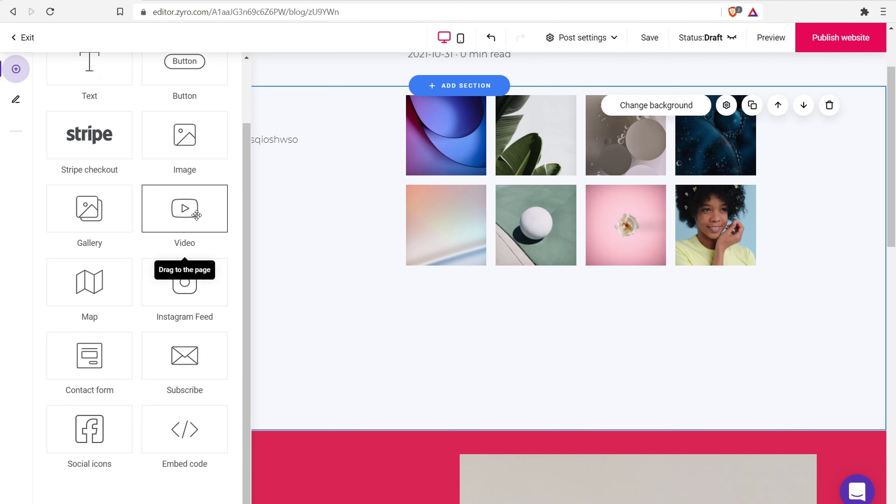
{"action": "scroll", "coordinate": [184, 190], "scroll_direction": "down", "scroll_amount": 3}
{"action": "scroll", "coordinate": [314, 220], "scroll_direction": "up", "scroll_amount": 6}
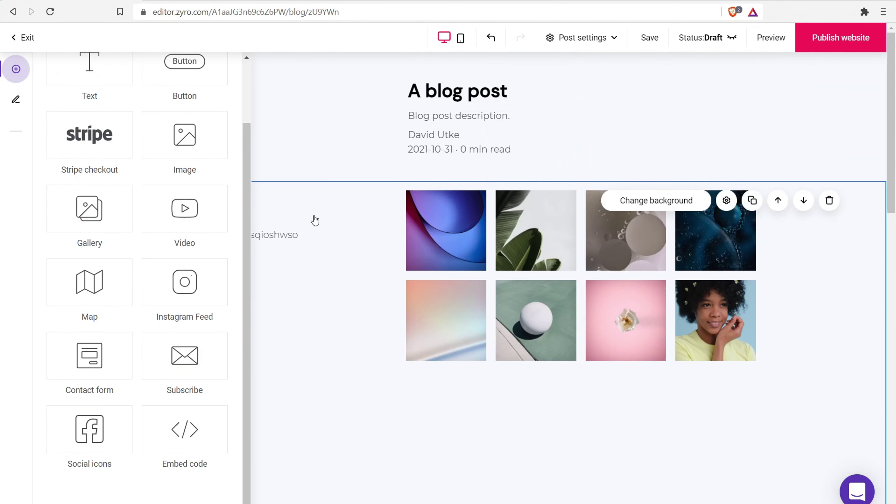
{"action": "left_click", "coordinate": [334, 232]}
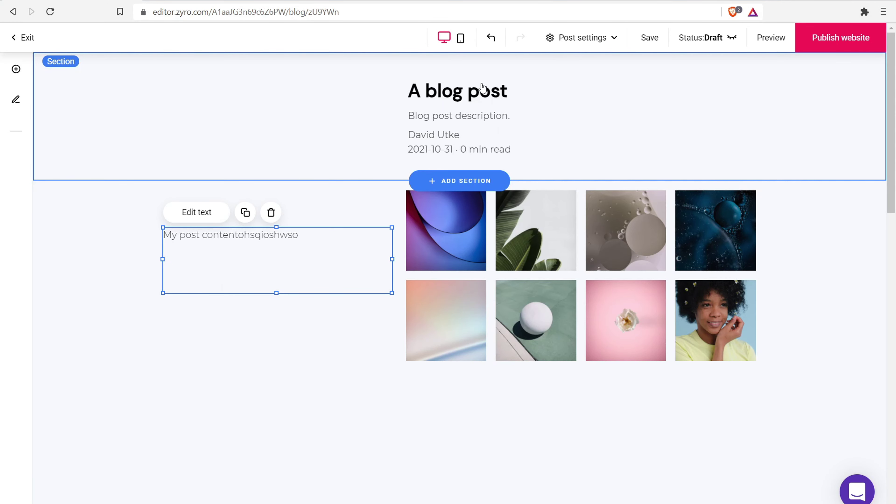
{"action": "left_click", "coordinate": [263, 343]}
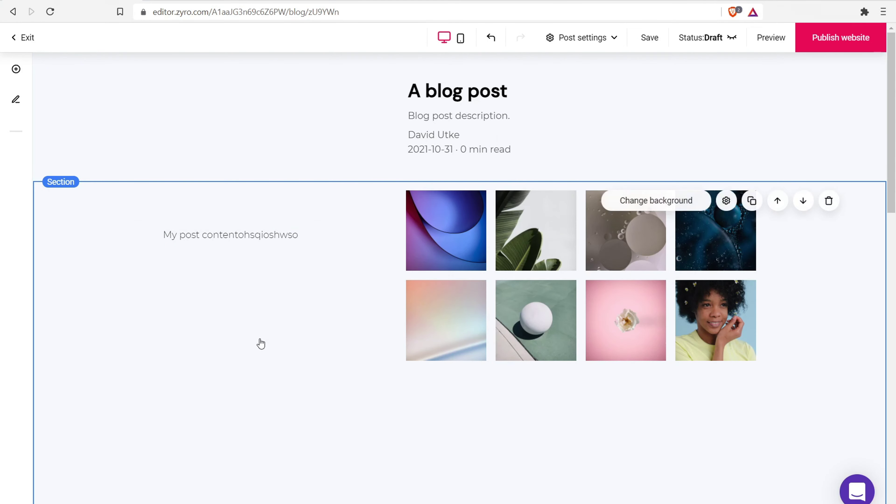
Add a text element beneath the post content text.
{"action": "left_click", "coordinate": [16, 69]}
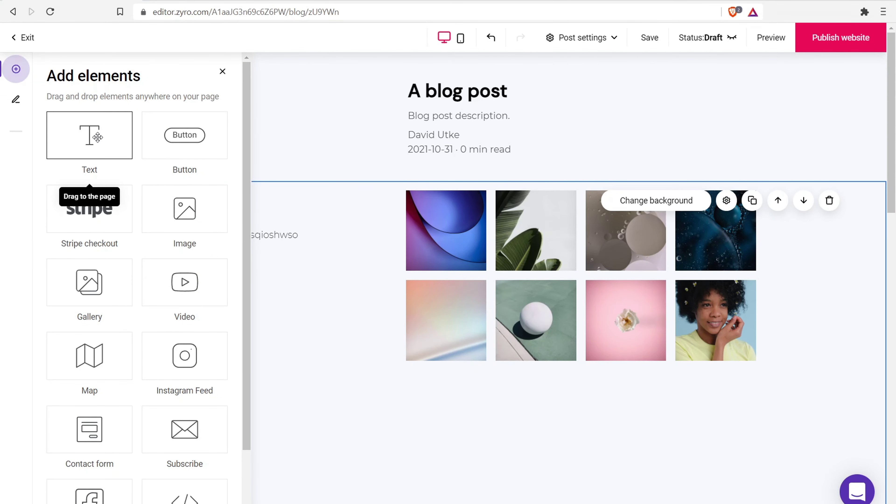
{"action": "left_click_drag", "start_coordinate": [94, 135], "coordinate": [304, 356]}
{"action": "left_click_drag", "start_coordinate": [430, 385], "coordinate": [315, 367]}
Set the new text element's style to Heading 2 and align it under the post content text.
{"action": "double_click", "coordinate": [316, 368]}
{"action": "left_click_drag", "start_coordinate": [385, 367], "coordinate": [225, 318]}
{"action": "left_click", "coordinate": [260, 289]}
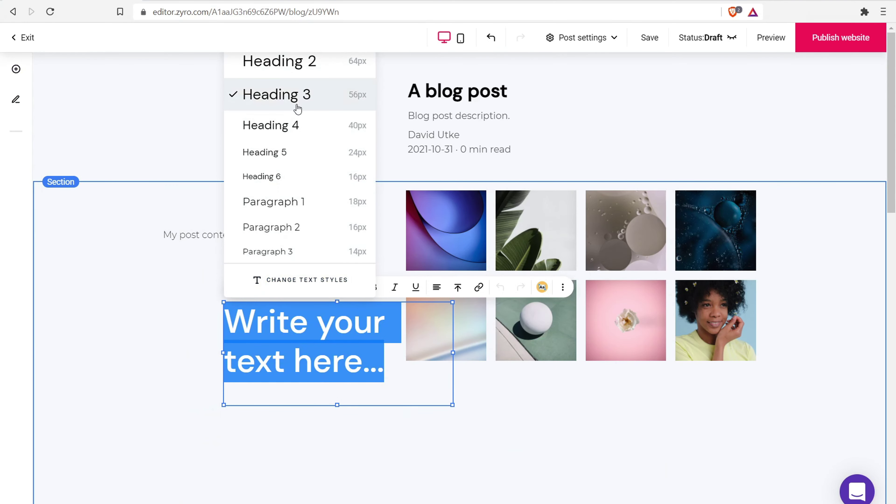
{"action": "left_click", "coordinate": [286, 72]}
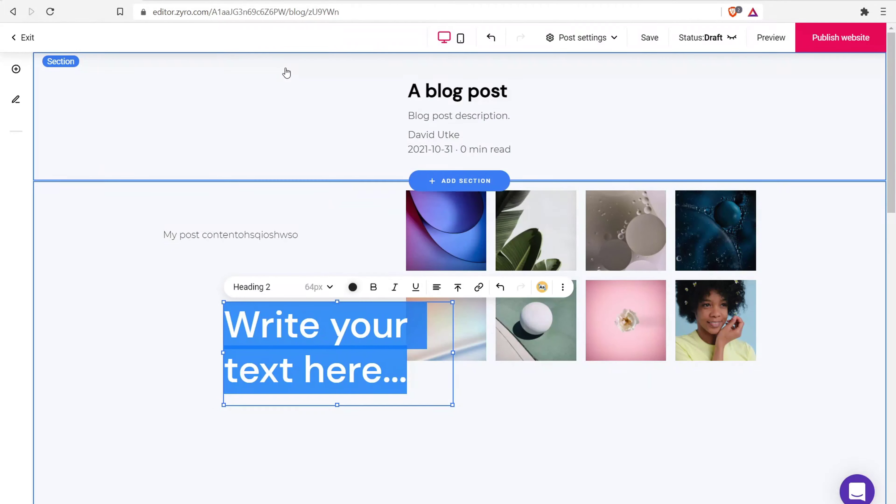
{"action": "left_click", "coordinate": [181, 313]}
{"action": "left_click_drag", "start_coordinate": [286, 324], "coordinate": [226, 329]}
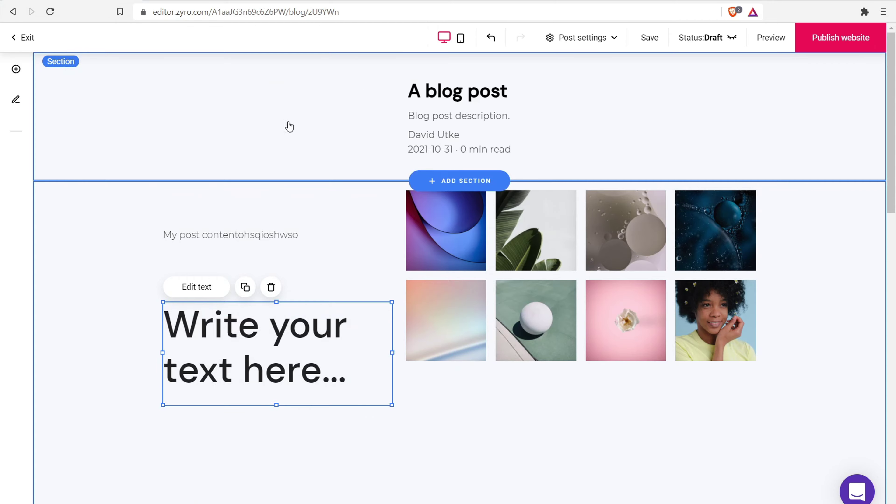
Open websitecreativepro.com in a new browser tab and bring up its Namecheap or Google Domains article.
{"action": "key", "text": "ctrl+t"}
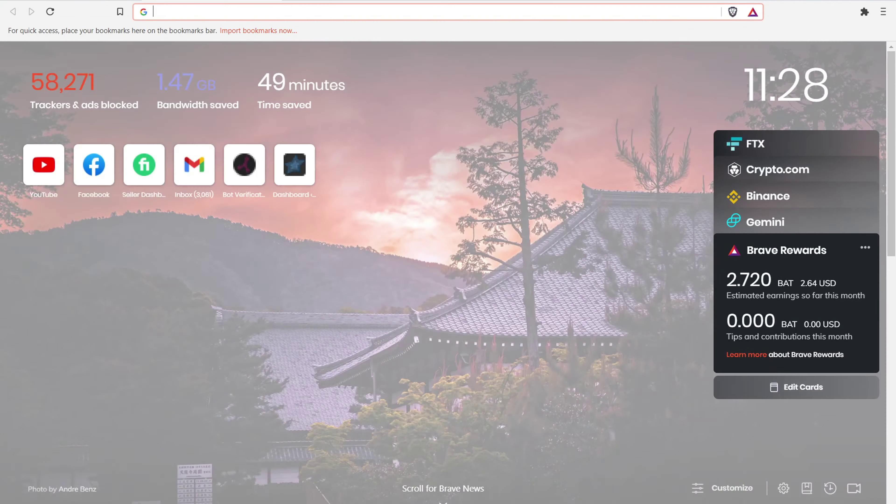
{"action": "type", "text": "web"}
{"action": "key", "text": "Return"}
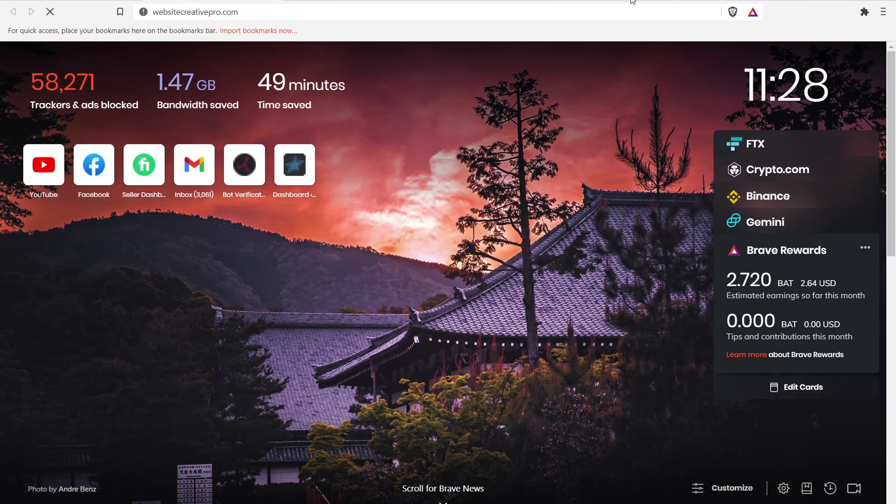
{"action": "key", "text": "ctrl+Tab"}
{"action": "key", "text": "ctrl+Tab"}
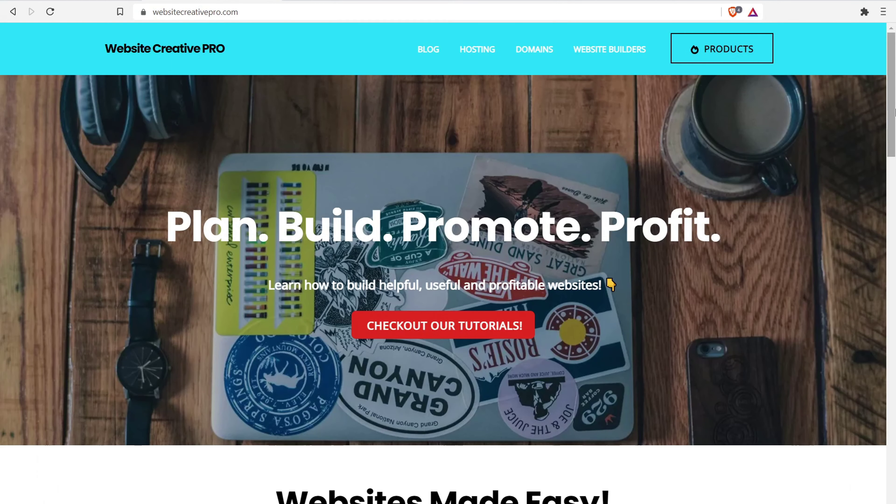
{"action": "scroll", "coordinate": [340, 377], "scroll_direction": "down", "scroll_amount": 10}
{"action": "left_click", "coordinate": [436, 411]}
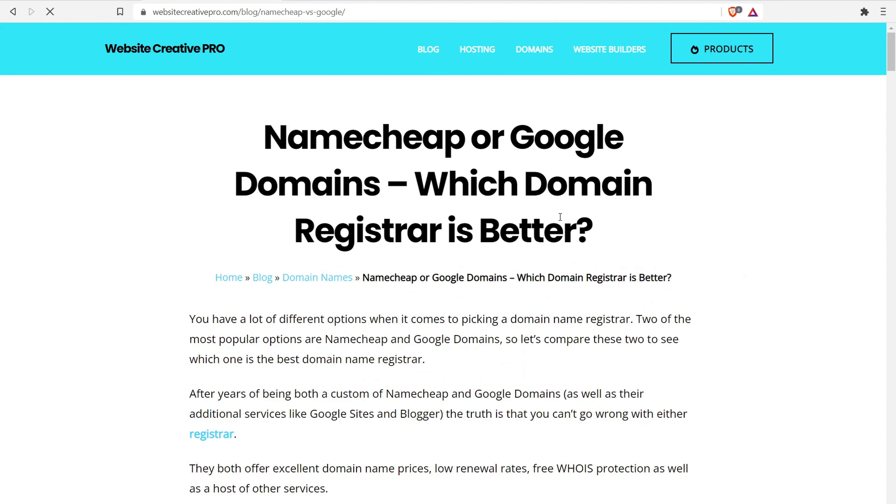
Examine the heading structure of the Namecheap or Google Domains article, including its title and pricing heading, and return to the post editor.
{"action": "left_click_drag", "start_coordinate": [641, 226], "coordinate": [262, 136]}
{"action": "left_click_drag", "start_coordinate": [893, 51], "coordinate": [893, 75]}
{"action": "left_click_drag", "start_coordinate": [530, 221], "coordinate": [174, 209]}
{"action": "scroll", "coordinate": [174, 211], "scroll_direction": "down", "scroll_amount": 20}
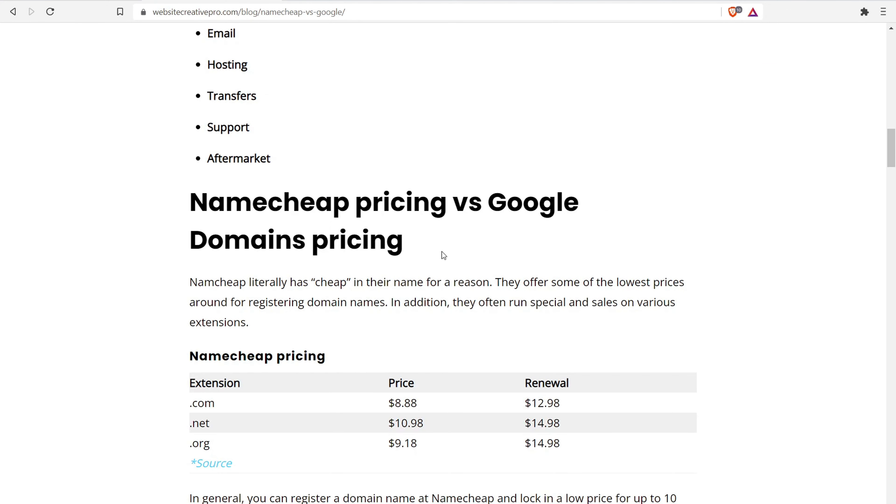
{"action": "left_click_drag", "start_coordinate": [431, 248], "coordinate": [182, 221]}
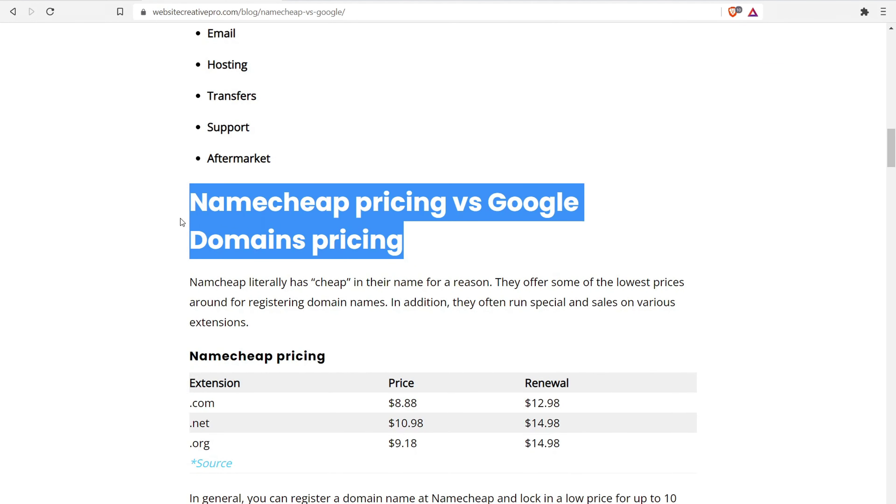
{"action": "scroll", "coordinate": [181, 221], "scroll_direction": "up", "scroll_amount": 6}
{"action": "left_click_drag", "start_coordinate": [475, 139], "coordinate": [247, 76]}
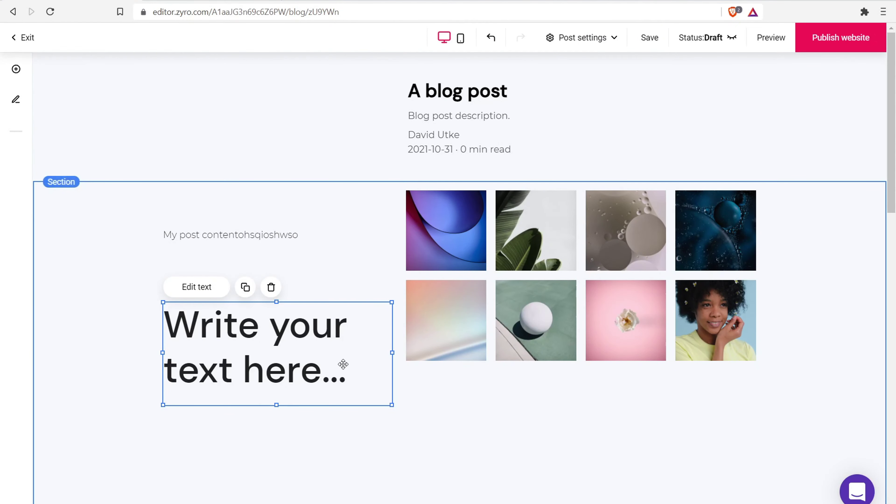
Review the first public post's general, featured image and category settings from the blog manager, and return to the main site editor.
{"action": "scroll", "coordinate": [494, 260], "scroll_direction": "down", "scroll_amount": 5}
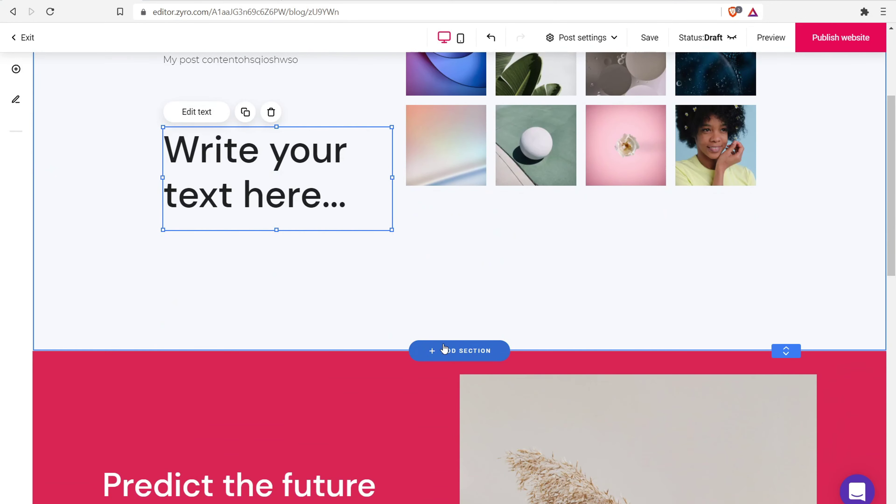
{"action": "scroll", "coordinate": [320, 259], "scroll_direction": "up", "scroll_amount": 5}
{"action": "left_click", "coordinate": [16, 99]}
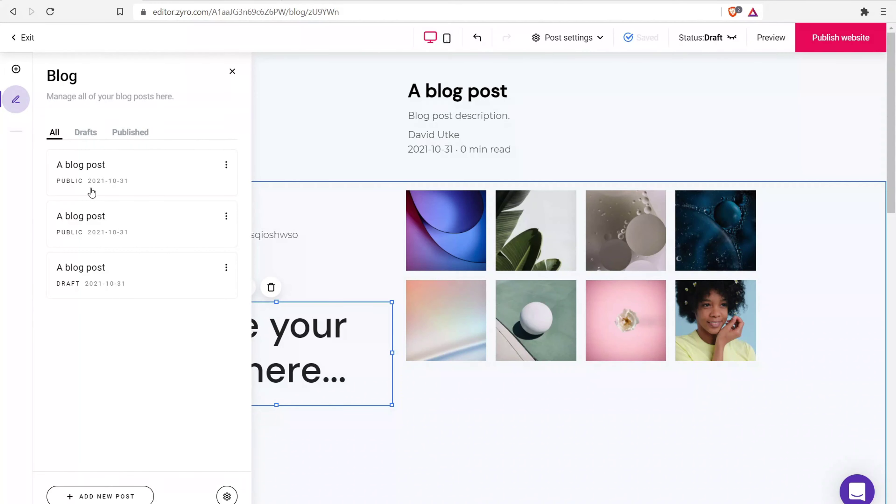
{"action": "left_click", "coordinate": [226, 166]}
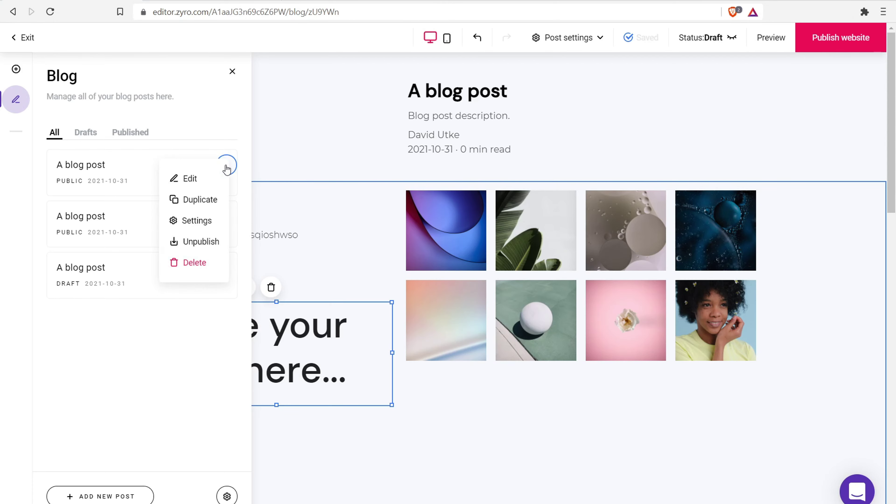
{"action": "left_click", "coordinate": [193, 221]}
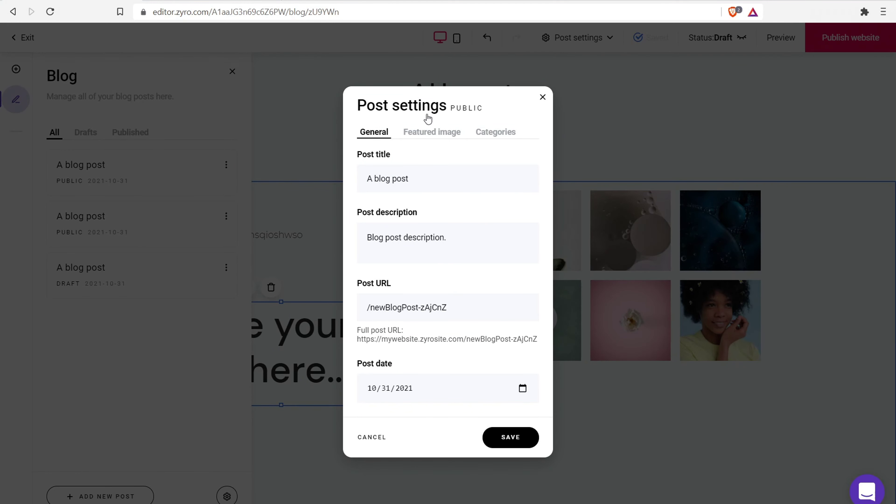
{"action": "left_click", "coordinate": [438, 138]}
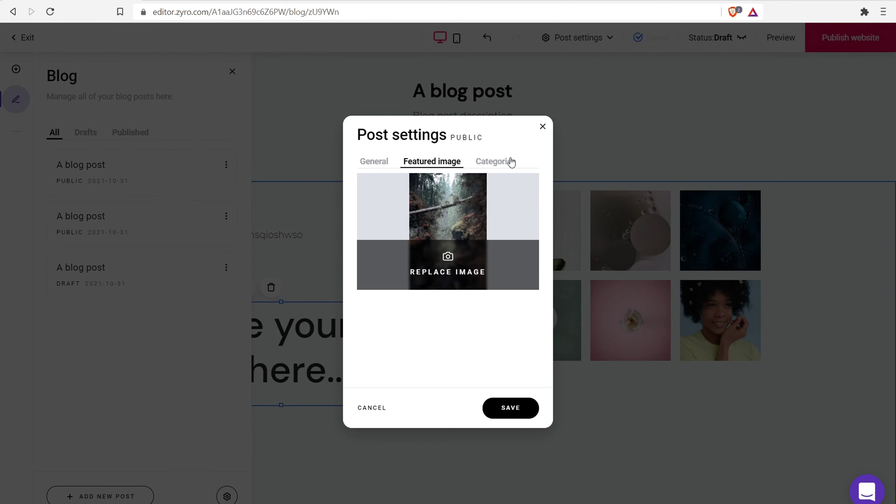
{"action": "left_click", "coordinate": [483, 165]}
{"action": "left_click", "coordinate": [542, 126]}
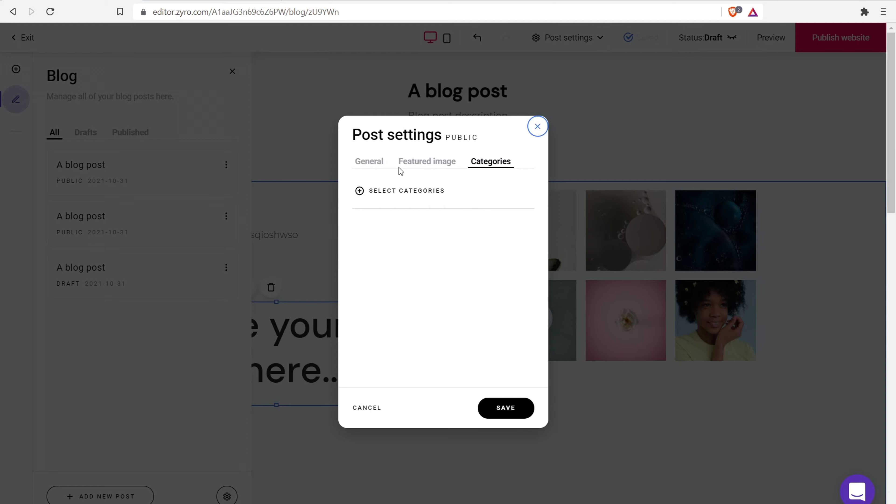
{"action": "left_click", "coordinate": [232, 71]}
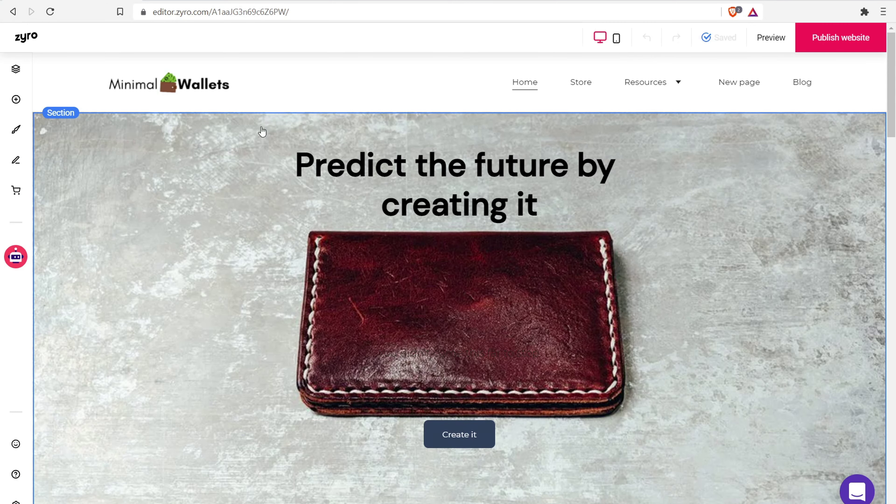
Add a new blog post from the blog manager and check its post title settings without changing them.
{"action": "left_click", "coordinate": [16, 160]}
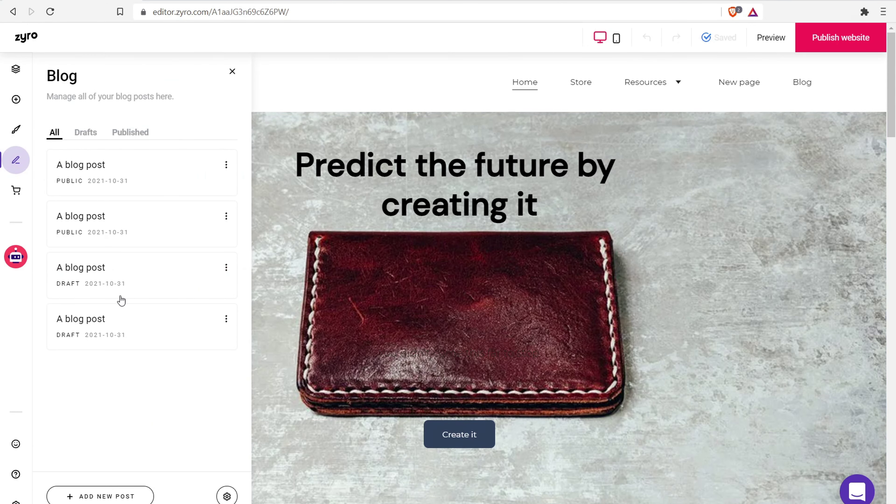
{"action": "left_click", "coordinate": [106, 497]}
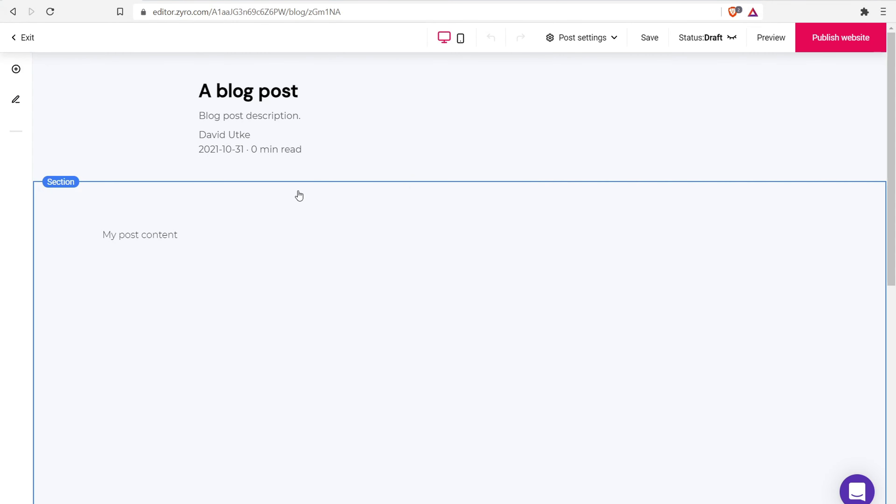
{"action": "left_click", "coordinate": [512, 105]}
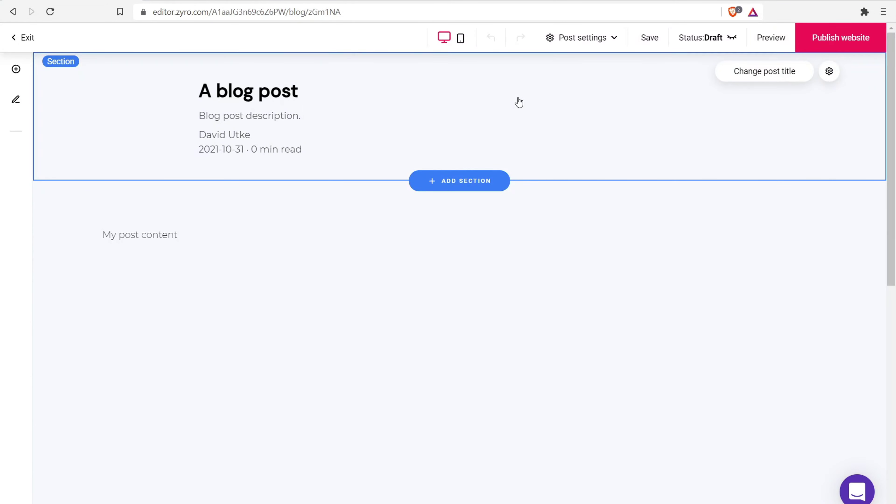
{"action": "left_click", "coordinate": [755, 73]}
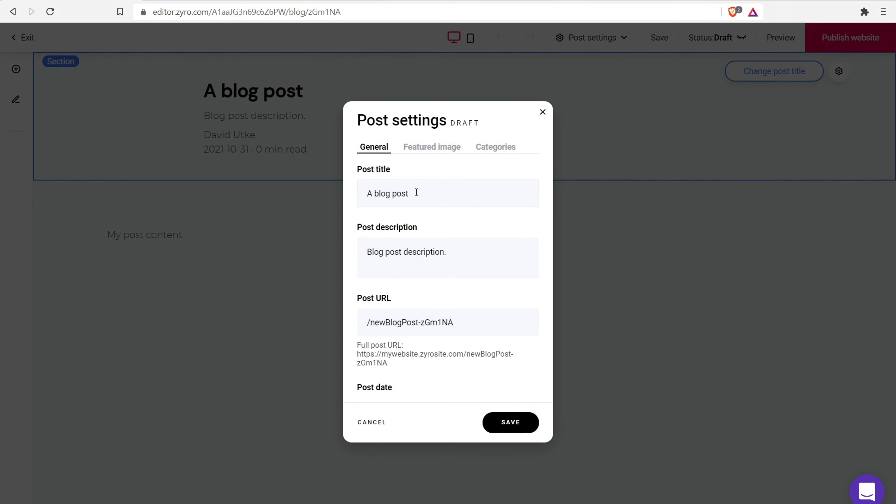
{"action": "left_click", "coordinate": [542, 112]}
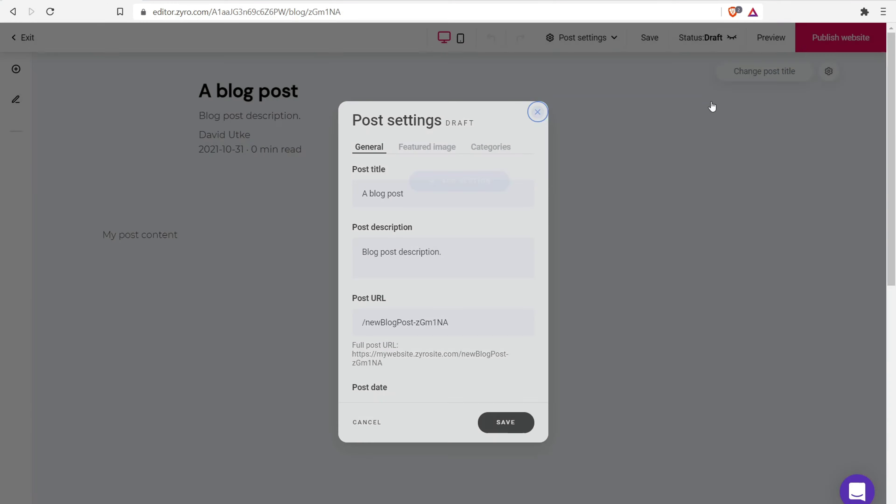
Center the post header's alignment and set its top/bottom padding to 50 px.
{"action": "left_click", "coordinate": [829, 76]}
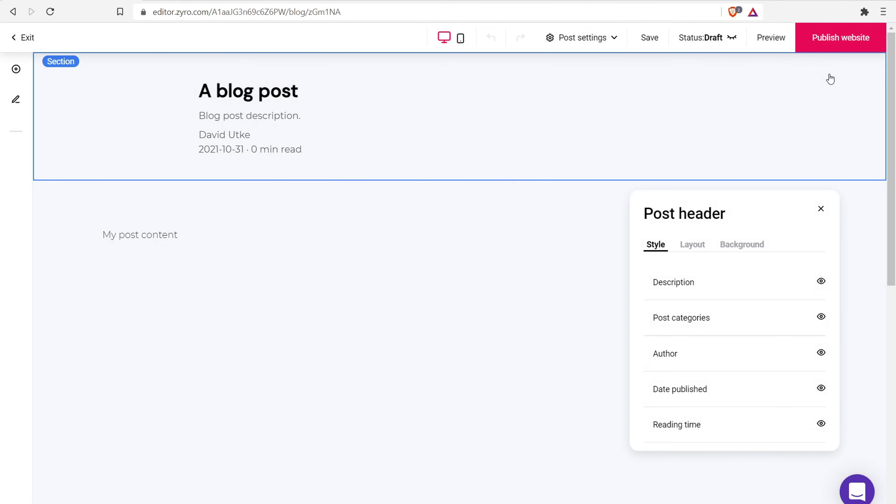
{"action": "left_click", "coordinate": [692, 249]}
{"action": "left_click", "coordinate": [679, 303]}
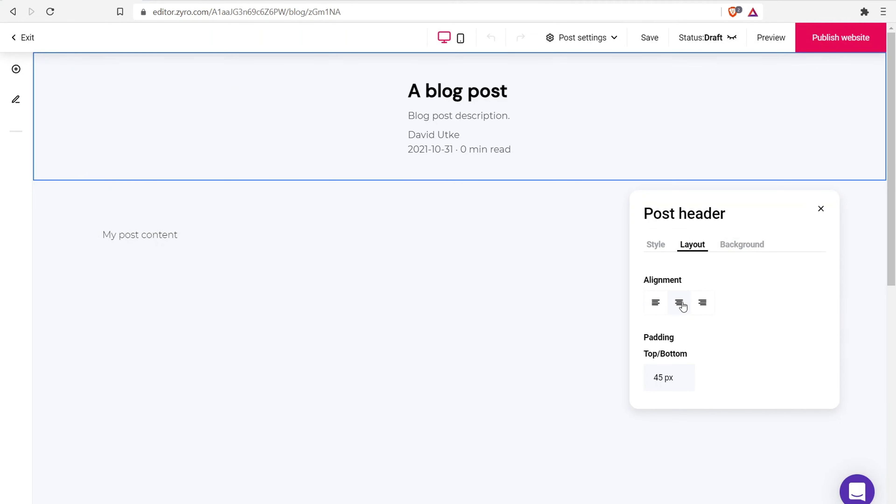
{"action": "left_click", "coordinate": [676, 380]}
{"action": "key", "text": "BackSpace"}
{"action": "key", "text": "BackSpace"}
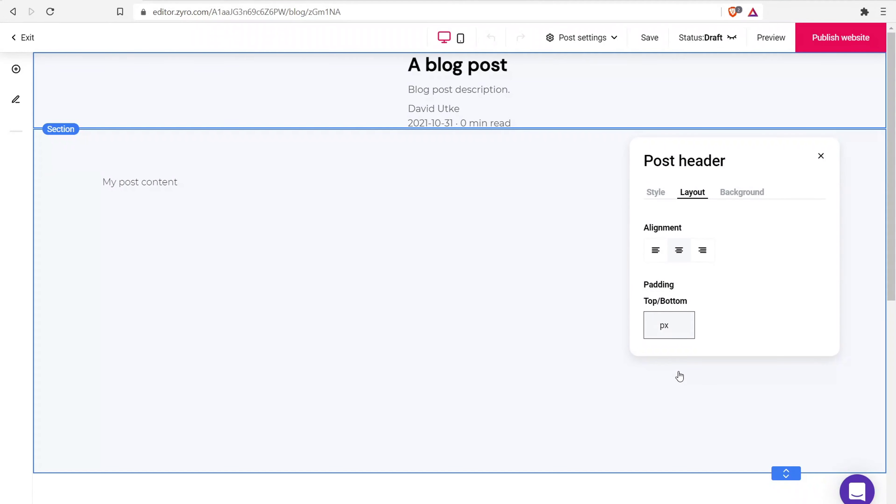
{"action": "type", "text": "50"}
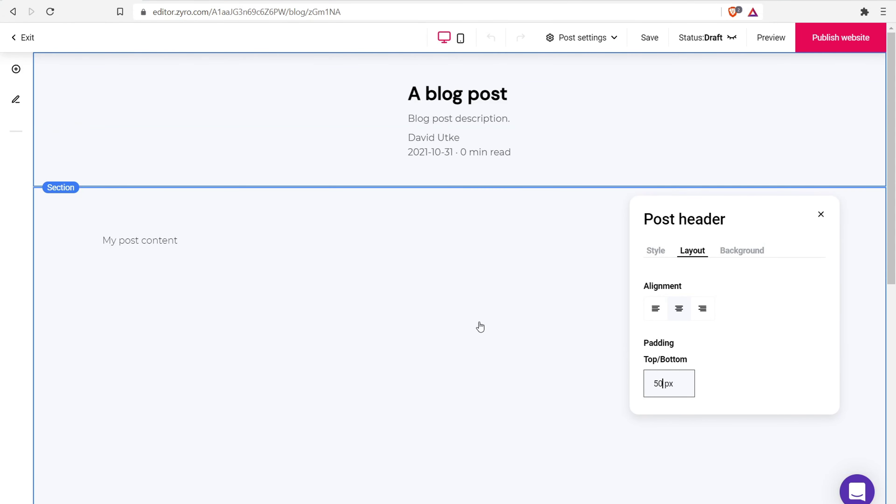
Hide the description, post categories, author, date published and reading time in the post header.
{"action": "left_click", "coordinate": [654, 251]}
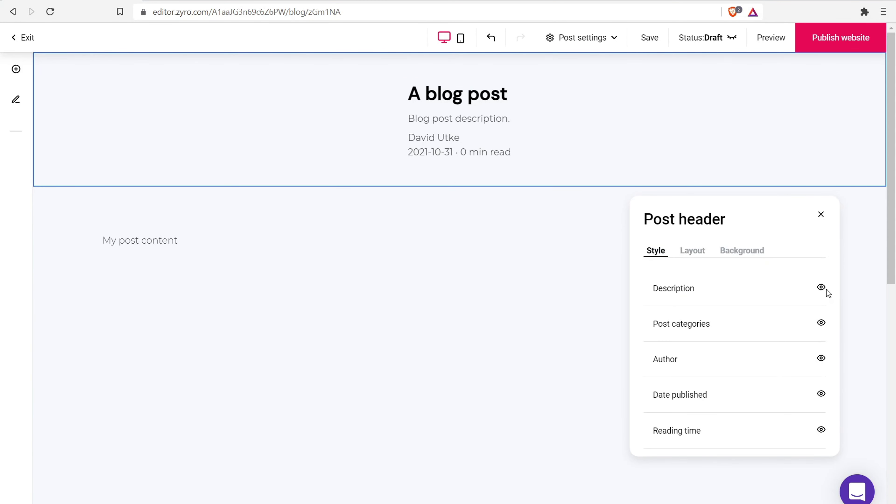
{"action": "left_click", "coordinate": [826, 289]}
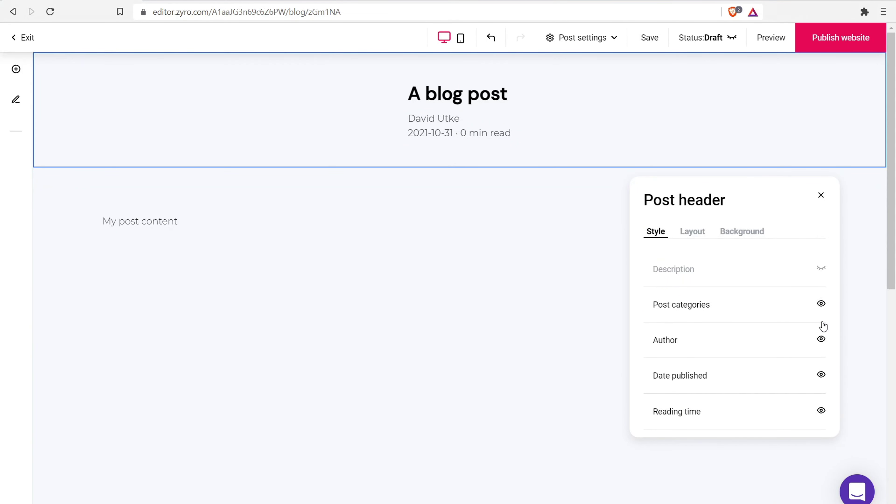
{"action": "left_click", "coordinate": [820, 304]}
{"action": "left_click", "coordinate": [821, 339]}
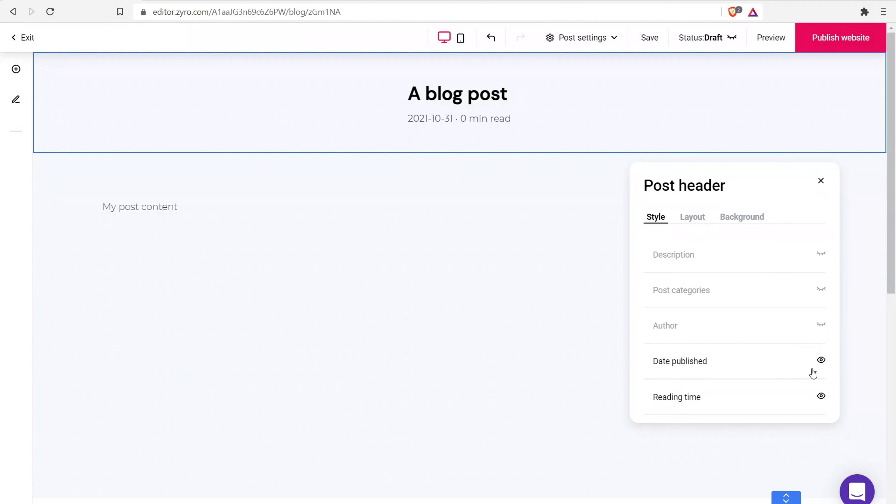
{"action": "left_click", "coordinate": [819, 361]}
{"action": "left_click", "coordinate": [819, 394]}
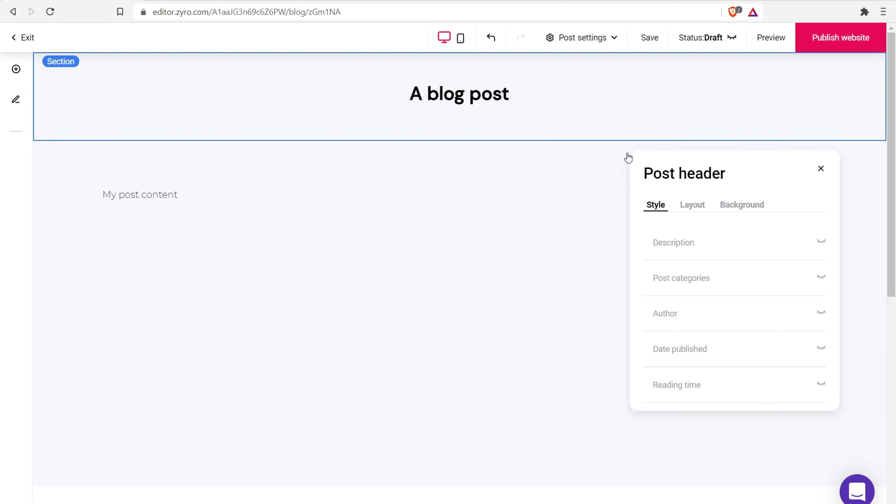
{"action": "left_click", "coordinate": [691, 208]}
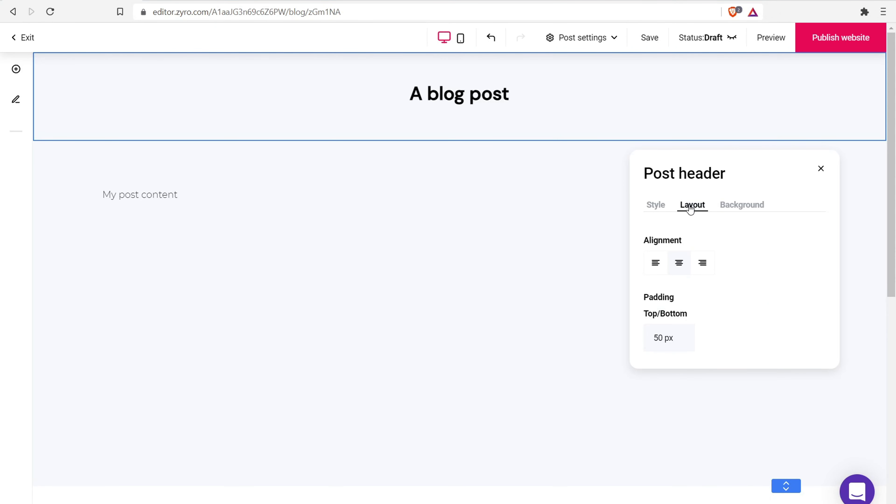
Clear the post title in the post settings and save the change.
{"action": "left_click", "coordinate": [466, 99]}
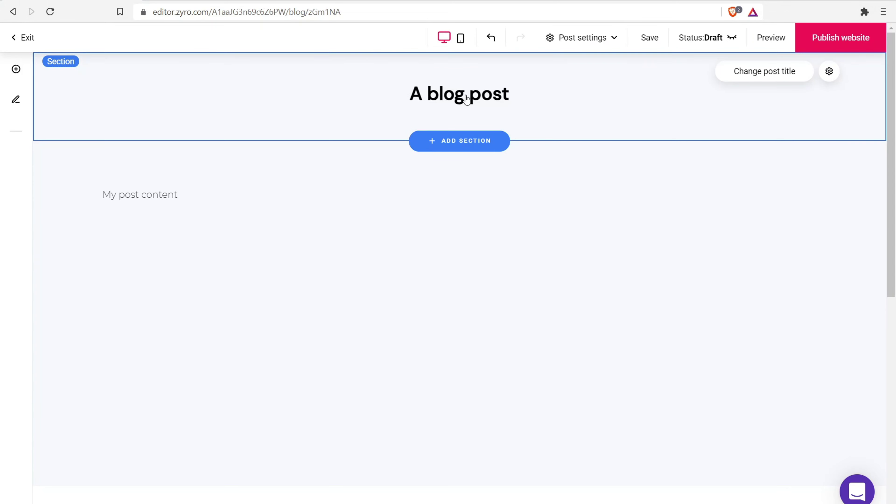
{"action": "left_click", "coordinate": [741, 72]}
{"action": "left_click_drag", "start_coordinate": [427, 191], "coordinate": [332, 194]}
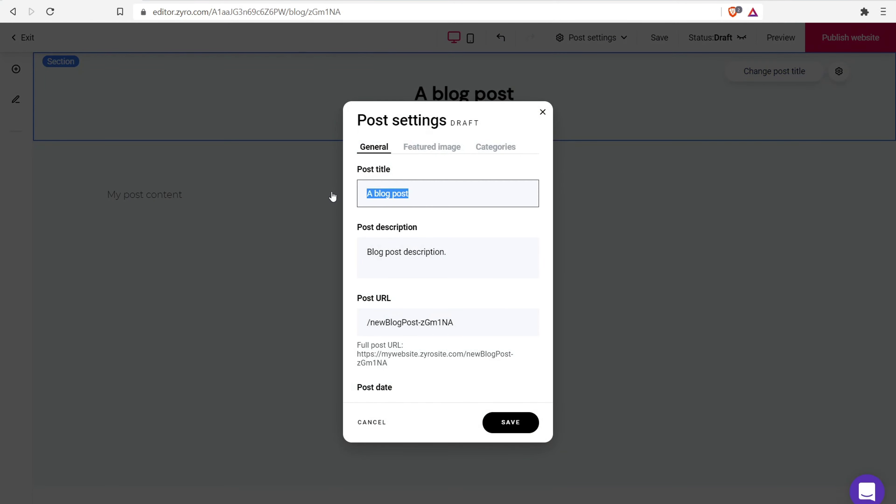
{"action": "key", "text": "BackSpace"}
{"action": "left_click", "coordinate": [542, 111]}
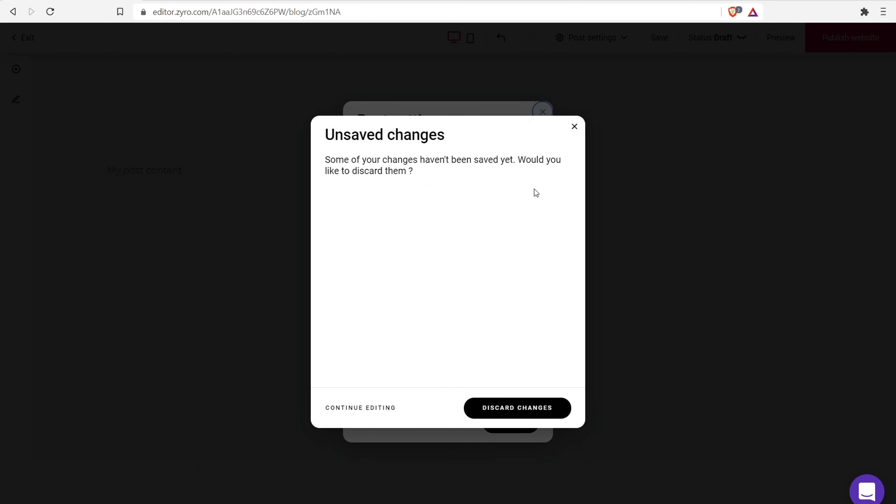
{"action": "left_click", "coordinate": [362, 410]}
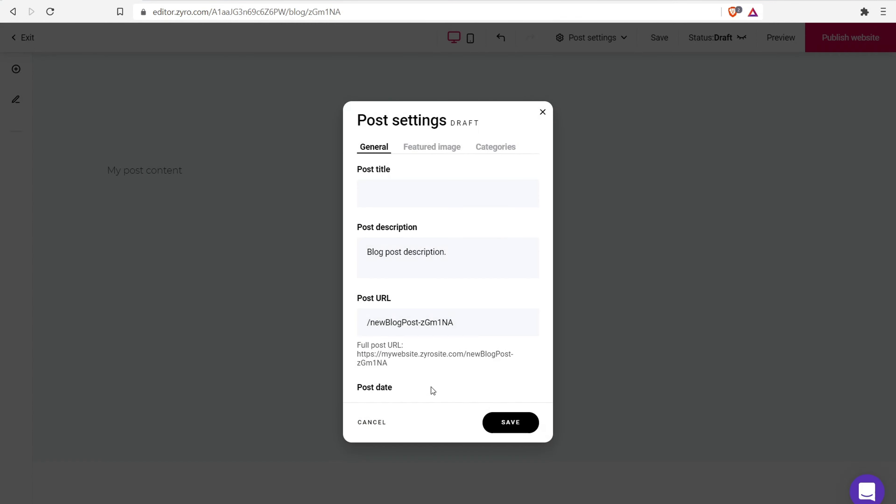
{"action": "left_click", "coordinate": [510, 423]}
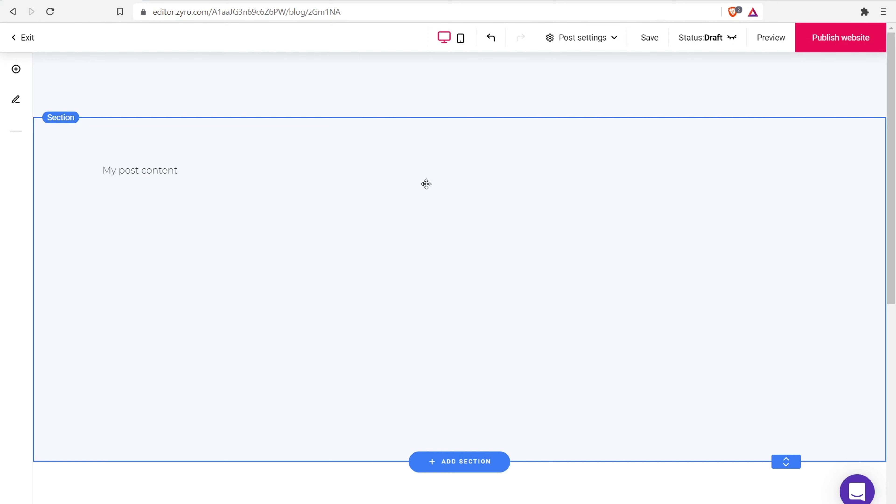
Set the empty post header's top/bottom padding to 0 px.
{"action": "mouse_move", "coordinate": [698, 107]}
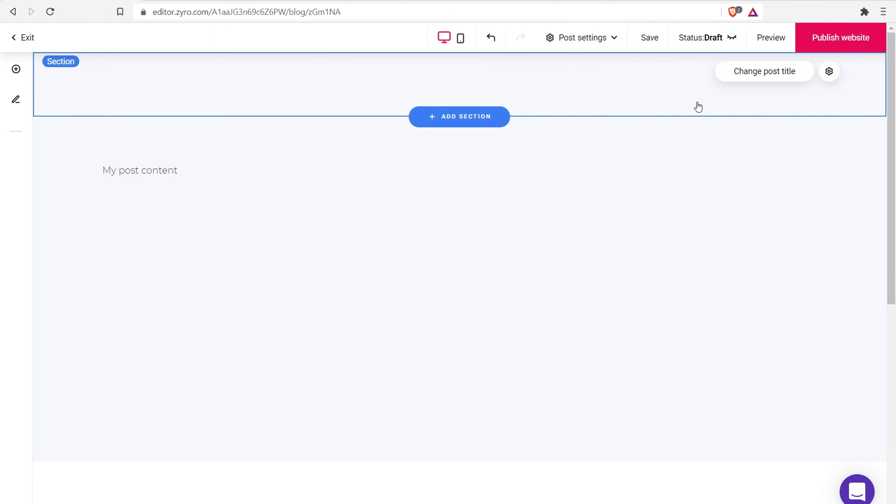
{"action": "left_click", "coordinate": [827, 72]}
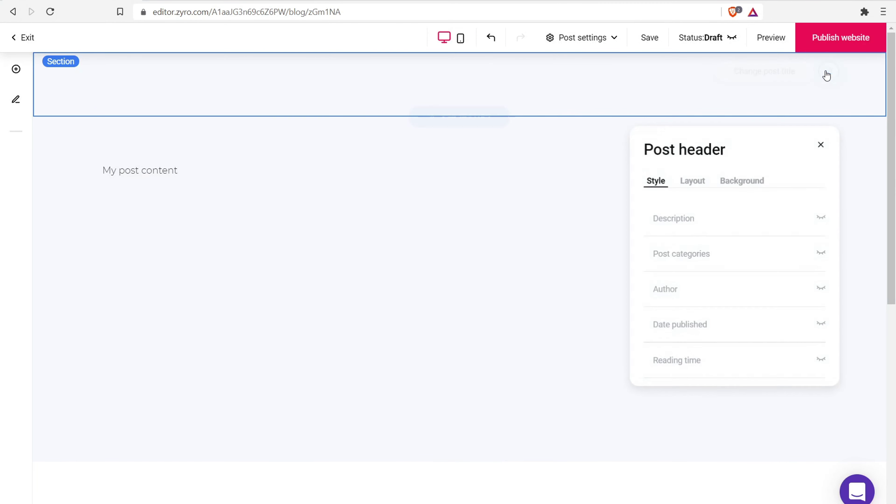
{"action": "left_click", "coordinate": [702, 187]}
{"action": "double_click", "coordinate": [663, 310]}
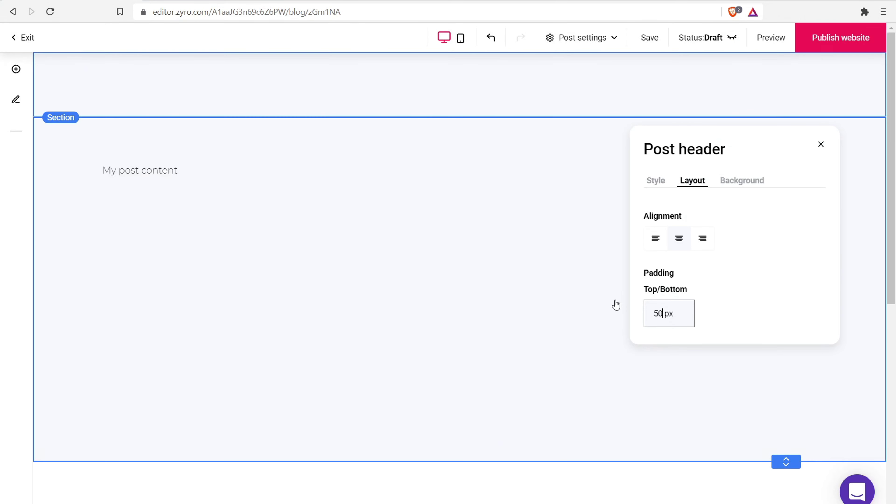
{"action": "type", "text": "0"}
{"action": "left_click", "coordinate": [351, 170]}
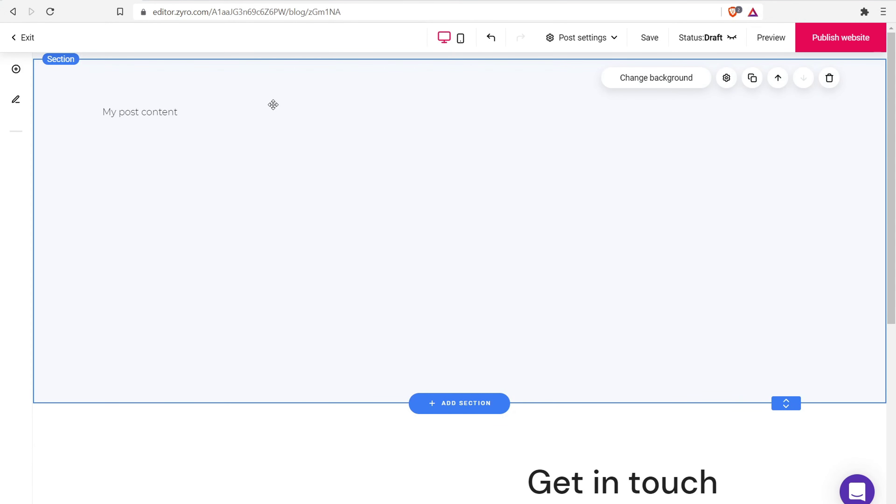
Replace the "My post content" text with "Blog Post Title".
{"action": "left_click", "coordinate": [157, 112]}
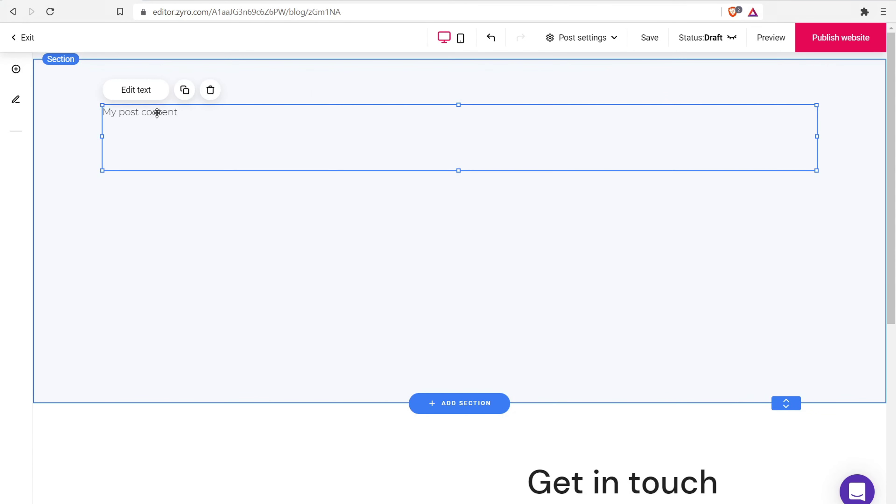
{"action": "left_click", "coordinate": [152, 97]}
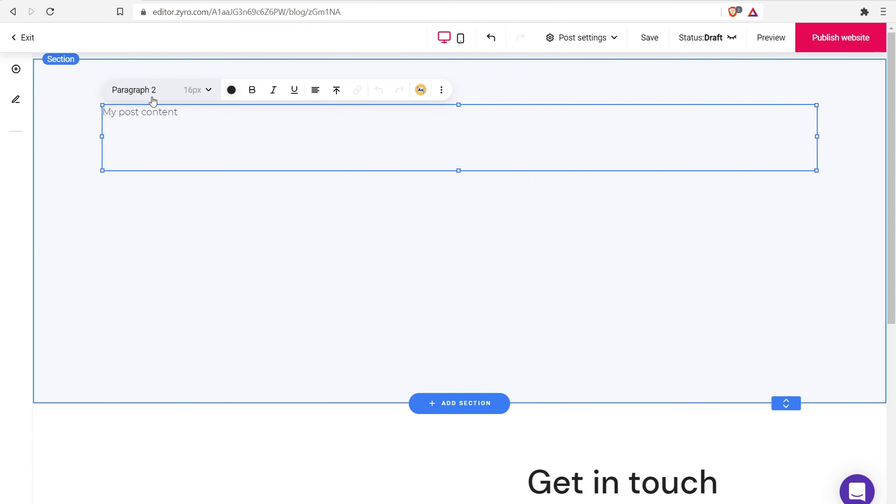
{"action": "left_click_drag", "start_coordinate": [200, 114], "coordinate": [131, 113]}
{"action": "key", "text": "BackSpace"}
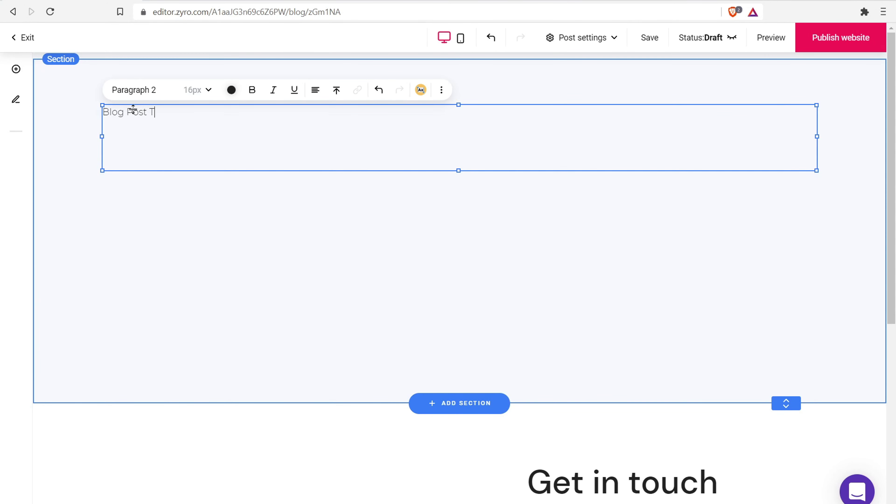
Set the "Blog Post Title" text to Heading 1 and center it.
{"action": "left_click_drag", "start_coordinate": [189, 111], "coordinate": [95, 114]}
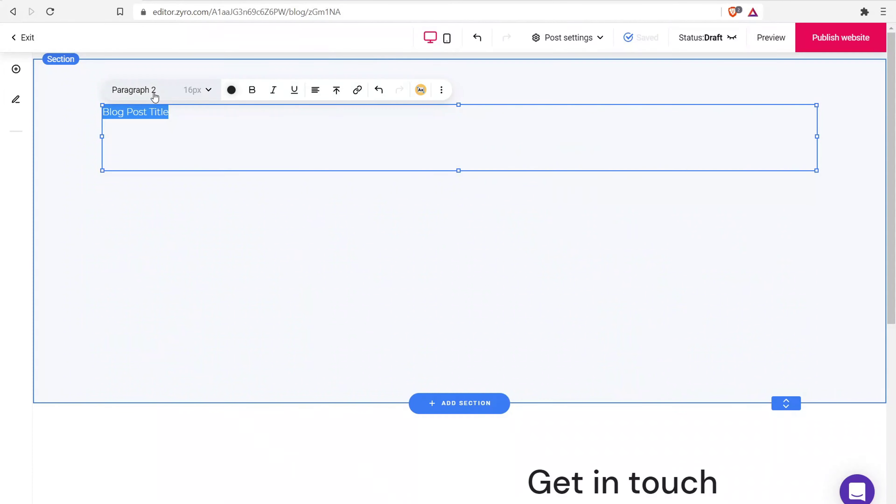
{"action": "left_click", "coordinate": [152, 92]}
{"action": "left_click", "coordinate": [152, 97]}
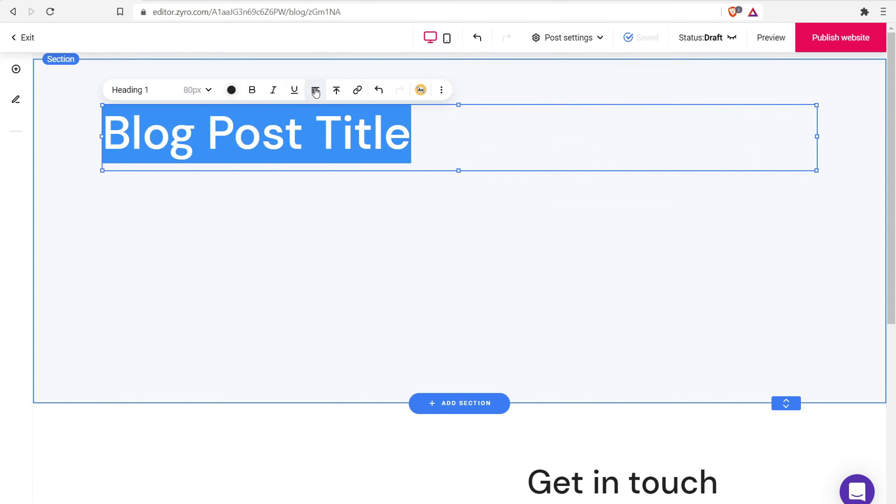
{"action": "left_click", "coordinate": [315, 89]}
{"action": "left_click", "coordinate": [340, 113]}
{"action": "left_click", "coordinate": [436, 230]}
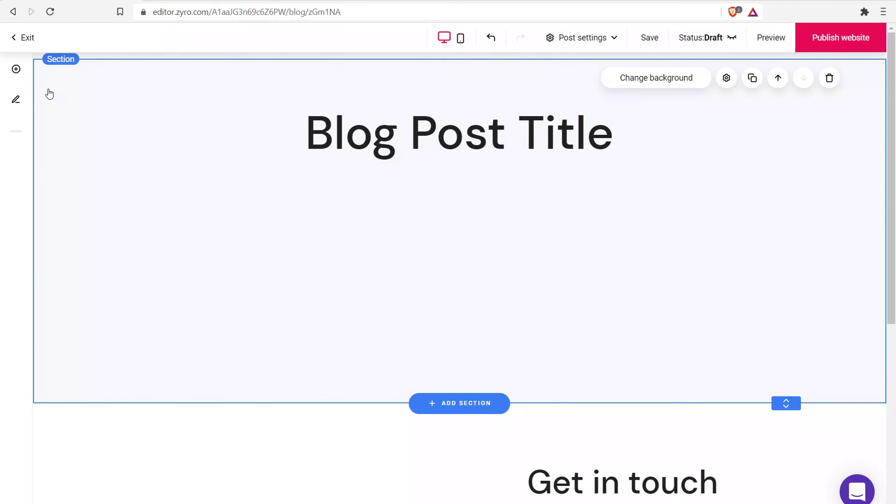
Add an image element directly under the blog post title and widen it on both sides.
{"action": "left_click", "coordinate": [16, 69]}
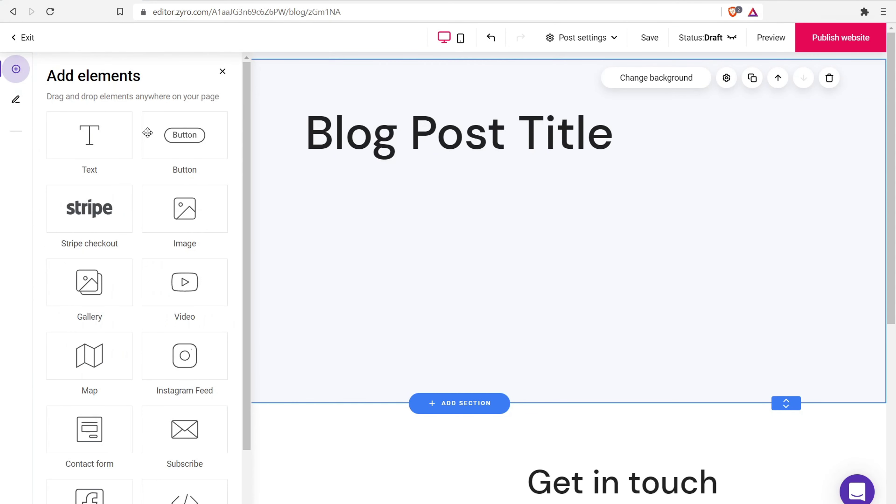
{"action": "left_click_drag", "start_coordinate": [182, 210], "coordinate": [400, 254]}
{"action": "left_click_drag", "start_coordinate": [462, 249], "coordinate": [401, 212]}
{"action": "left_click_drag", "start_coordinate": [342, 286], "coordinate": [162, 284]}
{"action": "left_click_drag", "start_coordinate": [574, 285], "coordinate": [755, 286]}
{"action": "left_click", "coordinate": [213, 118]}
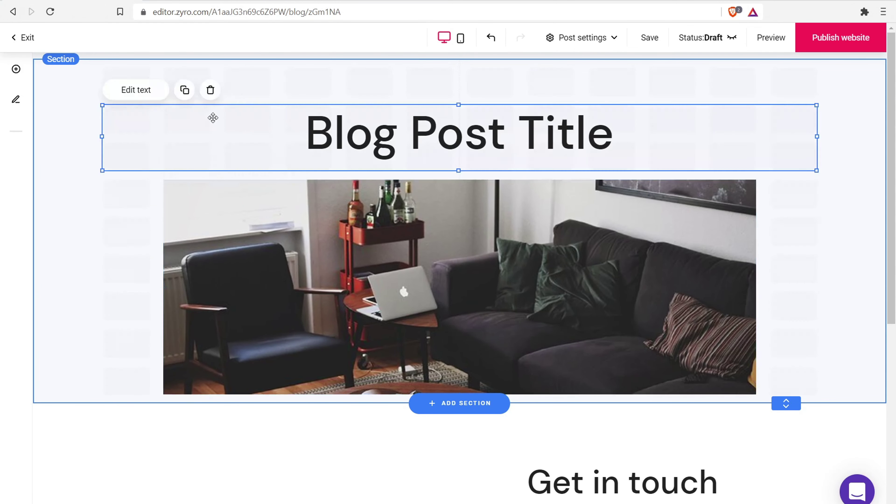
Extend the section downward and stretch the image's lower edge to make it taller.
{"action": "left_click_drag", "start_coordinate": [786, 403], "coordinate": [785, 486]}
{"action": "left_click", "coordinate": [530, 249]}
{"action": "left_click_drag", "start_coordinate": [460, 328], "coordinate": [458, 440]}
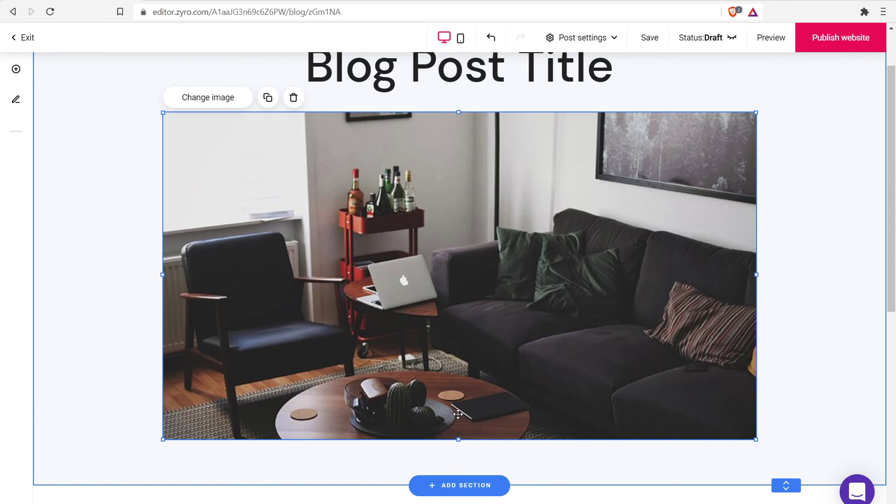
Replace the post's living-room image with the two-paddles-axe-and-leatherwork wallet photo uploaded from the Desktop.
{"action": "left_click", "coordinate": [211, 104]}
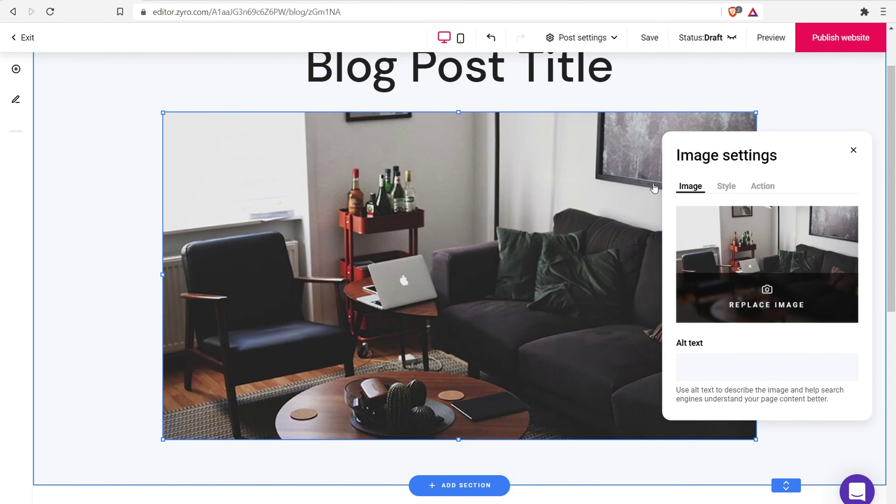
{"action": "left_click", "coordinate": [756, 300]}
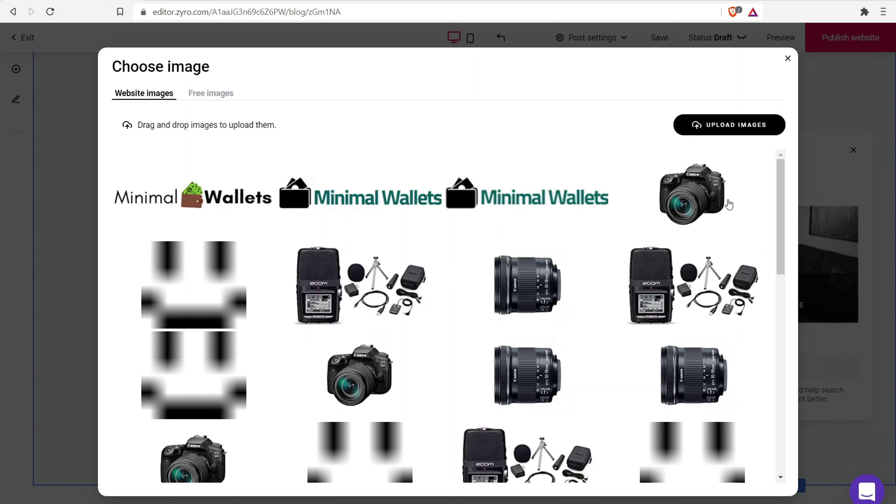
{"action": "left_click", "coordinate": [728, 134]}
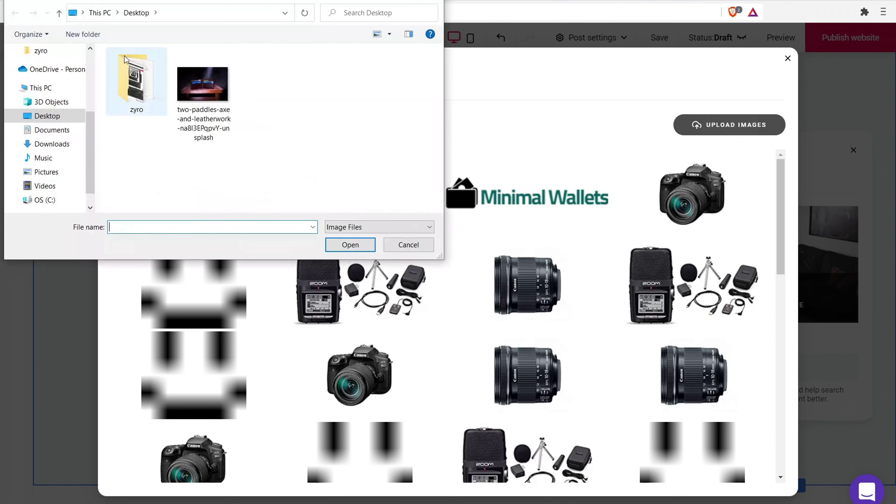
{"action": "left_click", "coordinate": [178, 81]}
{"action": "left_click", "coordinate": [350, 244]}
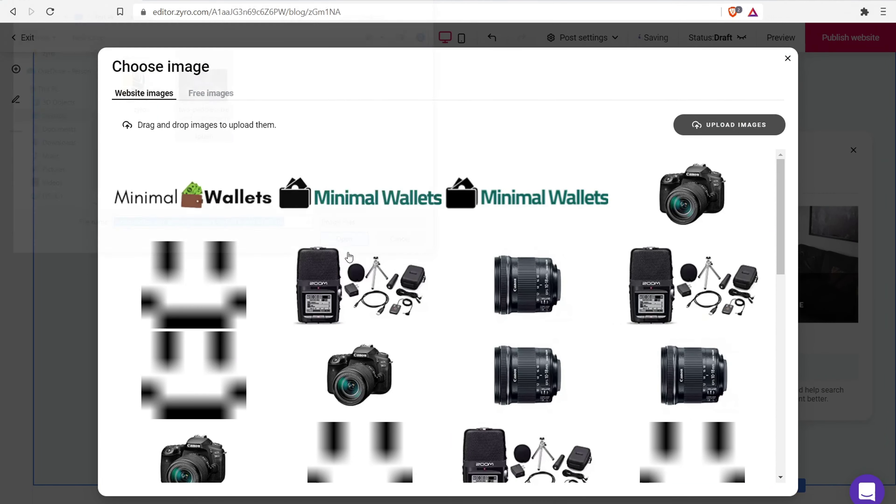
{"action": "left_click", "coordinate": [212, 179]}
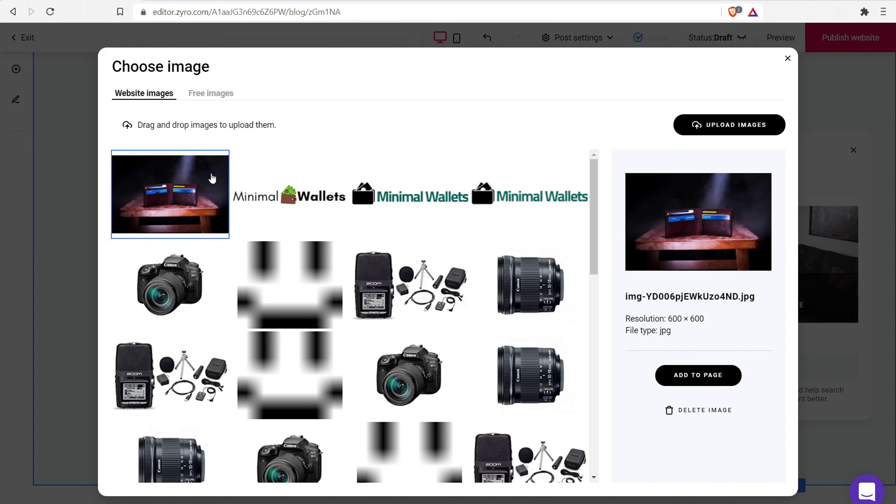
{"action": "left_click", "coordinate": [683, 385]}
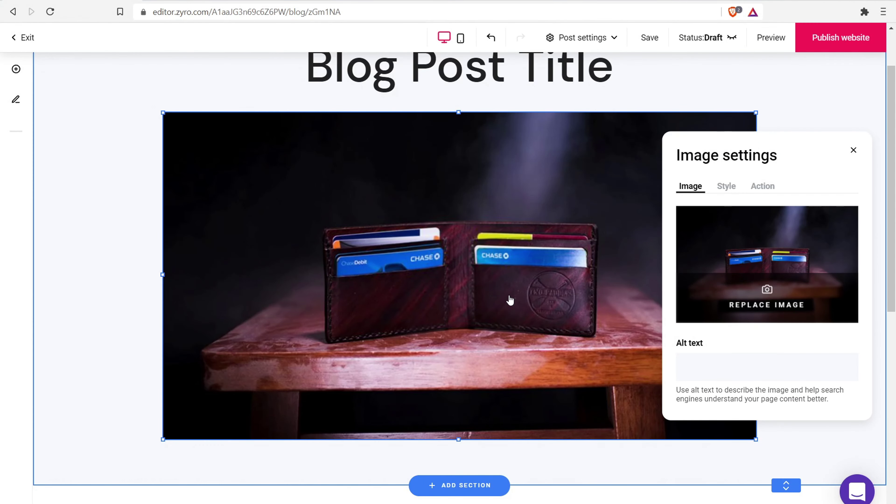
{"action": "left_click", "coordinate": [853, 152]}
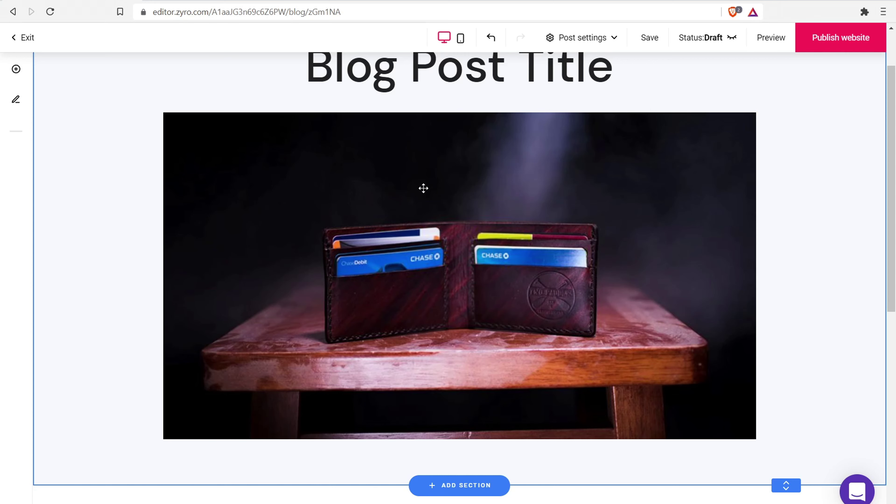
Add a text element below the wallet image, extending the section downward and widening the text box on both sides.
{"action": "left_click", "coordinate": [16, 69]}
{"action": "left_click_drag", "start_coordinate": [98, 138], "coordinate": [486, 406]}
{"action": "scroll", "coordinate": [486, 406], "scroll_direction": "down", "scroll_amount": 3}
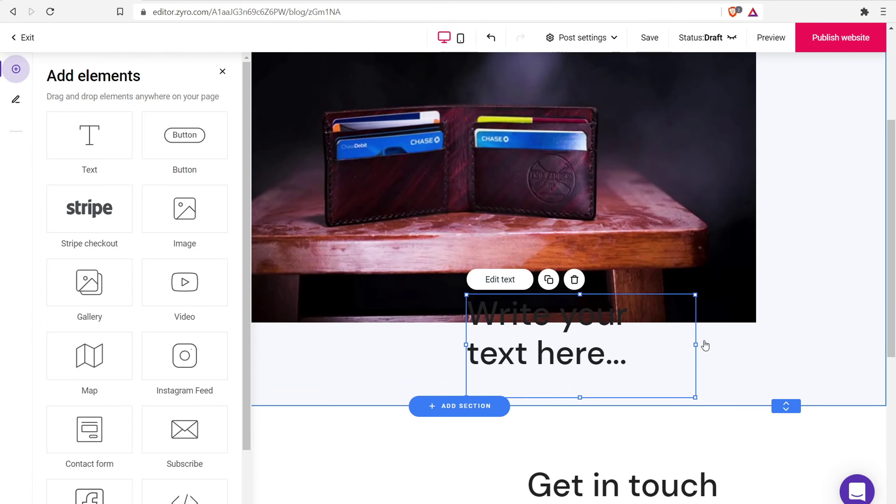
{"action": "left_click_drag", "start_coordinate": [786, 413], "coordinate": [785, 499]}
{"action": "left_click_drag", "start_coordinate": [566, 254], "coordinate": [443, 324]}
{"action": "left_click_drag", "start_coordinate": [340, 336], "coordinate": [223, 328]}
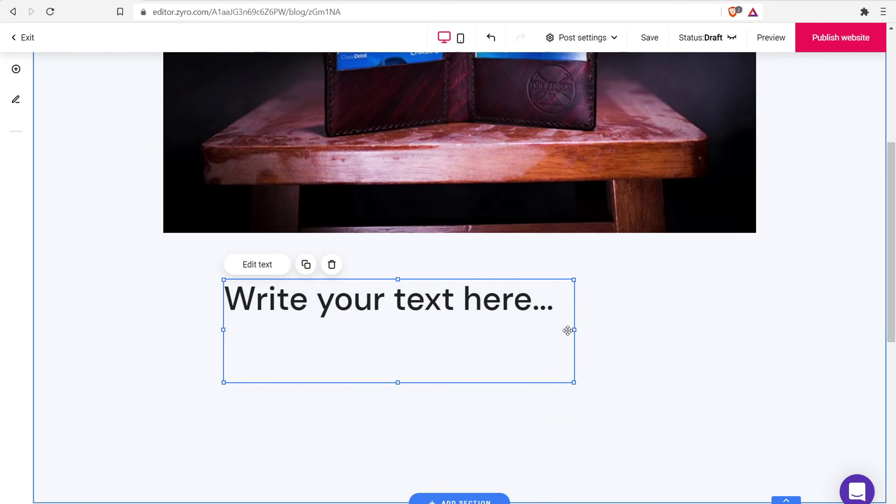
{"action": "left_click_drag", "start_coordinate": [578, 328], "coordinate": [700, 335]}
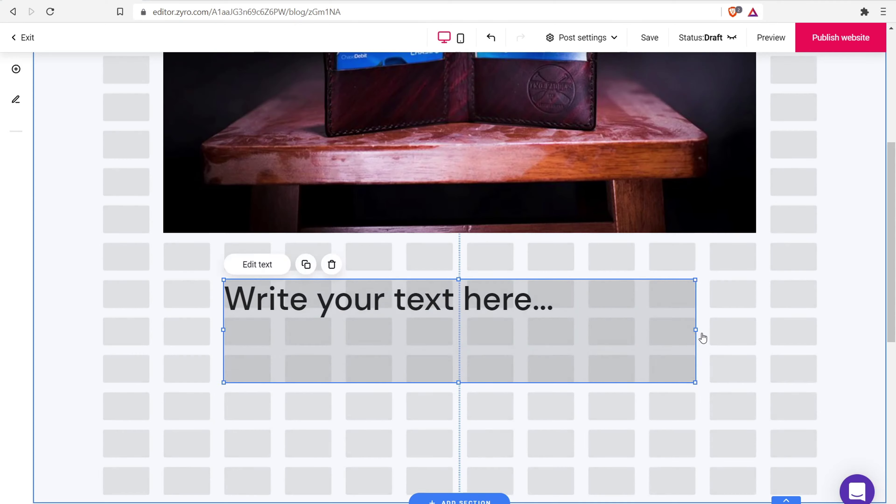
Set the new text below the image to Paragraph 1 and replace it with "Begin writing your post".
{"action": "left_click", "coordinate": [543, 300]}
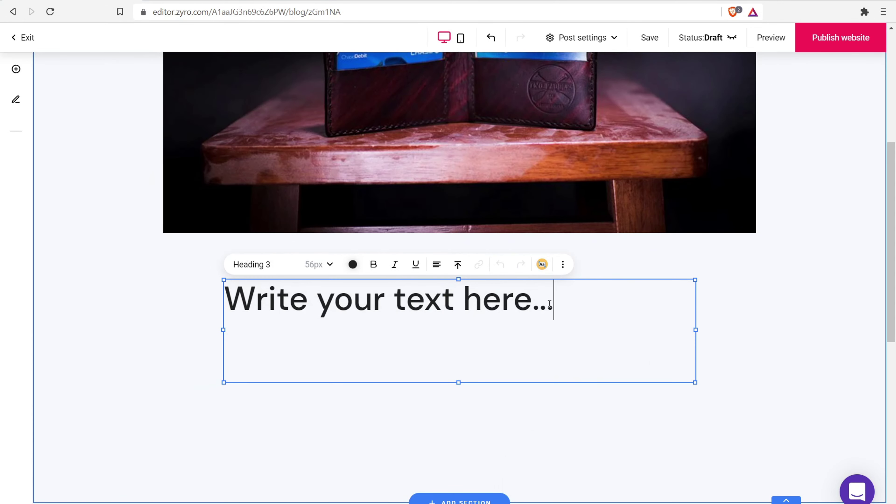
{"action": "left_click_drag", "start_coordinate": [562, 304], "coordinate": [226, 302]}
{"action": "left_click", "coordinate": [284, 271]}
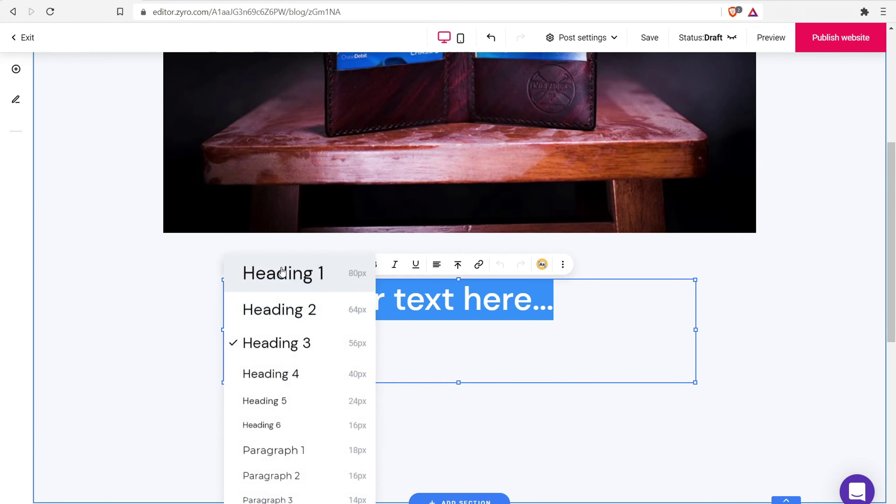
{"action": "left_click", "coordinate": [293, 451]}
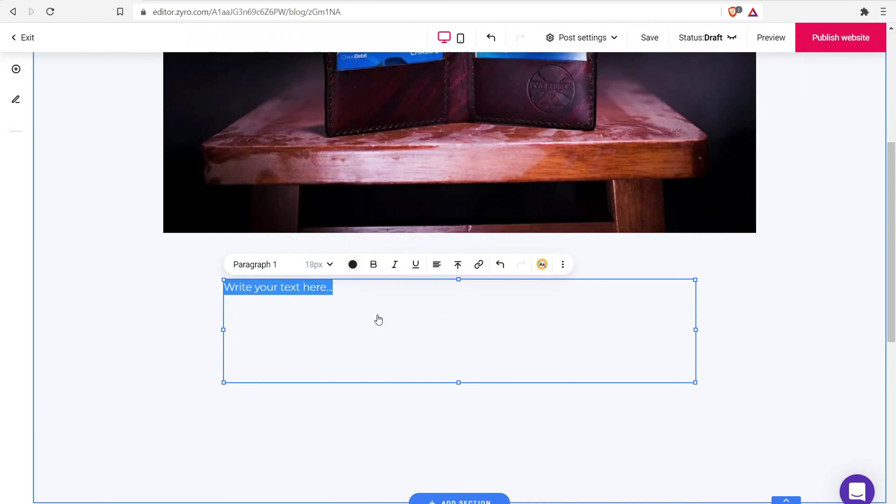
{"action": "type", "text": "Begin writing your post"}
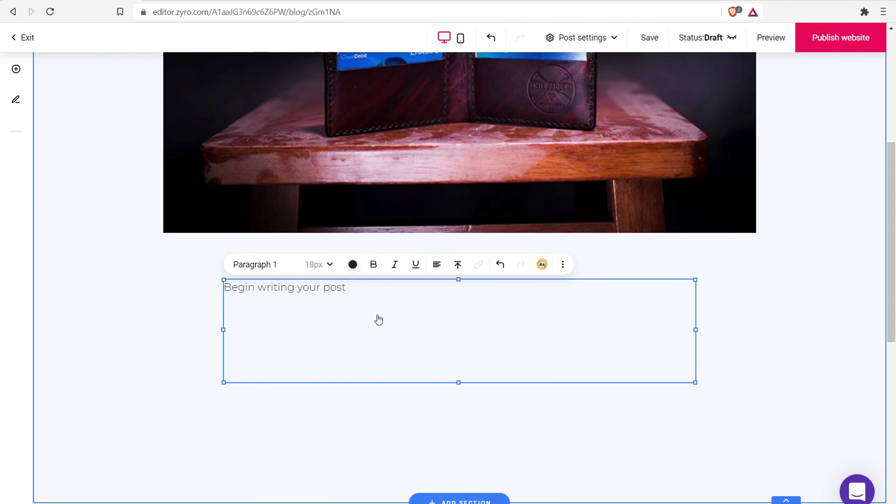
{"action": "left_click", "coordinate": [129, 340]}
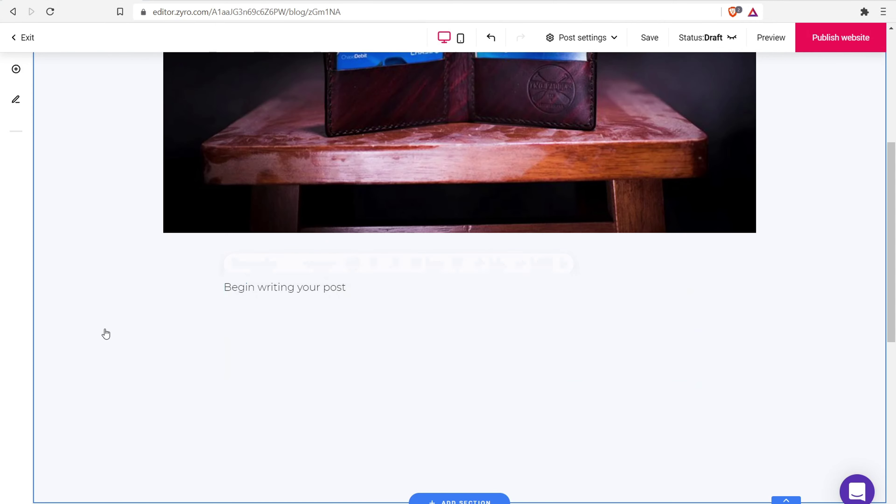
Review the post's layout from the title and image down to the body text box.
{"action": "scroll", "coordinate": [394, 149], "scroll_direction": "up", "scroll_amount": 5}
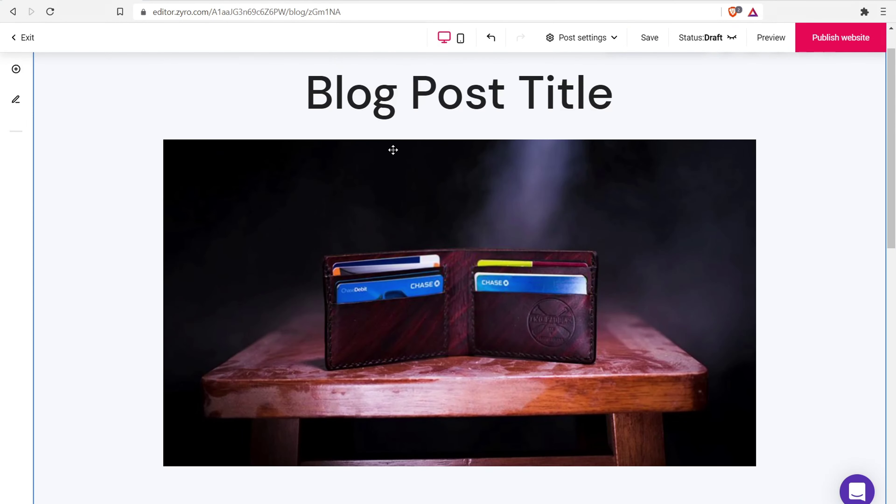
{"action": "scroll", "coordinate": [394, 150], "scroll_direction": "up", "scroll_amount": 2}
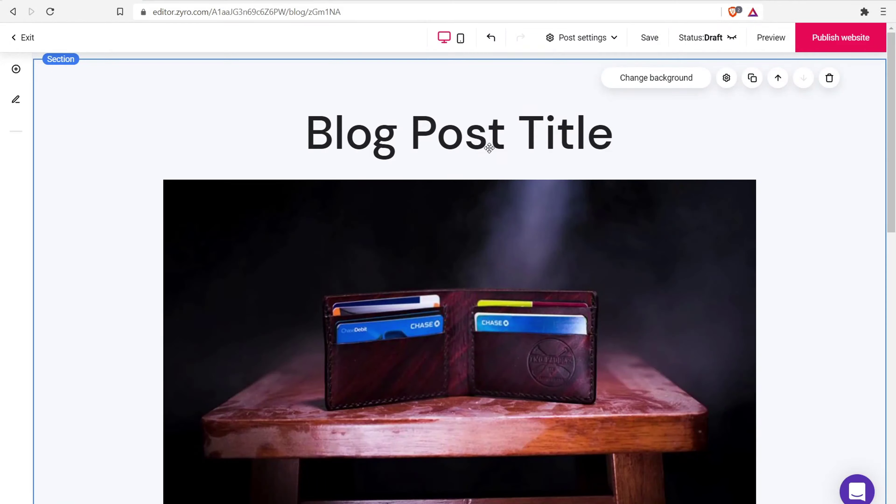
{"action": "scroll", "coordinate": [427, 143], "scroll_direction": "down", "scroll_amount": 2}
{"action": "scroll", "coordinate": [408, 184], "scroll_direction": "down", "scroll_amount": 3}
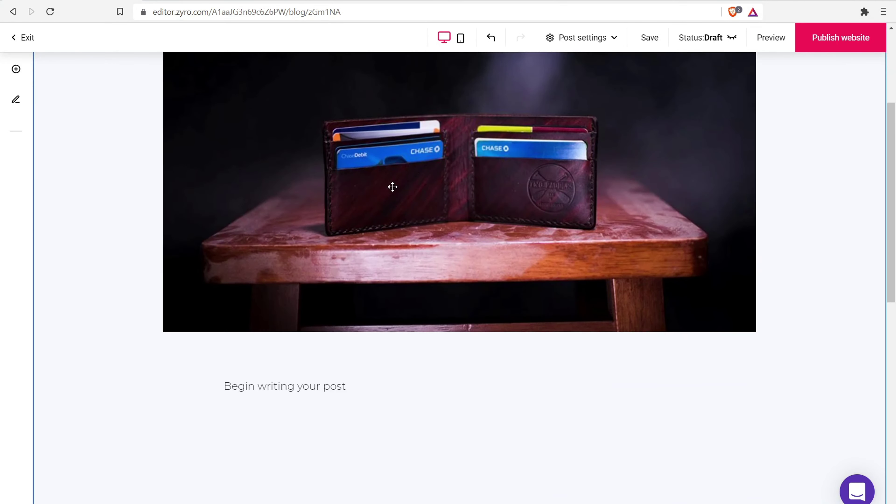
{"action": "scroll", "coordinate": [392, 186], "scroll_direction": "up", "scroll_amount": 5}
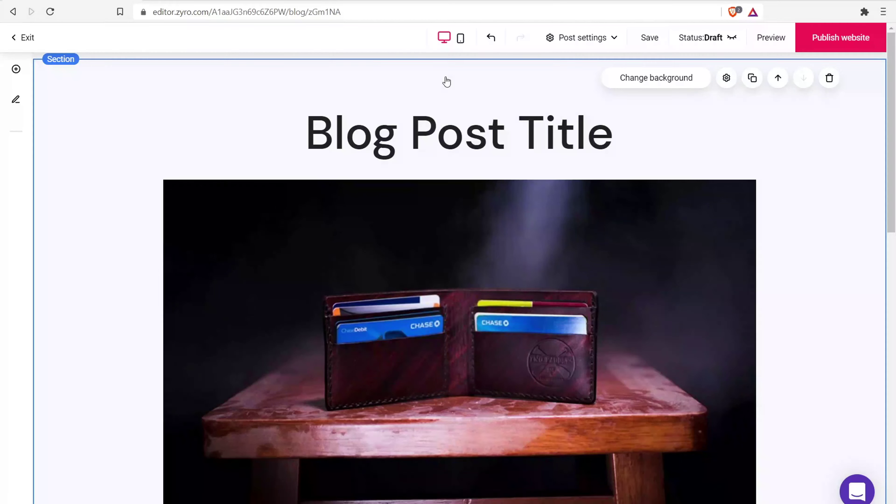
{"action": "scroll", "coordinate": [446, 158], "scroll_direction": "down", "scroll_amount": 10}
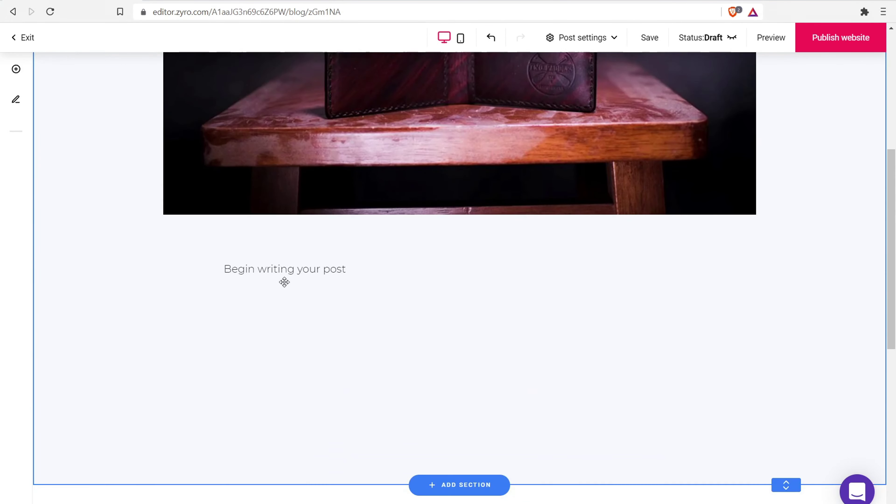
{"action": "left_click", "coordinate": [315, 268]}
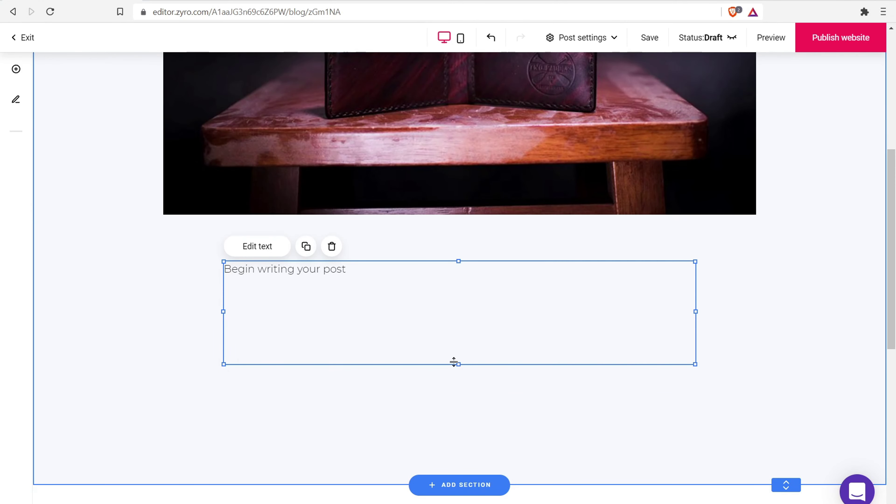
Add a second text element under the body text and widen it to match the body text box.
{"action": "left_click", "coordinate": [15, 69]}
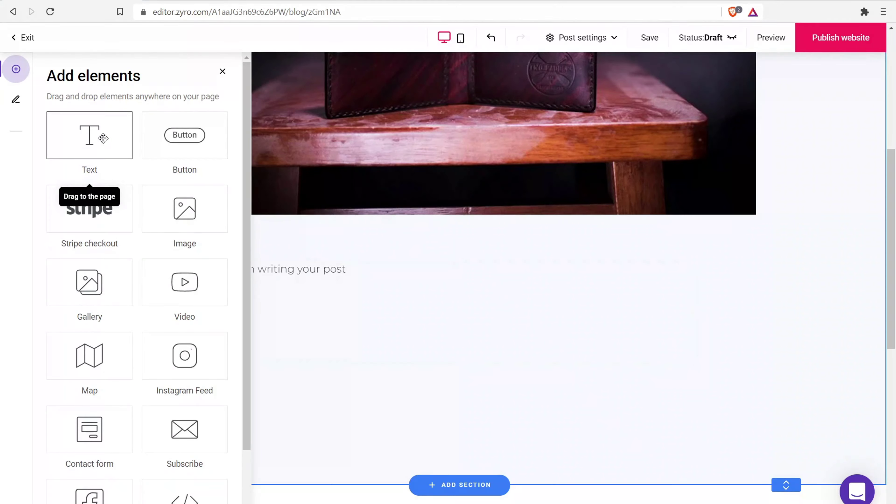
{"action": "left_click_drag", "start_coordinate": [90, 139], "coordinate": [349, 413]}
{"action": "left_click", "coordinate": [361, 294]}
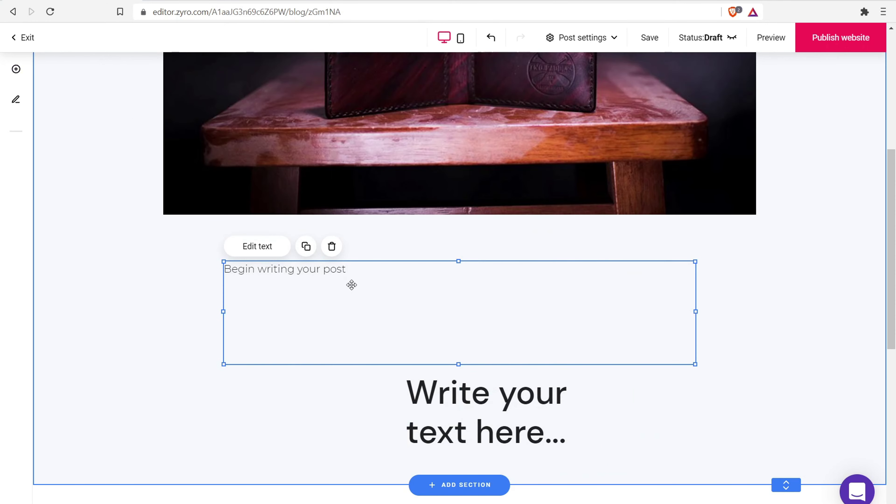
{"action": "left_click", "coordinate": [458, 440]}
{"action": "left_click_drag", "start_coordinate": [405, 425], "coordinate": [224, 424]}
{"action": "left_click_drag", "start_coordinate": [636, 424], "coordinate": [709, 420]}
Center the "Write your text here..." text and set it to Heading 2.
{"action": "left_click", "coordinate": [546, 396]}
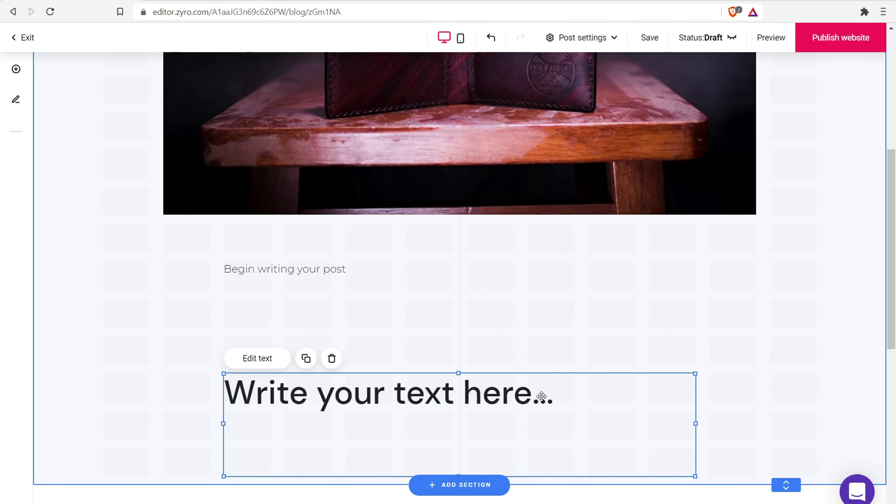
{"action": "double_click", "coordinate": [554, 397]}
{"action": "left_click_drag", "start_coordinate": [546, 399], "coordinate": [225, 398]}
{"action": "left_click", "coordinate": [436, 359]}
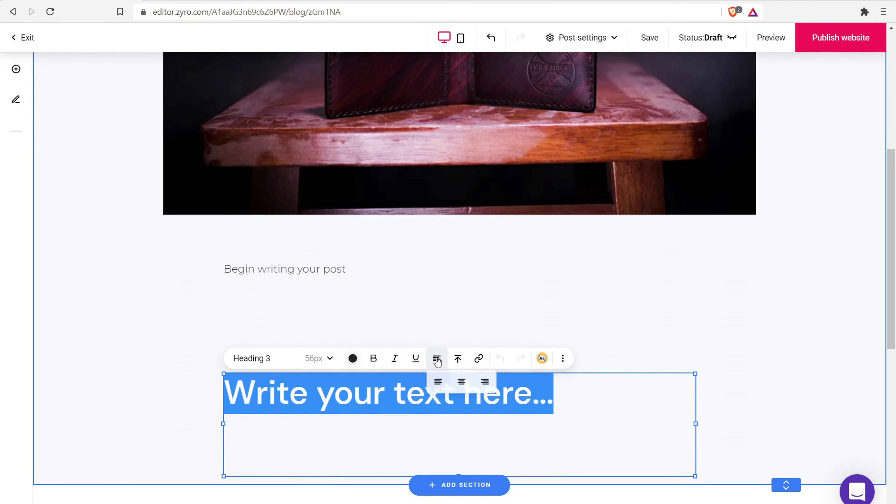
{"action": "left_click", "coordinate": [461, 382]}
{"action": "left_click", "coordinate": [262, 368]}
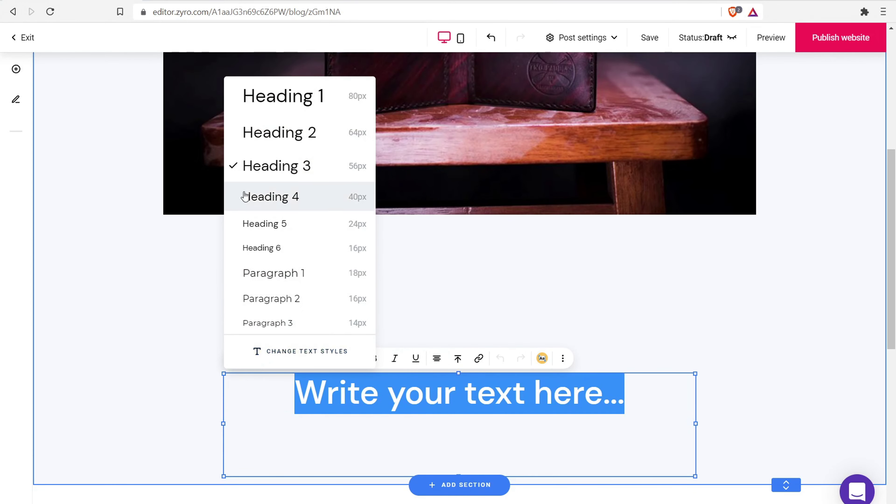
{"action": "left_click", "coordinate": [265, 143]}
{"action": "left_click", "coordinate": [344, 377]}
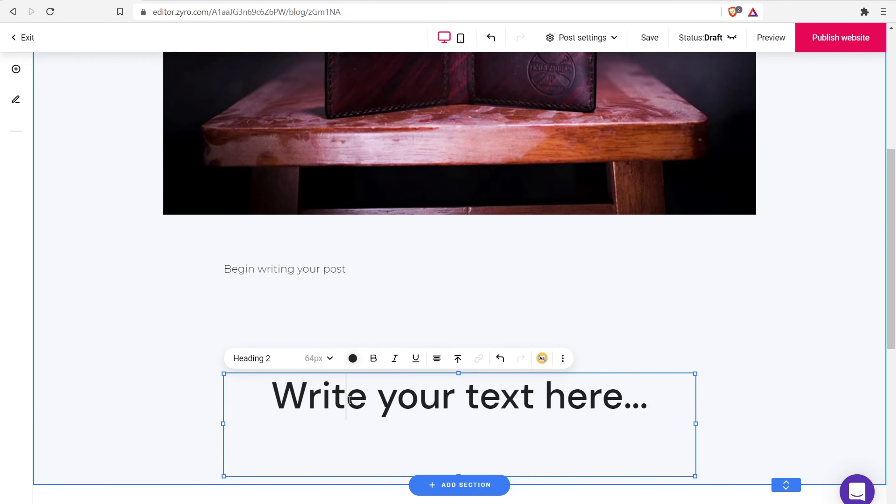
Extend the section downward below the "Write your text here..." heading and shorten the heading's text box.
{"action": "scroll", "coordinate": [466, 472], "scroll_direction": "down", "scroll_amount": 5}
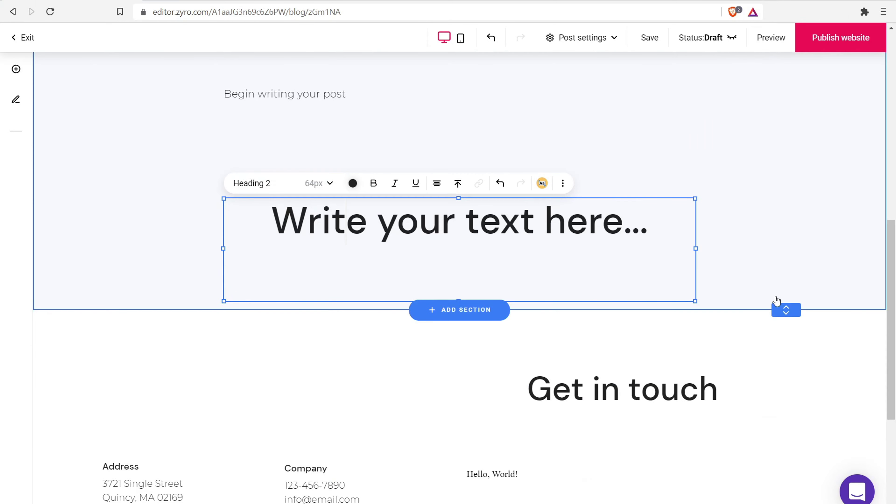
{"action": "left_click_drag", "start_coordinate": [784, 307], "coordinate": [785, 462]}
{"action": "left_click", "coordinate": [456, 294]}
{"action": "left_click_drag", "start_coordinate": [460, 301], "coordinate": [450, 256]}
{"action": "left_click", "coordinate": [516, 319]}
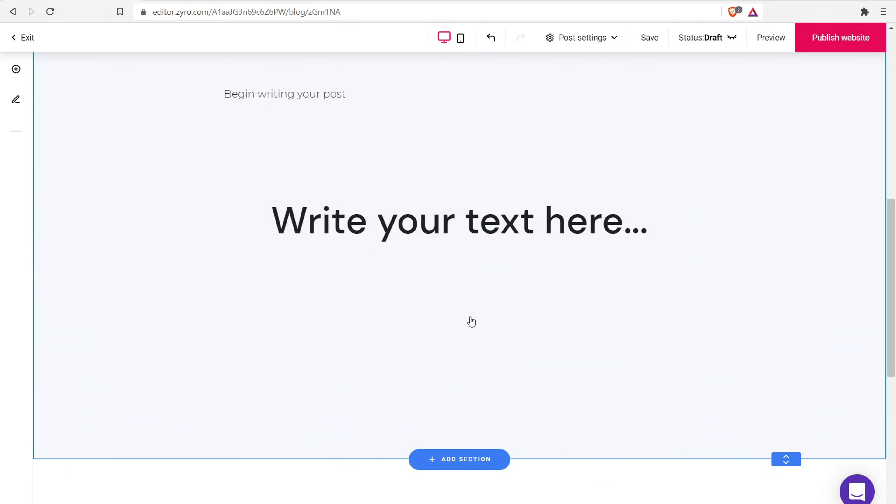
Add a video element below the "Write your text here..." heading and look through its video settings.
{"action": "scroll", "coordinate": [494, 266], "scroll_direction": "up", "scroll_amount": 10}
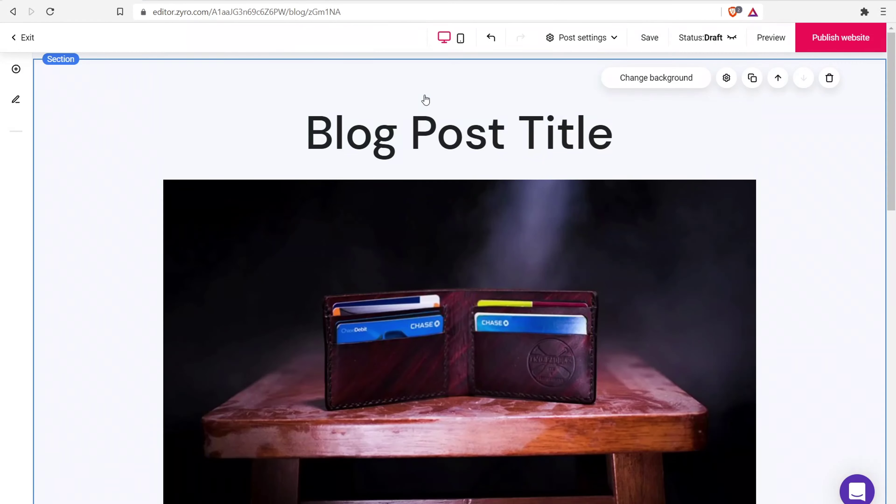
{"action": "scroll", "coordinate": [422, 327], "scroll_direction": "down", "scroll_amount": 10}
{"action": "scroll", "coordinate": [424, 276], "scroll_direction": "down", "scroll_amount": 5}
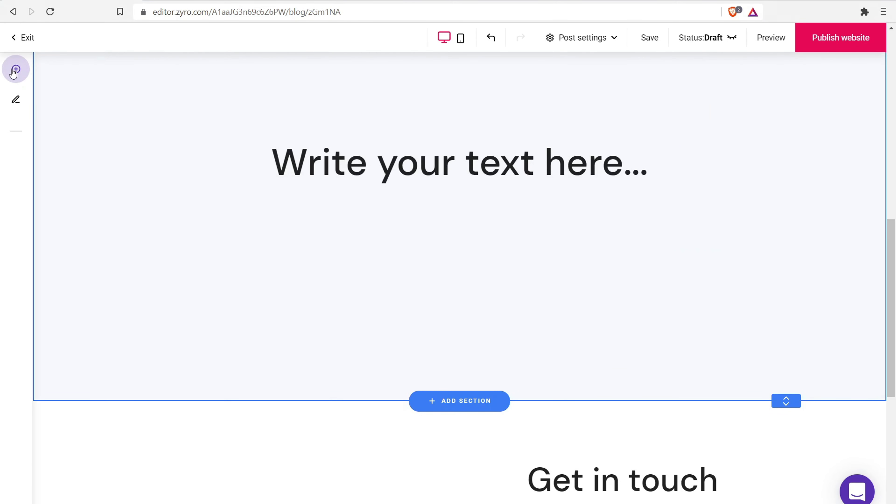
{"action": "left_click", "coordinate": [14, 70]}
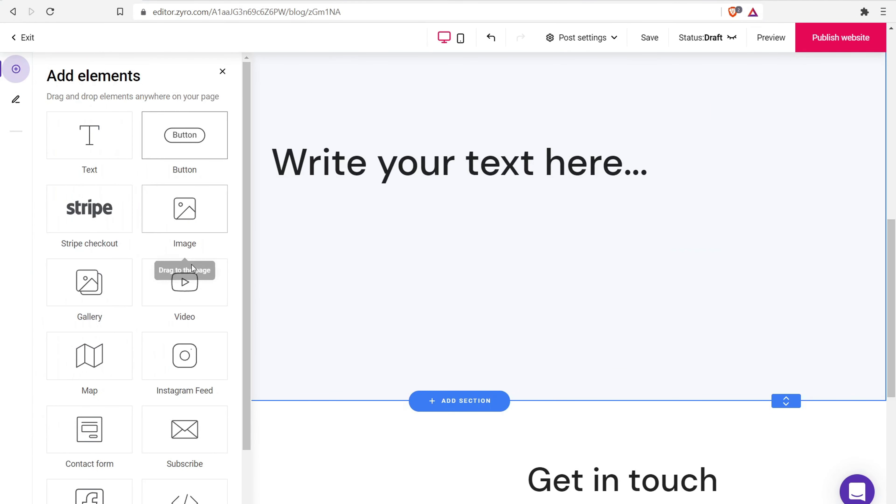
{"action": "left_click_drag", "start_coordinate": [184, 286], "coordinate": [469, 305]}
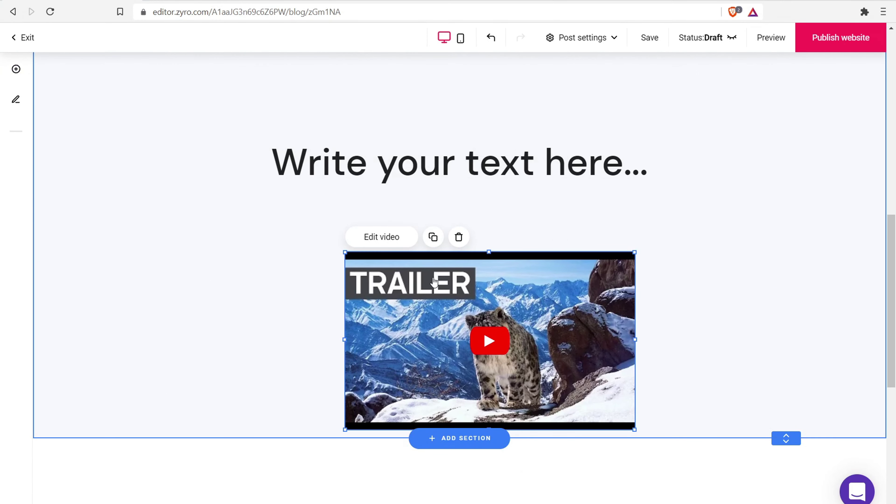
{"action": "left_click", "coordinate": [388, 241]}
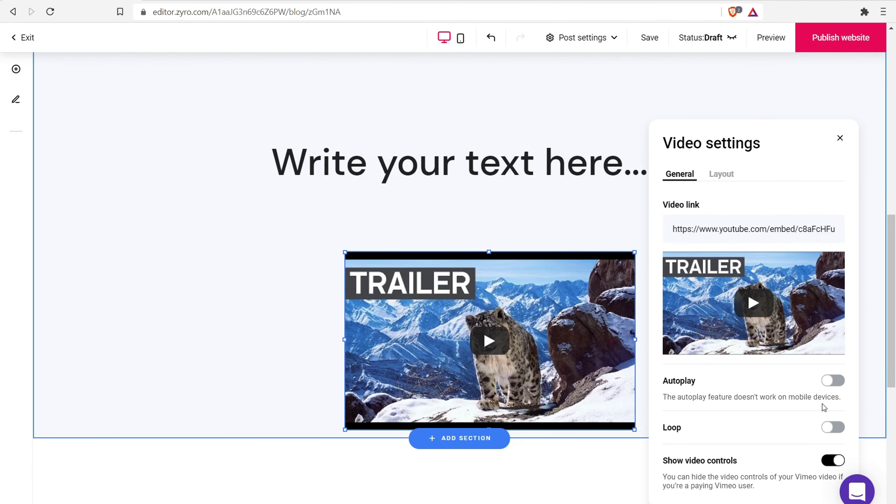
{"action": "left_click", "coordinate": [839, 139]}
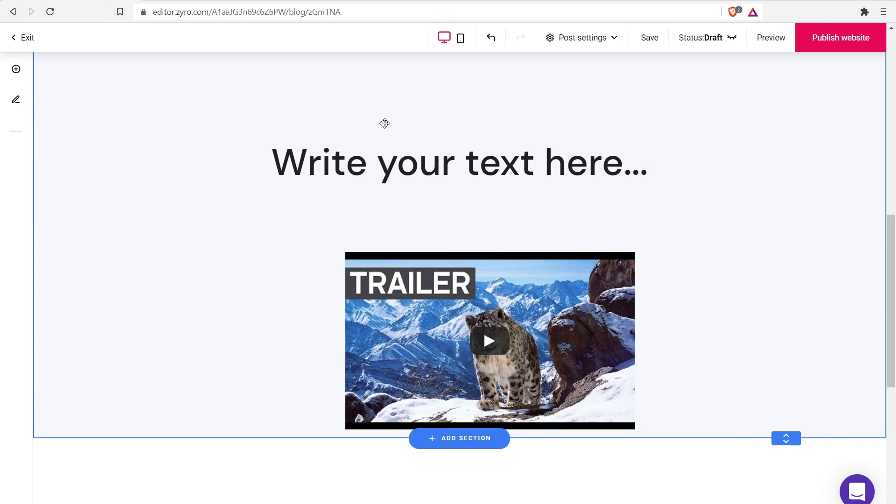
Extend the section downward below the video and add a button element beneath it.
{"action": "scroll", "coordinate": [740, 410], "scroll_direction": "down", "scroll_amount": 1}
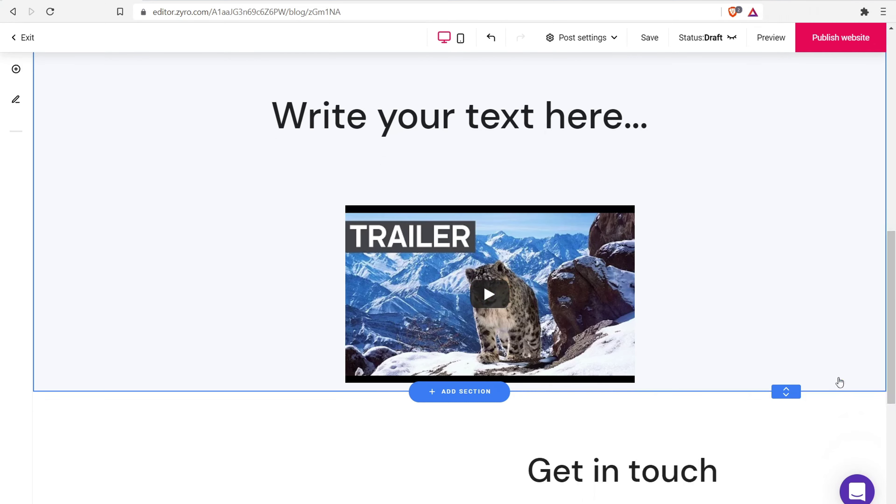
{"action": "left_click_drag", "start_coordinate": [780, 391], "coordinate": [773, 468]}
{"action": "left_click", "coordinate": [16, 69]}
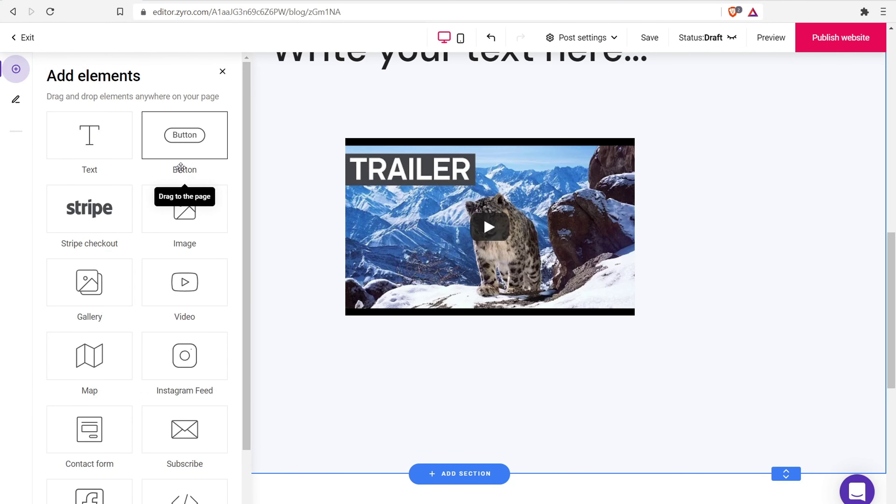
{"action": "left_click_drag", "start_coordinate": [178, 146], "coordinate": [448, 376]}
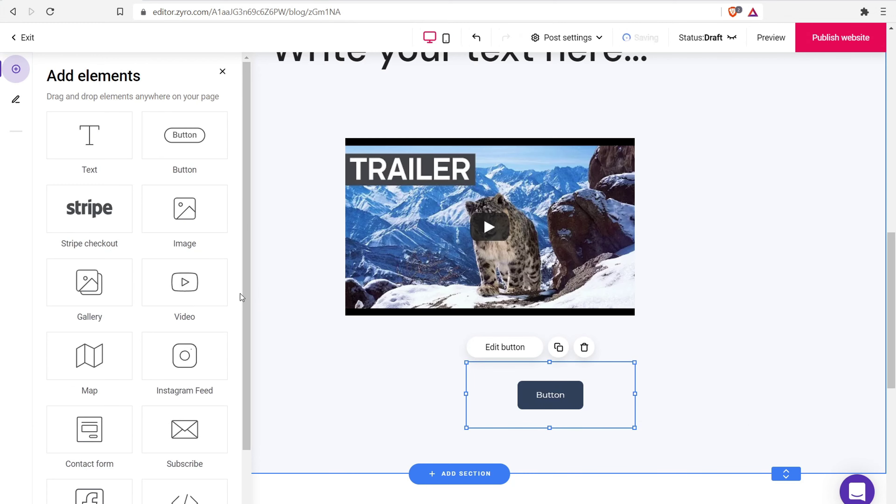
{"action": "scroll", "coordinate": [242, 296], "scroll_direction": "down", "scroll_amount": 2}
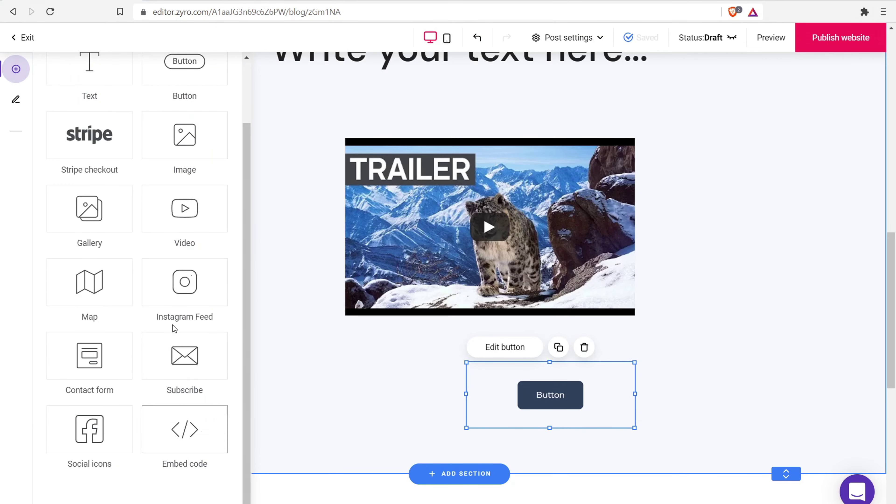
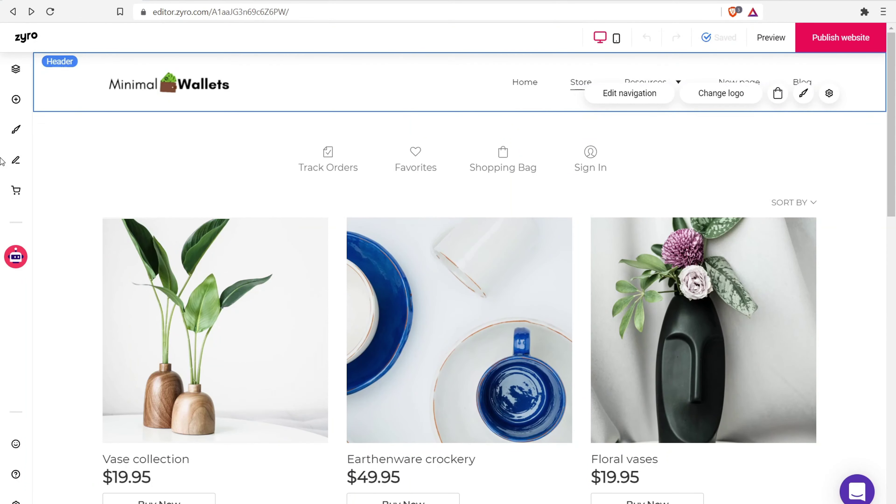
Examine the online store management options and browse the products on the Store page.
{"action": "left_click", "coordinate": [16, 190]}
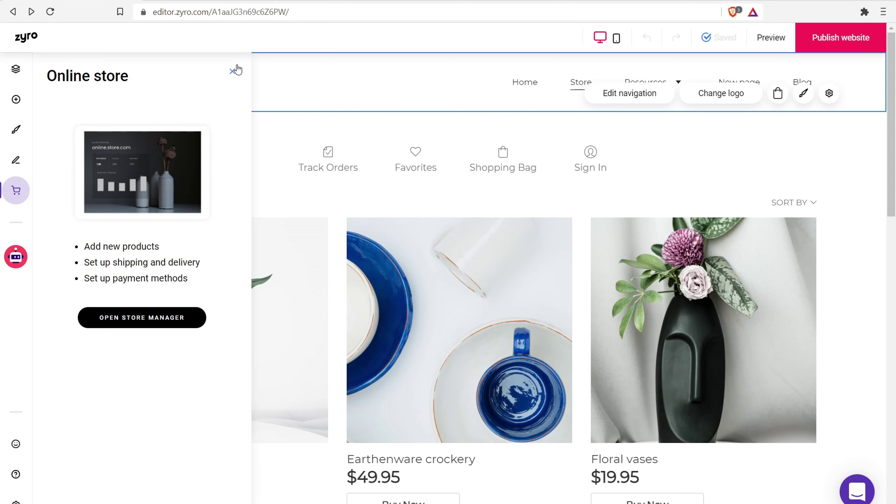
{"action": "left_click", "coordinate": [232, 72]}
{"action": "left_click_drag", "start_coordinate": [895, 104], "coordinate": [895, 192]}
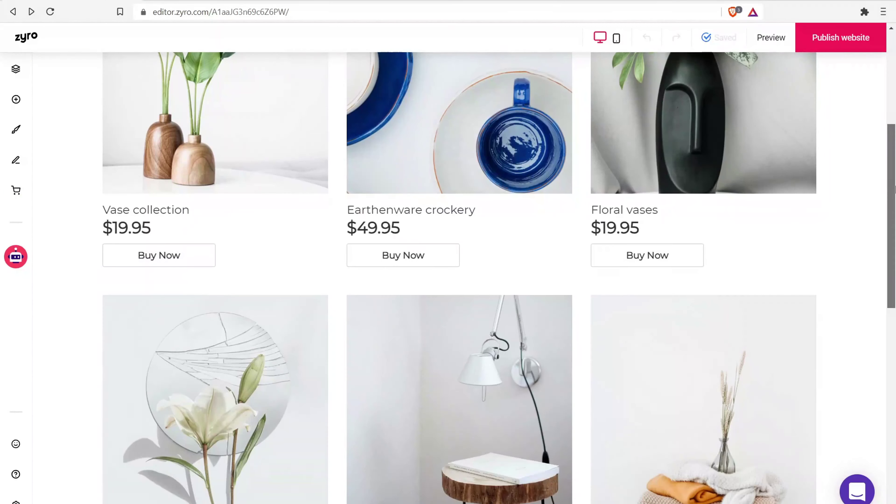
{"action": "scroll", "coordinate": [778, 124], "scroll_direction": "up", "scroll_amount": 6}
{"action": "left_click", "coordinate": [15, 192]}
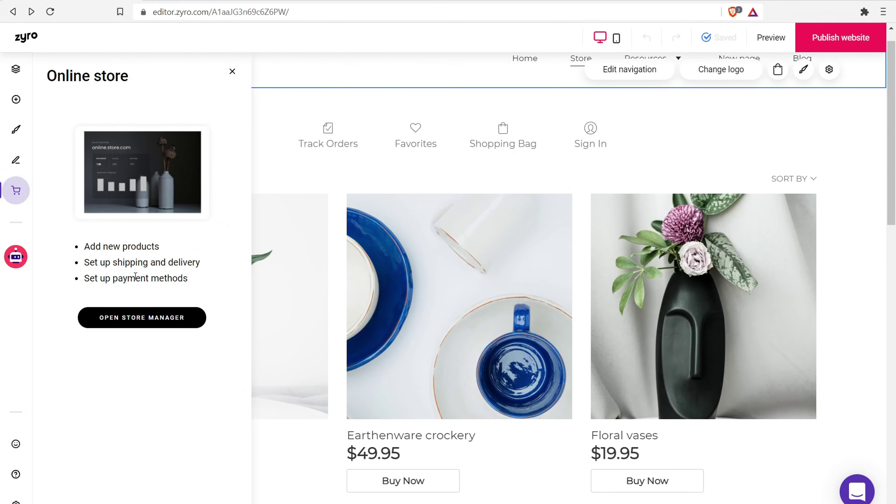
{"action": "left_click", "coordinate": [231, 73]}
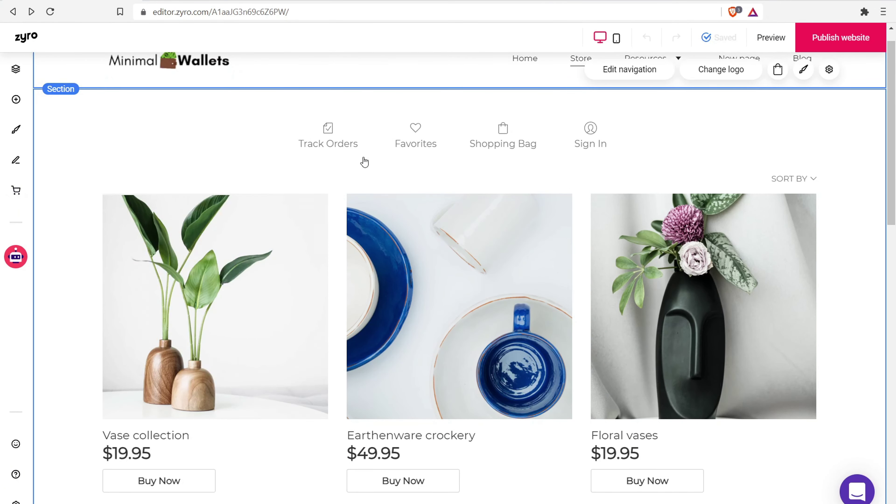
{"action": "scroll", "coordinate": [518, 175], "scroll_direction": "up", "scroll_amount": 1}
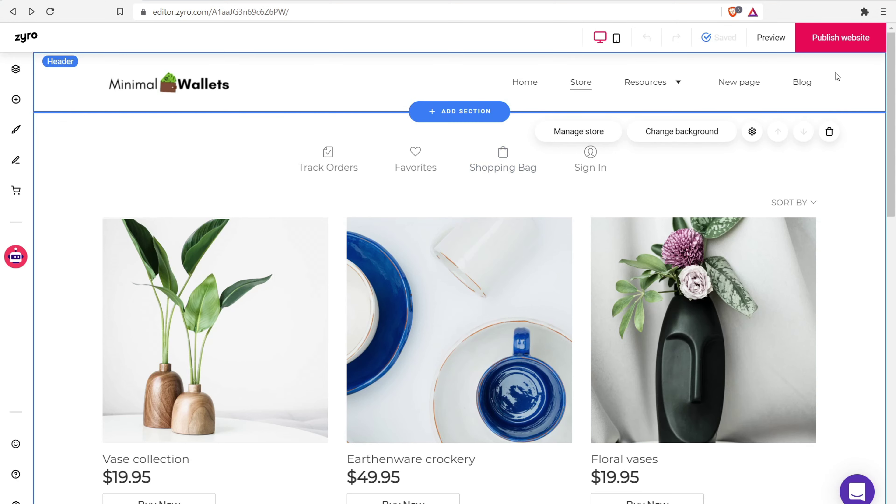
View the Earthenware crockery product page, from its size options down to the product details and sharing links.
{"action": "scroll", "coordinate": [359, 246], "scroll_direction": "down", "scroll_amount": 4}
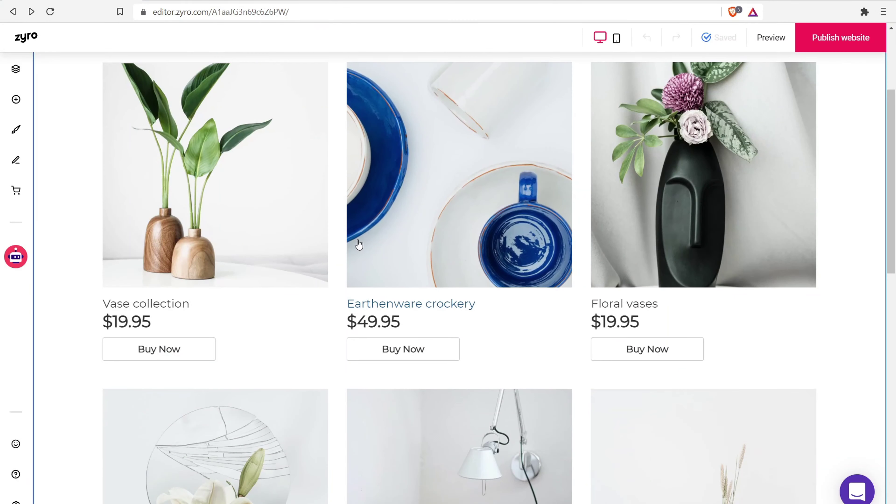
{"action": "left_click", "coordinate": [424, 208]}
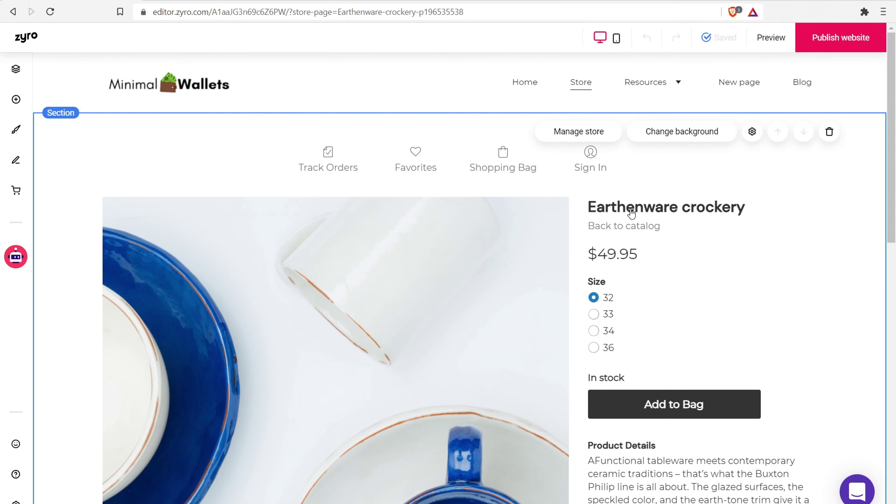
{"action": "left_click_drag", "start_coordinate": [893, 149], "coordinate": [710, 303]}
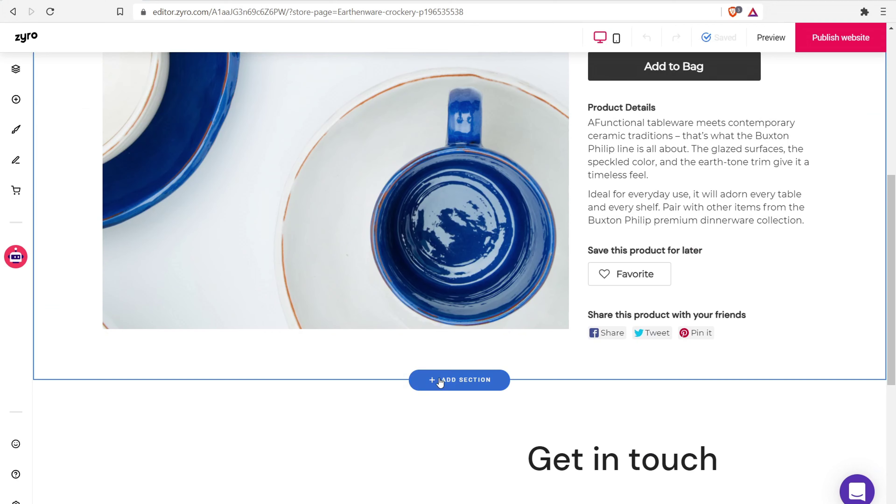
Look through the new section templates for the product page, including Testimonials, and close them without adding one.
{"action": "left_click", "coordinate": [458, 382]}
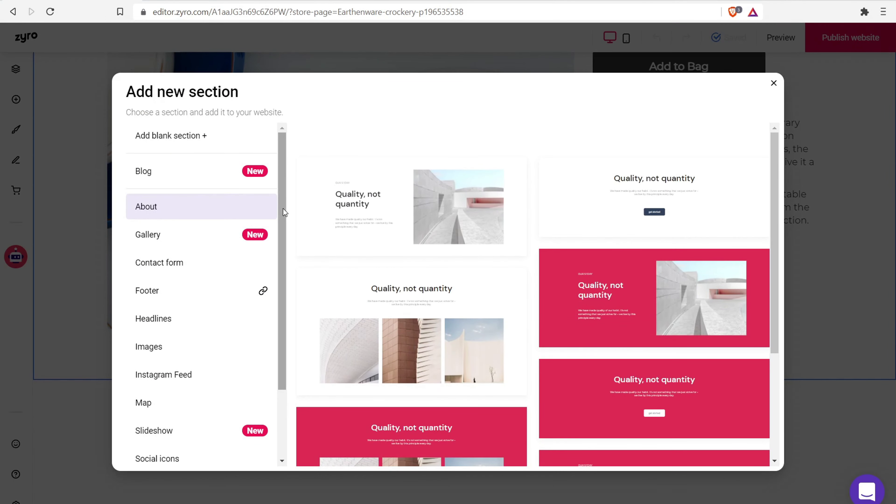
{"action": "scroll", "coordinate": [282, 205], "scroll_direction": "down", "scroll_amount": 3}
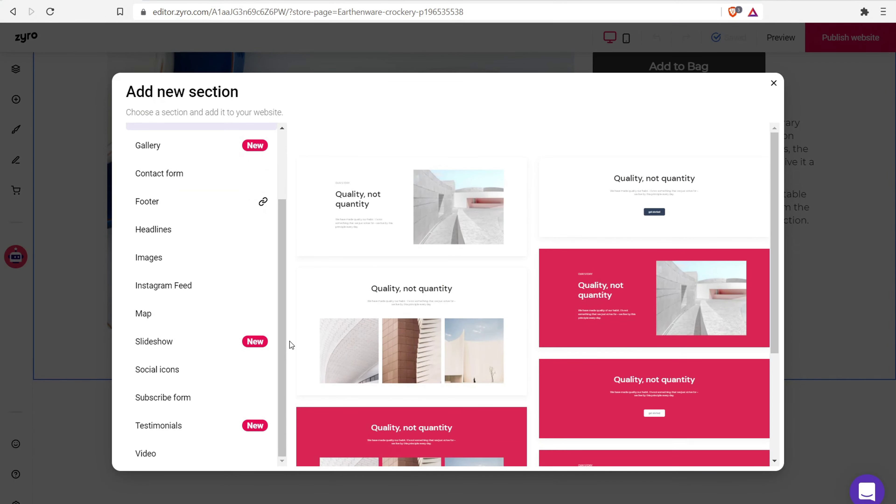
{"action": "left_click", "coordinate": [178, 428]}
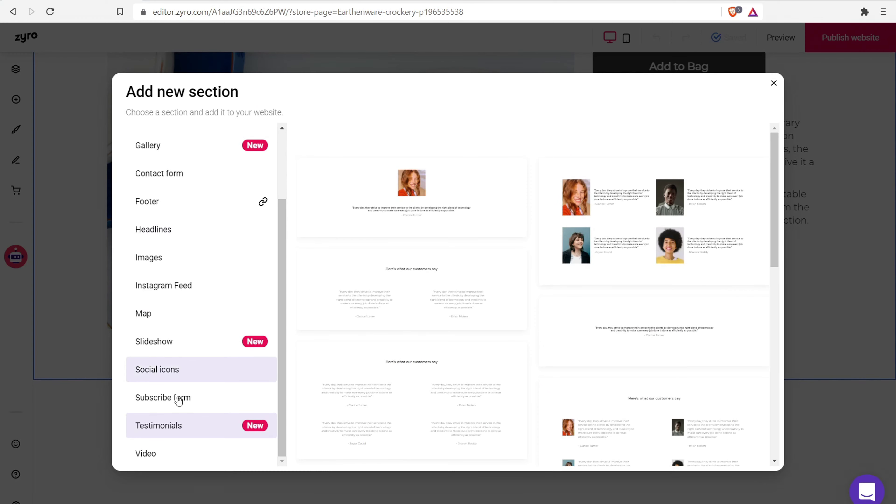
{"action": "left_click", "coordinate": [773, 83]}
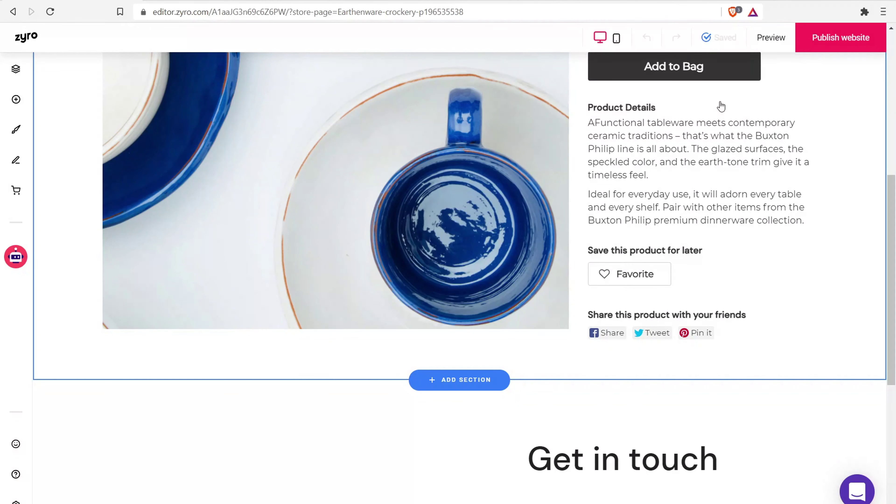
{"action": "scroll", "coordinate": [701, 179], "scroll_direction": "up", "scroll_amount": 5}
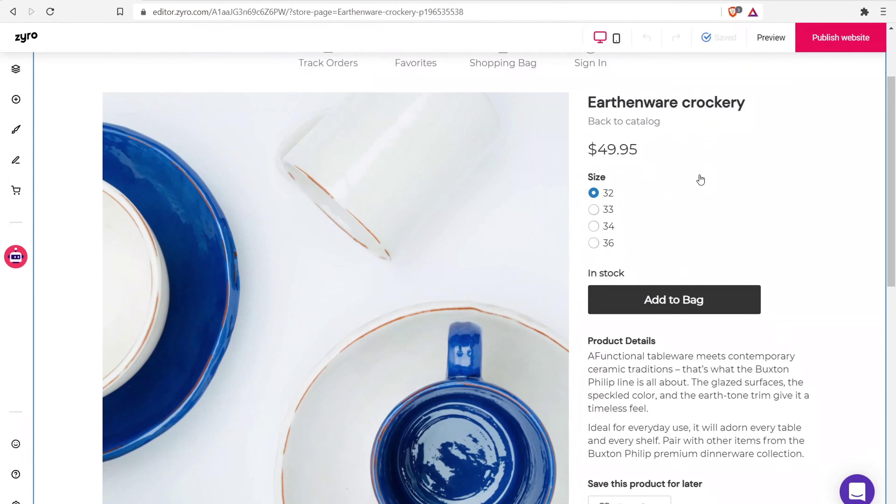
{"action": "scroll", "coordinate": [700, 180], "scroll_direction": "up", "scroll_amount": 3}
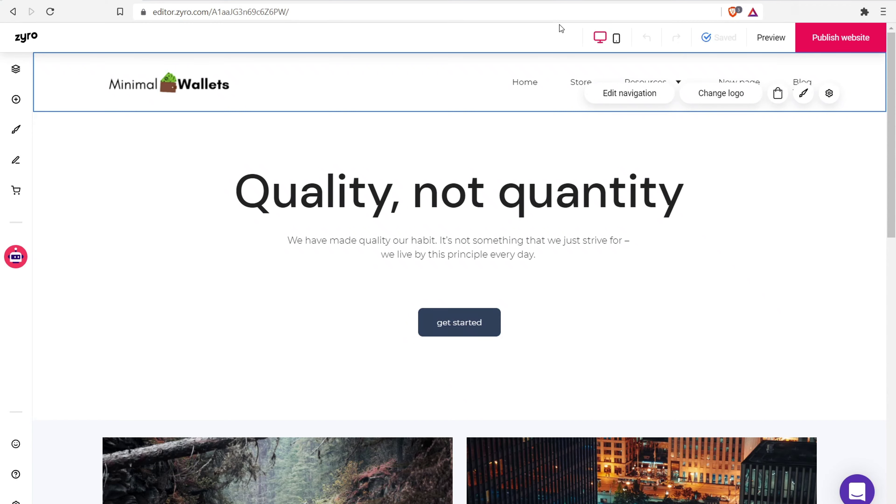
Review the home page from header to footer in mobile view and return to desktop view.
{"action": "left_click", "coordinate": [616, 38]}
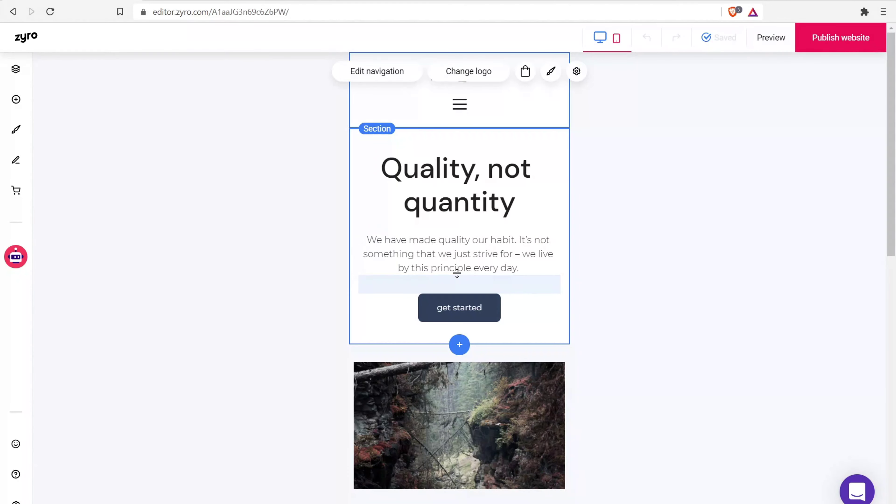
{"action": "left_click_drag", "start_coordinate": [456, 199], "coordinate": [456, 252]}
{"action": "scroll", "coordinate": [447, 248], "scroll_direction": "down", "scroll_amount": 12}
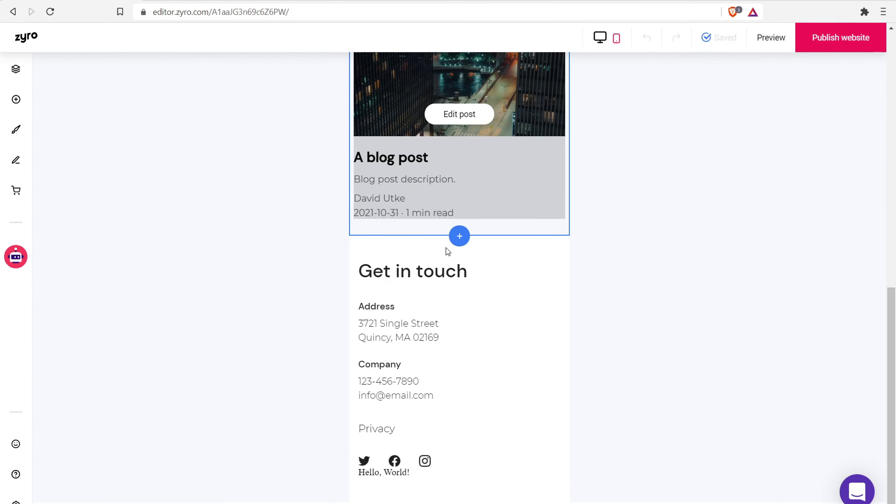
{"action": "scroll", "coordinate": [446, 249], "scroll_direction": "up", "scroll_amount": 12}
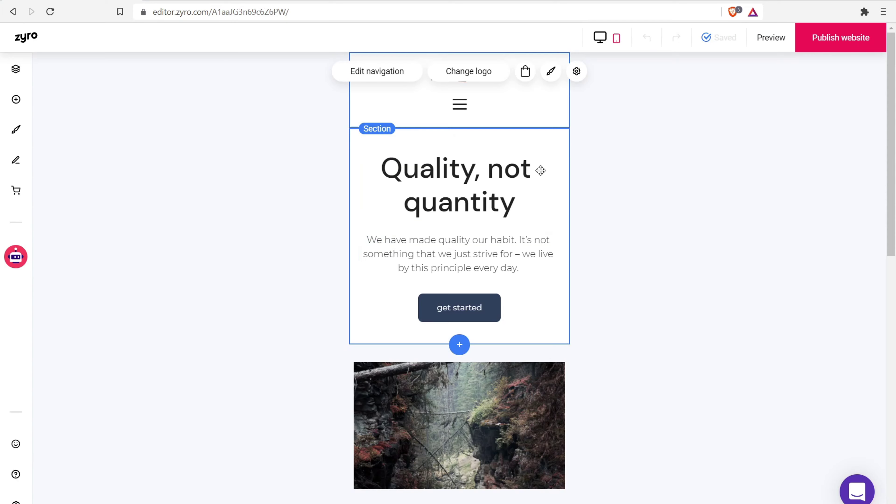
{"action": "left_click", "coordinate": [605, 37]}
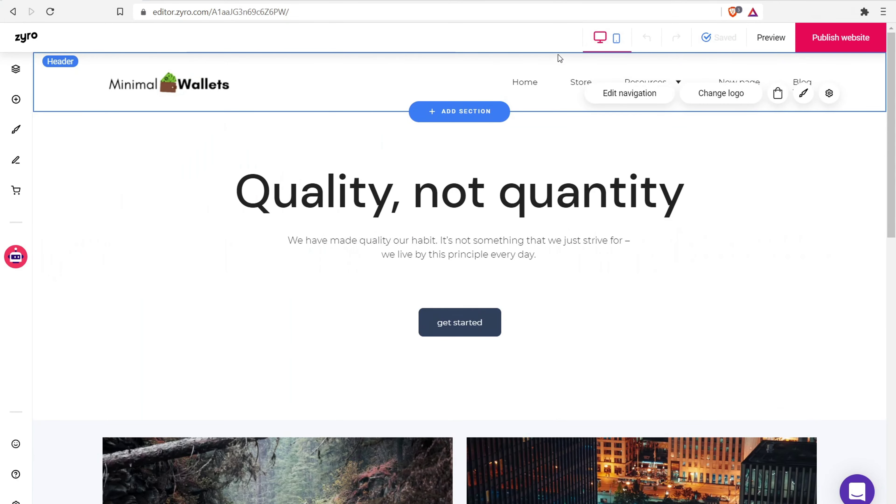
Review the Store page and its product list in mobile view.
{"action": "left_click", "coordinate": [574, 85]}
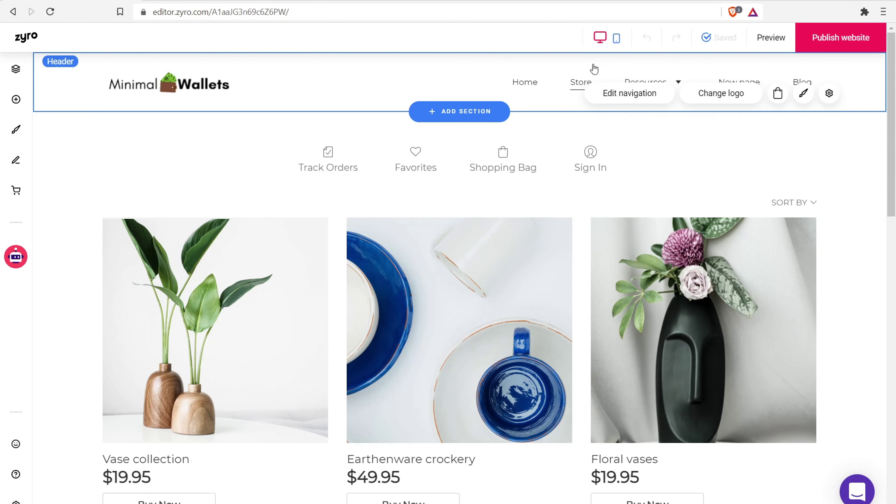
{"action": "left_click", "coordinate": [616, 38]}
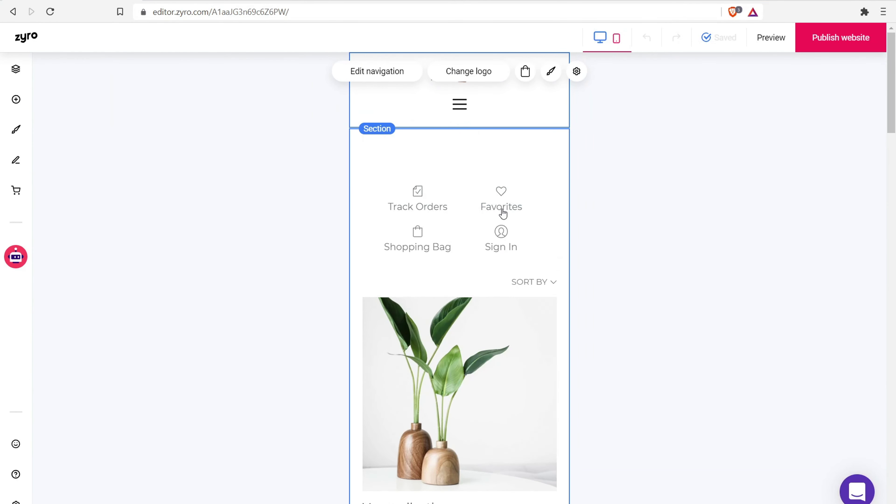
{"action": "scroll", "coordinate": [441, 190], "scroll_direction": "down", "scroll_amount": 10}
{"action": "scroll", "coordinate": [456, 203], "scroll_direction": "up", "scroll_amount": 6}
{"action": "scroll", "coordinate": [457, 203], "scroll_direction": "up", "scroll_amount": 5}
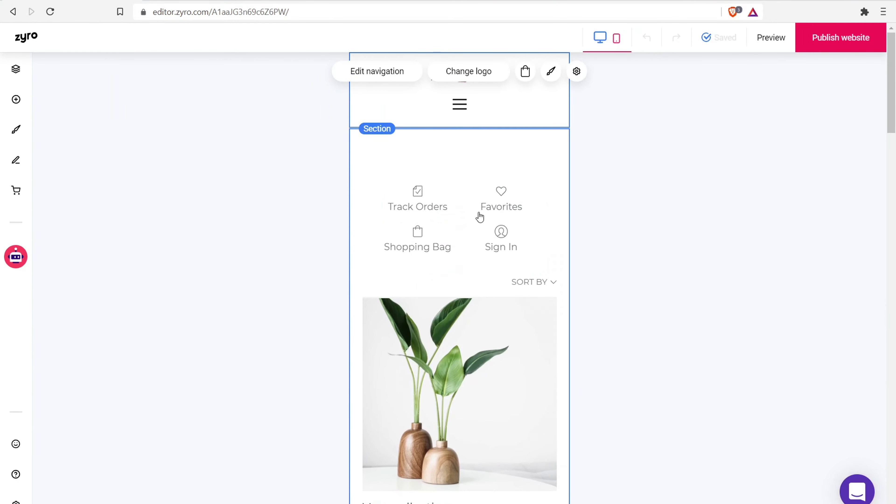
View the store's Favorites page in mobile view and narrow the Address text box in the footer.
{"action": "left_click", "coordinate": [488, 203]}
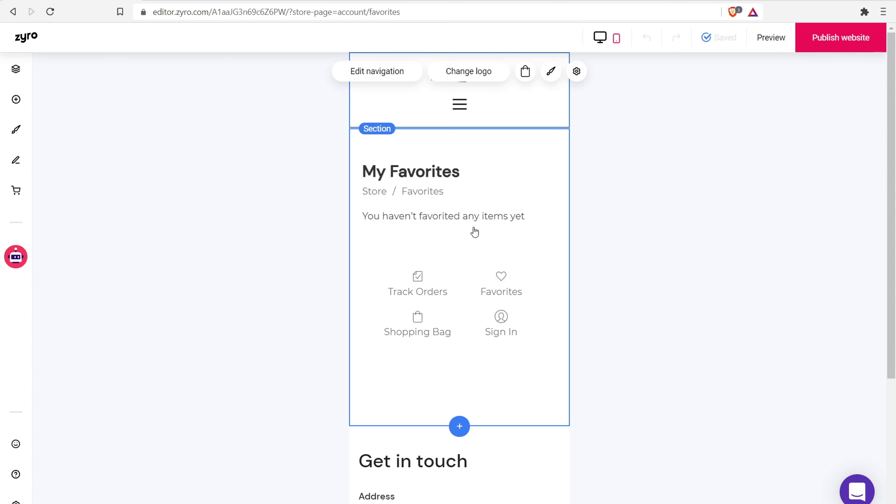
{"action": "scroll", "coordinate": [474, 232], "scroll_direction": "down", "scroll_amount": 5}
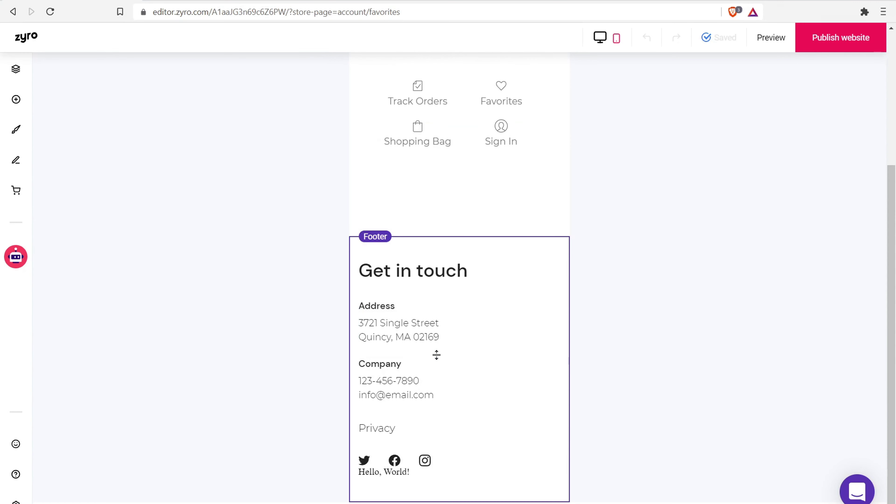
{"action": "left_click", "coordinate": [439, 332]}
{"action": "left_click_drag", "start_coordinate": [560, 320], "coordinate": [516, 313]}
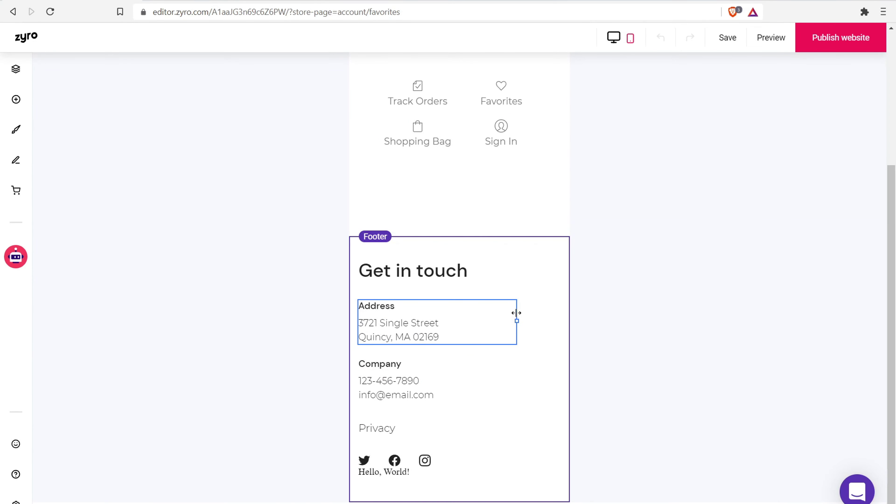
{"action": "left_click_drag", "start_coordinate": [516, 313], "coordinate": [516, 312]}
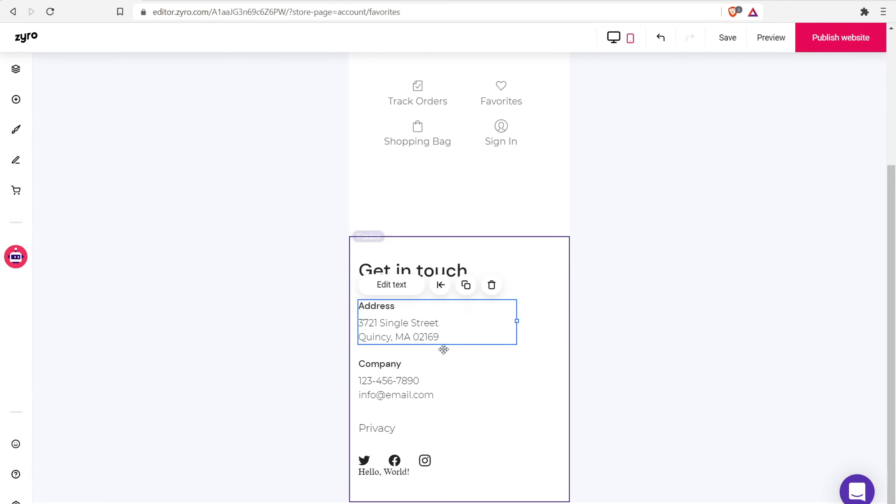
Switch back to desktop view and check the My Favorites page down to the footer.
{"action": "scroll", "coordinate": [451, 302], "scroll_direction": "up", "scroll_amount": 5}
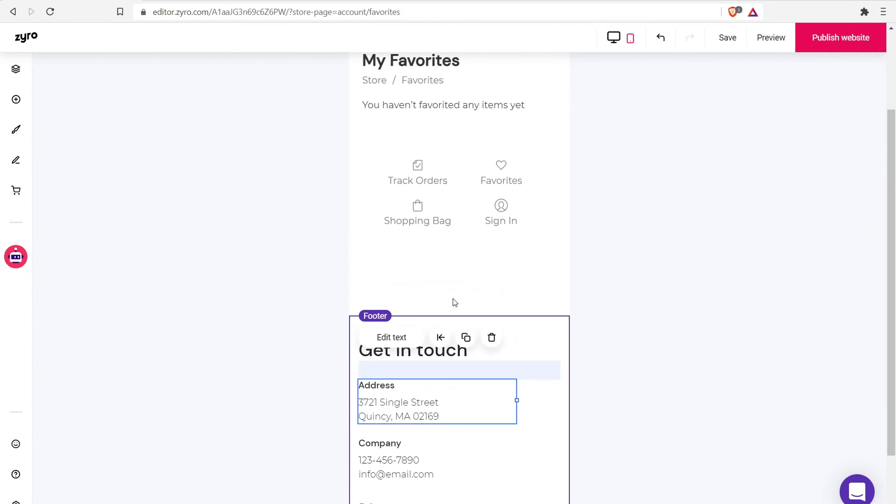
{"action": "left_click", "coordinate": [616, 39]}
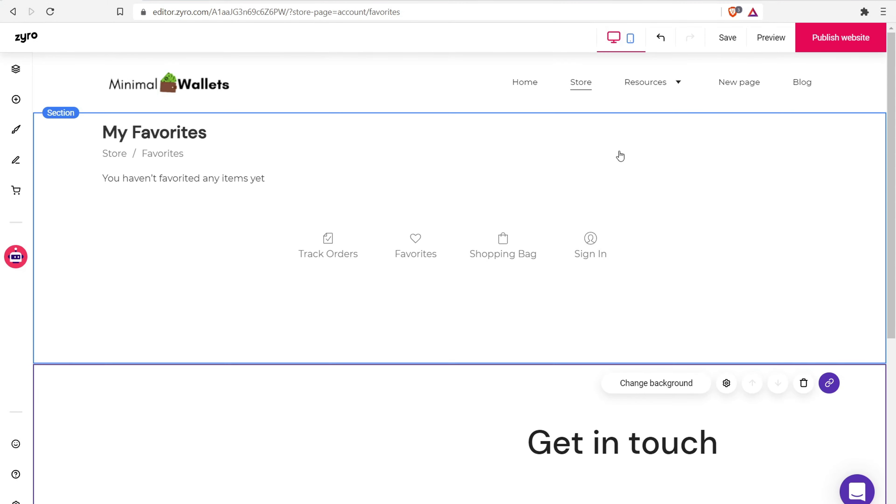
{"action": "scroll", "coordinate": [524, 212], "scroll_direction": "down", "scroll_amount": 6}
{"action": "scroll", "coordinate": [521, 209], "scroll_direction": "up", "scroll_amount": 4}
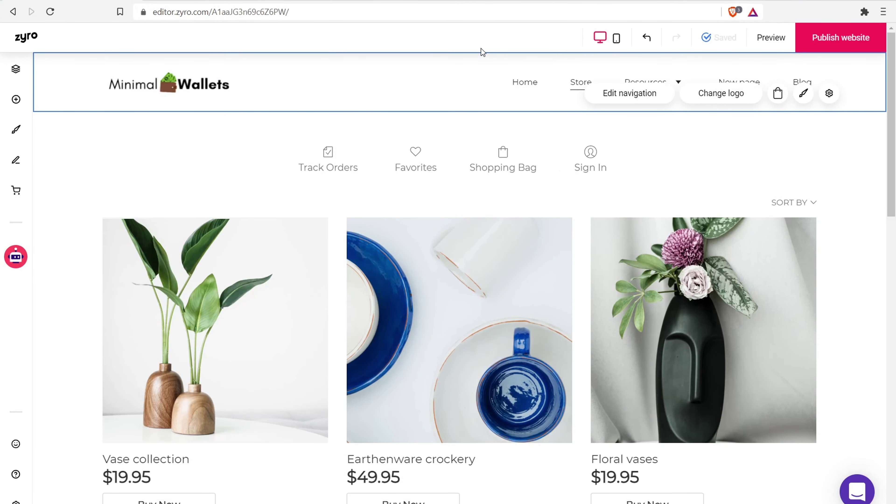
Start publishing the website and assign the Unleash subscription to it.
{"action": "left_click", "coordinate": [857, 40]}
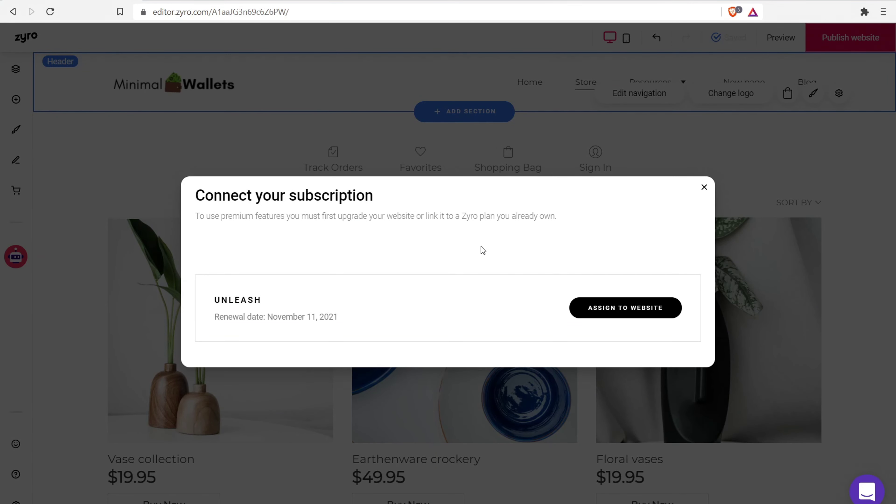
{"action": "left_click", "coordinate": [632, 313]}
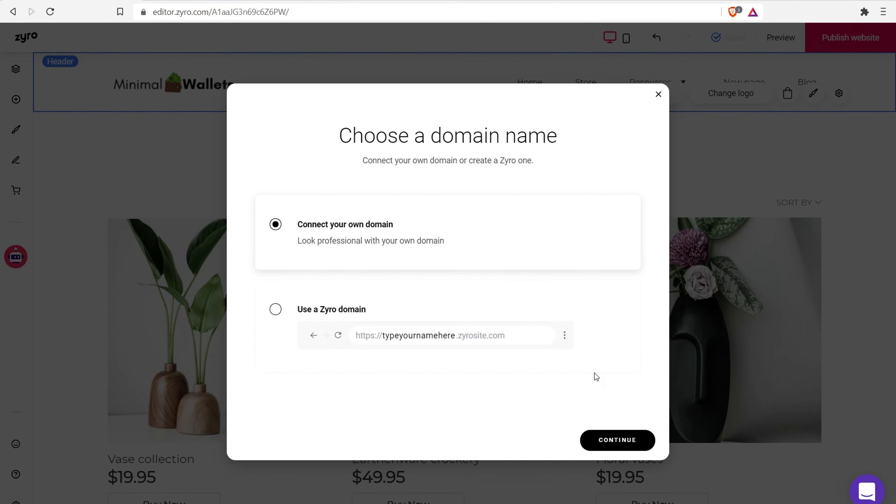
Choose to connect an owned domain with Namecheap as the provider and continue to the nameserver replacement instructions.
{"action": "left_click", "coordinate": [619, 438]}
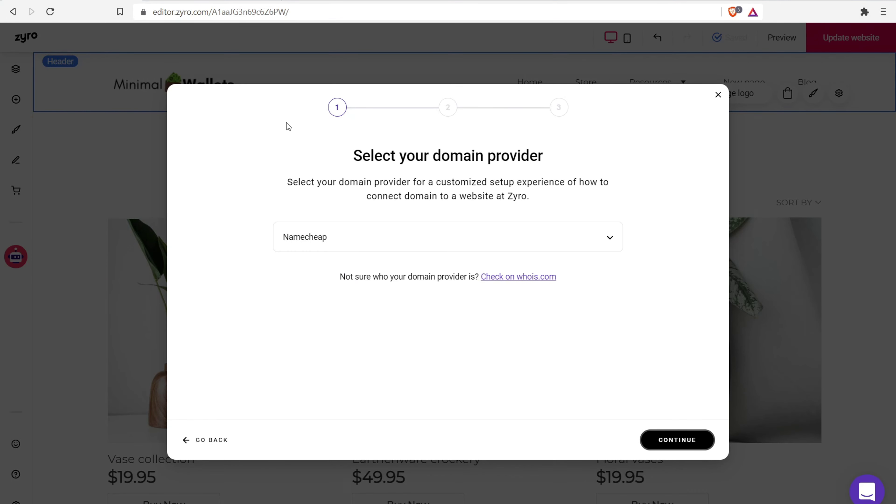
{"action": "left_click", "coordinate": [678, 441]}
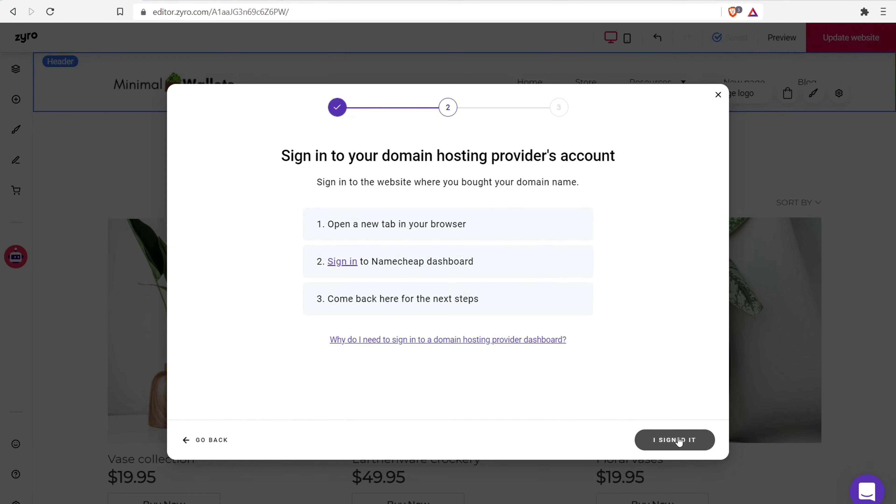
{"action": "left_click_drag", "start_coordinate": [319, 156], "coordinate": [485, 150]}
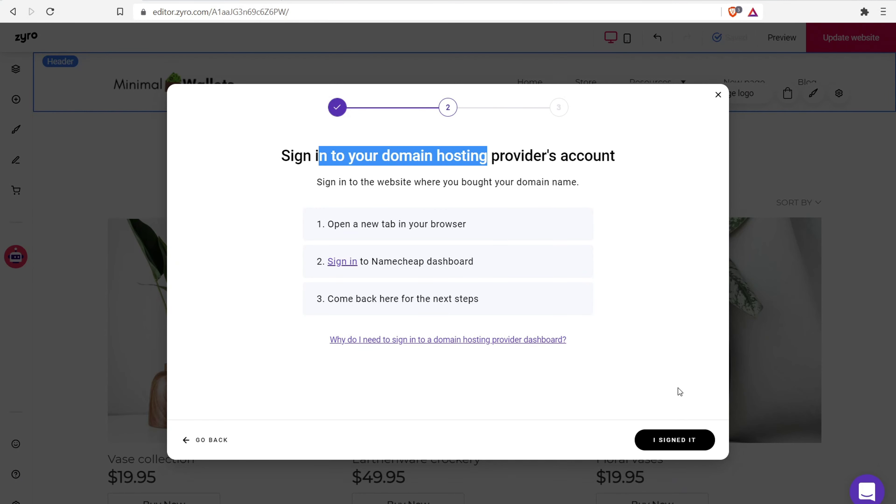
{"action": "left_click", "coordinate": [683, 451]}
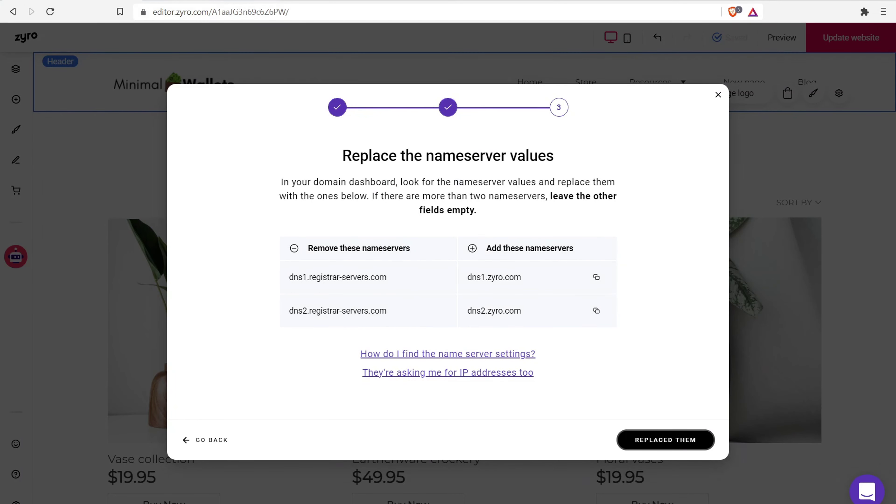
Copy the first nameserver to add, dns1.zyro.com, from the domain setup instructions.
{"action": "left_click", "coordinate": [254, 2]}
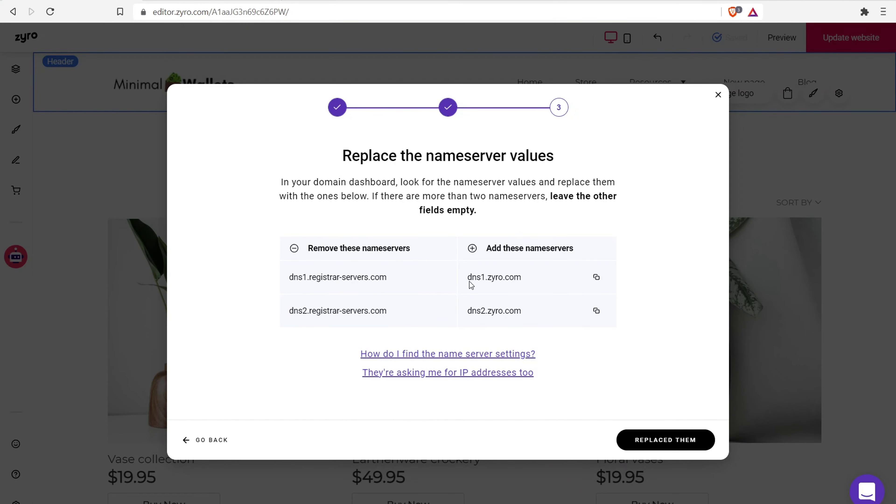
{"action": "left_click_drag", "start_coordinate": [469, 279], "coordinate": [519, 279]}
{"action": "right_click", "coordinate": [509, 279]}
{"action": "left_click", "coordinate": [536, 287]}
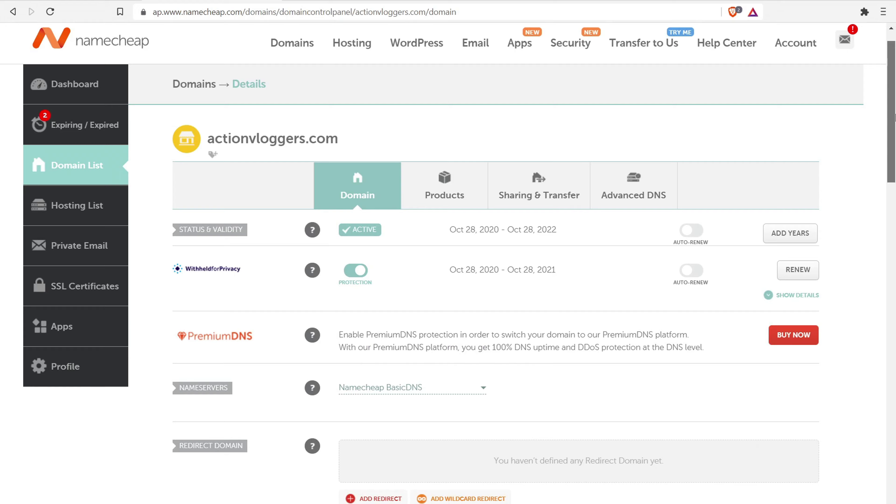
In Namecheap, set the nameservers of actionvloggers.com to Custom DNS and paste dns1.zyro.com as Nameserver 1.
{"action": "scroll", "coordinate": [224, 281], "scroll_direction": "down", "scroll_amount": 3}
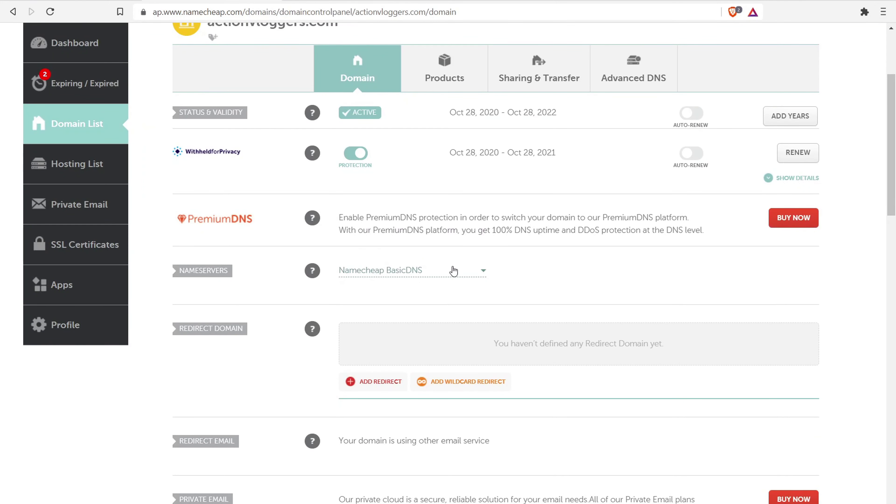
{"action": "left_click", "coordinate": [471, 272]}
{"action": "left_click", "coordinate": [396, 329]}
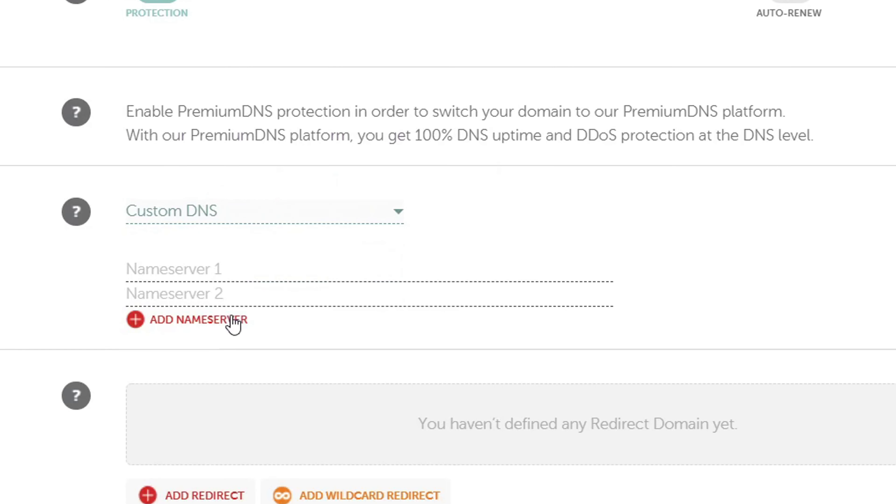
{"action": "left_click", "coordinate": [378, 303]}
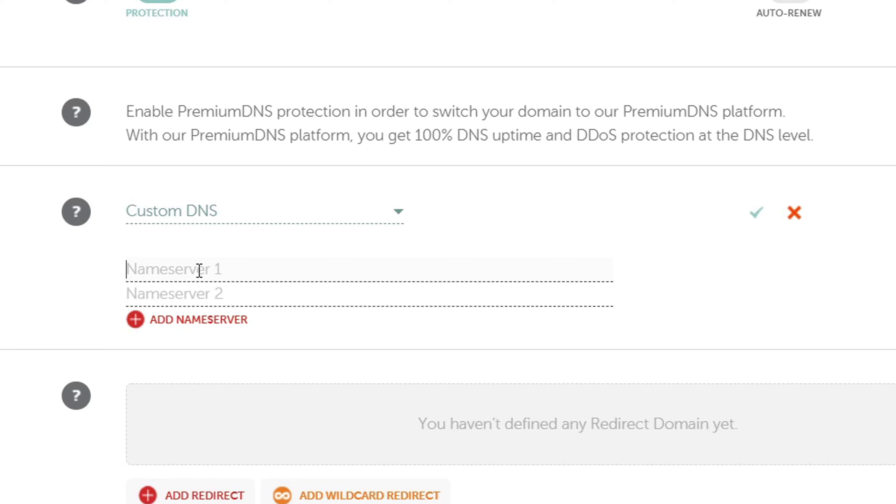
{"action": "right_click", "coordinate": [200, 271]}
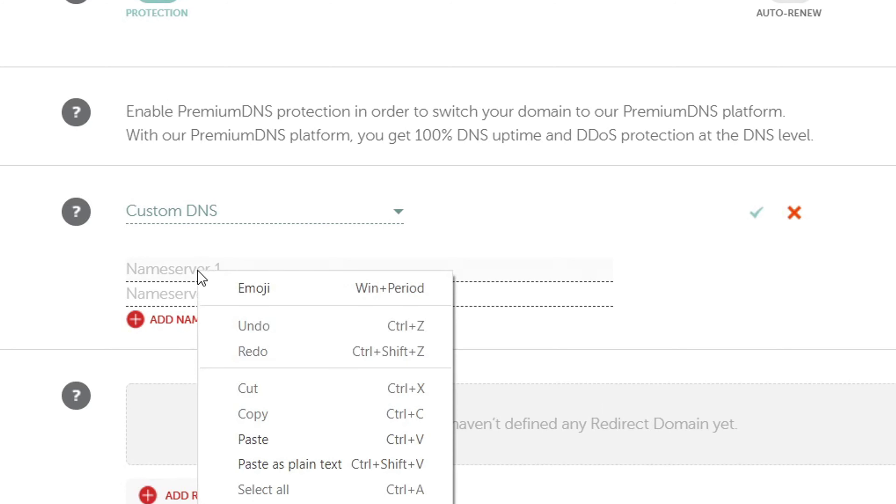
{"action": "left_click", "coordinate": [264, 445]}
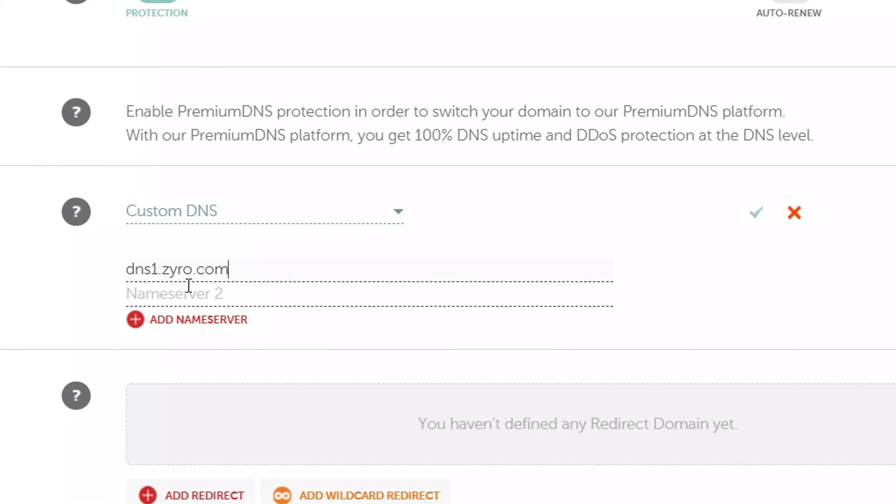
Enter dns2.zyro.com as Nameserver 2 and save the custom nameservers.
{"action": "left_click", "coordinate": [188, 288]}
{"action": "right_click", "coordinate": [188, 289]}
{"action": "left_click", "coordinate": [265, 456]}
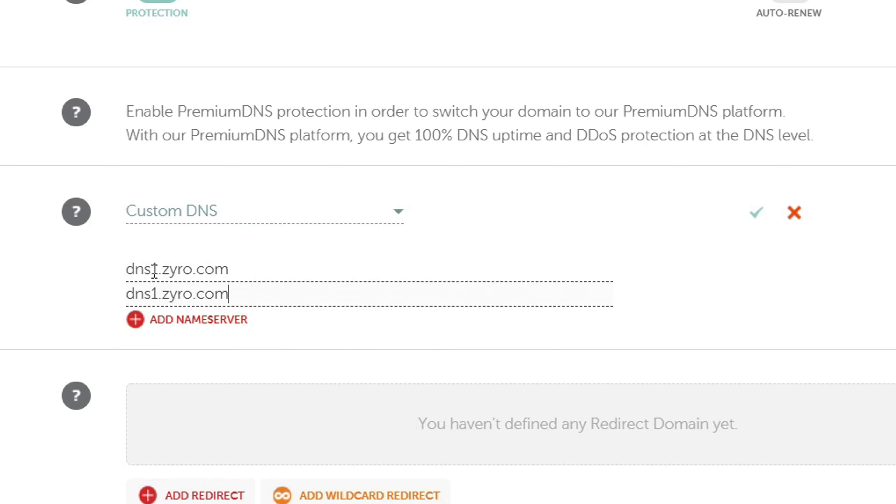
{"action": "left_click", "coordinate": [158, 294]}
{"action": "key", "text": "BackSpace"}
{"action": "type", "text": "2"}
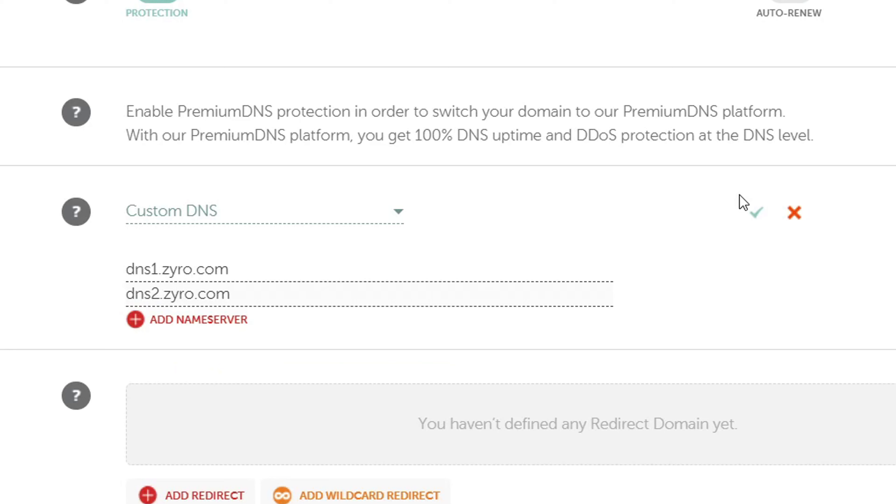
{"action": "left_click", "coordinate": [756, 212]}
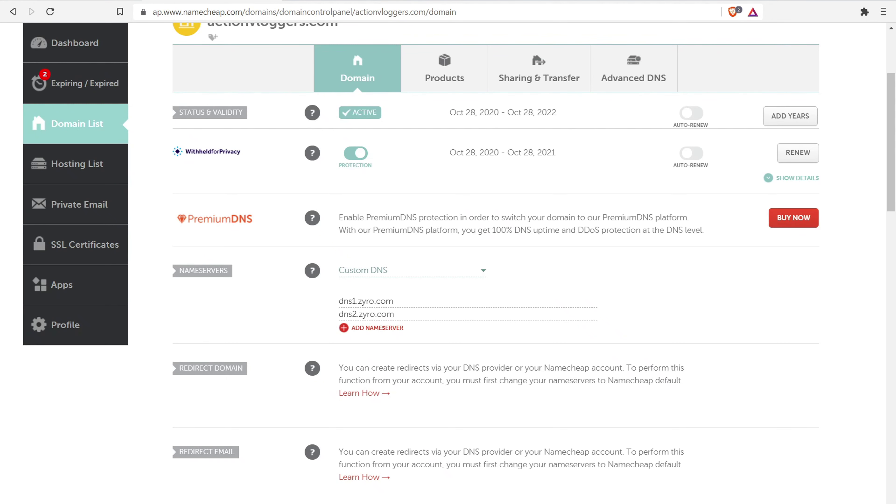
Return to the Zyro editor, confirm that the nameservers were replaced, and finish the domain setup.
{"action": "key", "text": "ctrl+Tab"}
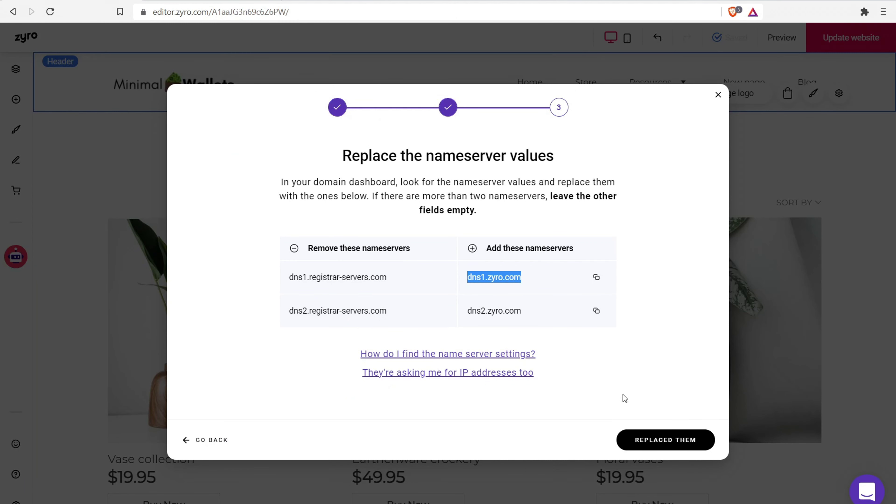
{"action": "left_click", "coordinate": [663, 441]}
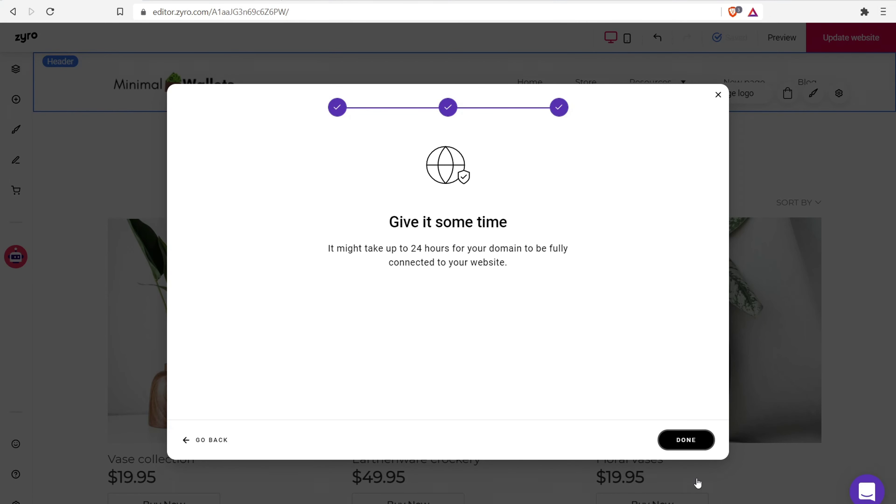
{"action": "left_click", "coordinate": [692, 441]}
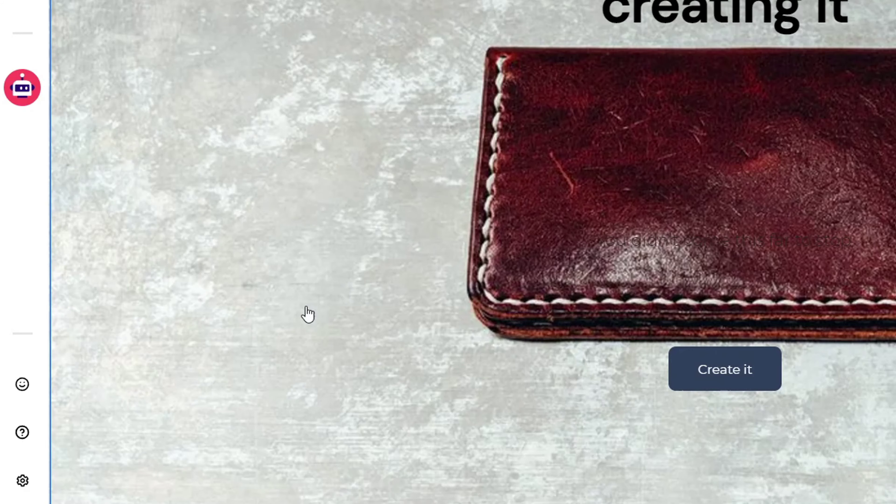
In the website's SEO settings, draft the Home page title "Name of Website | Des" and collapse the section without saving.
{"action": "left_click", "coordinate": [16, 502]}
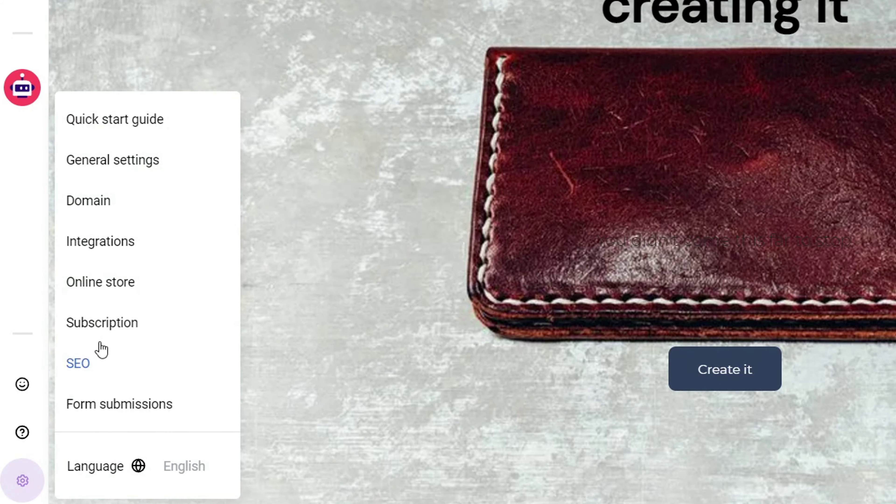
{"action": "left_click", "coordinate": [88, 362]}
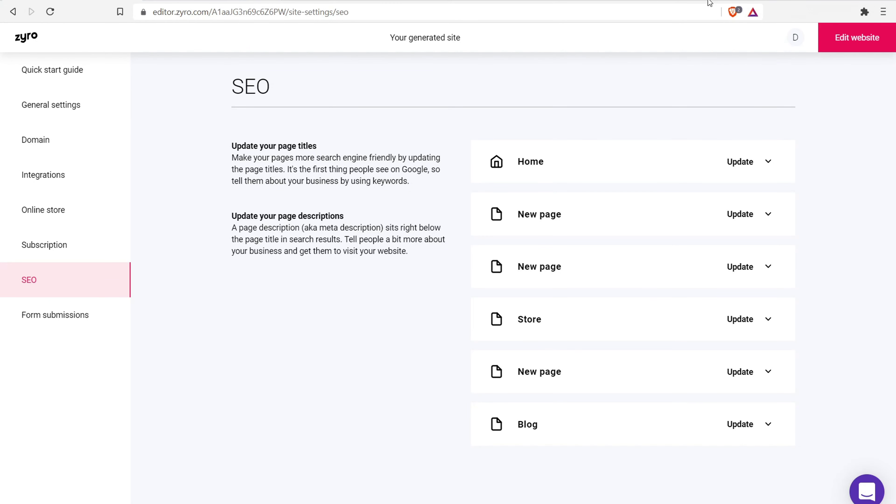
{"action": "left_click", "coordinate": [767, 162]}
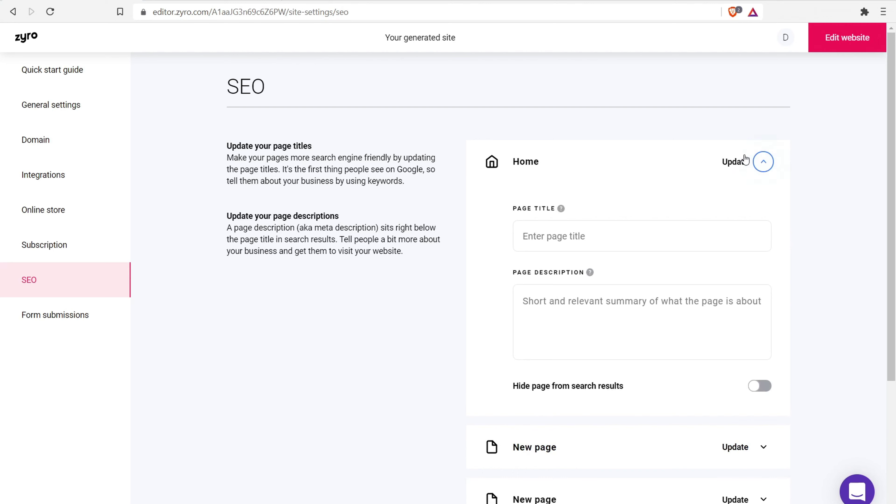
{"action": "left_click", "coordinate": [567, 237]}
{"action": "type", "text": "Title"}
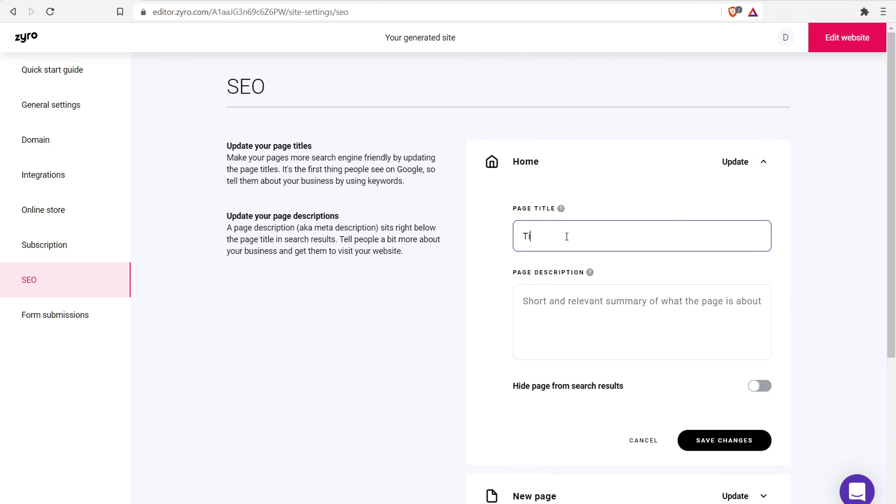
{"action": "key", "text": "BackSpace"}
{"action": "key", "text": "BackSpace"}
{"action": "key", "text": "BackSpace"}
{"action": "key", "text": "BackSpace"}
{"action": "key", "text": "BackSpace"}
{"action": "type", "text": "Name of Website | Des"}
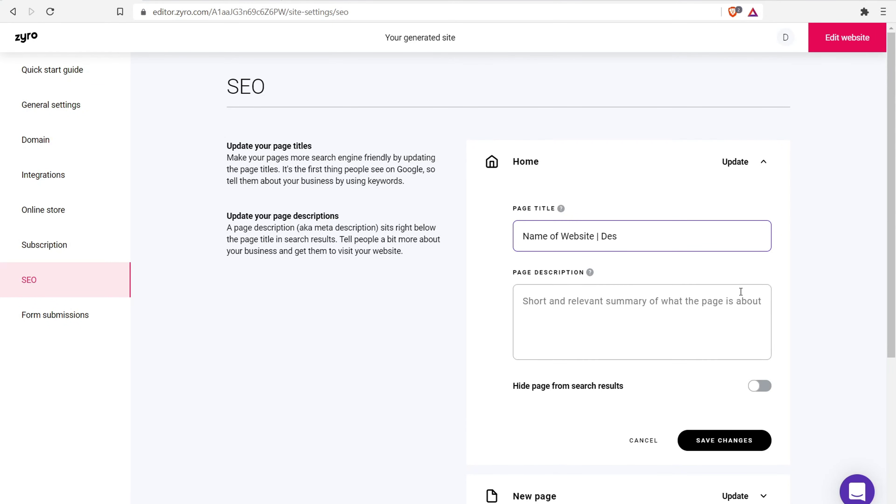
{"action": "left_click", "coordinate": [763, 162]}
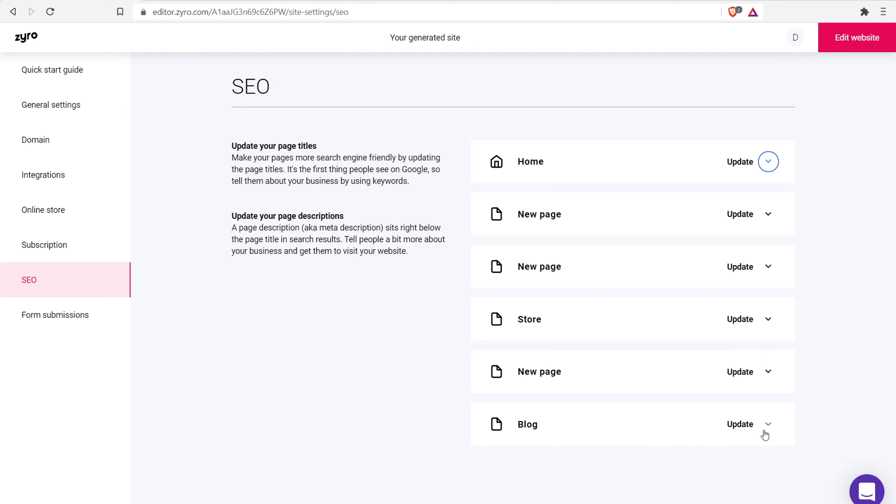
Draft an SEO title for the Blog page with the owner's first name and "Blog", and collapse the section without saving.
{"action": "left_click", "coordinate": [768, 424]}
{"action": "scroll", "coordinate": [536, 367], "scroll_direction": "down", "scroll_amount": 5}
{"action": "left_click", "coordinate": [550, 336]}
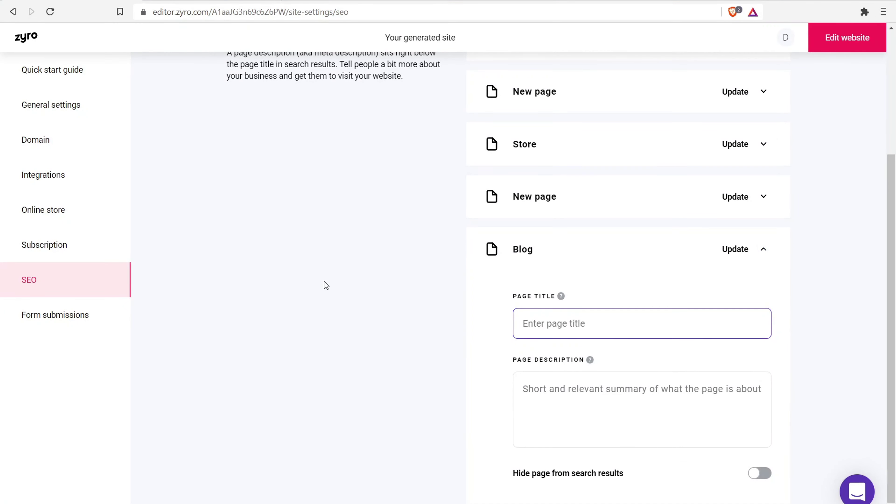
{"action": "type", "text": "David's Blog"}
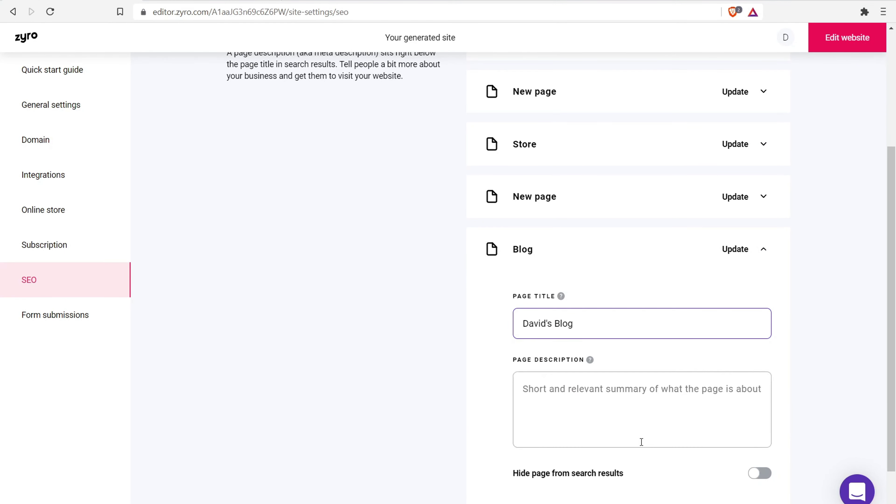
{"action": "scroll", "coordinate": [730, 210], "scroll_direction": "down", "scroll_amount": 2}
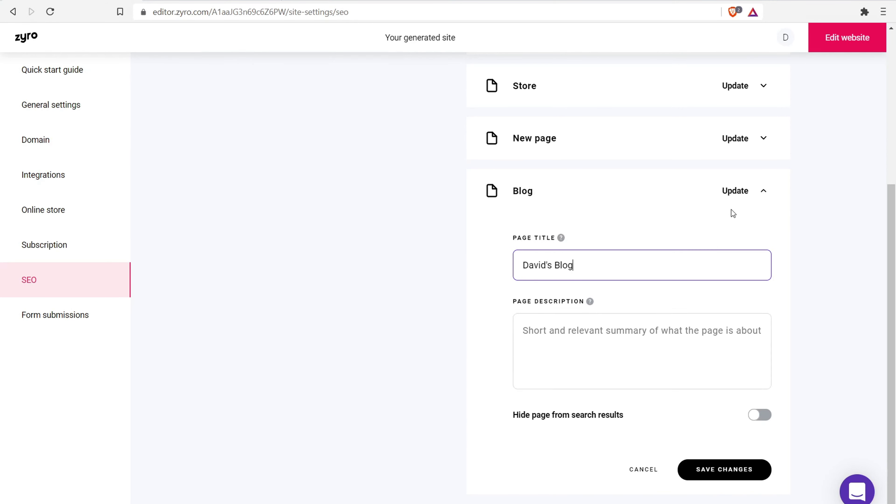
{"action": "left_click", "coordinate": [761, 192]}
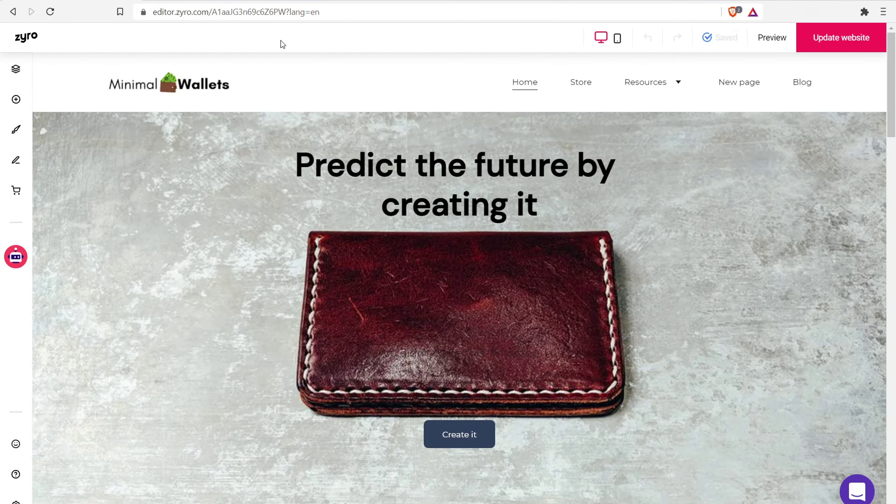
Review the general, featured image and category settings of the first blog post and close them unchanged.
{"action": "left_click", "coordinate": [17, 160]}
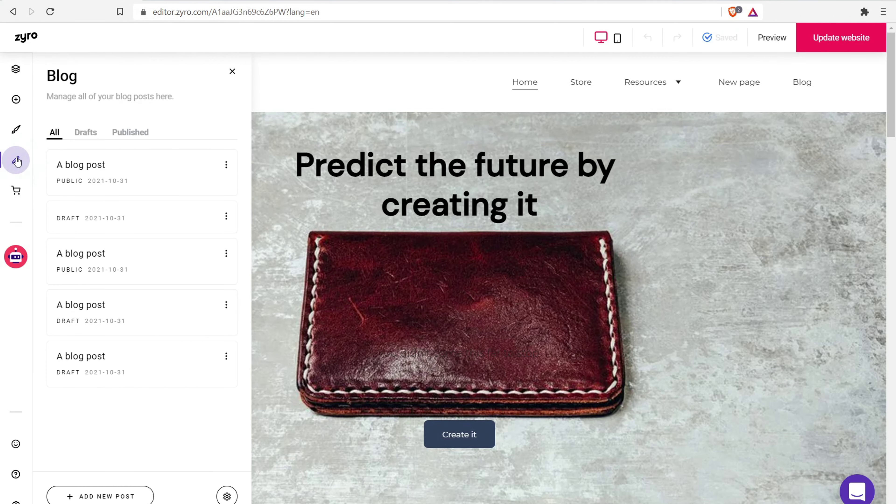
{"action": "left_click", "coordinate": [227, 166]}
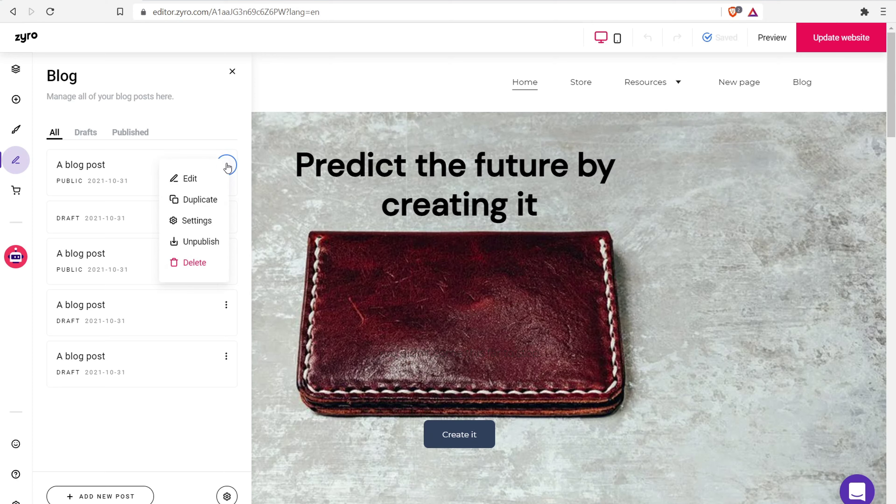
{"action": "left_click", "coordinate": [192, 222]}
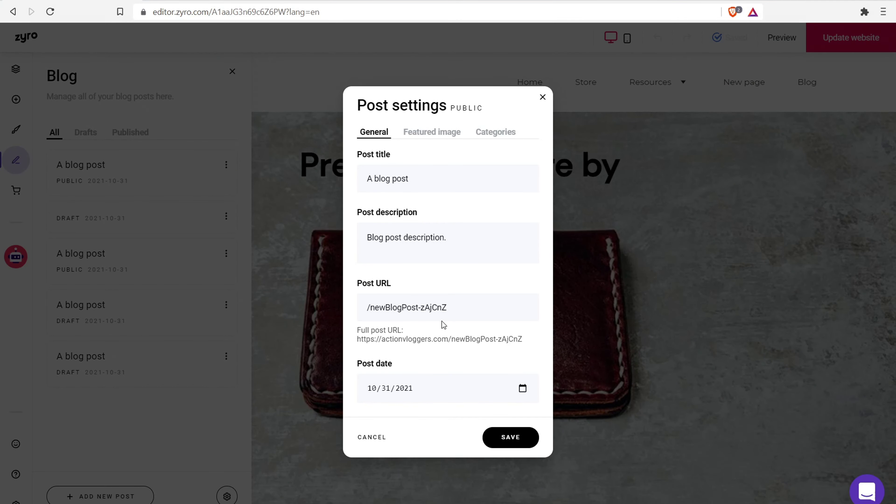
{"action": "left_click", "coordinate": [436, 133]}
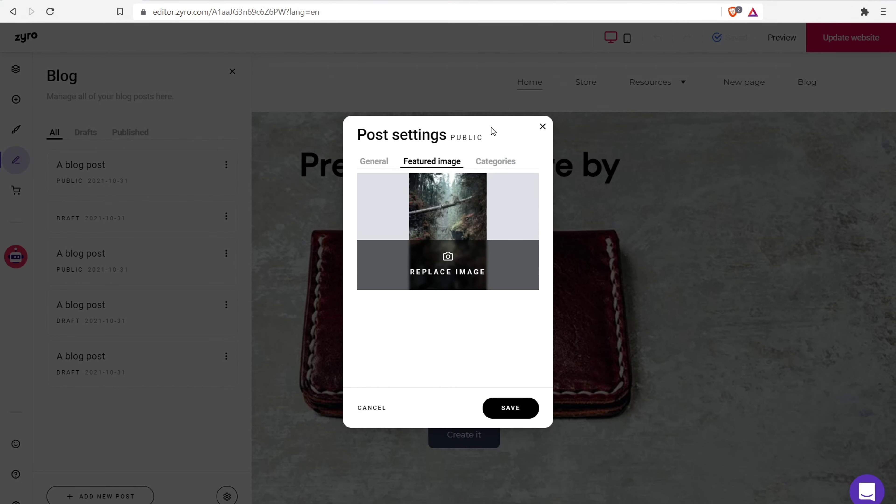
{"action": "left_click", "coordinate": [500, 162]}
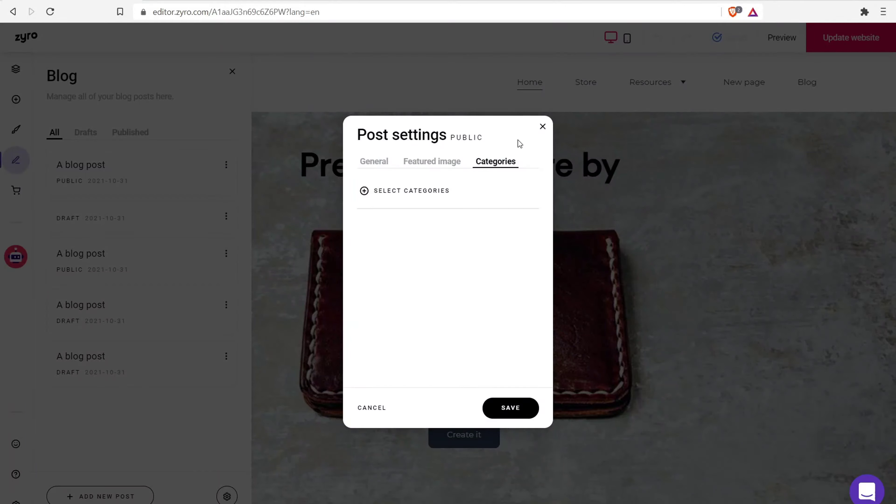
{"action": "left_click", "coordinate": [541, 126]}
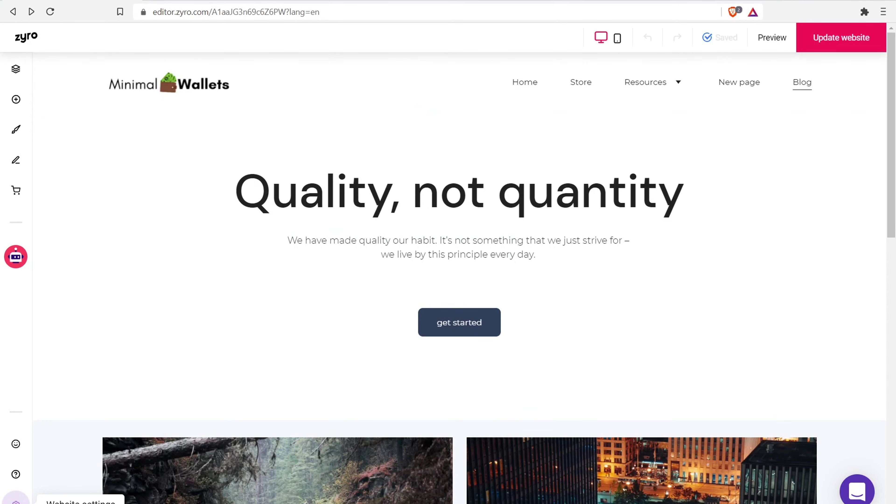
View the website's integration settings and expand the Google Analytics connection.
{"action": "left_click", "coordinate": [16, 501]}
{"action": "left_click", "coordinate": [92, 356]}
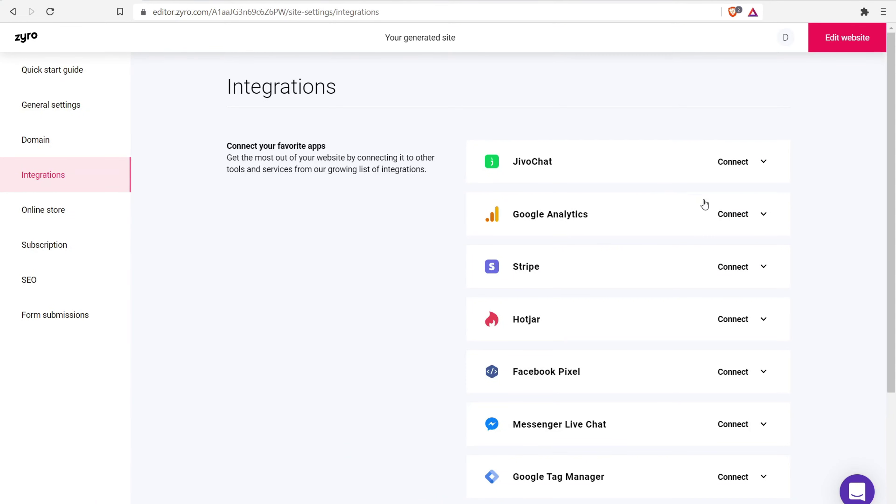
{"action": "left_click", "coordinate": [763, 214]}
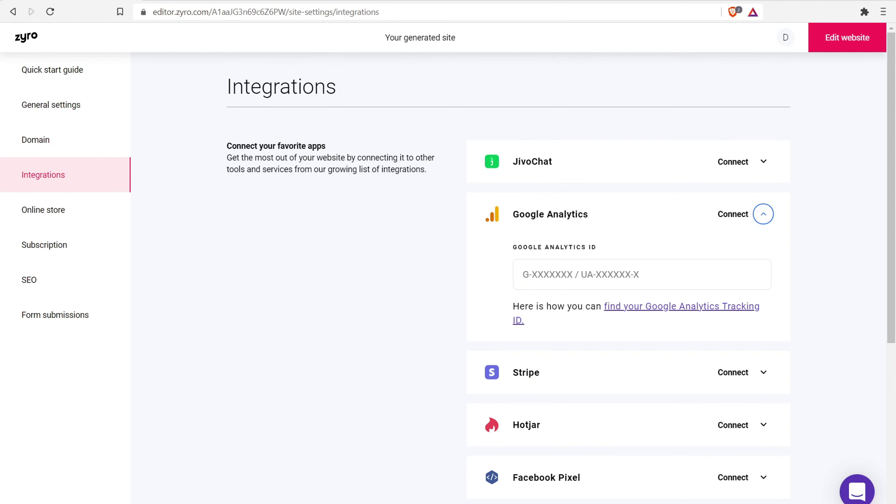
Search the web for Google Analytics in a new tab and close the tab again.
{"action": "key", "text": "ctrl+t"}
{"action": "type", "text": "google"}
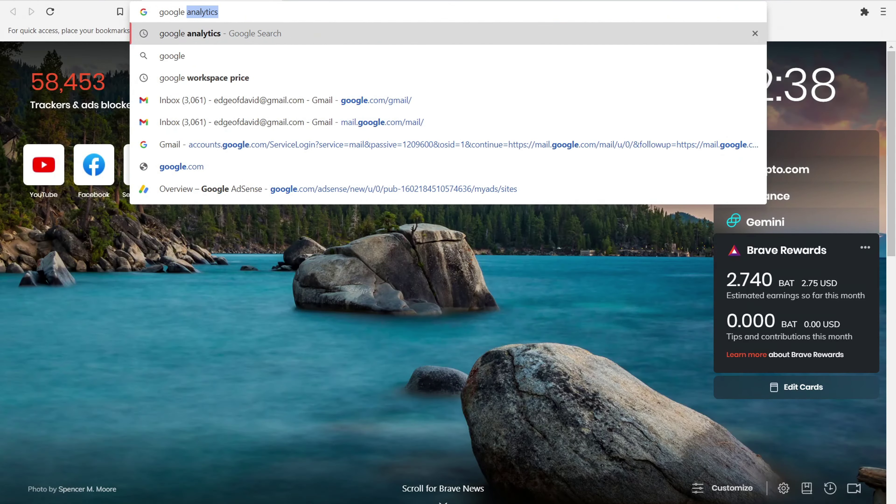
{"action": "key", "text": "Return"}
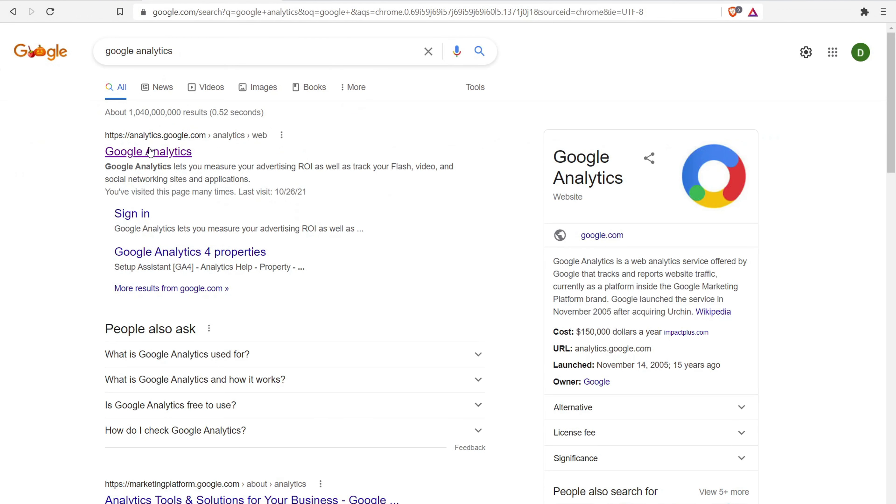
{"action": "key", "text": "ctrl+w"}
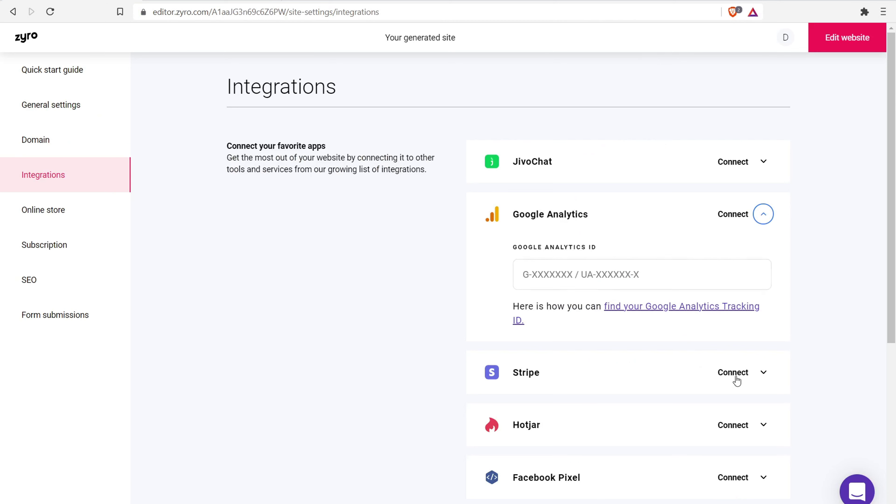
Expand the Stripe connection, look through the remaining integrations, and briefly check the Google AdSense field without entering anything.
{"action": "left_click", "coordinate": [761, 370]}
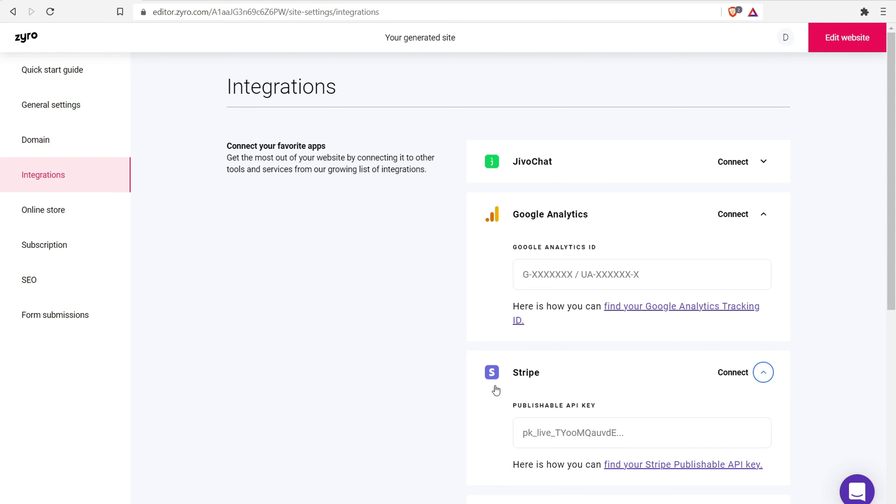
{"action": "scroll", "coordinate": [472, 376], "scroll_direction": "down", "scroll_amount": 2}
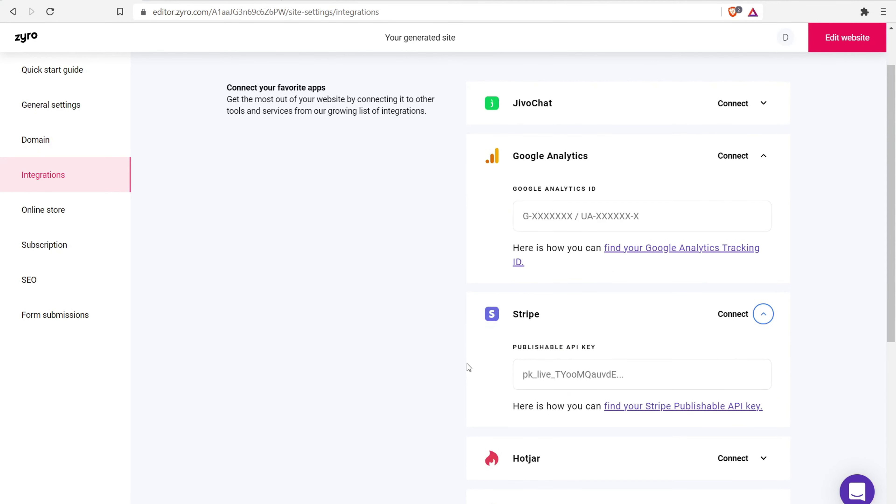
{"action": "scroll", "coordinate": [466, 366], "scroll_direction": "down", "scroll_amount": 3}
{"action": "scroll", "coordinate": [459, 350], "scroll_direction": "down", "scroll_amount": 3}
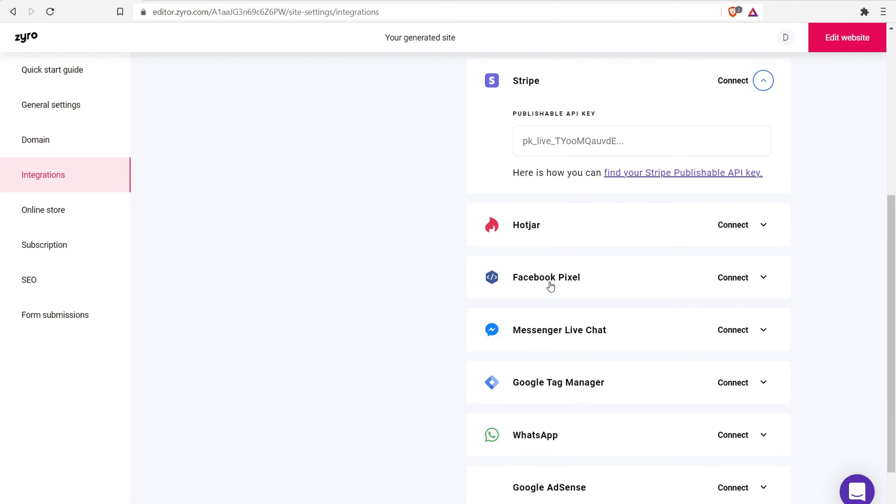
{"action": "scroll", "coordinate": [540, 277], "scroll_direction": "down", "scroll_amount": 2}
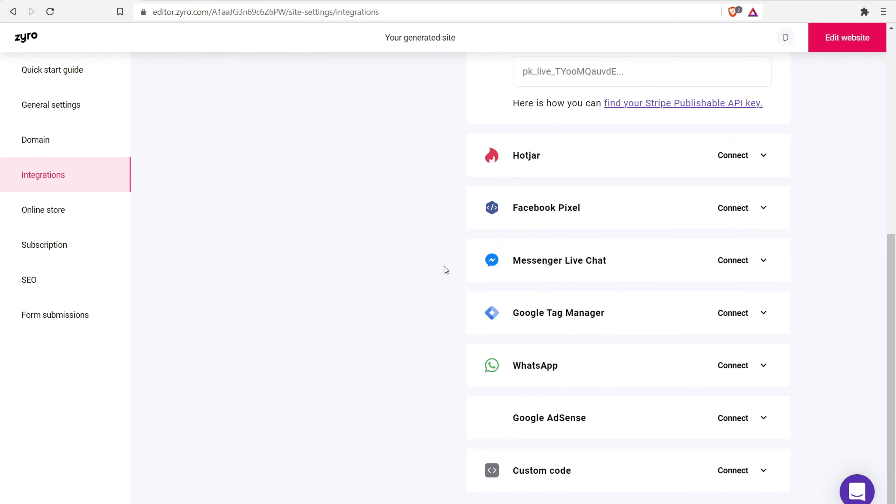
{"action": "left_click", "coordinate": [763, 418]}
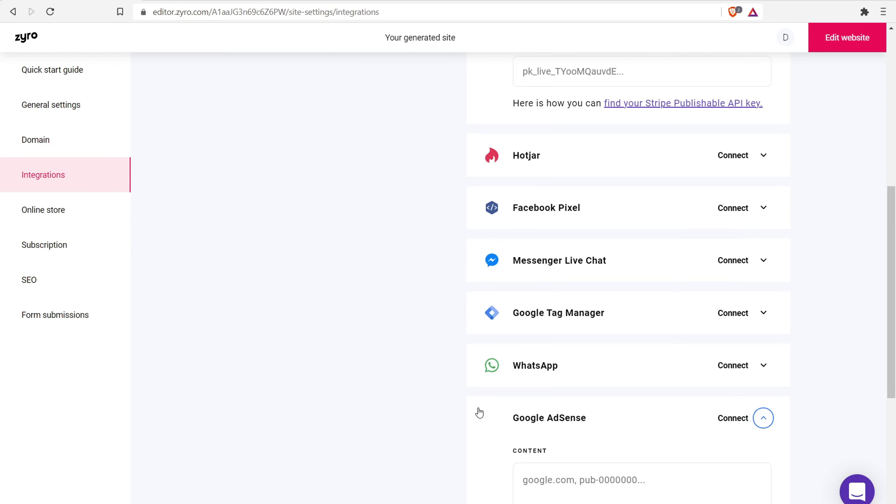
{"action": "left_click", "coordinate": [763, 418]}
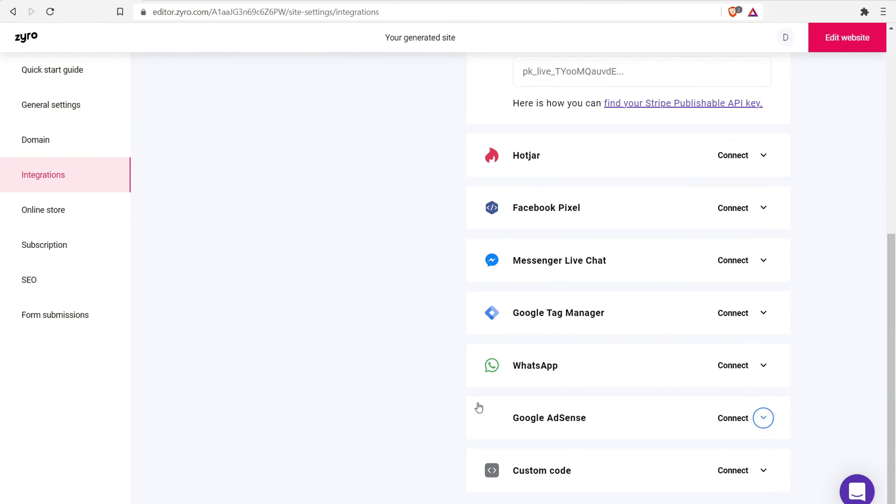
{"action": "scroll", "coordinate": [417, 401], "scroll_direction": "up", "scroll_amount": 8}
Return to the website editor and select the "For the cashless age" hero text.
{"action": "left_click", "coordinate": [846, 37]}
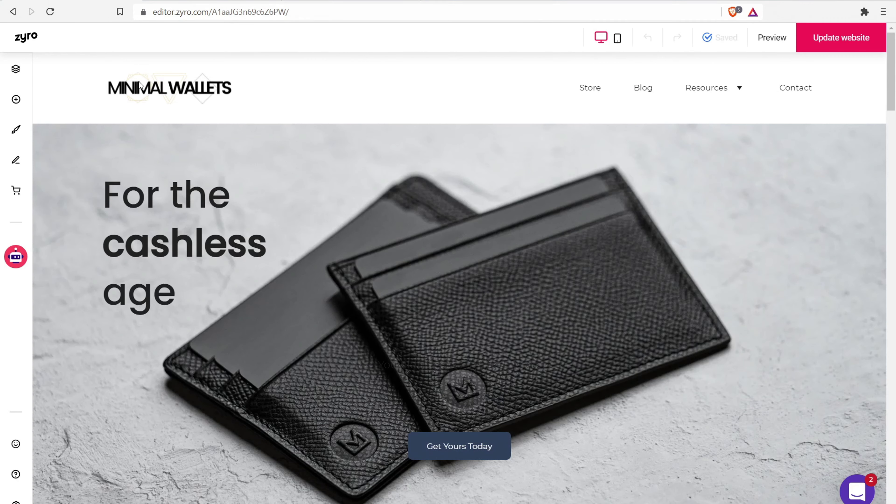
{"action": "left_click", "coordinate": [180, 261]}
{"action": "mouse_move", "coordinate": [181, 261]}
{"action": "left_mouse_down"}
{"action": "mouse_move", "coordinate": [190, 224]}
{"action": "mouse_move", "coordinate": [163, 269]}
{"action": "mouse_move", "coordinate": [193, 244]}
{"action": "mouse_move", "coordinate": [177, 260]}
{"action": "left_mouse_up"}
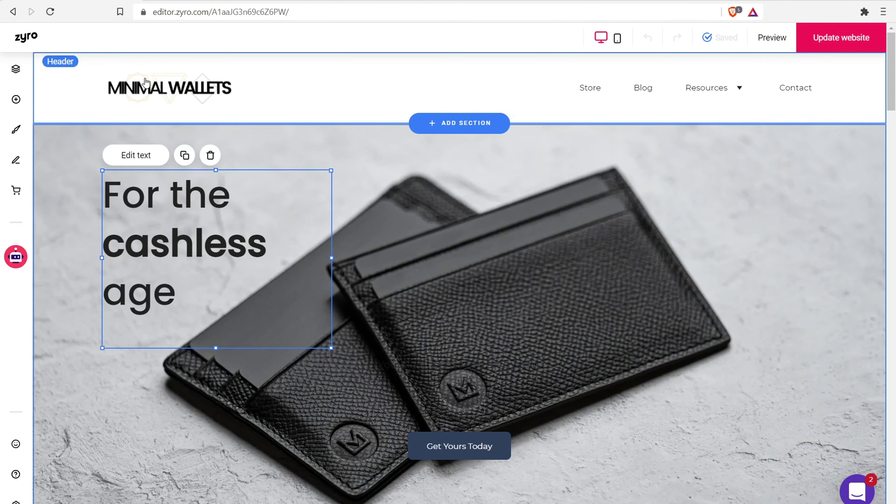
Change the "Quality, not quantity" title in the Our Story section to the Heading 2 style and leave text editing.
{"action": "scroll", "coordinate": [396, 184], "scroll_direction": "down", "scroll_amount": 10}
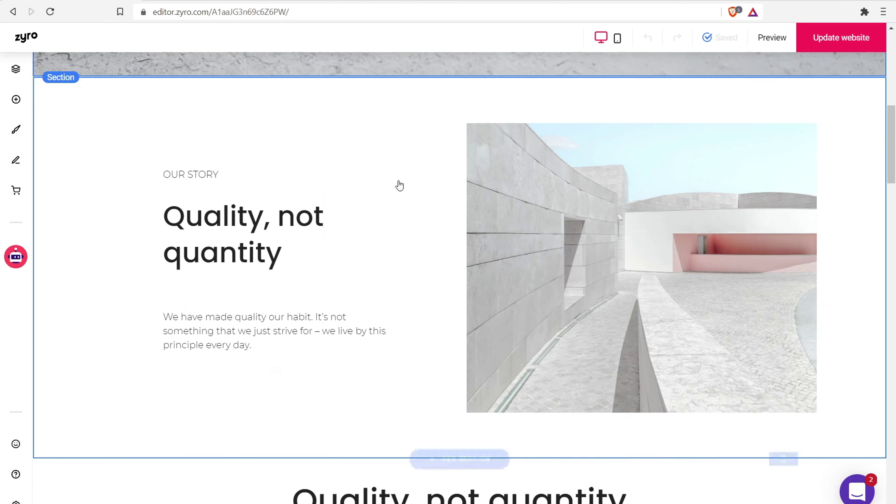
{"action": "left_click", "coordinate": [210, 223]}
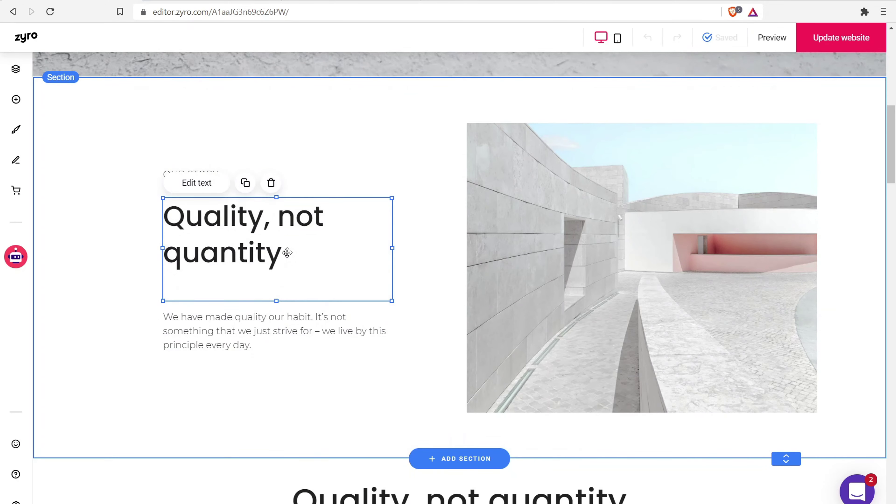
{"action": "mouse_move", "coordinate": [282, 254]}
{"action": "left_mouse_down"}
{"action": "mouse_move", "coordinate": [277, 247]}
{"action": "mouse_move", "coordinate": [290, 244]}
{"action": "left_mouse_up"}
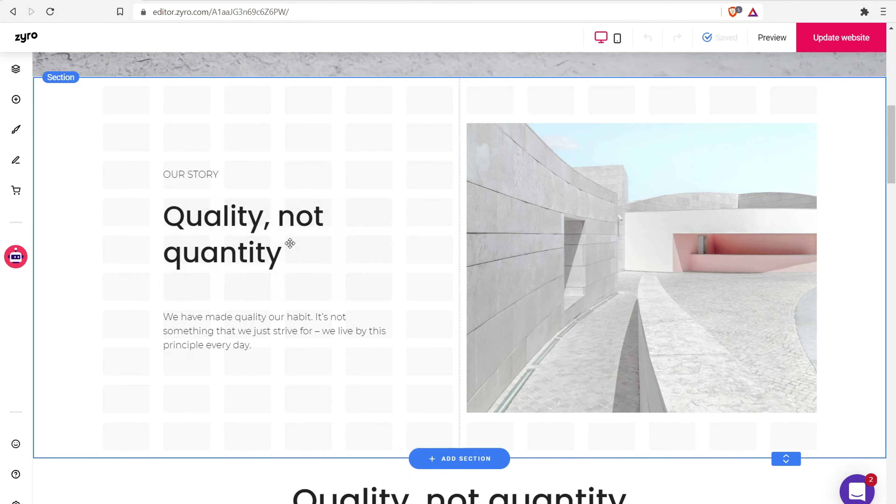
{"action": "left_click", "coordinate": [205, 182]}
{"action": "left_click_drag", "start_coordinate": [301, 255], "coordinate": [148, 219]}
{"action": "left_click", "coordinate": [210, 183]}
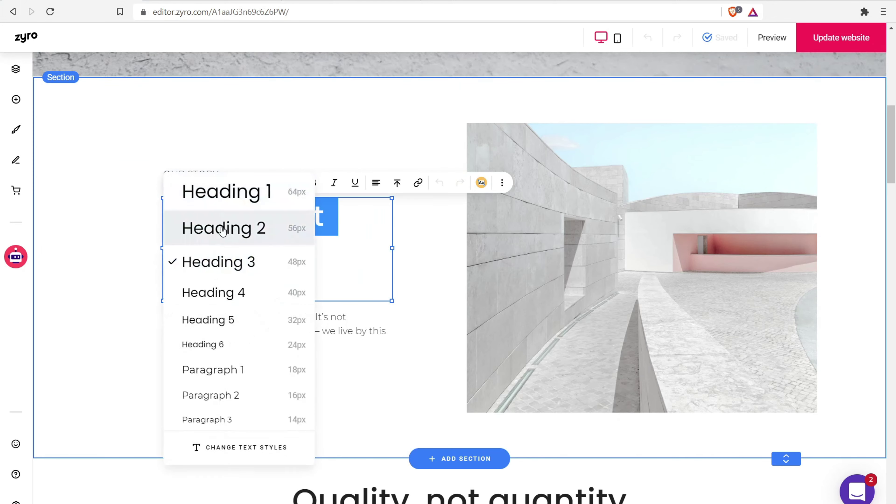
{"action": "left_click", "coordinate": [222, 226]}
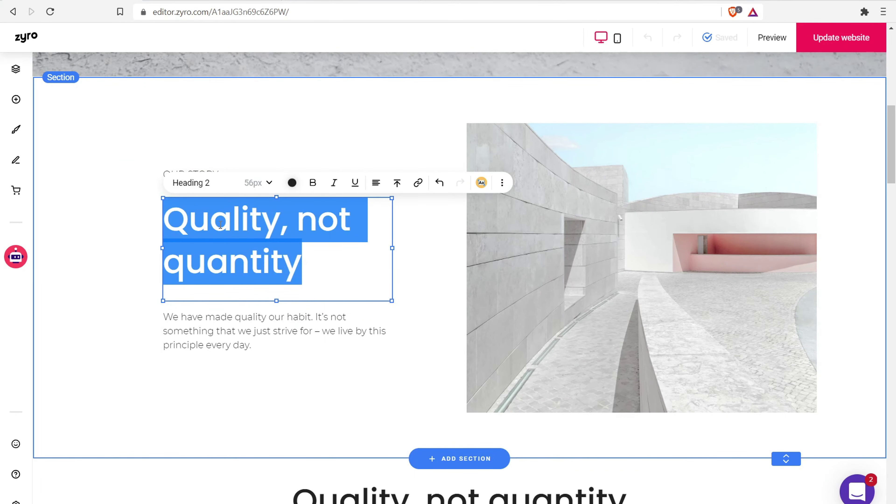
{"action": "scroll", "coordinate": [226, 225], "scroll_direction": "up", "scroll_amount": 10}
{"action": "left_click", "coordinate": [168, 219]}
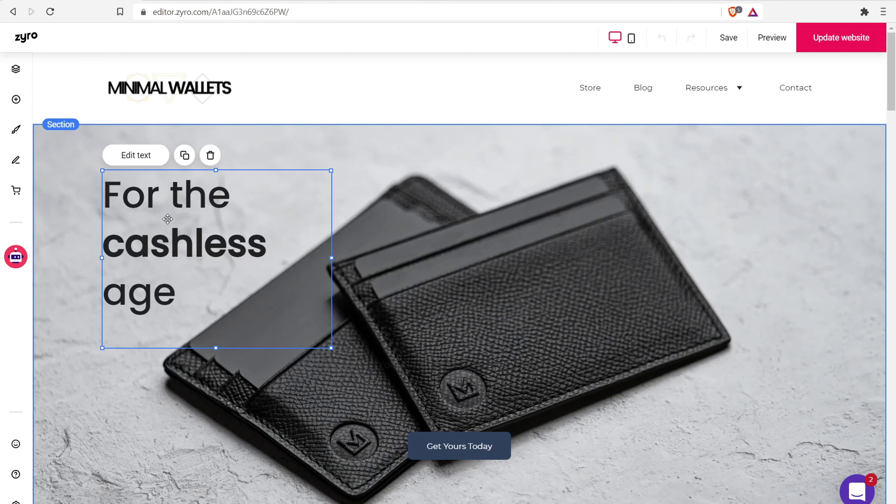
Look at the Blog option for a new section below the latest content posts and close it without adding anything.
{"action": "scroll", "coordinate": [482, 195], "scroll_direction": "down", "scroll_amount": 12}
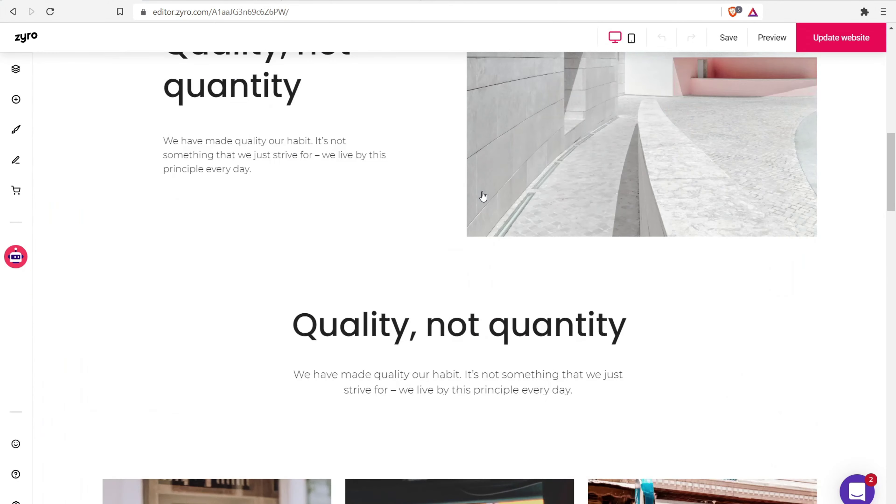
{"action": "scroll", "coordinate": [483, 196], "scroll_direction": "down", "scroll_amount": 8}
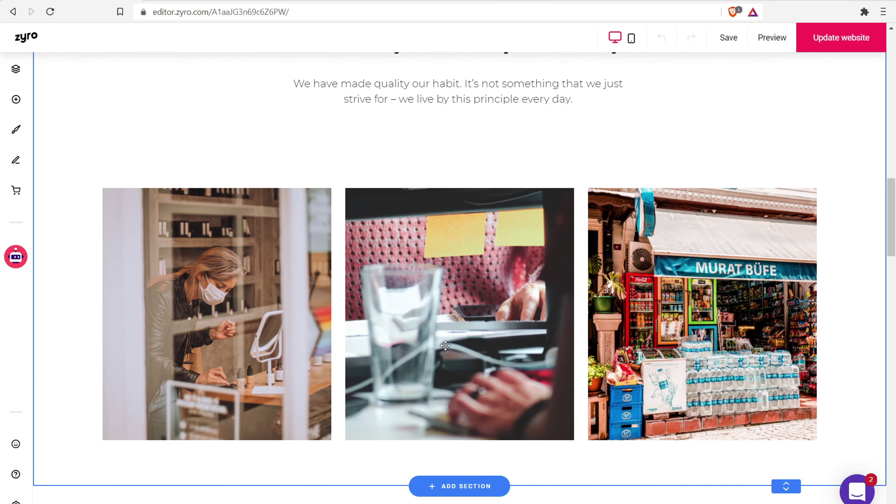
{"action": "scroll", "coordinate": [441, 297], "scroll_direction": "down", "scroll_amount": 10}
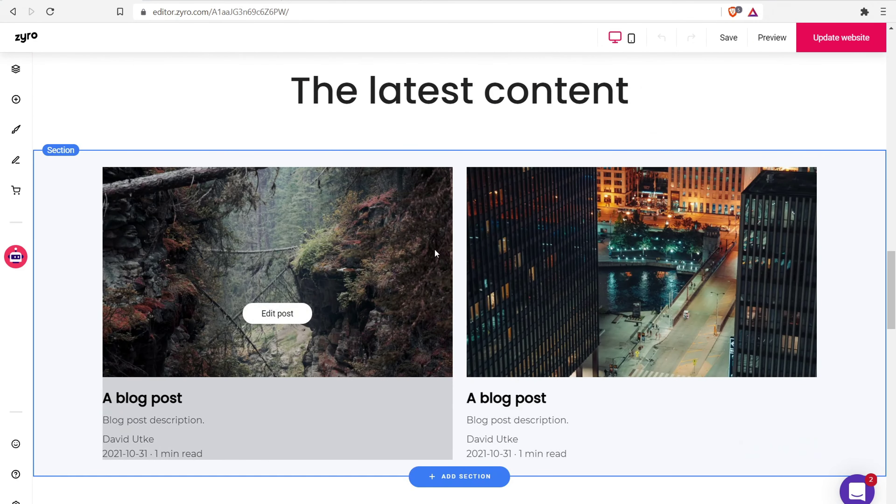
{"action": "left_click", "coordinate": [472, 480]}
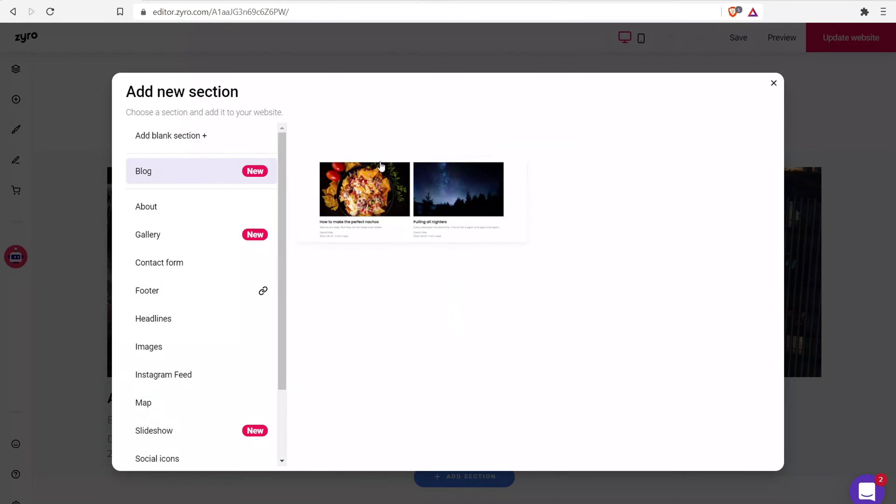
{"action": "left_click", "coordinate": [445, 203]}
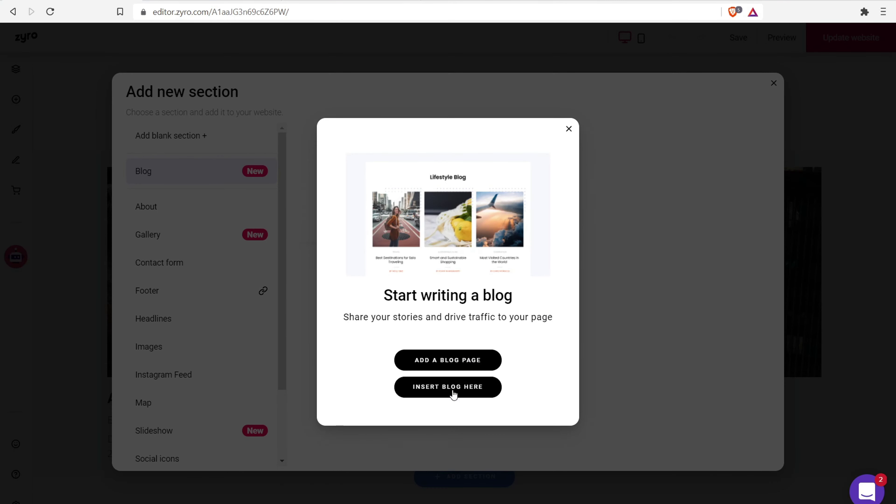
{"action": "left_click", "coordinate": [569, 129]}
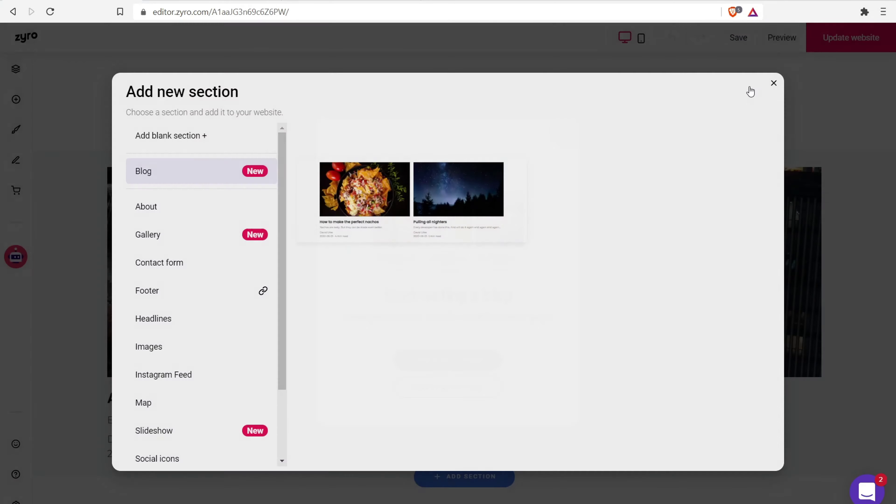
{"action": "left_click", "coordinate": [774, 85]}
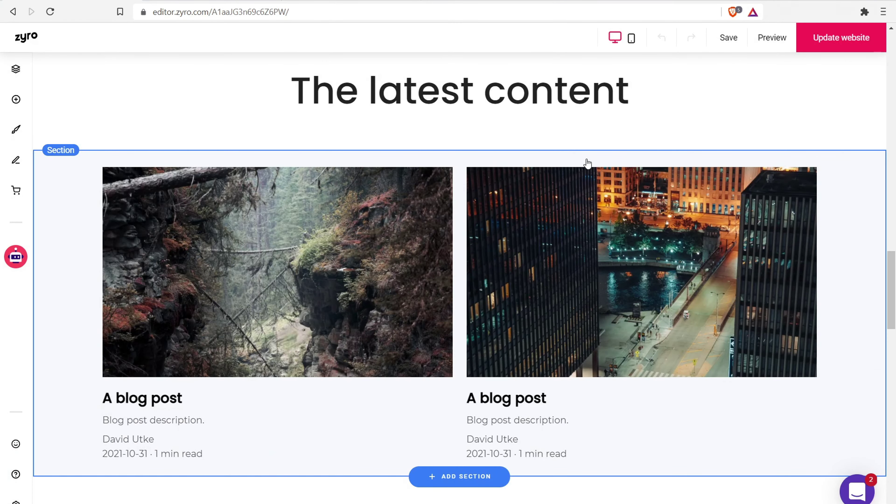
Look over the whole home page from the header through the blog posts and store products to the footer.
{"action": "scroll", "coordinate": [550, 156], "scroll_direction": "down", "scroll_amount": 2}
{"action": "scroll", "coordinate": [882, 326], "scroll_direction": "up", "scroll_amount": 10}
{"action": "scroll", "coordinate": [893, 237], "scroll_direction": "up", "scroll_amount": 10}
{"action": "scroll", "coordinate": [736, 68], "scroll_direction": "up", "scroll_amount": 1}
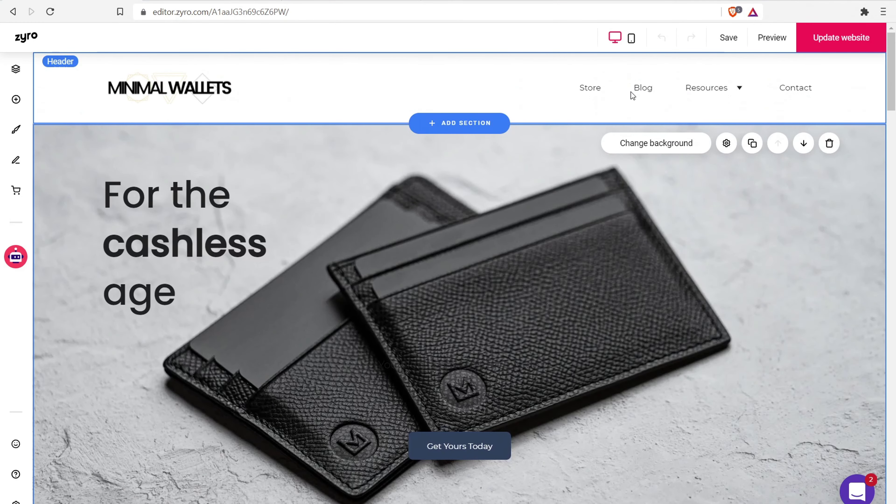
{"action": "scroll", "coordinate": [579, 137], "scroll_direction": "down", "scroll_amount": 10}
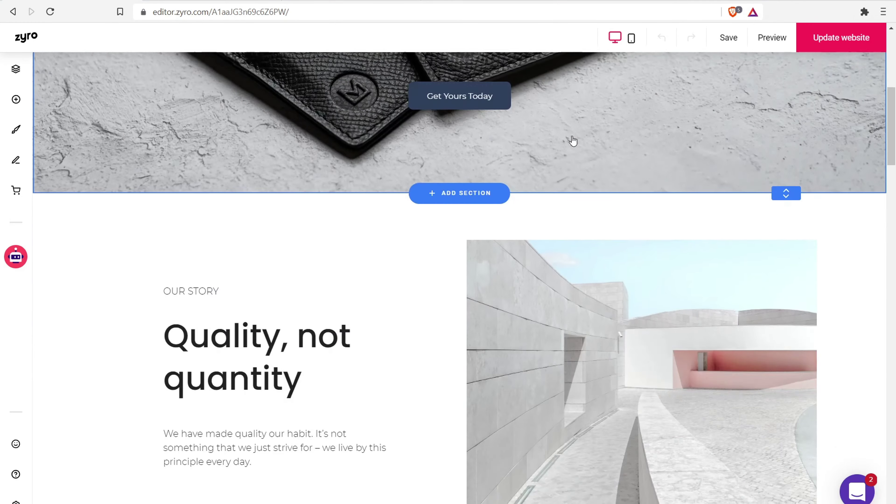
{"action": "scroll", "coordinate": [574, 141], "scroll_direction": "down", "scroll_amount": 15}
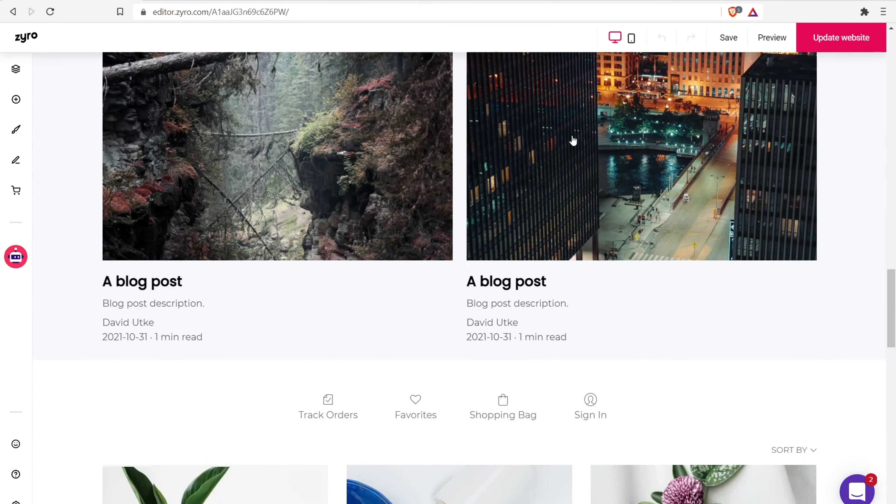
{"action": "scroll", "coordinate": [575, 139], "scroll_direction": "down", "scroll_amount": 6}
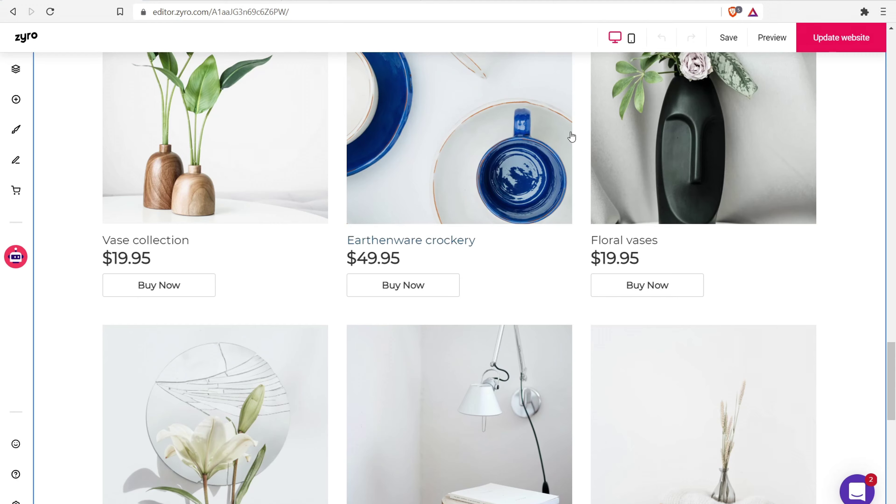
{"action": "scroll", "coordinate": [574, 139], "scroll_direction": "down", "scroll_amount": 10}
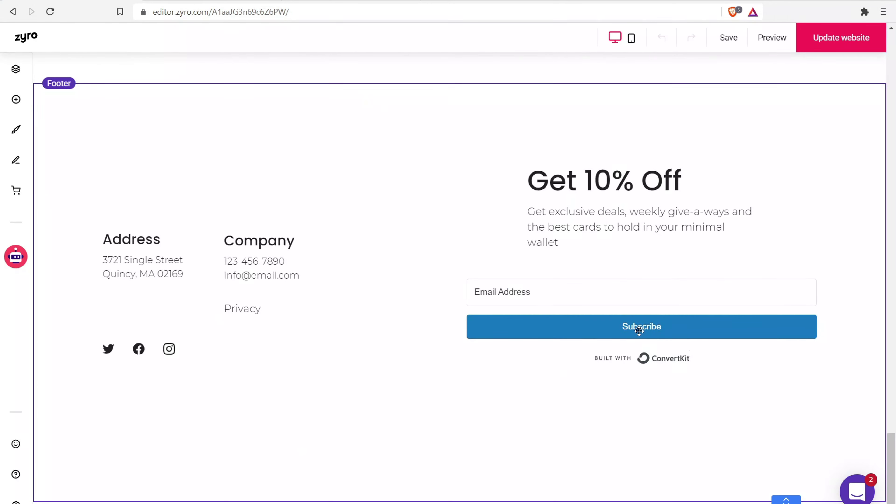
Inspect the embed code behind the footer's ConvertKit subscribe form, close it unchanged, and return to the start of the home page.
{"action": "left_click", "coordinate": [610, 293]}
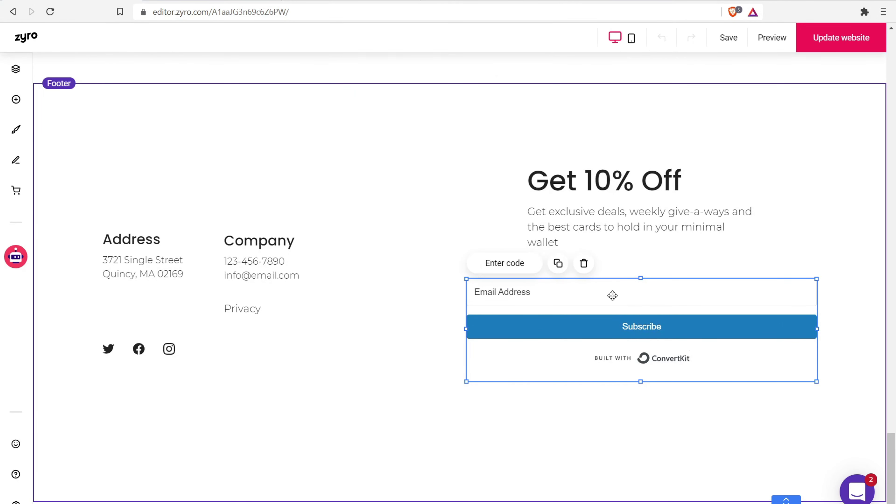
{"action": "left_click", "coordinate": [504, 263]}
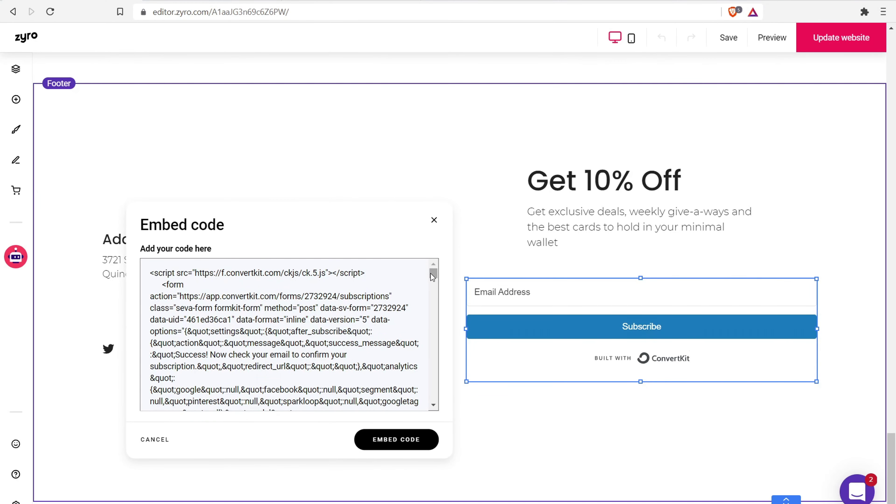
{"action": "left_click_drag", "start_coordinate": [430, 273], "coordinate": [447, 406]}
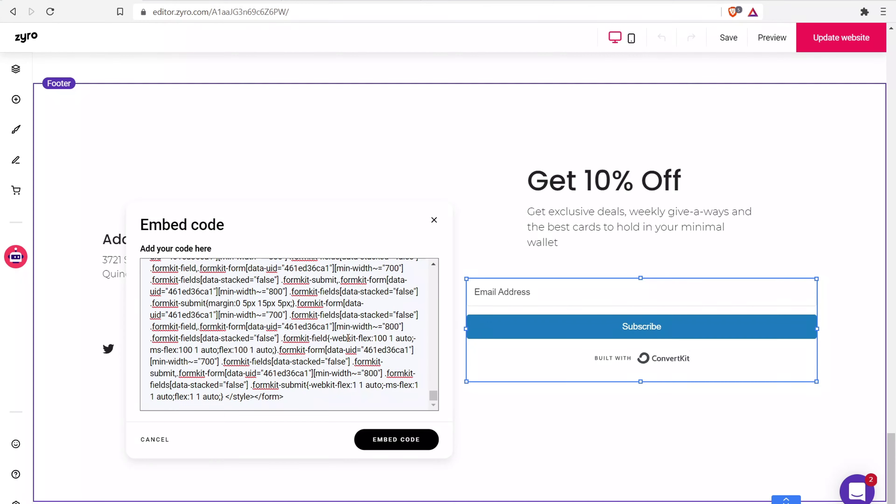
{"action": "left_click", "coordinate": [432, 221]}
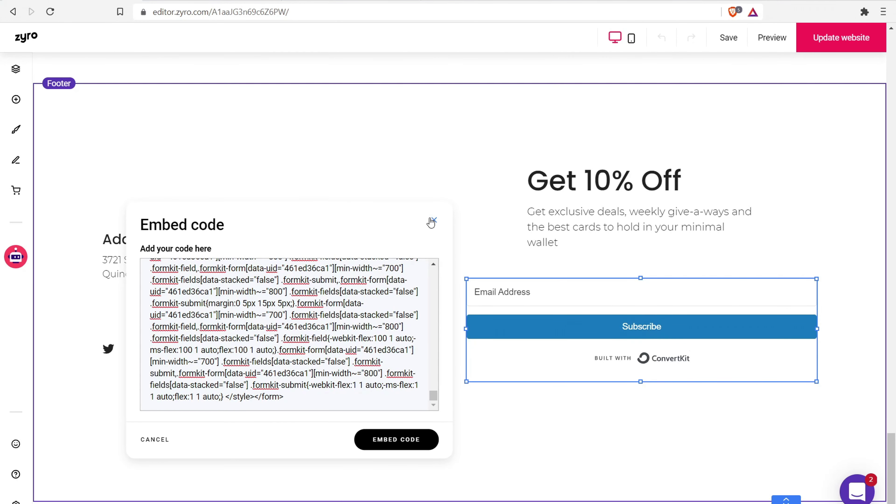
{"action": "left_click", "coordinate": [600, 169]}
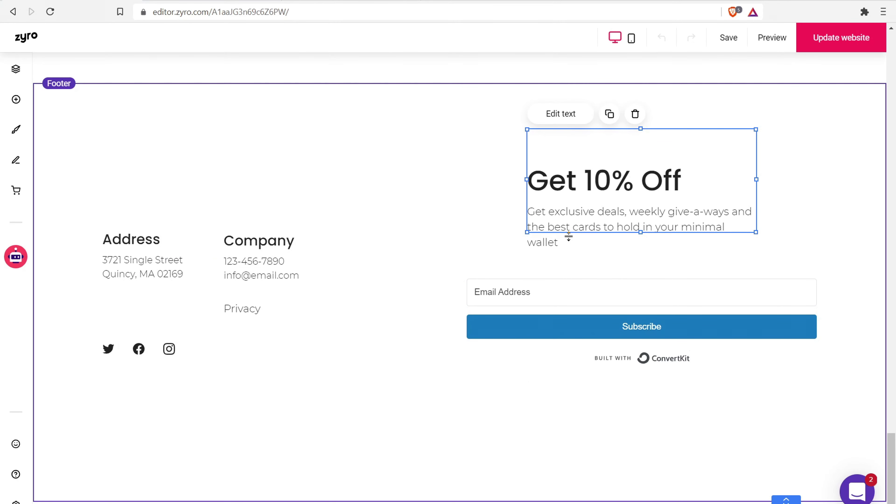
{"action": "left_click_drag", "start_coordinate": [891, 462], "coordinate": [894, 52]}
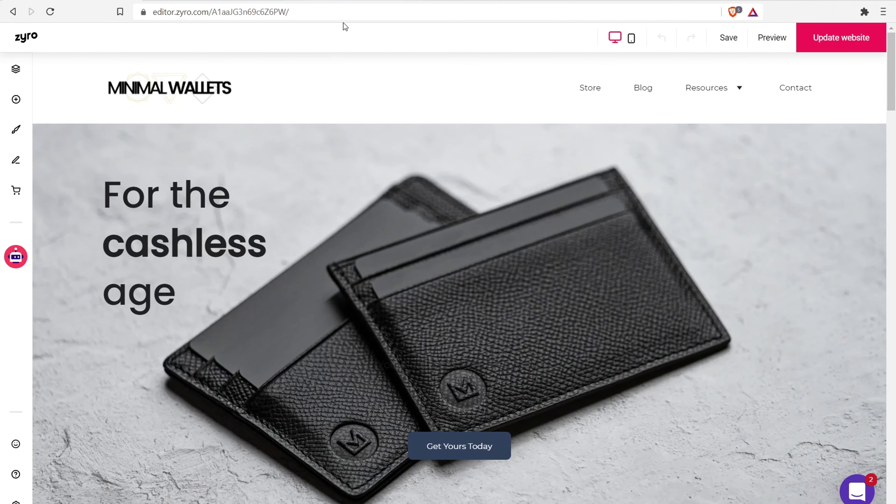
Glance at the favicon generator site, return to the website editor, and expand the Favicon section in the general settings.
{"action": "left_click", "coordinate": [154, 1]}
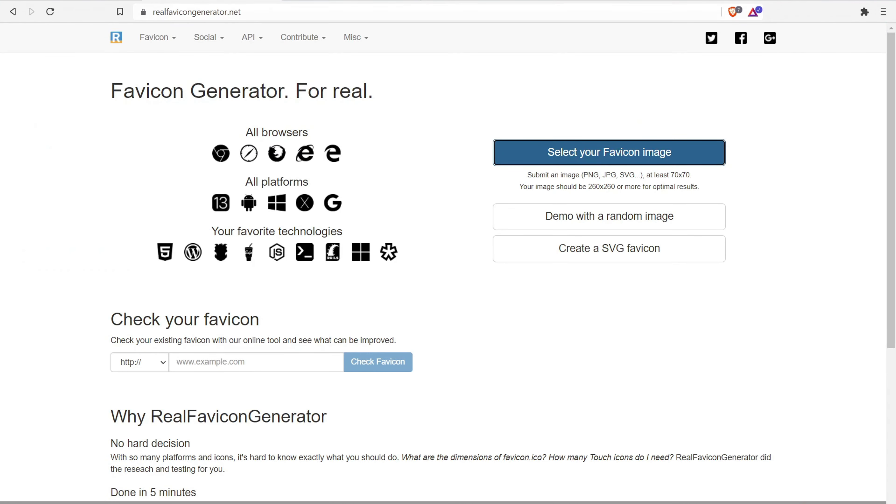
{"action": "left_click", "coordinate": [78, 1]}
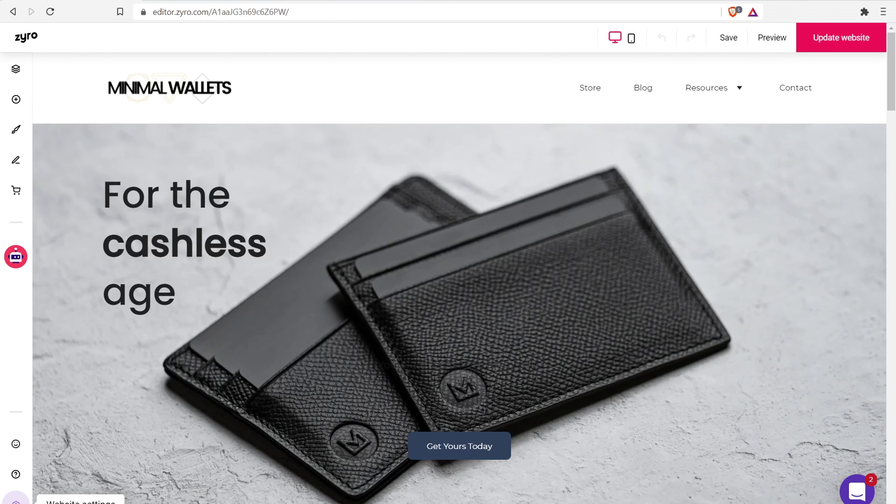
{"action": "left_click", "coordinate": [15, 500]}
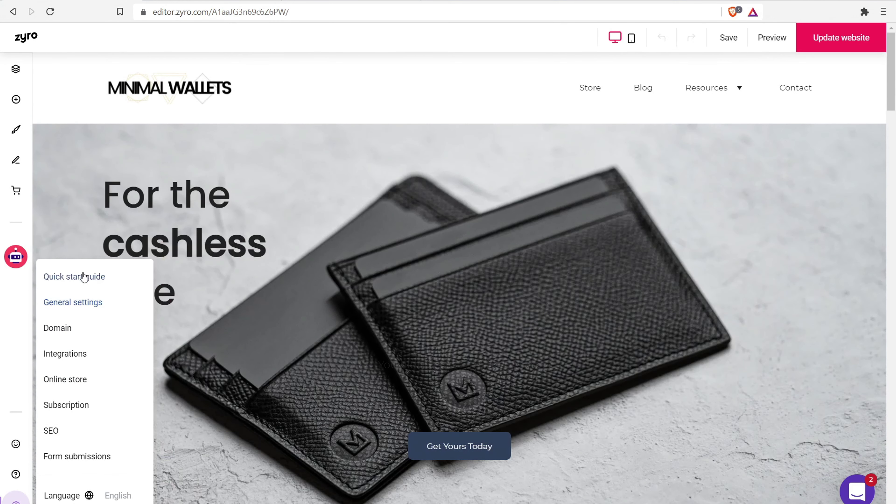
{"action": "left_click", "coordinate": [91, 302]}
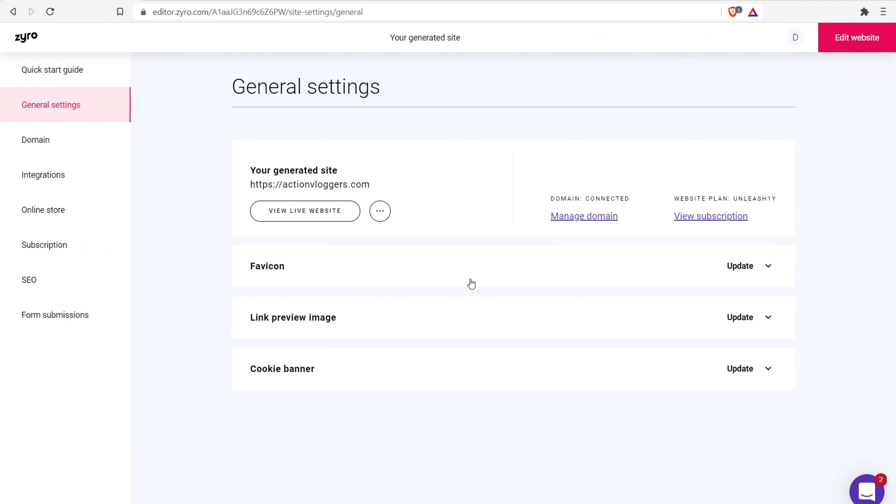
{"action": "left_click", "coordinate": [746, 267]}
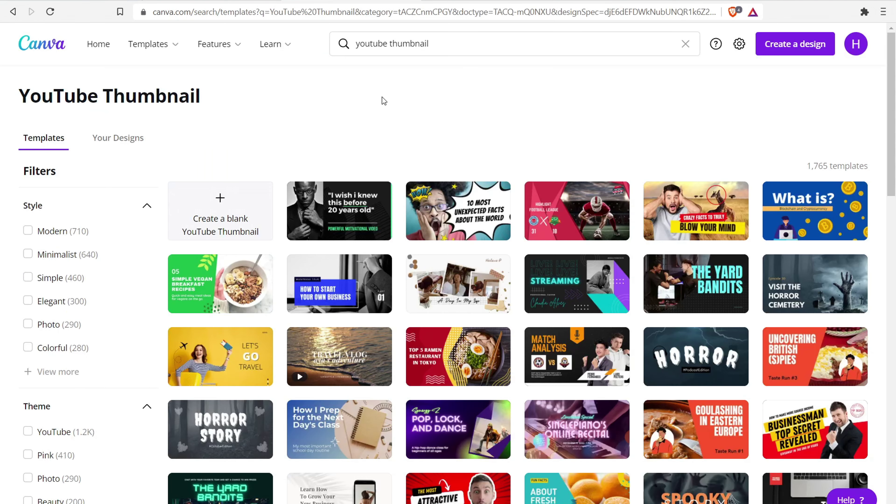
Create a blank YouTube Thumbnail design in Canva and search its elements for "wallet" graphics.
{"action": "left_click", "coordinate": [226, 212]}
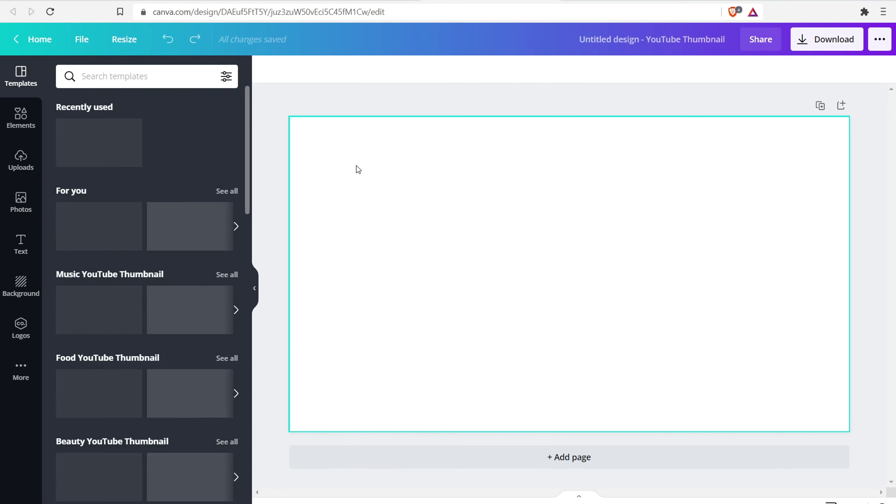
{"action": "left_click", "coordinate": [21, 116]}
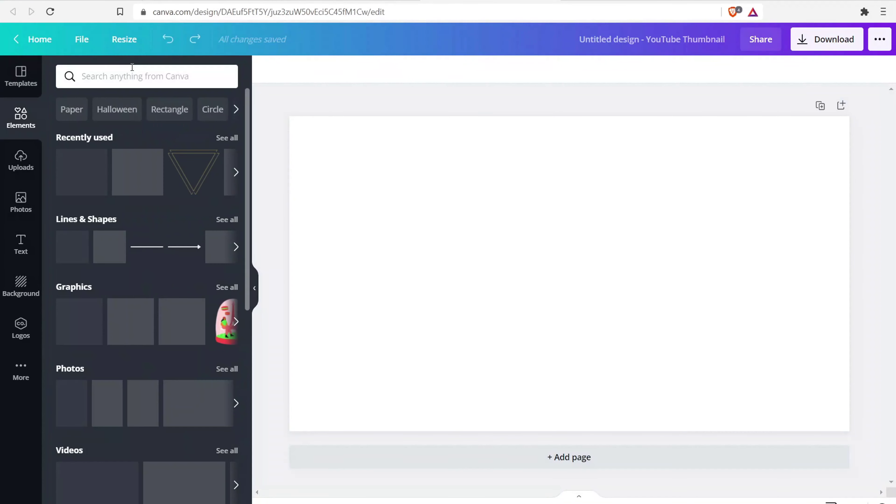
{"action": "left_click", "coordinate": [156, 77]}
{"action": "type", "text": "wallet"}
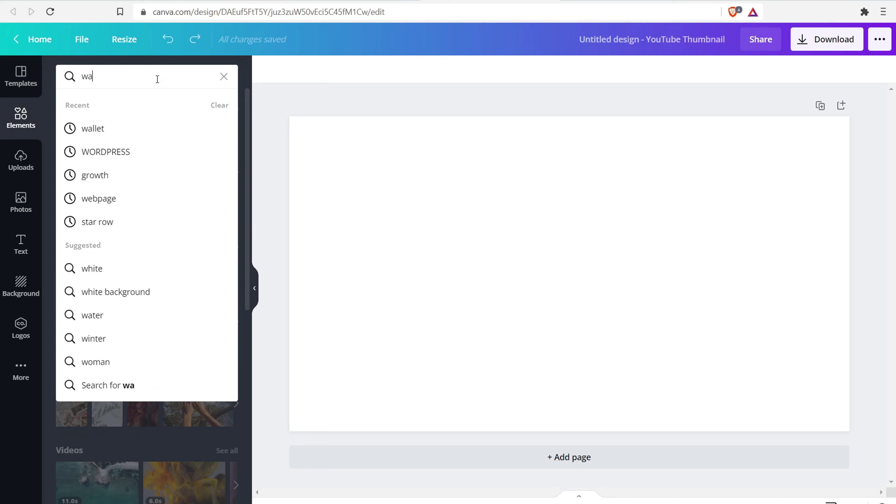
{"action": "key", "text": "Return"}
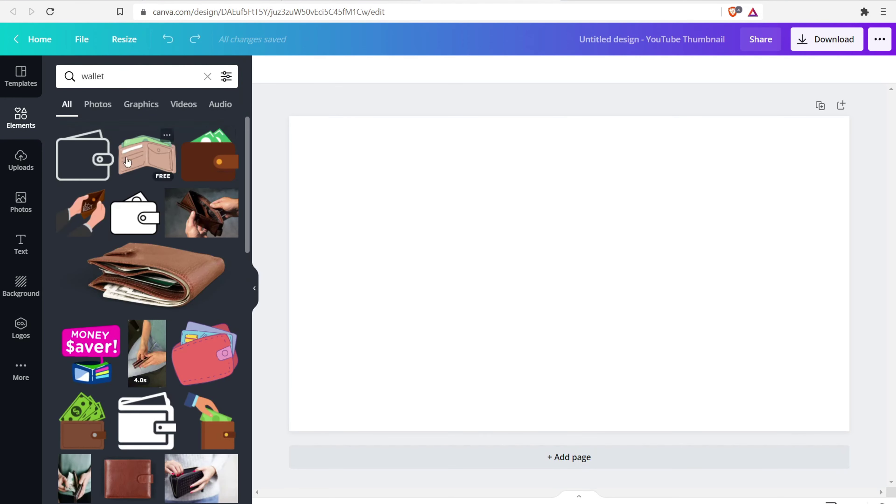
{"action": "scroll", "coordinate": [151, 148], "scroll_direction": "down", "scroll_amount": 3}
{"action": "left_click", "coordinate": [131, 105]}
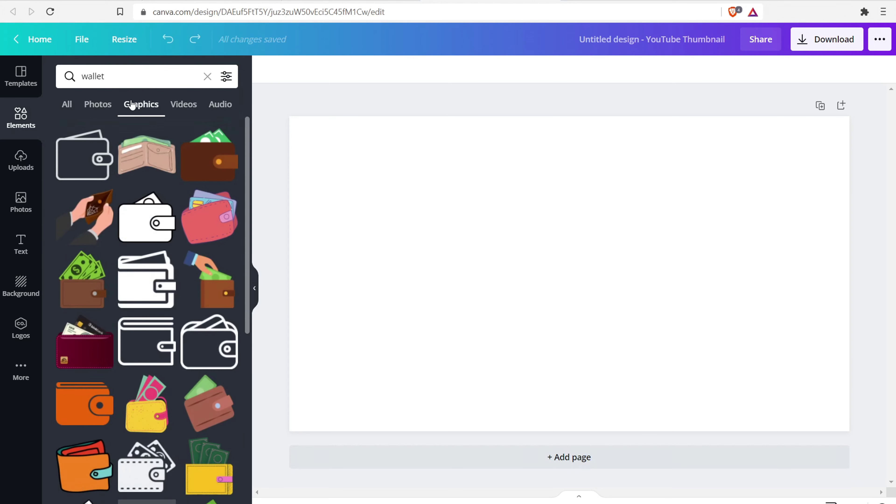
Browse the wallet graphics and add the solid black wallet icon with a card sticking out to the canvas.
{"action": "scroll", "coordinate": [178, 165], "scroll_direction": "down", "scroll_amount": 5}
{"action": "scroll", "coordinate": [178, 175], "scroll_direction": "down", "scroll_amount": 10}
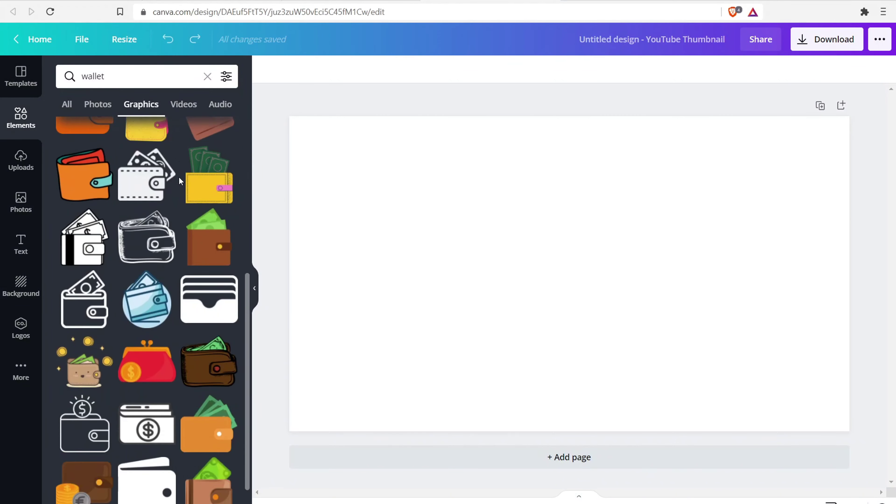
{"action": "scroll", "coordinate": [177, 255], "scroll_direction": "down", "scroll_amount": 10}
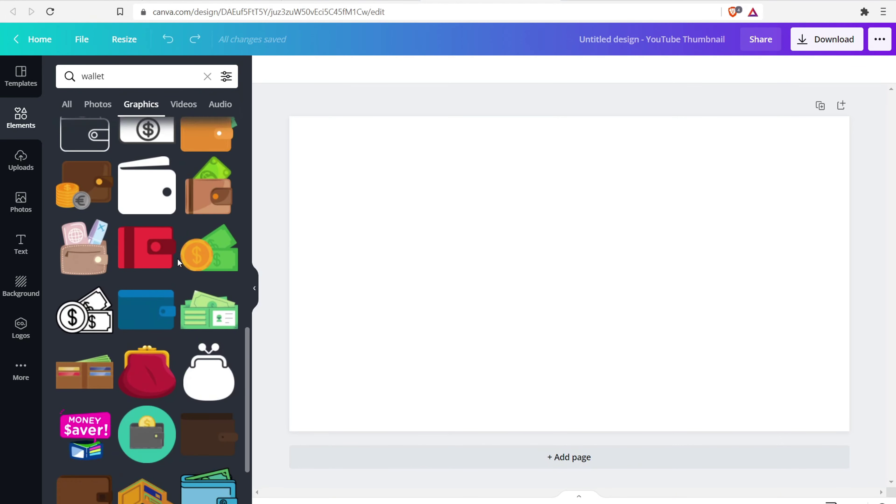
{"action": "scroll", "coordinate": [177, 259], "scroll_direction": "up", "scroll_amount": 2}
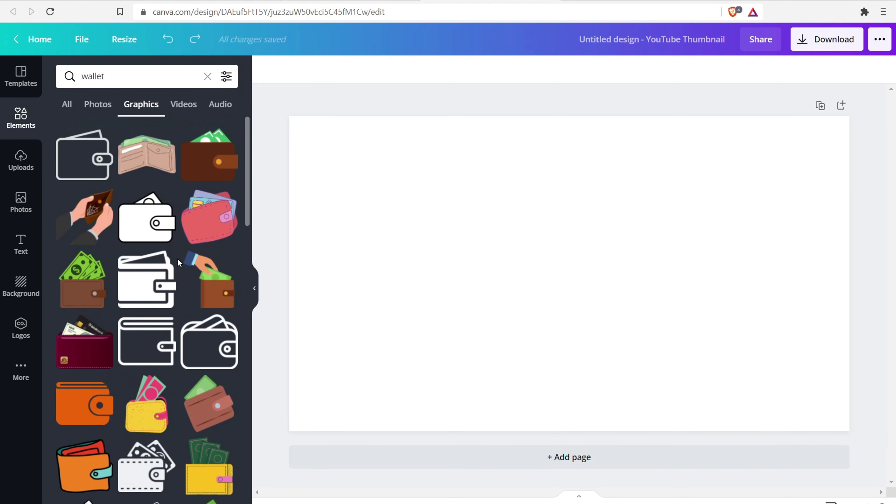
{"action": "scroll", "coordinate": [189, 214], "scroll_direction": "down", "scroll_amount": 1}
{"action": "scroll", "coordinate": [191, 217], "scroll_direction": "down", "scroll_amount": 10}
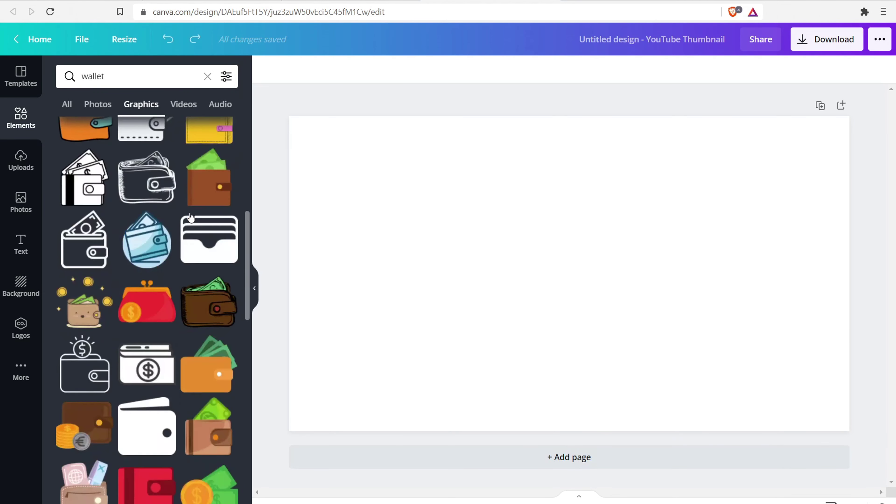
{"action": "scroll", "coordinate": [166, 241], "scroll_direction": "down", "scroll_amount": 10}
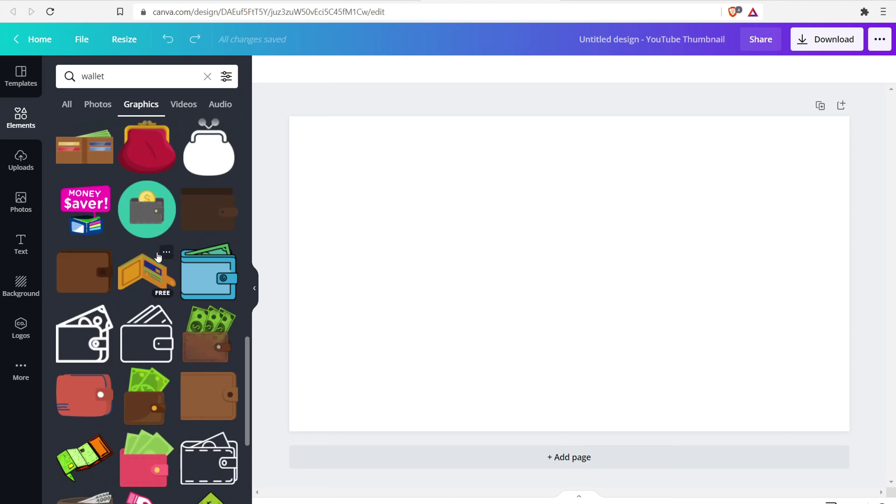
{"action": "scroll", "coordinate": [157, 257], "scroll_direction": "up", "scroll_amount": 15}
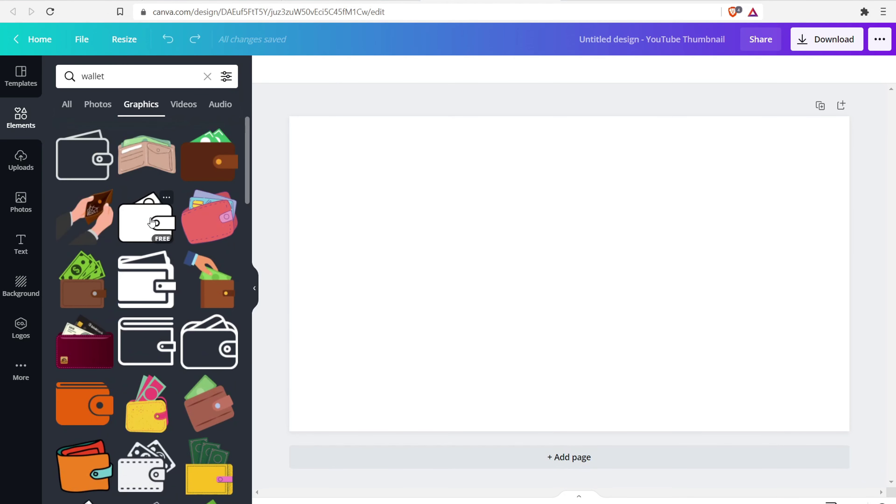
{"action": "left_click", "coordinate": [147, 282]}
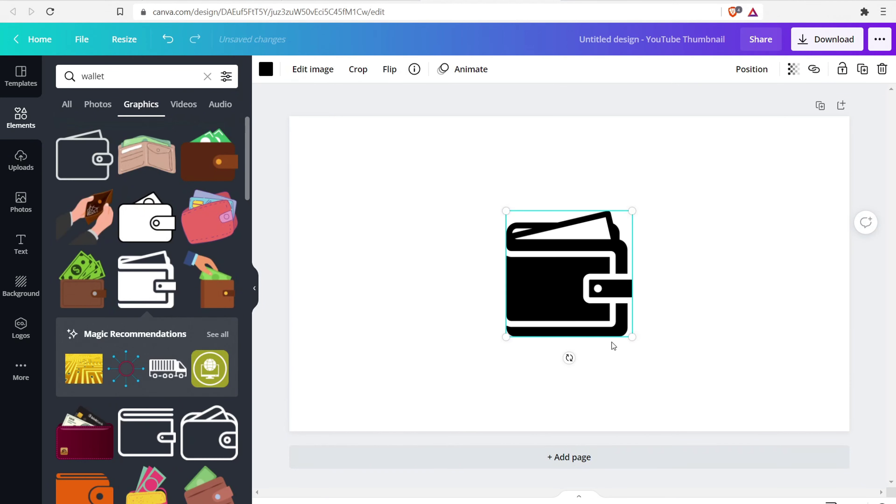
Enlarge the wallet icon to fill most of the canvas height and open the download options with a transparent background.
{"action": "left_click_drag", "start_coordinate": [635, 339], "coordinate": [675, 381]}
{"action": "left_click_drag", "start_coordinate": [509, 211], "coordinate": [416, 156]}
{"action": "left_click", "coordinate": [376, 100]}
{"action": "left_click", "coordinate": [568, 260]}
{"action": "left_click", "coordinate": [833, 42]}
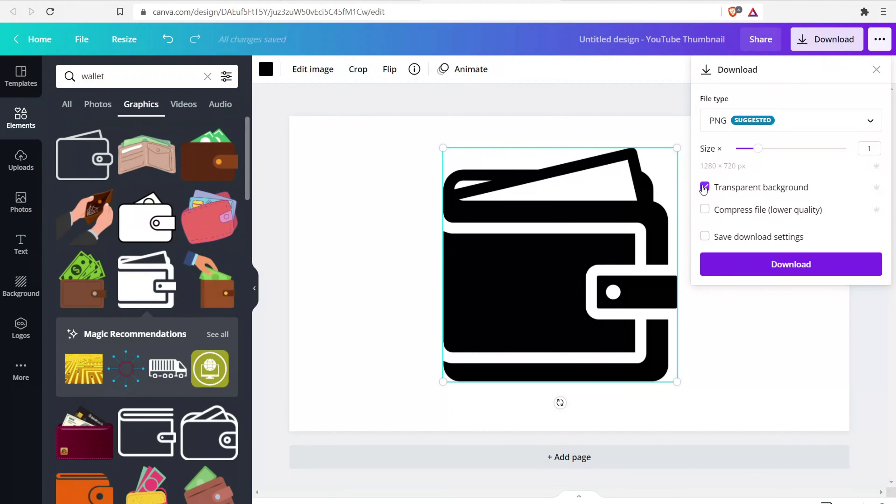
Search the web for "remove bg" in a new tab and open the background removal site.
{"action": "key", "text": "ctrl+t"}
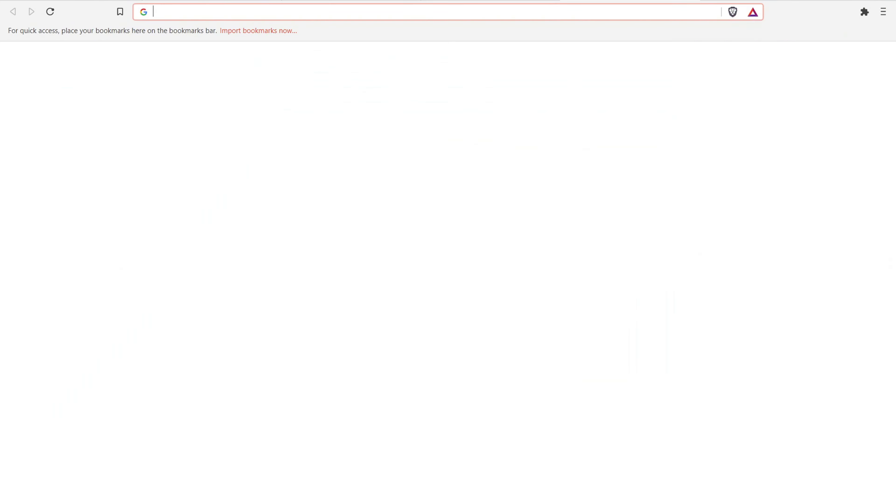
{"action": "type", "text": "ren"}
{"action": "key", "text": "BackSpace"}
{"action": "type", "text": "move bg"}
{"action": "key", "text": "Return"}
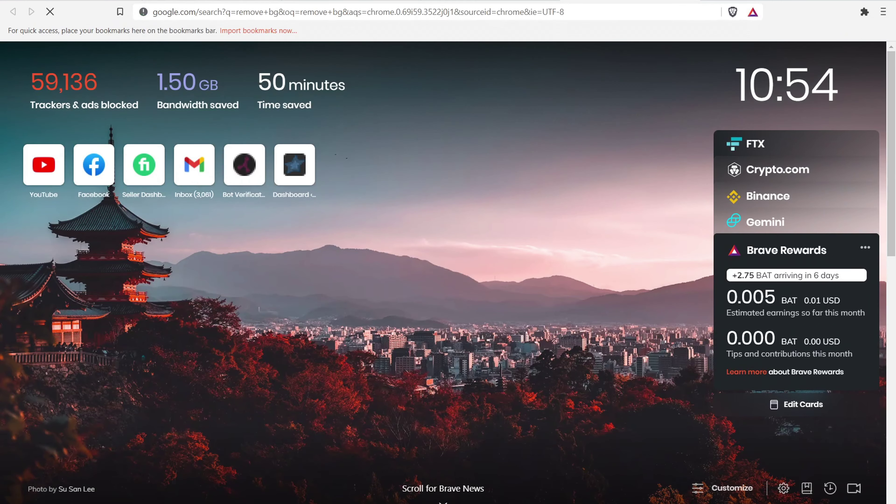
{"action": "left_click", "coordinate": [267, 158]}
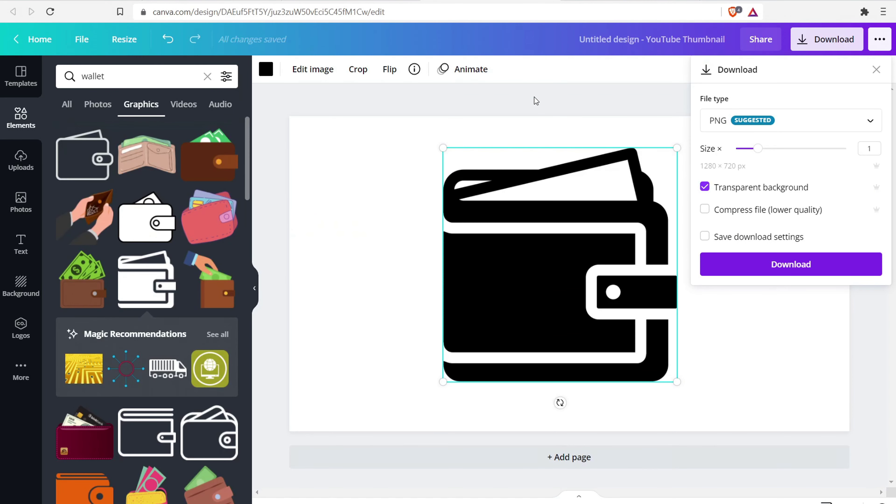
Download the wallet design as a PNG with transparent background and save it to the Desktop as "Untitled design".
{"action": "left_click", "coordinate": [535, 101]}
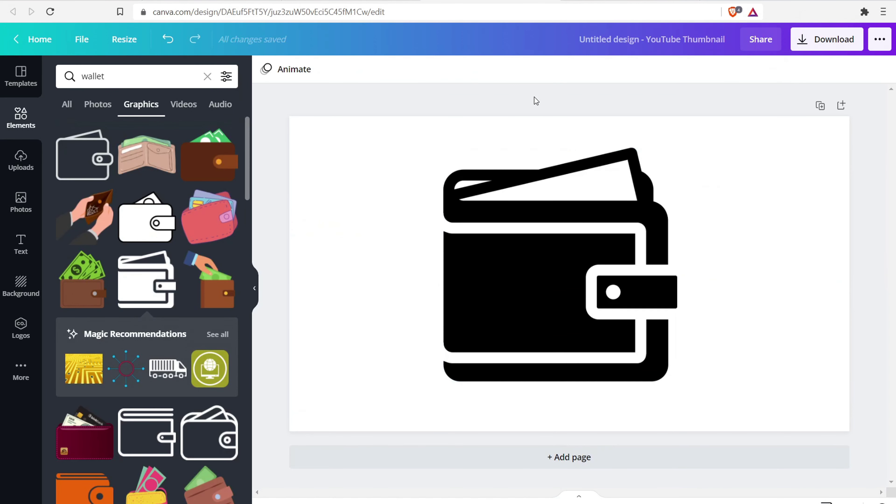
{"action": "left_click", "coordinate": [820, 40]}
{"action": "left_click", "coordinate": [705, 188]}
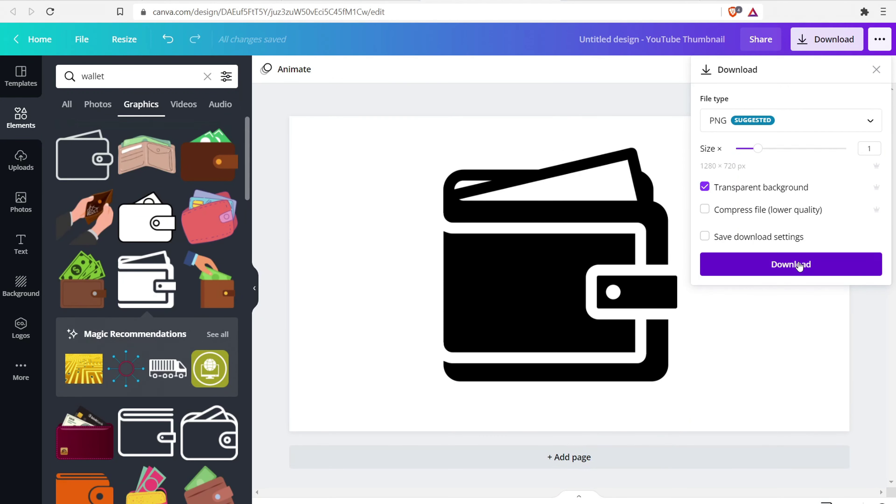
{"action": "left_click", "coordinate": [790, 263]}
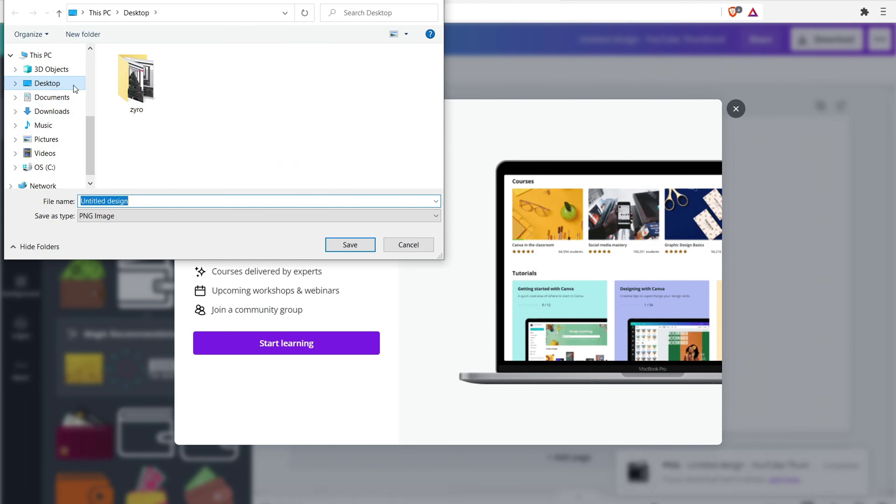
{"action": "left_click", "coordinate": [357, 244]}
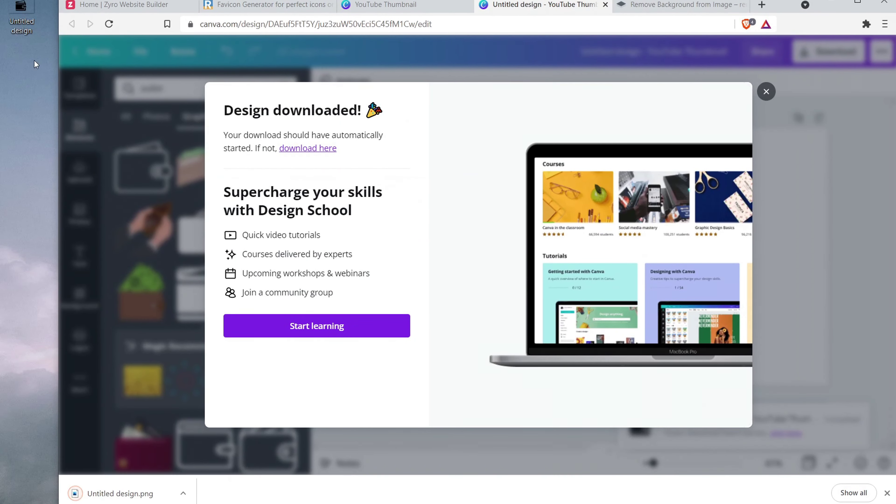
Open the "Untitled design" image from the desktop in Microsoft Office Picture Manager and show its picture editing tools.
{"action": "right_click", "coordinate": [22, 19]}
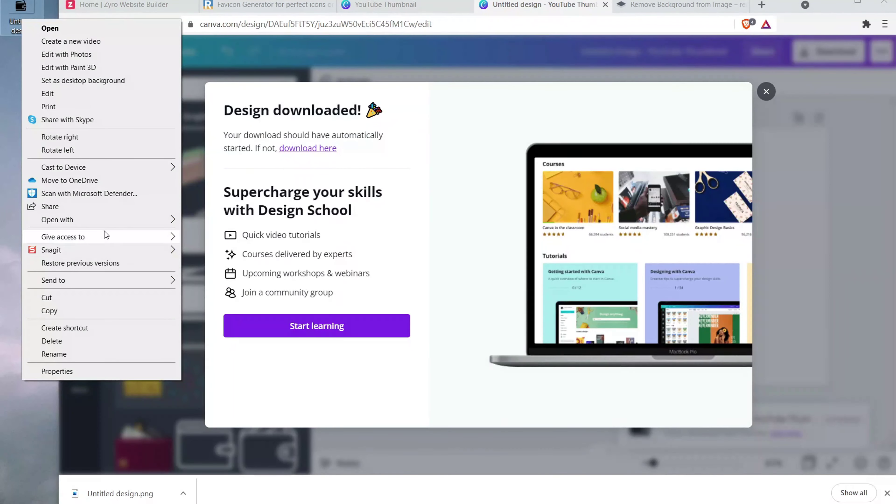
{"action": "mouse_move", "coordinate": [106, 220]}
{"action": "left_click", "coordinate": [233, 260]}
{"action": "left_click", "coordinate": [327, 21]}
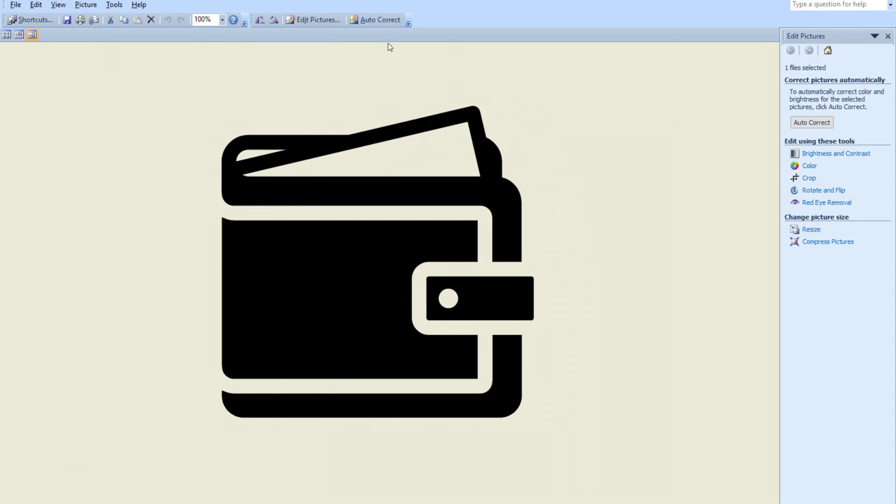
Crop the empty margins around the wallet icon, trimming the sides to 609 pixels wide, the top by 52 and the bottom by 74 pixels.
{"action": "left_click", "coordinate": [811, 179]}
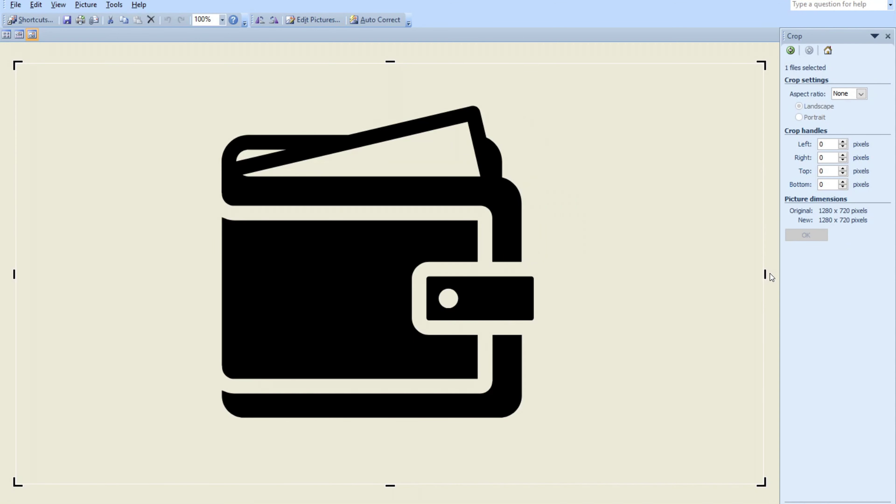
{"action": "left_click_drag", "start_coordinate": [765, 274], "coordinate": [560, 268]}
{"action": "left_click_drag", "start_coordinate": [17, 273], "coordinate": [203, 276]}
{"action": "left_click", "coordinate": [806, 235]}
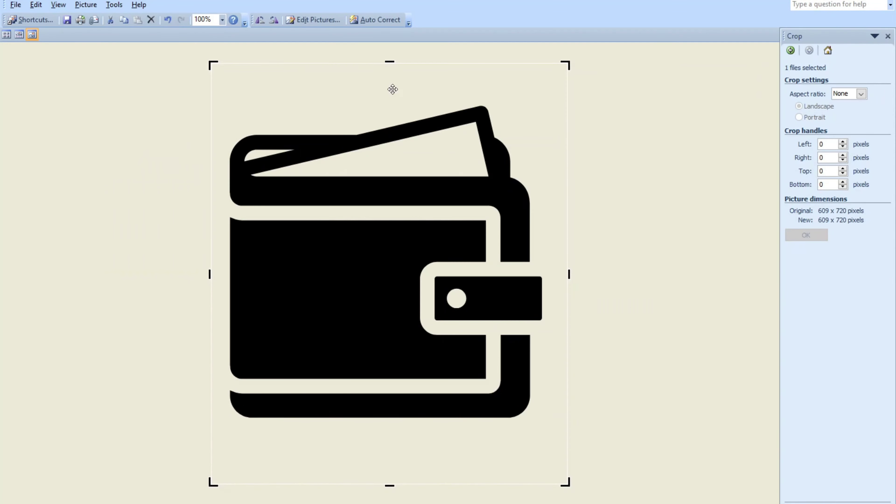
{"action": "left_click_drag", "start_coordinate": [394, 60], "coordinate": [396, 92]}
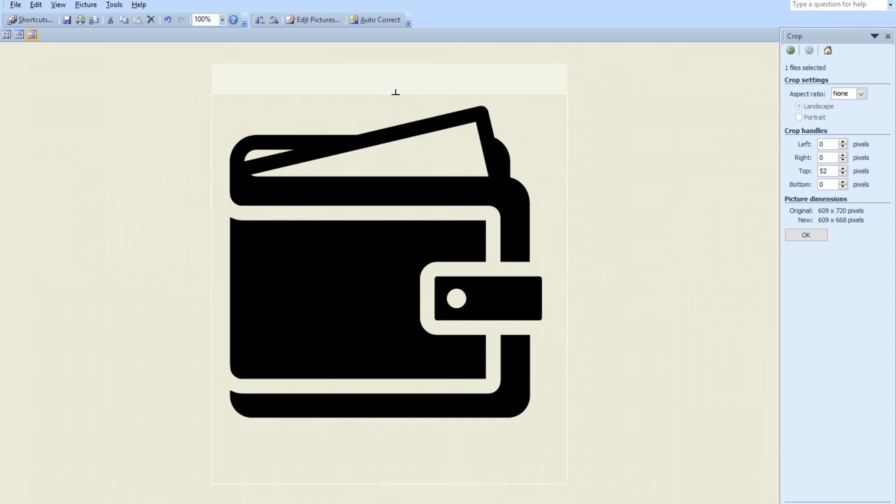
{"action": "left_click_drag", "start_coordinate": [390, 486], "coordinate": [388, 442]}
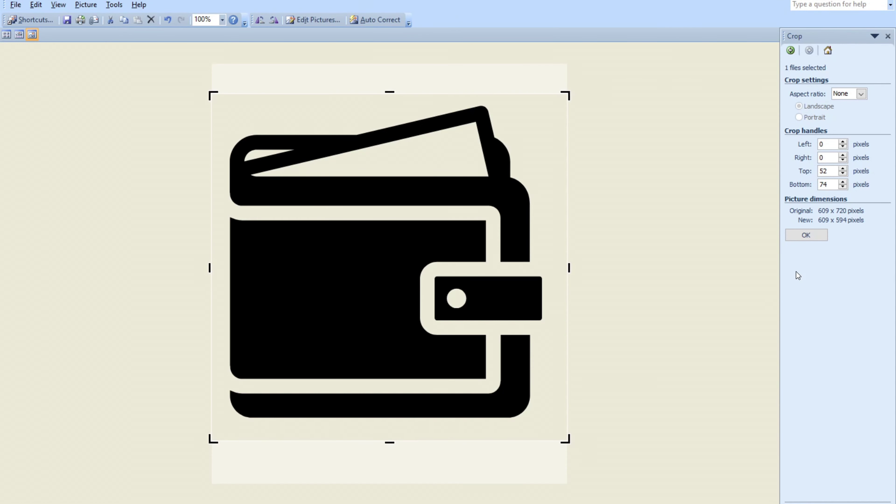
{"action": "left_click", "coordinate": [823, 233]}
Resize the cropped wallet picture to 15% of its original width and height, and close the image editor saving the changes.
{"action": "left_click", "coordinate": [313, 20]}
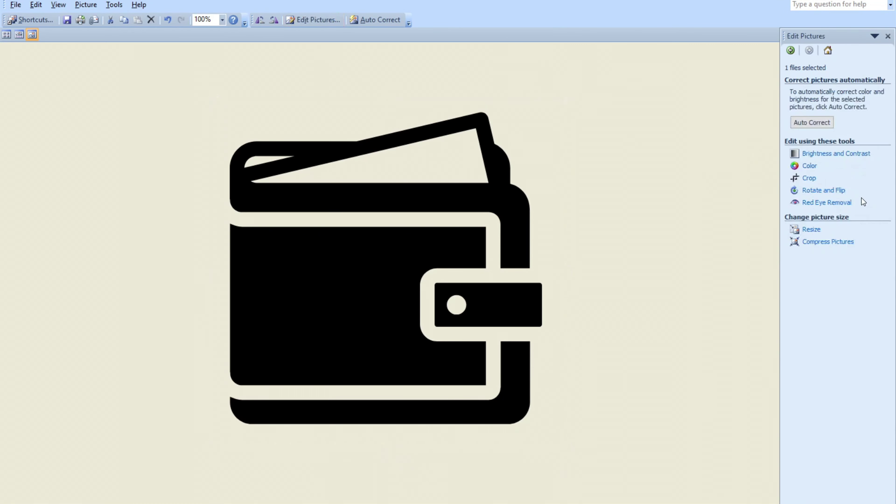
{"action": "left_click", "coordinate": [811, 231]}
{"action": "left_click", "coordinate": [810, 190]}
{"action": "type", "text": "10"}
{"action": "key", "text": "BackSpace"}
{"action": "key", "text": "BackSpace"}
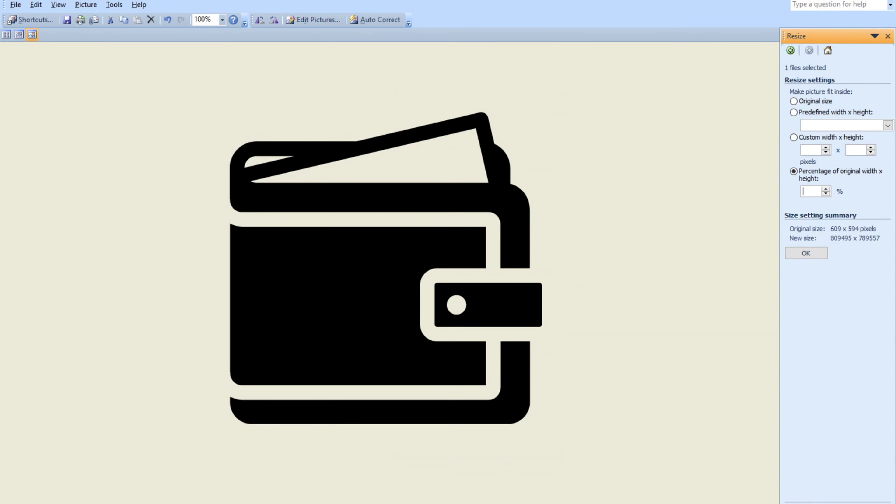
{"action": "type", "text": "15"}
{"action": "left_click", "coordinate": [808, 254]}
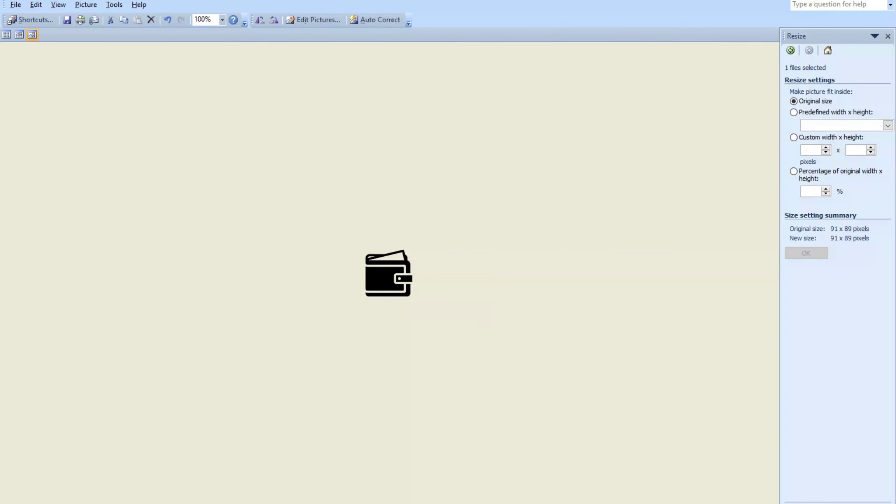
{"action": "key", "text": "alt+F4"}
{"action": "left_click", "coordinate": [377, 293]}
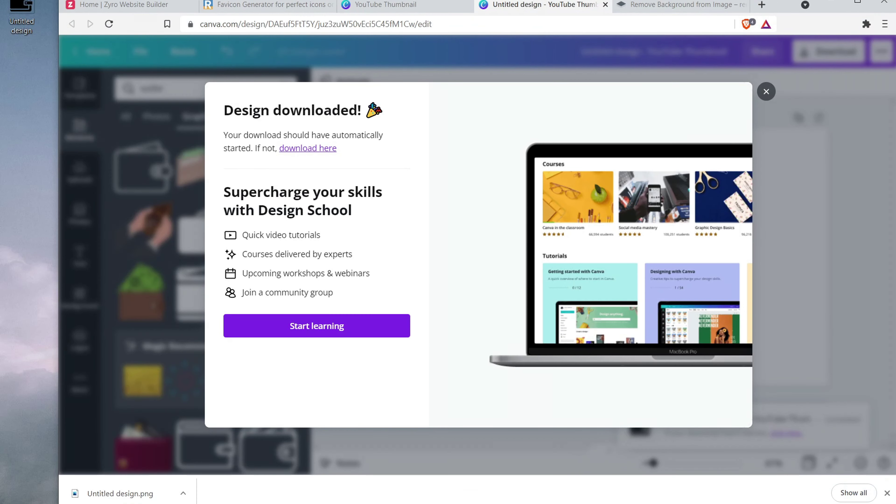
In Zyro's general settings, upload the "Untitled design" image from the Desktop as the website's favicon and save the changes.
{"action": "left_click", "coordinate": [240, 5]}
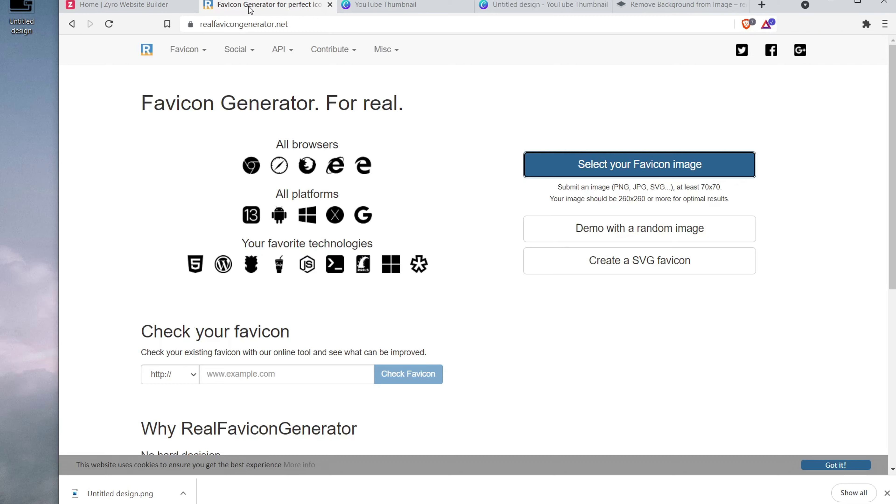
{"action": "left_click", "coordinate": [121, 5]}
{"action": "left_click", "coordinate": [399, 441]}
{"action": "left_click", "coordinate": [274, 84]}
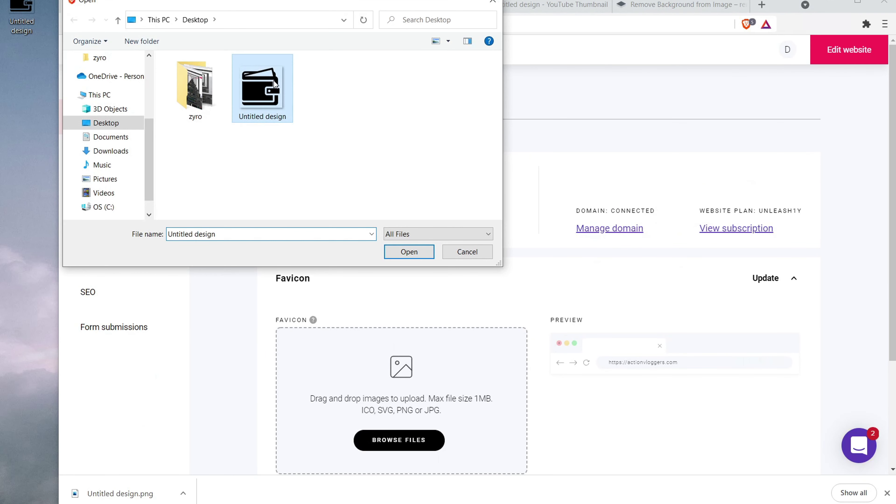
{"action": "left_click", "coordinate": [409, 252]}
{"action": "scroll", "coordinate": [765, 305], "scroll_direction": "down", "scroll_amount": 1}
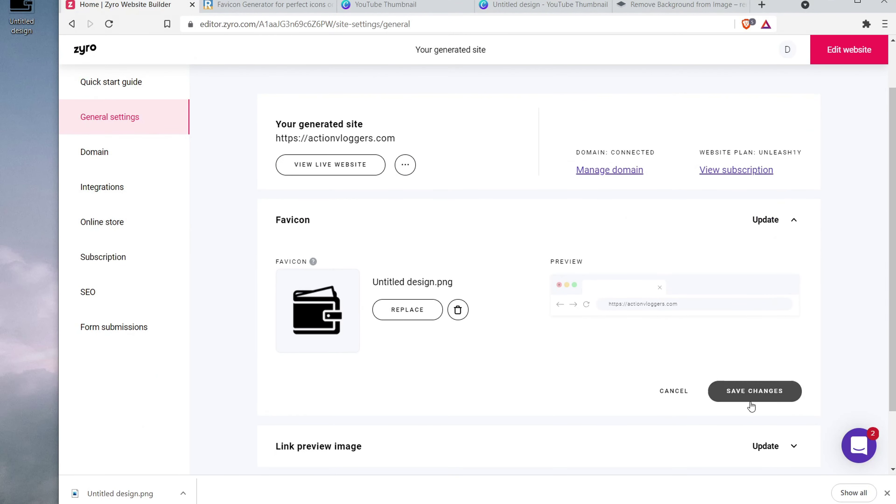
{"action": "left_click", "coordinate": [755, 390]}
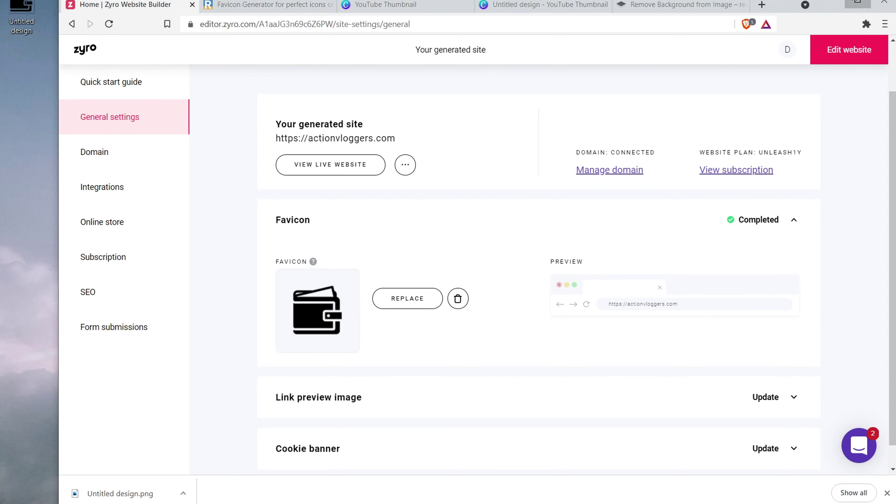
{"action": "left_click", "coordinate": [857, 3]}
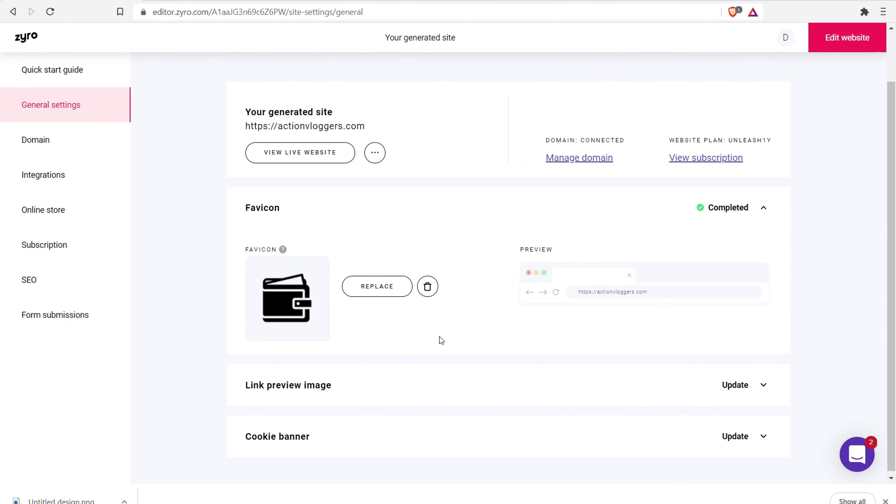
{"action": "scroll", "coordinate": [354, 284], "scroll_direction": "up", "scroll_amount": 2}
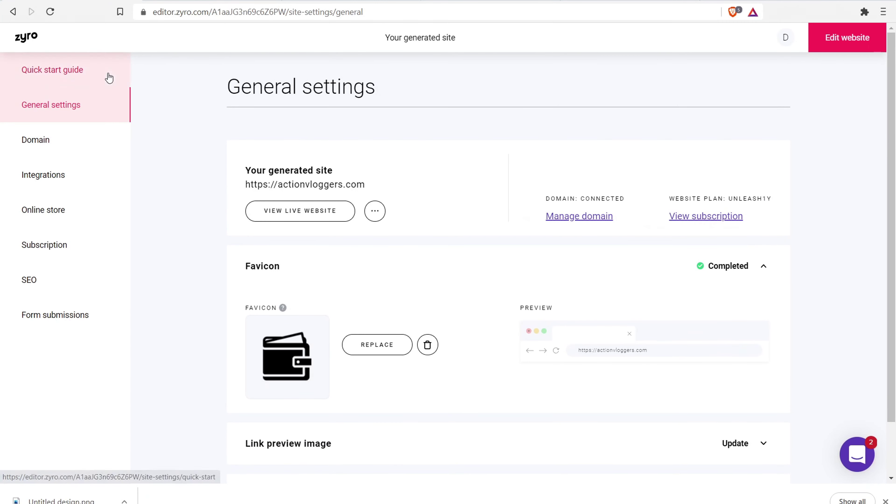